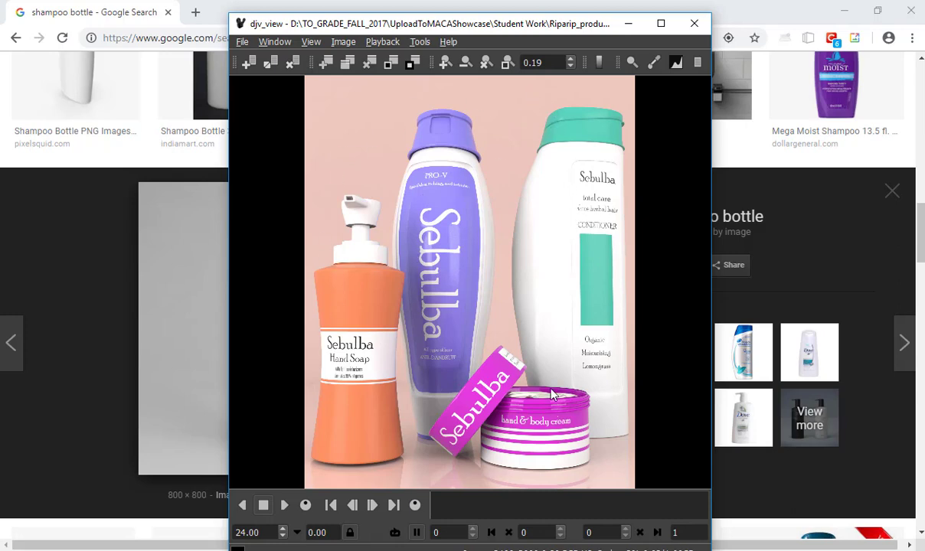
Step: Close the product render viewer and open the plain white PixelSquid shampoo bottle image as a reference
click(694, 23)
scroll(206, 197, up, 2)
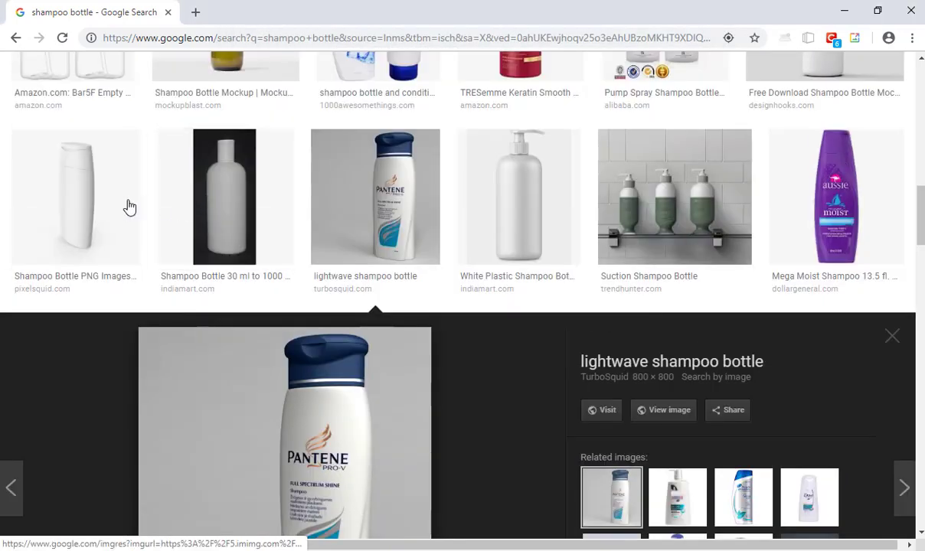
scroll(123, 230, up, 1)
click(116, 233)
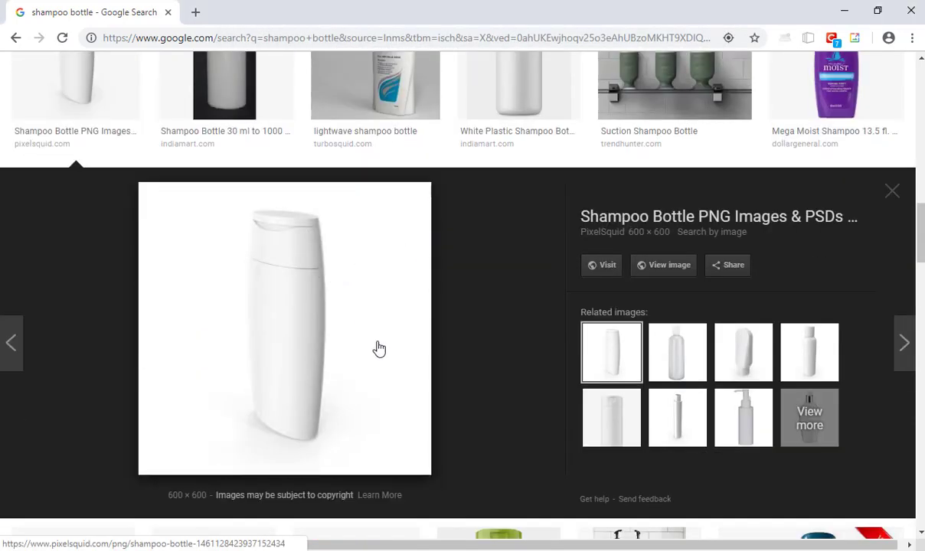
Step: Switch to Cinema 4D and add a cube about 312 cm wide, 716 cm high and 203 cm deep, raised to about 354 cm in Y
key(alt+Tab)
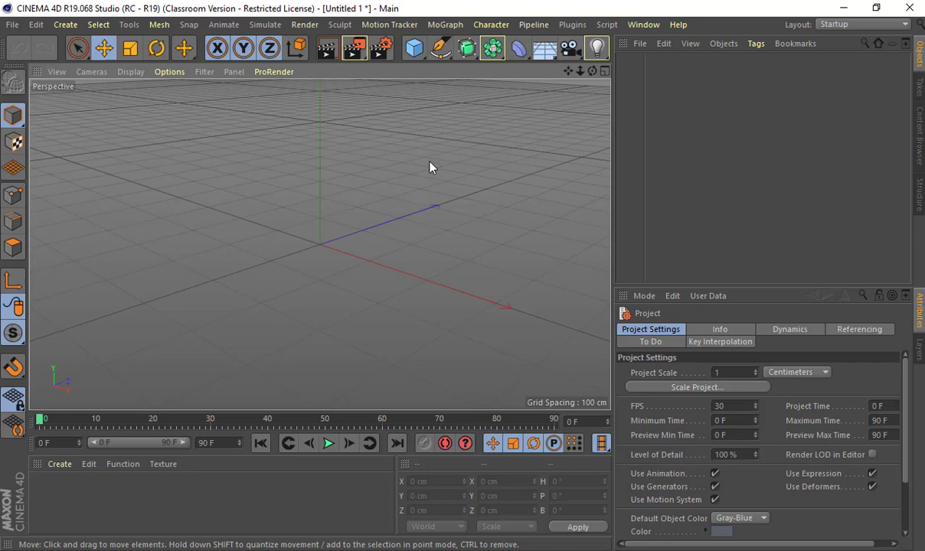
click(412, 50)
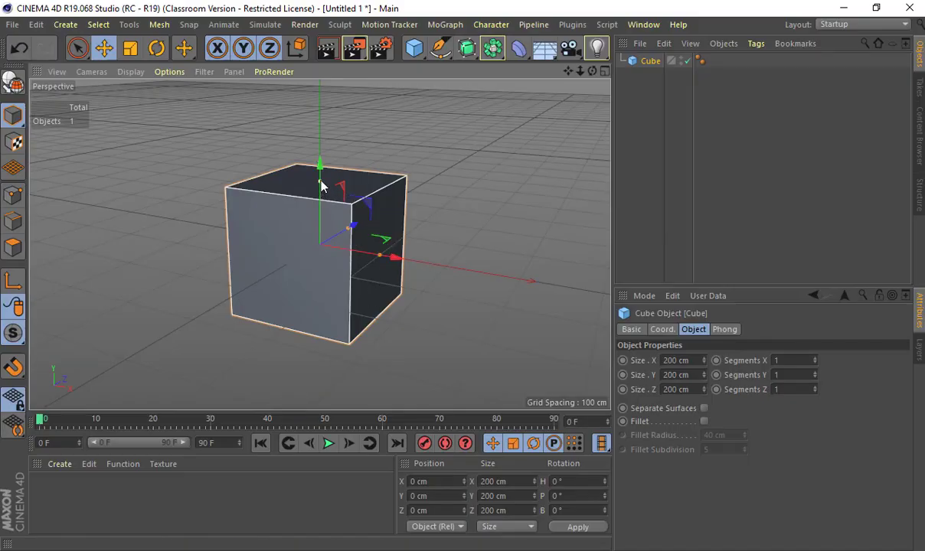
drag(320, 181, 324, 84)
scroll(396, 140, down, 2)
scroll(397, 178, down, 3)
alt+drag(395, 172, 373, 204)
drag(366, 142, 368, 106)
drag(387, 232, 383, 209)
drag(367, 144, 370, 32)
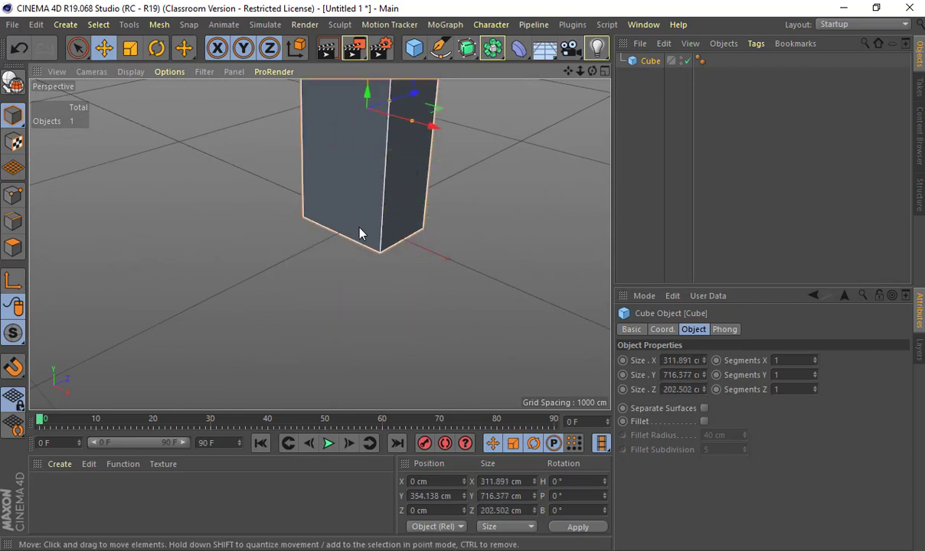
alt+middle_drag(359, 230, 356, 310)
alt+drag(355, 310, 435, 243)
alt+right_drag(436, 243, 370, 242)
alt+middle_drag(418, 246, 406, 297)
alt+drag(407, 302, 299, 277)
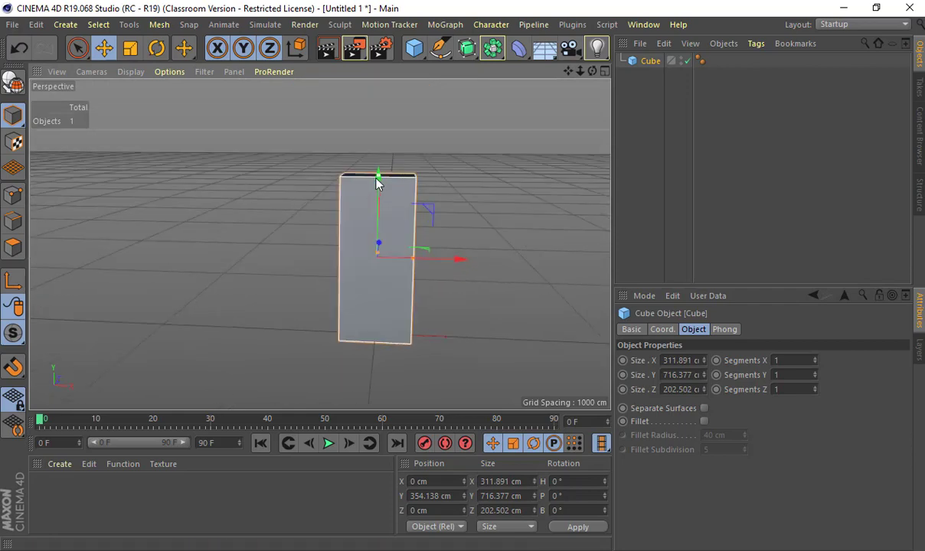
drag(456, 260, 612, 256)
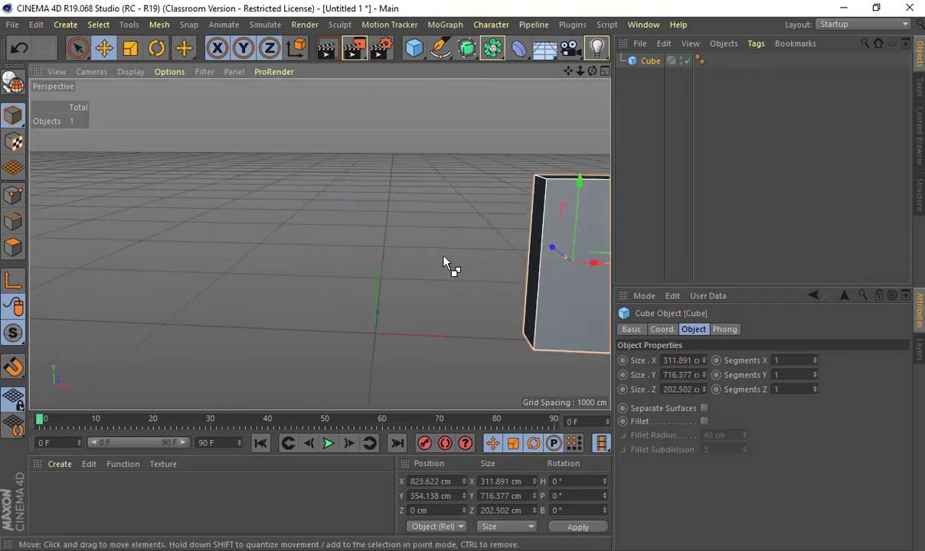
key(ctrl+z)
alt+drag(467, 233, 321, 221)
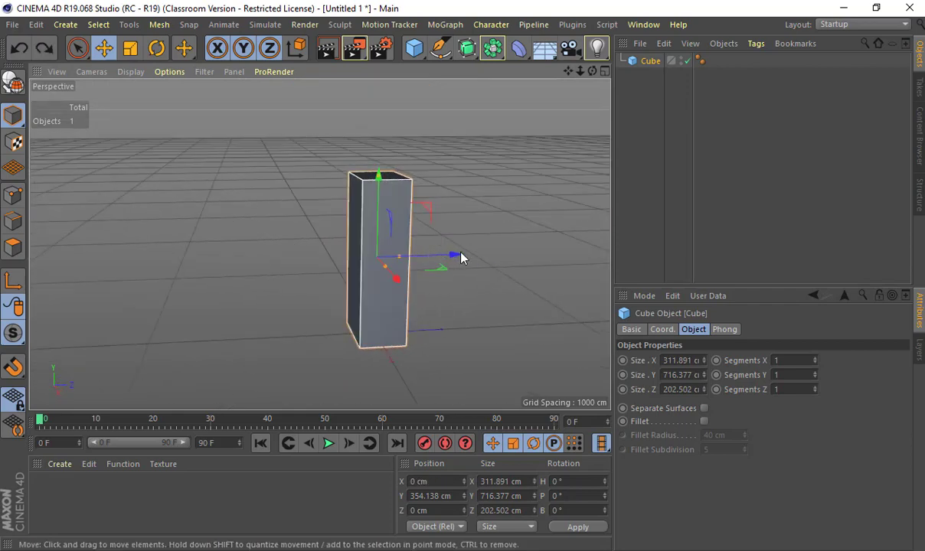
drag(459, 256, 463, 256)
key(ctrl+z)
Step: Raise the tall box to about 358 cm in Y and compare its proportions with the reference bottle
drag(376, 192, 393, 189)
alt+drag(355, 246, 409, 226)
key(alt+Tab)
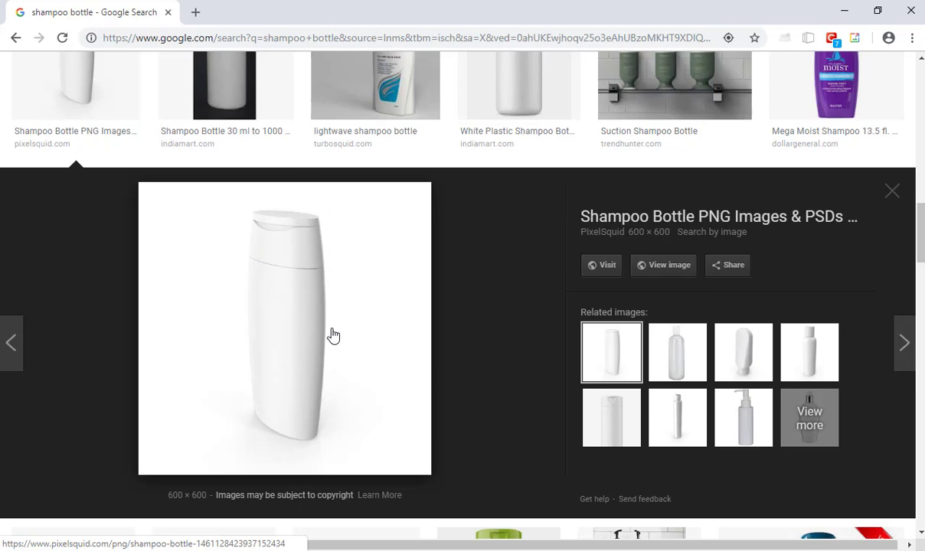
key(alt+Tab)
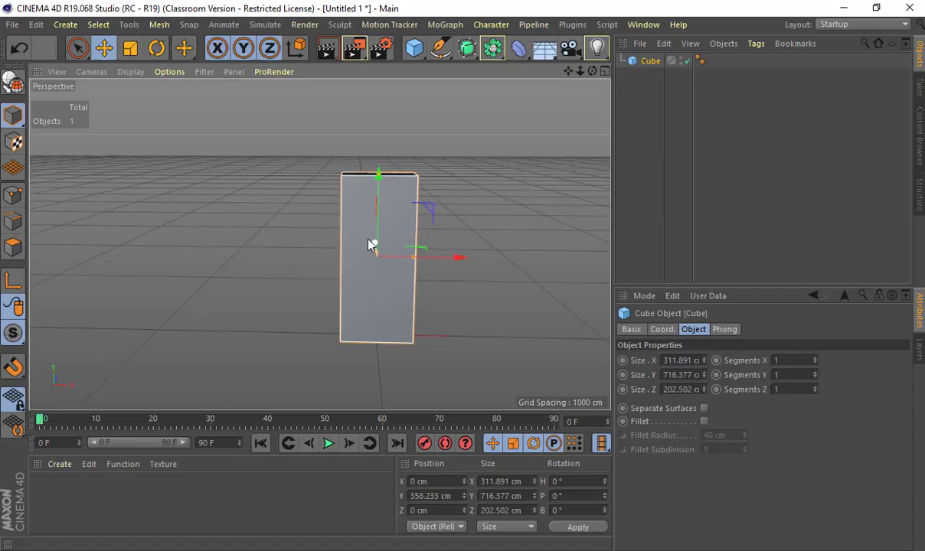
Step: Make the box editable and, in edge mode, add a horizontal loop cut at about 72% height for the cap line
alt+drag(456, 217, 360, 238)
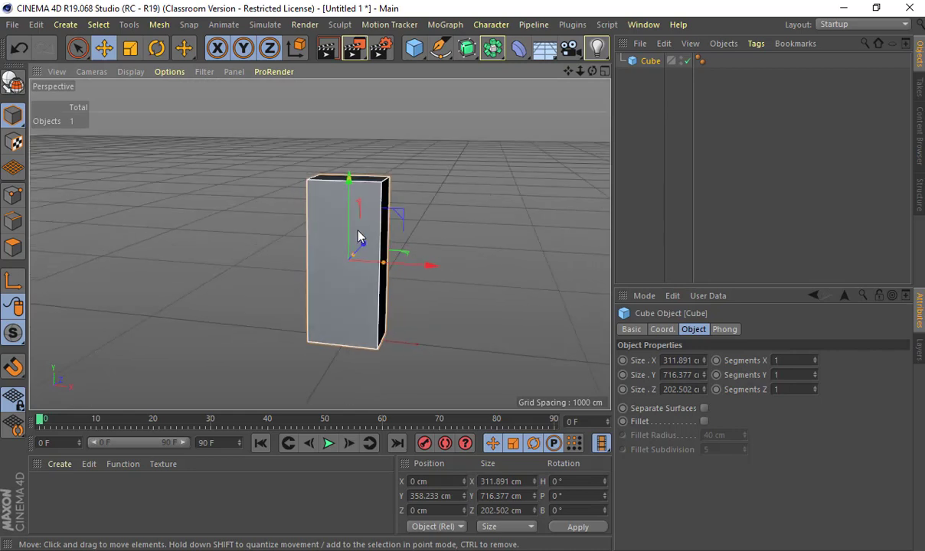
key(c)
key(k)
key(l)
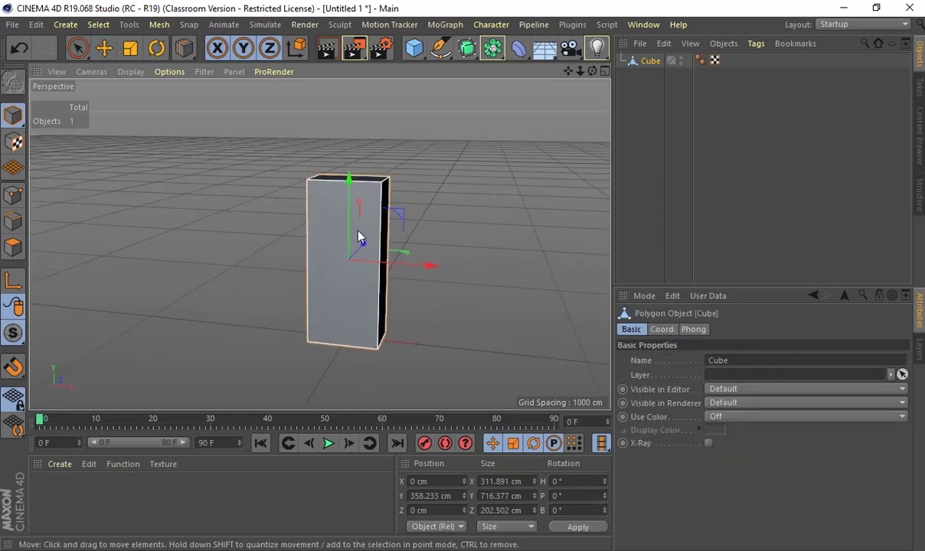
click(12, 221)
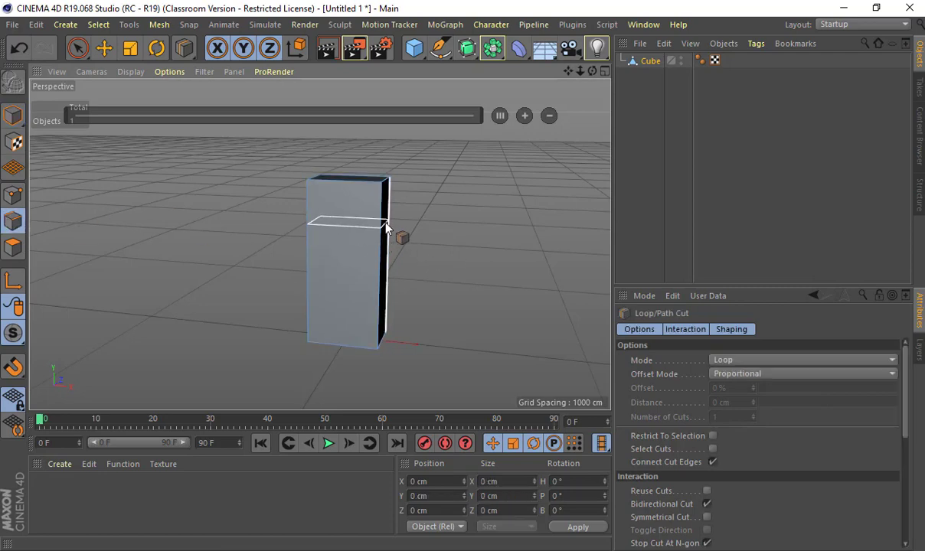
key(alt+Tab)
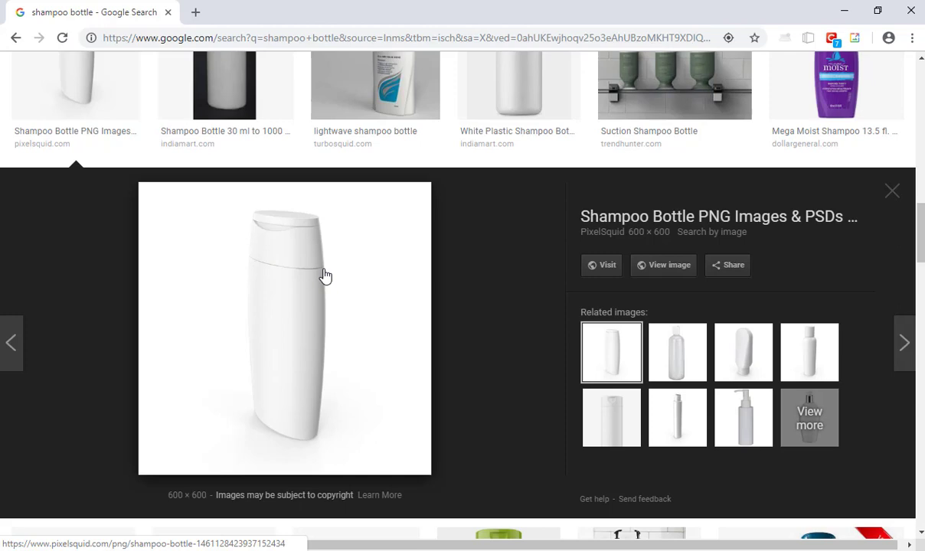
key(alt+Tab)
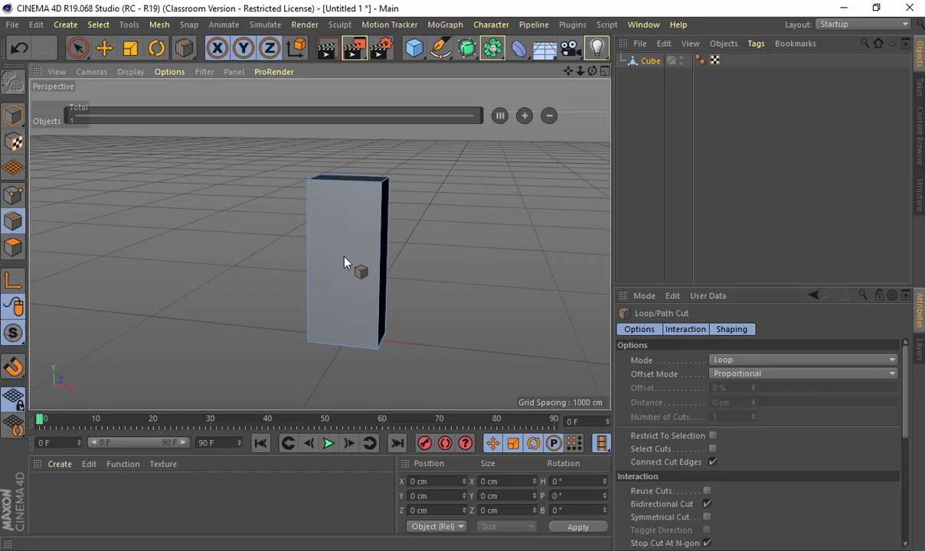
click(383, 232)
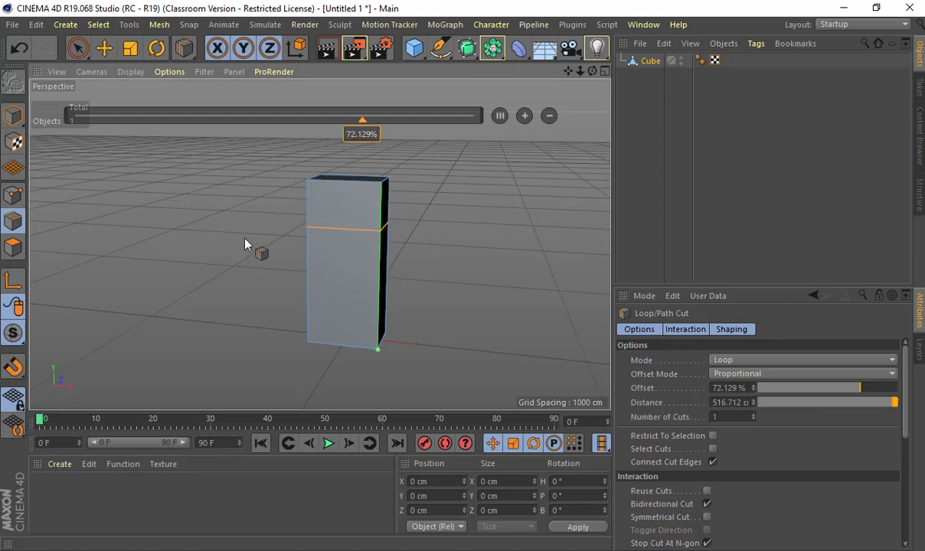
Step: Check the reference bottle and add a horizontal loop cut just below the box's top edge, at about 12% offset
alt+right_drag(244, 238, 411, 226)
alt+middle_drag(414, 222, 225, 303)
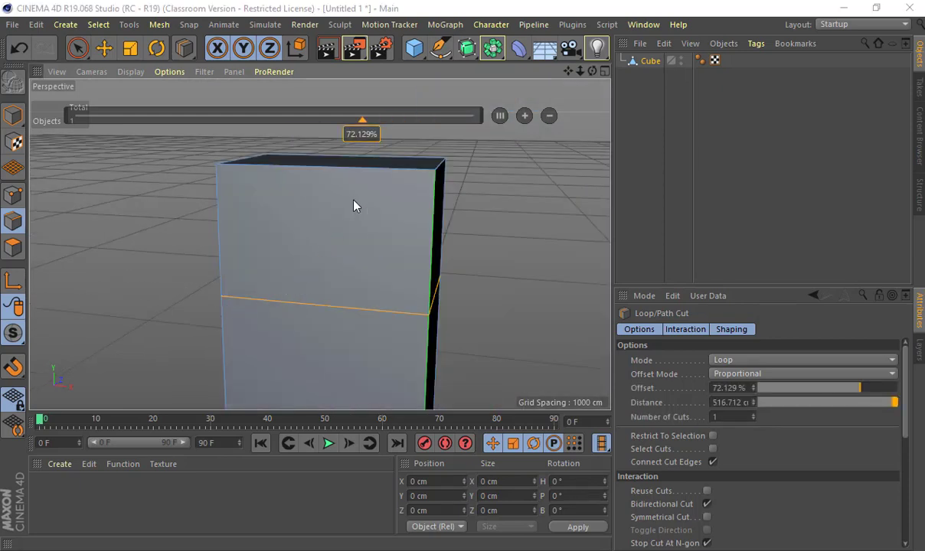
key(alt+Tab)
key(alt+Tab)
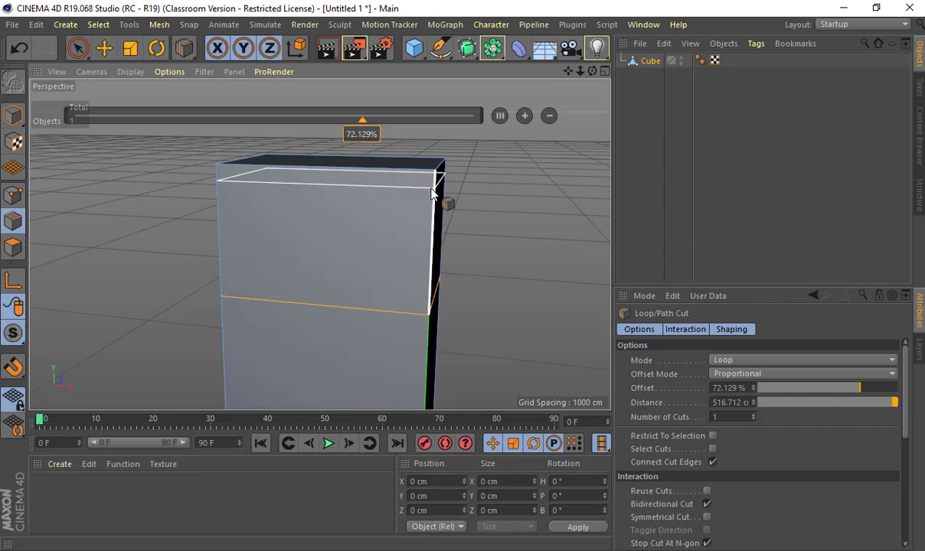
click(431, 190)
alt+drag(507, 205, 423, 258)
Step: Browse other shampoo bottle images for shape references, including the Shutterstock set of three white bottles
key(alt+Tab)
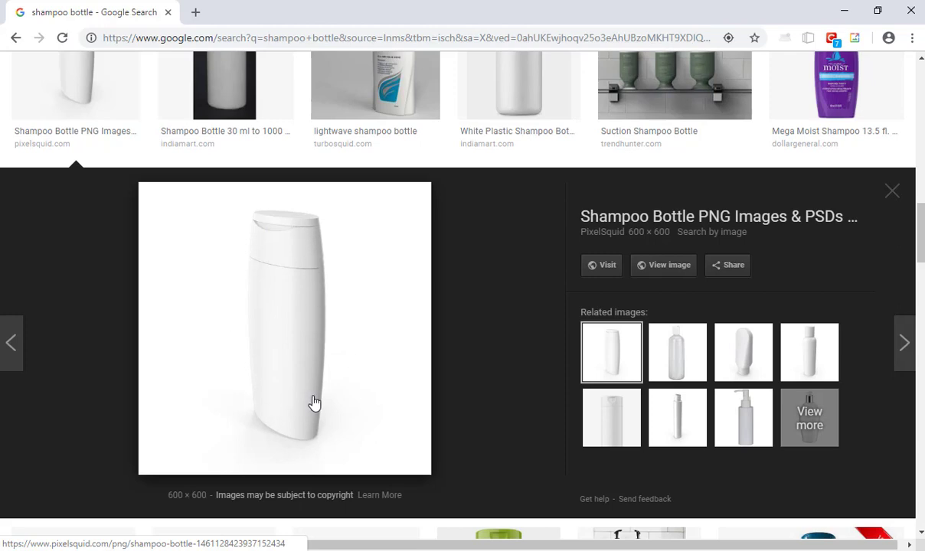
scroll(335, 330, up, 6)
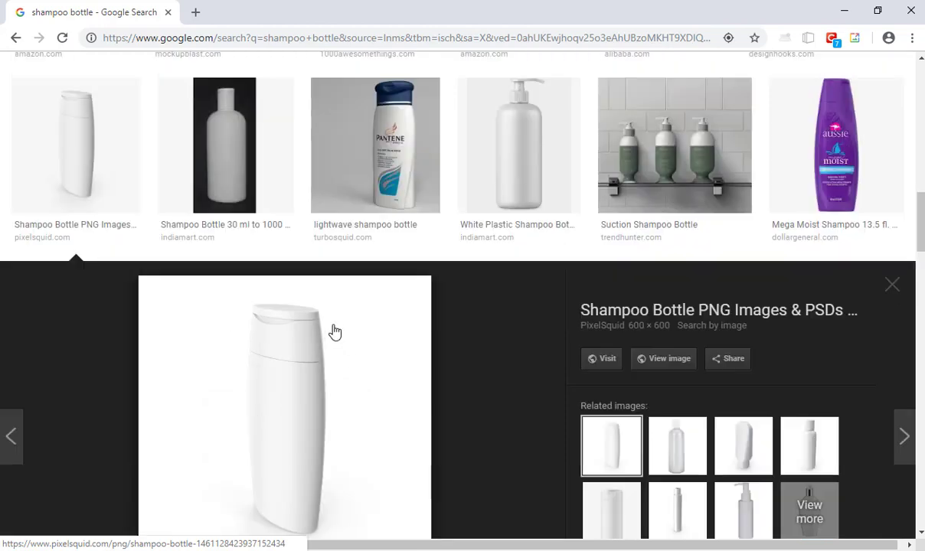
scroll(347, 231, up, 2)
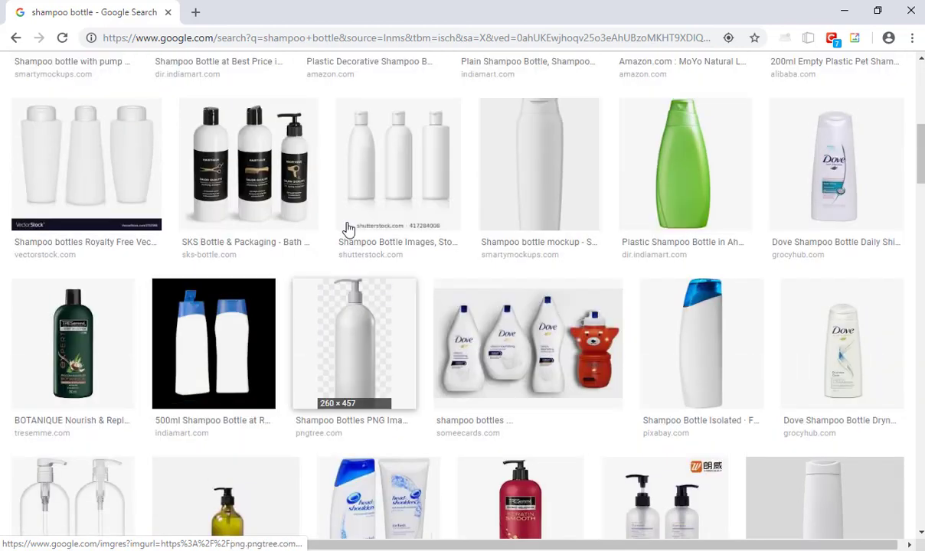
click(407, 170)
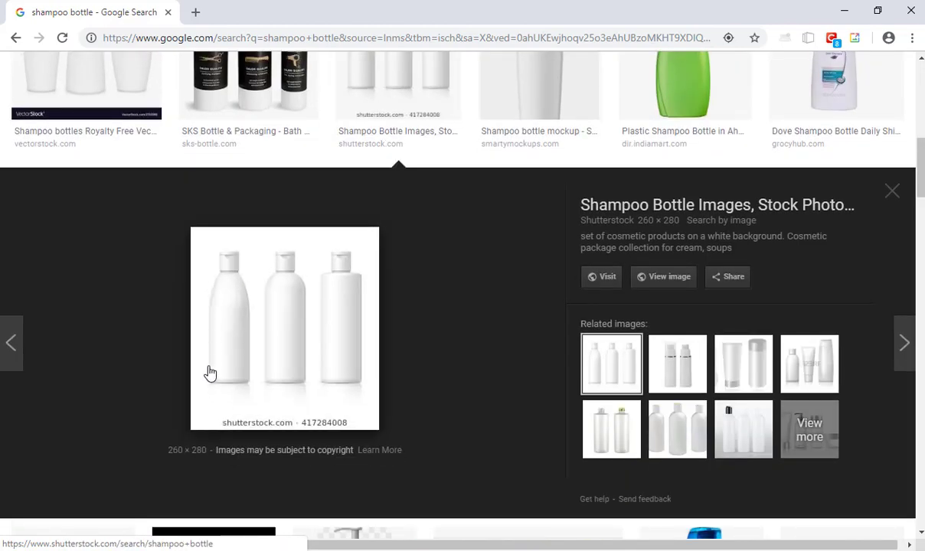
scroll(154, 291, up, 2)
click(110, 201)
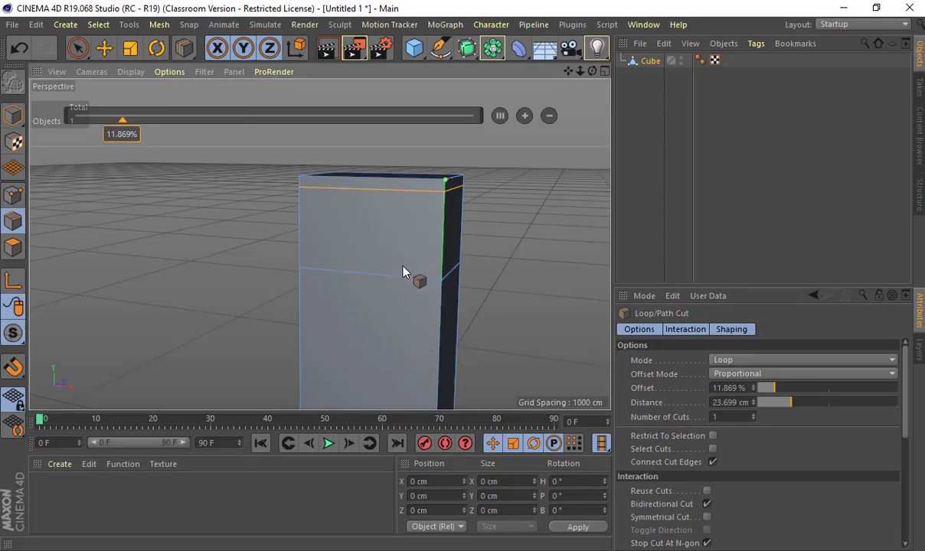
Step: Try wrapping the box in a Subdivision Surface to preview its smoothed shape
alt+drag(404, 272, 556, 146)
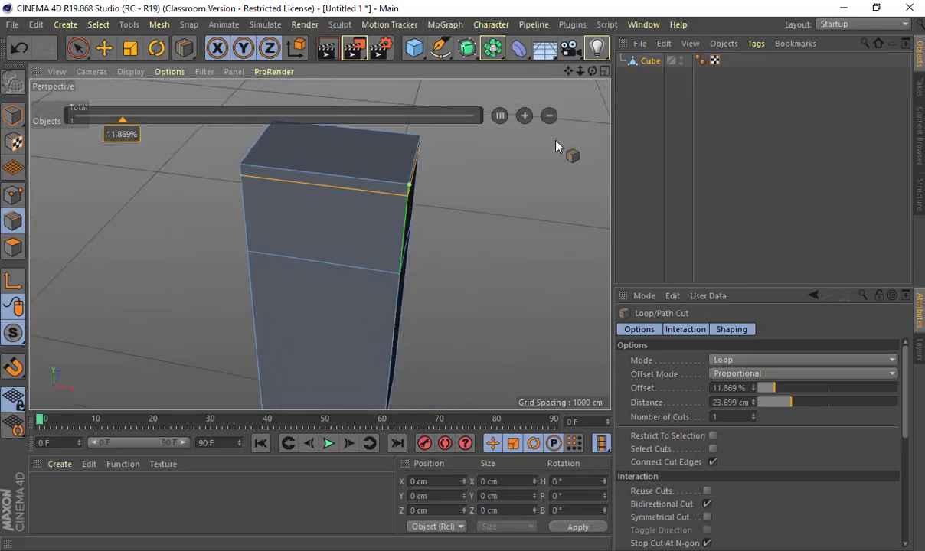
alt+click(466, 49)
alt+drag(456, 231, 455, 199)
key(ctrl+z)
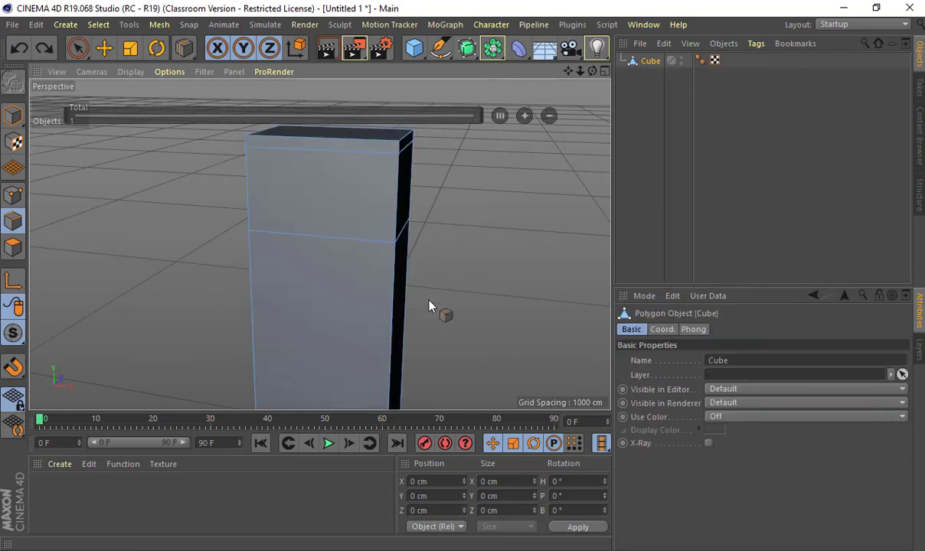
Step: Add a horizontal loop cut just above the box's bottom edge, at about 94% offset
alt+drag(428, 306, 417, 220)
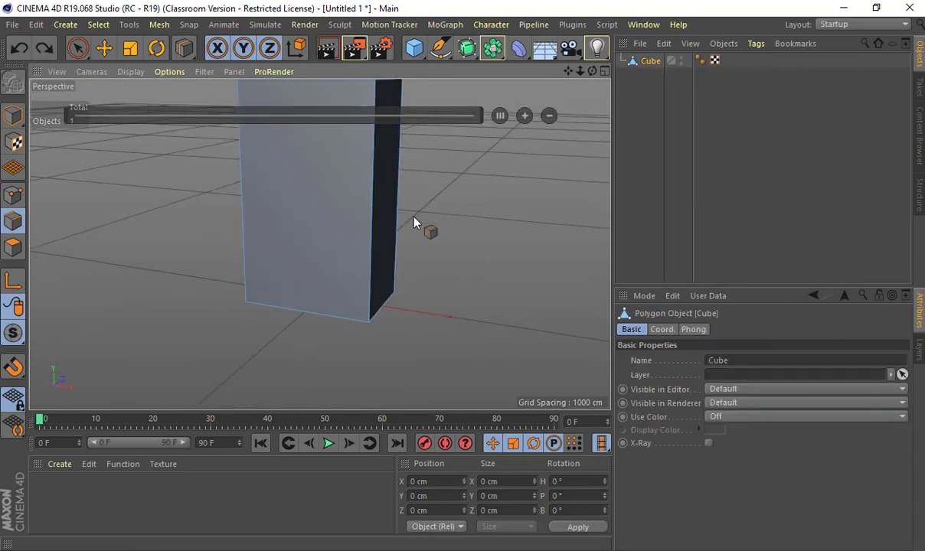
click(368, 315)
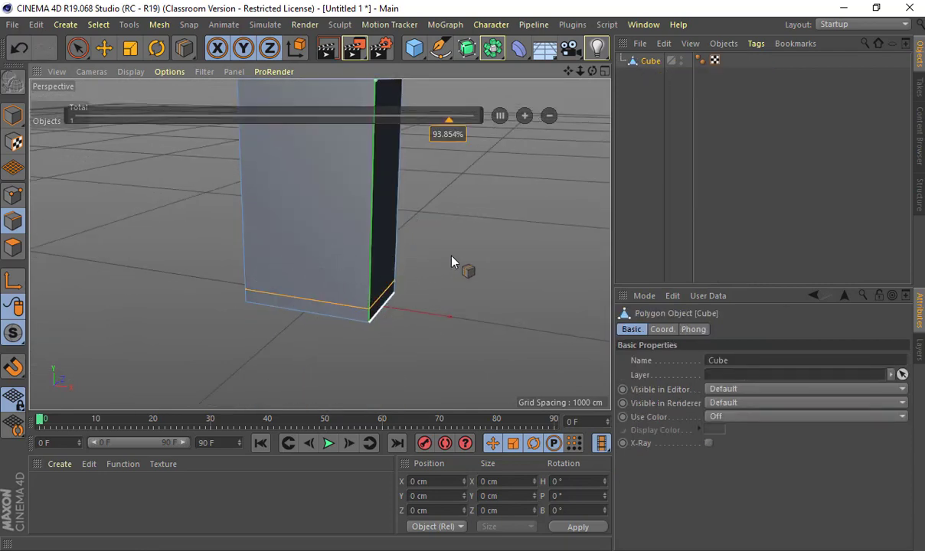
scroll(475, 324, up, 2)
scroll(426, 282, down, 3)
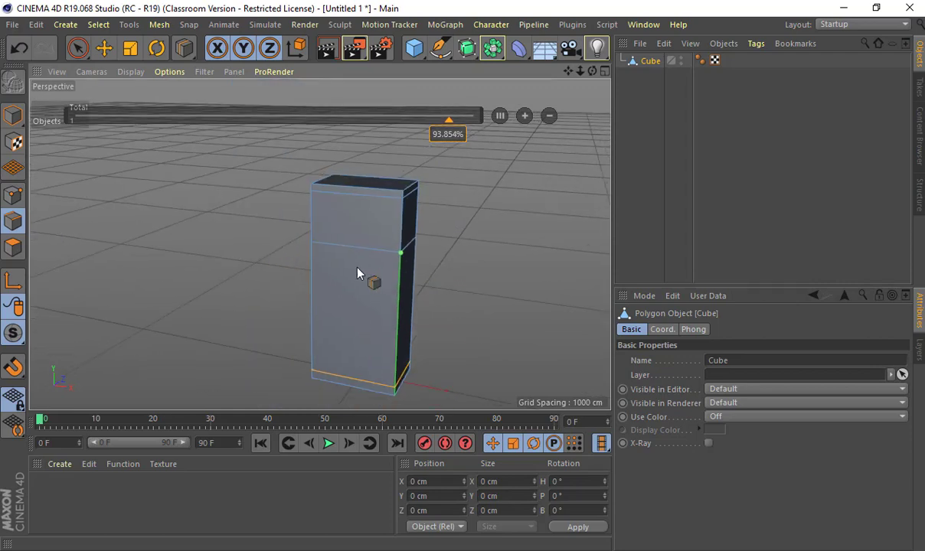
Step: Add two evenly spaced vertical loop cuts that divide the box's width into thirds
alt+drag(362, 283, 421, 350)
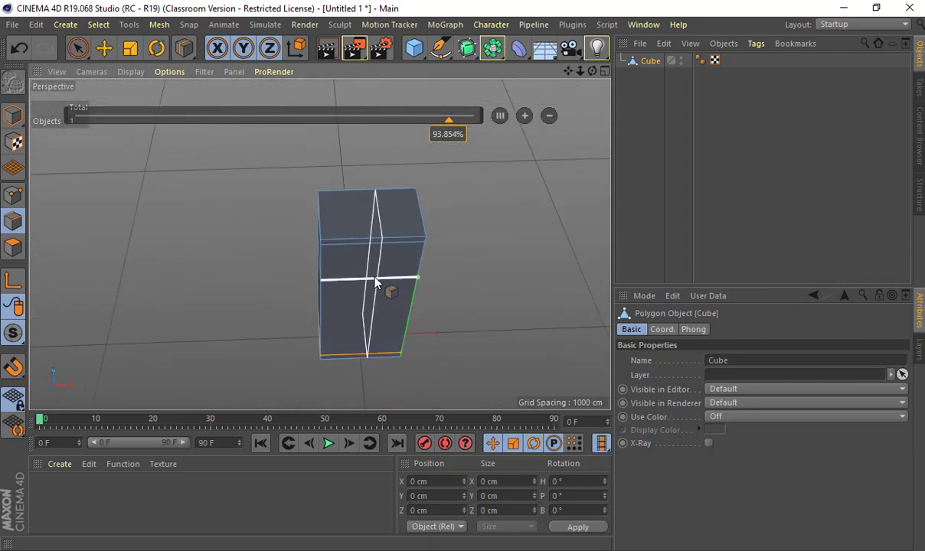
click(380, 282)
click(525, 119)
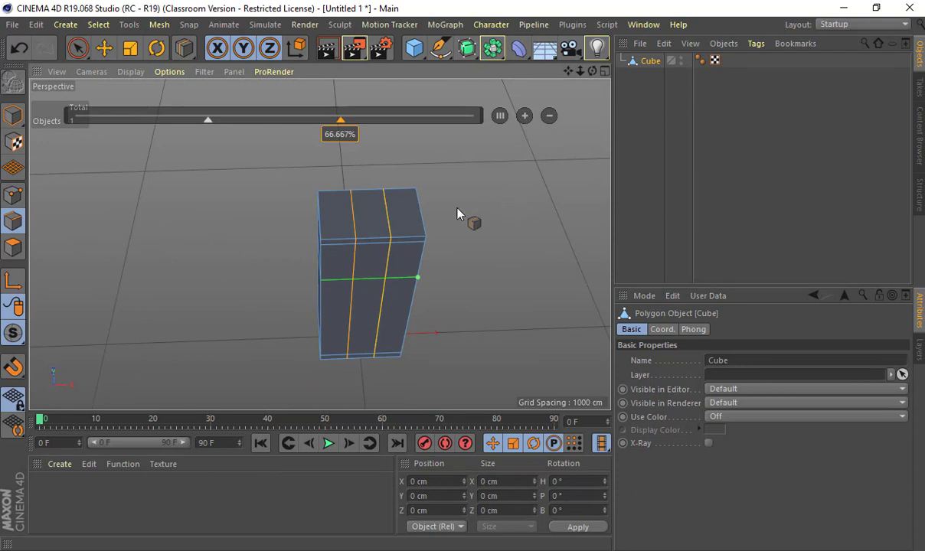
Step: Add a vertical loop cut through the middle of the box's narrow side and set its offset to 50%
alt+drag(456, 213, 376, 243)
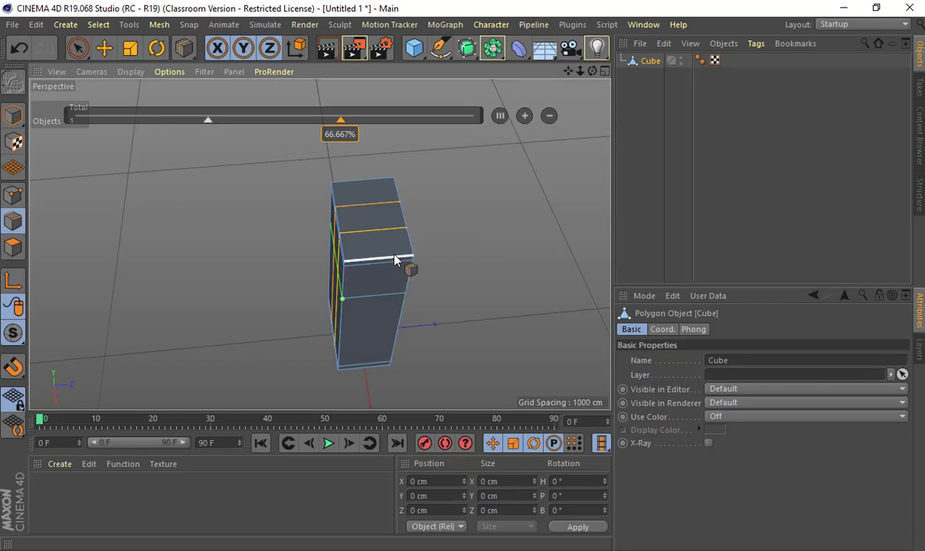
alt+drag(452, 287, 410, 259)
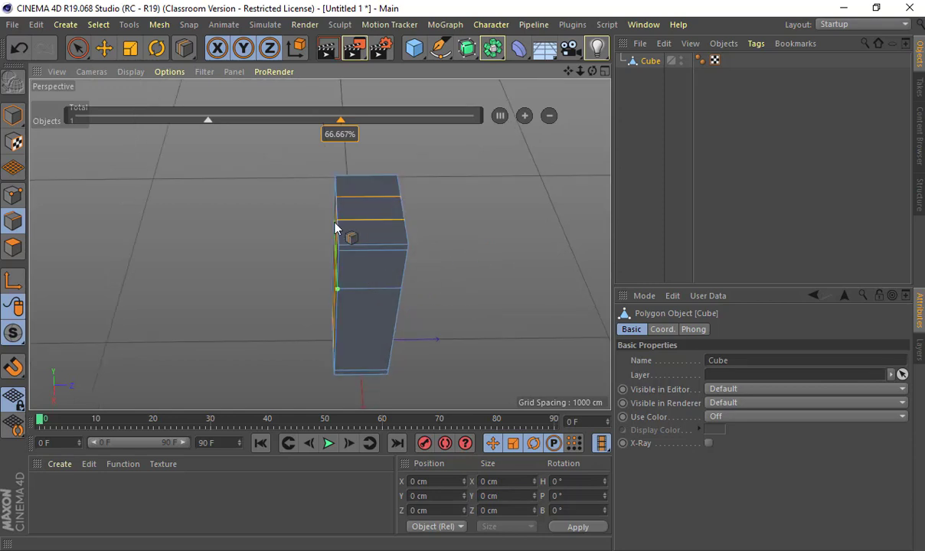
key(space)
key(space)
click(371, 245)
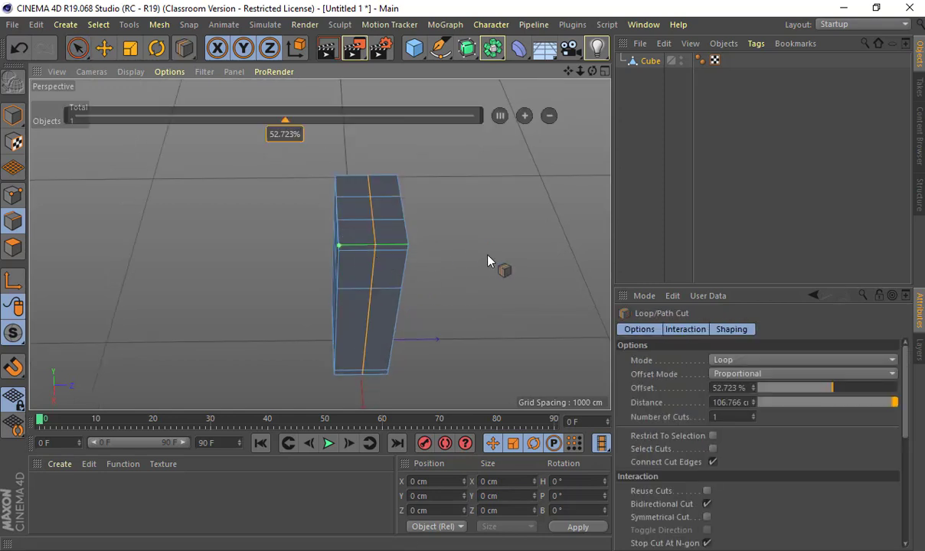
drag(286, 136, 283, 136)
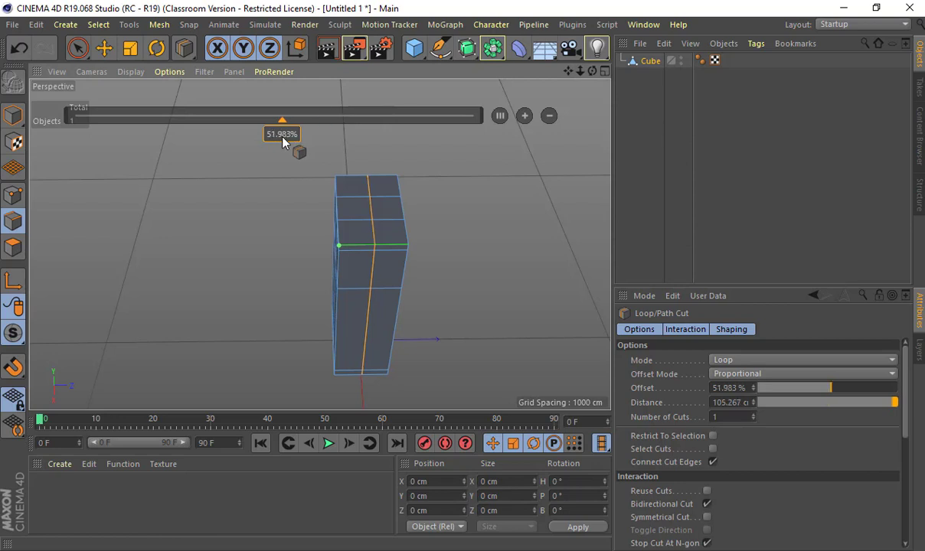
double_click(283, 136)
text(50)
key(Return)
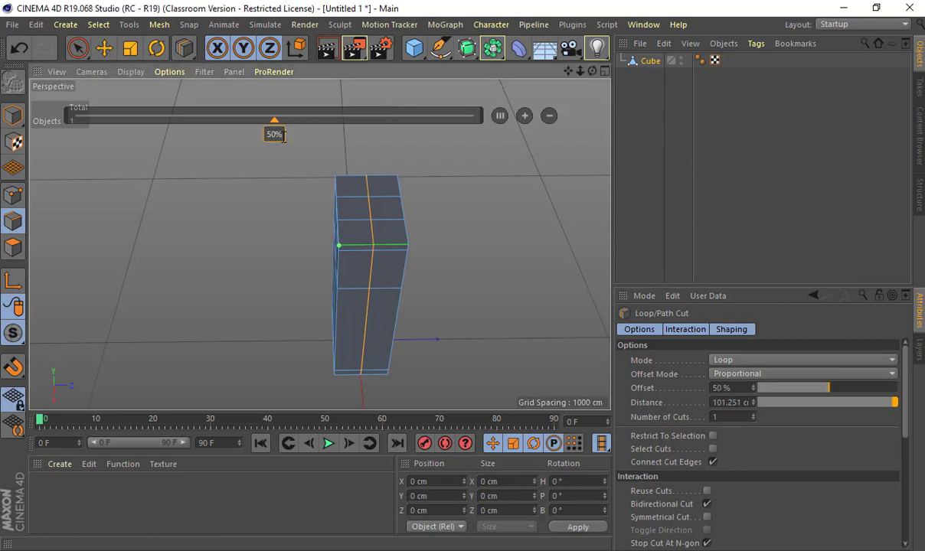
Step: Try a Subdivision Surface on the box with its new cuts to preview the smoothed shape, and undo it
alt+drag(373, 218, 447, 184)
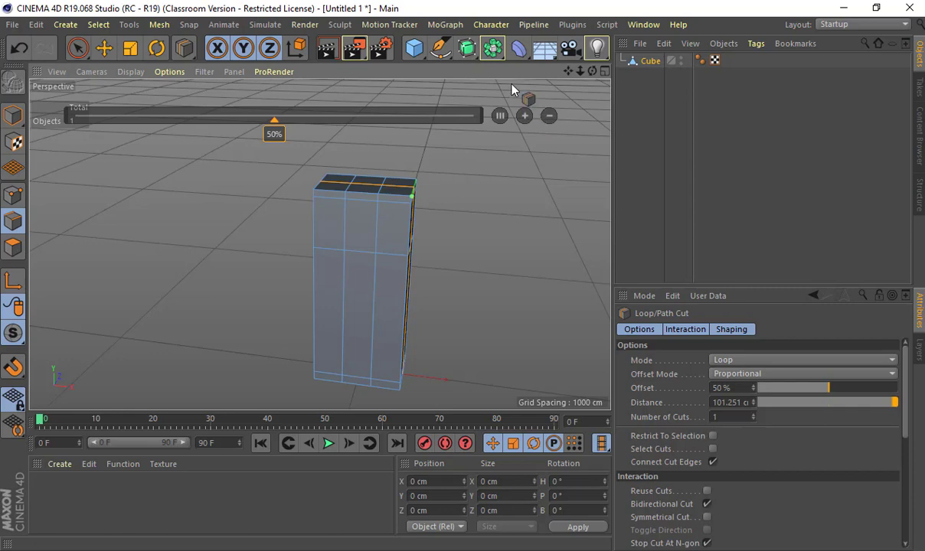
alt+click(473, 55)
alt+drag(510, 206, 485, 254)
key(e)
click(576, 214)
key(ctrl+z)
key(ctrl+z)
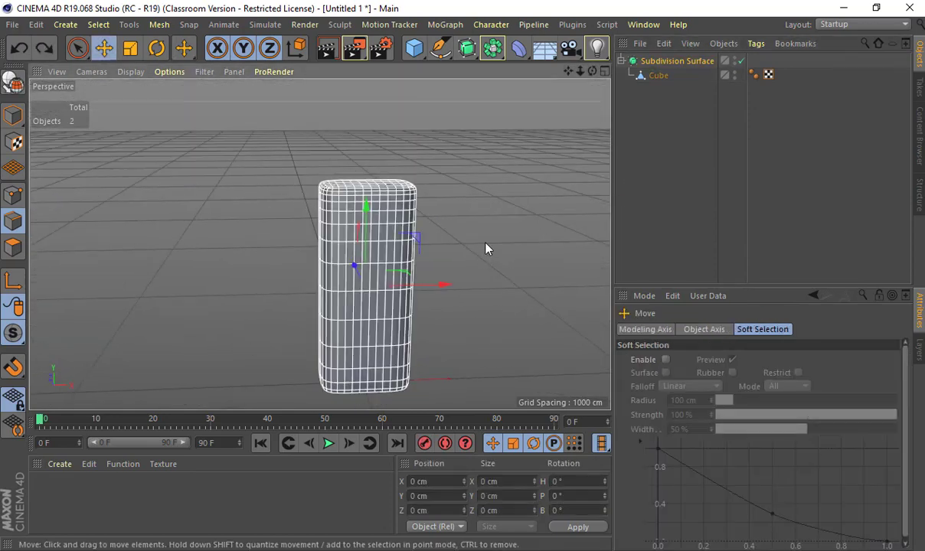
Step: Select the bottom two rows of points and scale them inward to about 261 cm wide and 155 cm deep
alt+drag(450, 308, 167, 224)
click(13, 194)
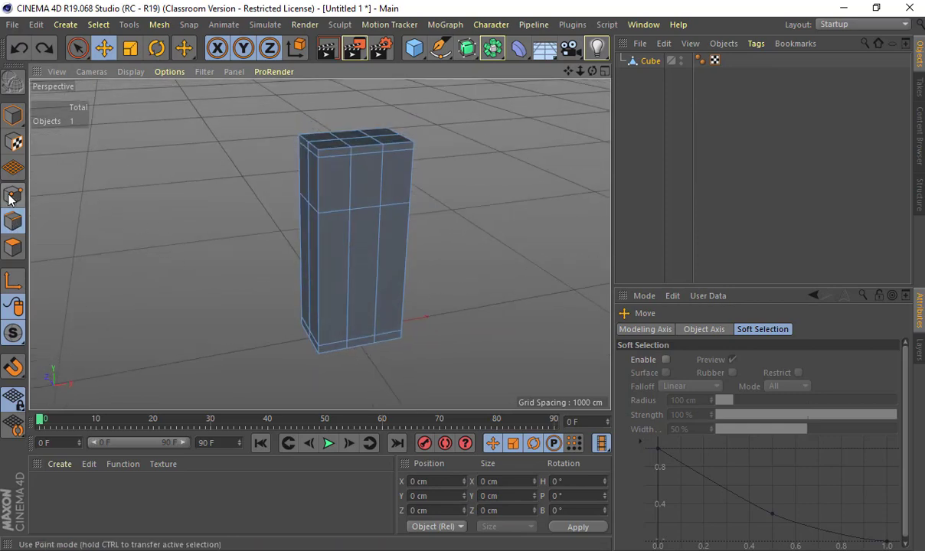
alt+drag(224, 213, 219, 184)
drag(77, 47, 144, 92)
drag(234, 286, 479, 375)
key(t)
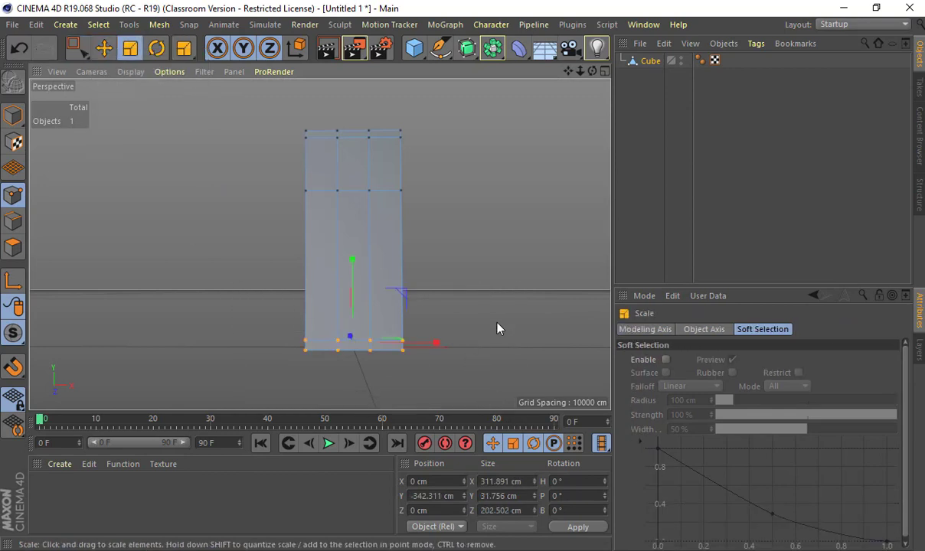
drag(444, 349, 423, 346)
Step: Select only the row of points just above the bottom edge and scale it to about 267 cm wide and 157 cm deep
alt+drag(534, 330, 491, 345)
alt+right_drag(358, 348, 455, 349)
alt+drag(456, 349, 343, 330)
key(space)
drag(250, 338, 253, 337)
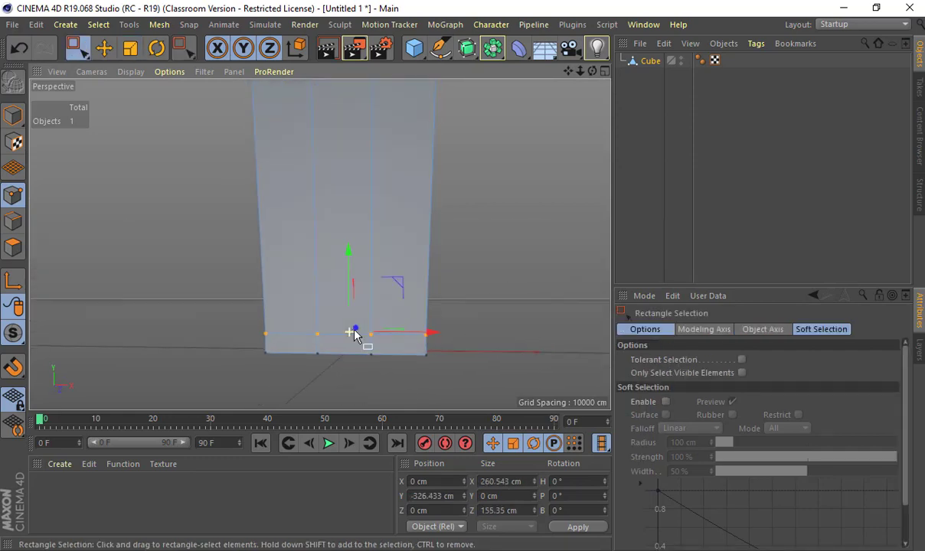
alt+drag(353, 330, 491, 327)
key(t)
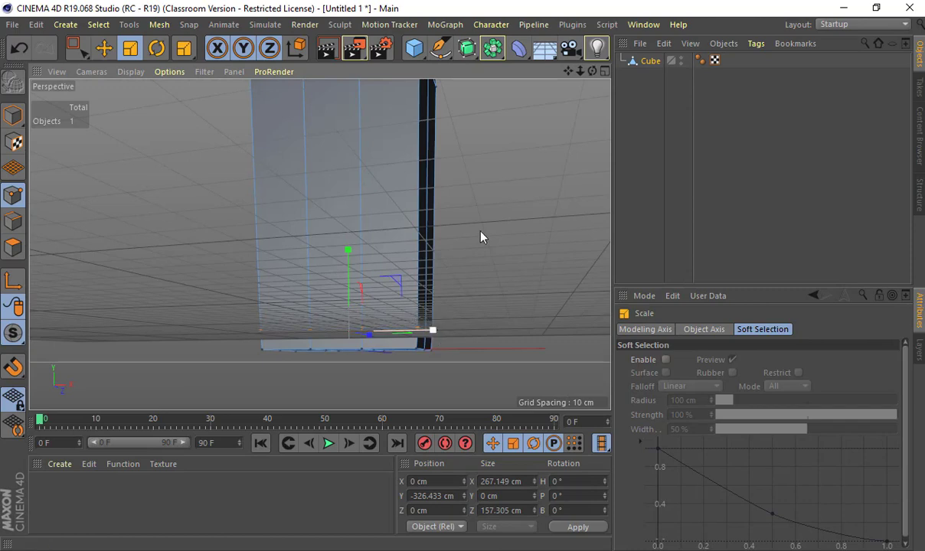
Step: Select the row of points about a third of the way down the body and widen it to about 383 by 246 cm
mouse_move(481, 232)
alt+mouse_down()
mouse_move(484, 303)
mouse_move(484, 244)
alt+mouse_up()
alt+middle_drag(483, 243, 473, 324)
alt+right_drag(467, 314, 314, 287)
alt+drag(329, 285, 369, 204)
key(space)
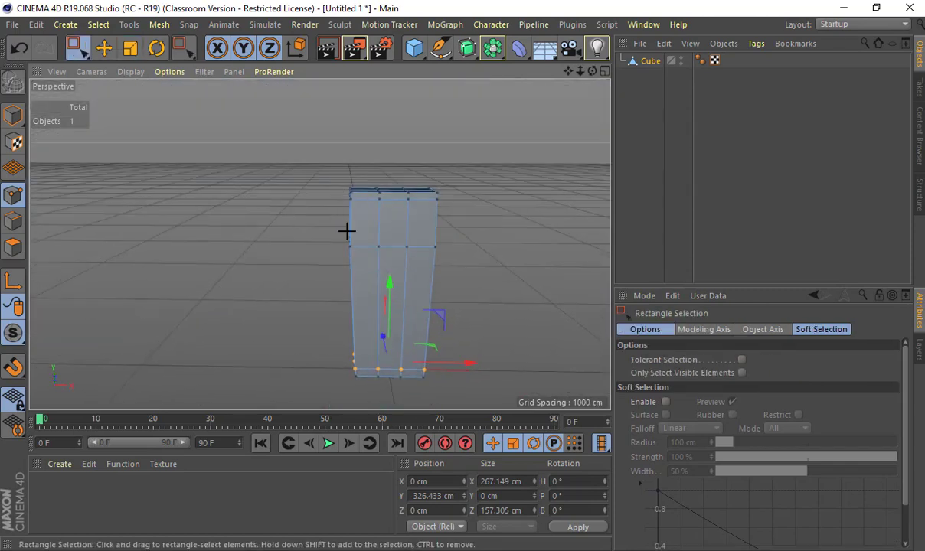
drag(492, 287, 321, 227)
key(space)
drag(478, 243, 497, 241)
alt+drag(417, 262, 496, 237)
key(v)
key(space)
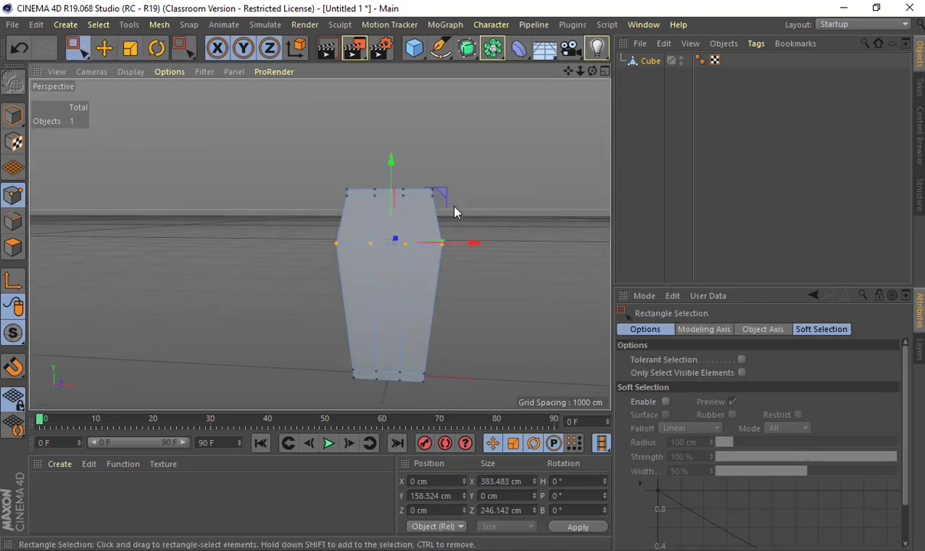
Step: Select the row of points just below the top edge and scale it to about 332 cm wide and 212 cm deep
mouse_move(456, 205)
alt+mouse_down()
mouse_move(476, 196)
mouse_move(222, 231)
mouse_move(418, 239)
mouse_move(463, 221)
alt+mouse_up()
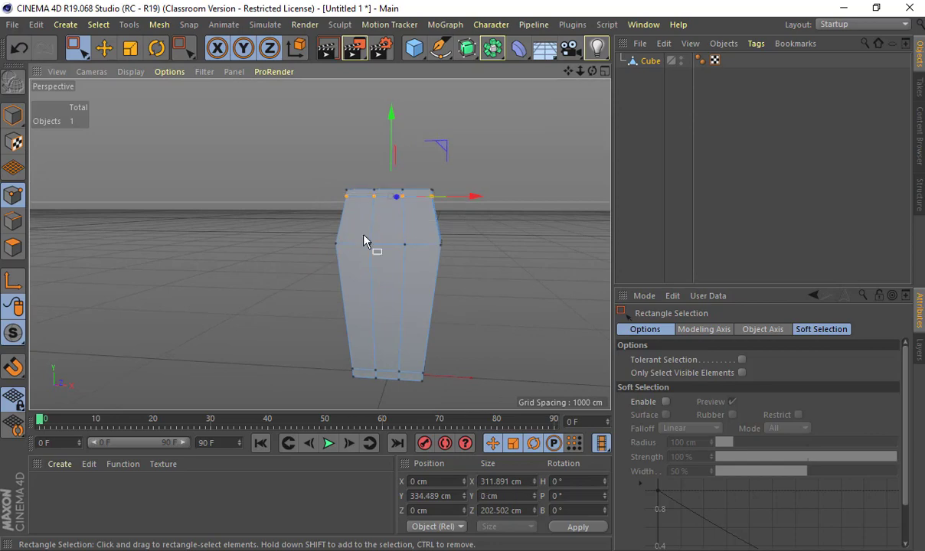
alt+drag(365, 241, 487, 203)
key(t)
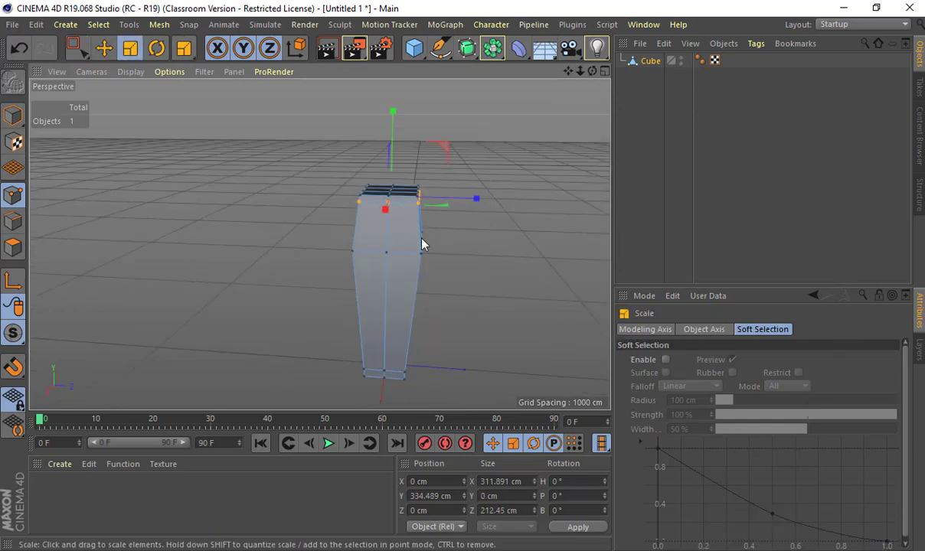
alt+drag(424, 243, 392, 224)
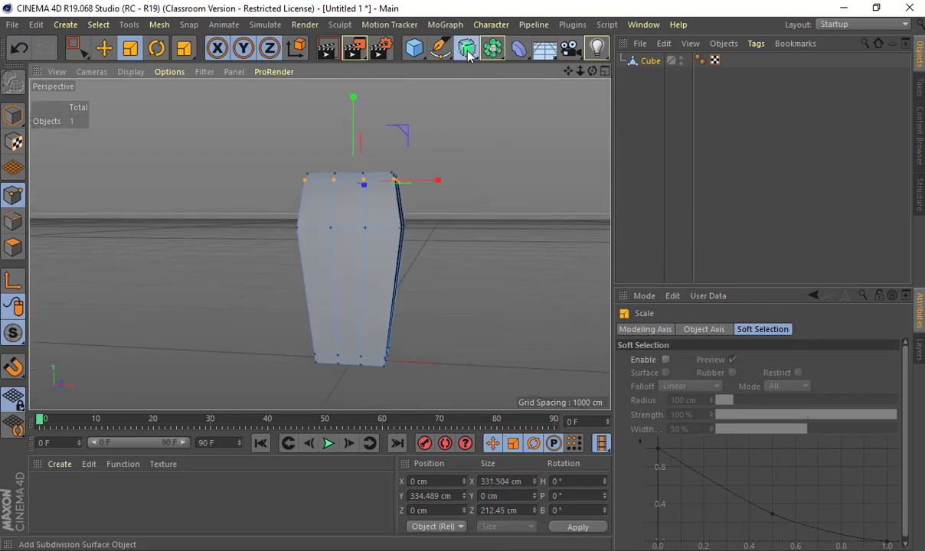
Step: Wrap the cube in a Subdivision Surface to check the smoothed bottle, and switch the smoothing off
alt+click(467, 48)
click(664, 178)
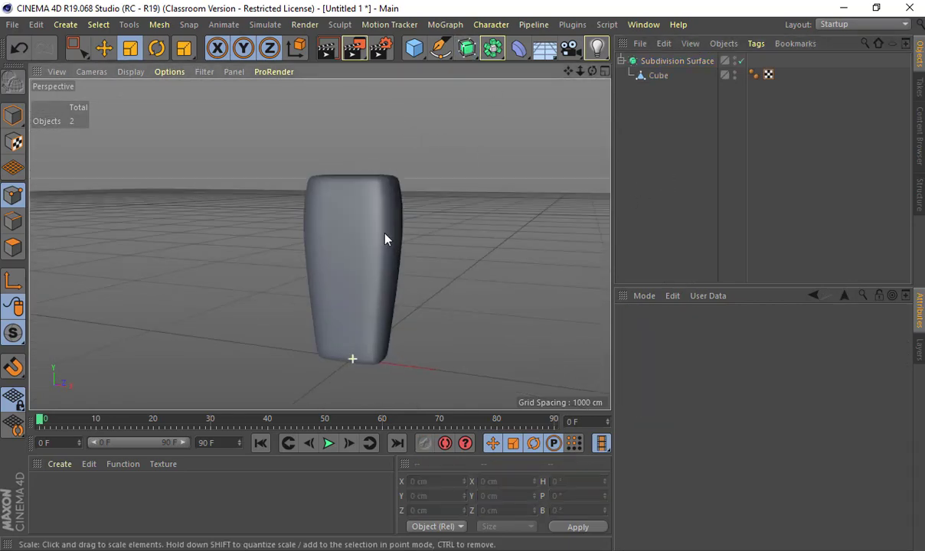
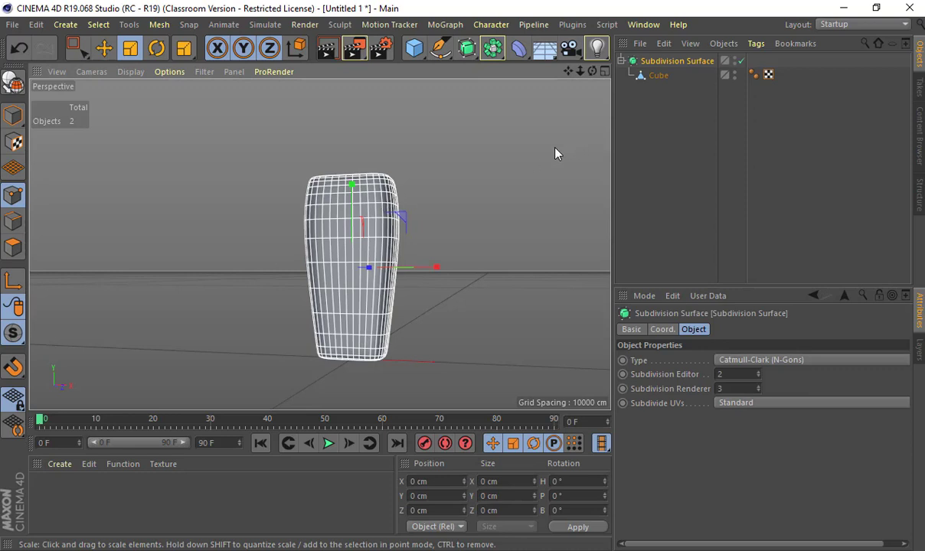
click(740, 60)
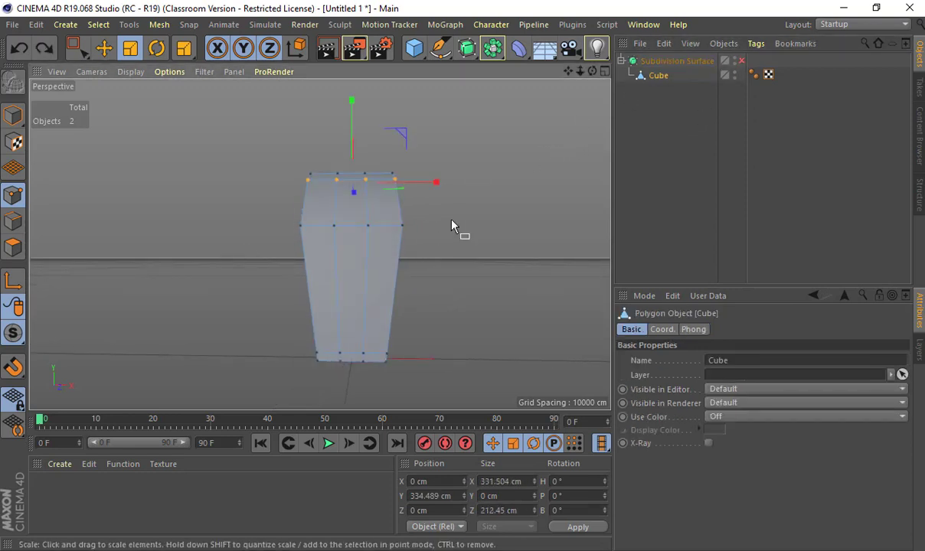
Step: Move the widest row of points down the body to about -162 cm in Y
key(space)
drag(451, 202, 165, 276)
drag(353, 148, 337, 229)
alt+drag(334, 286, 323, 265)
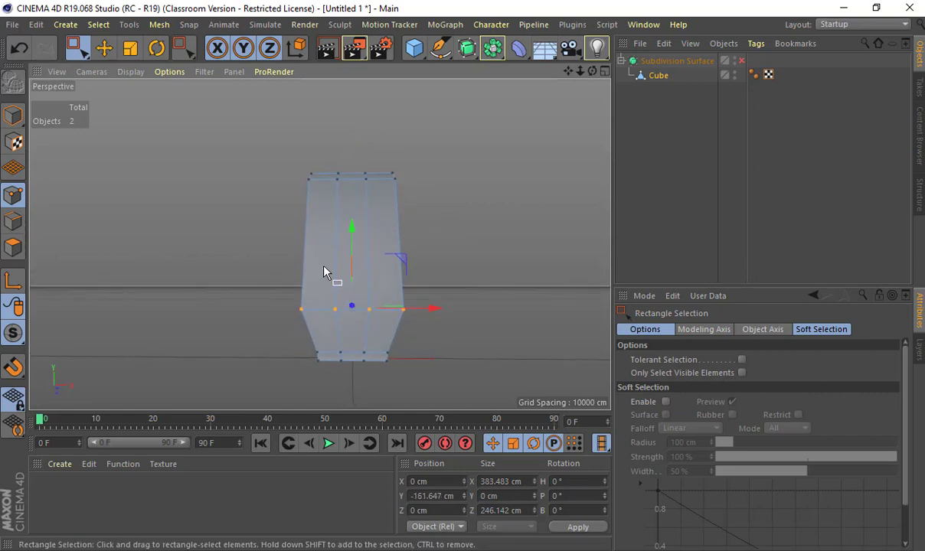
Step: Scale the bottom two rows of points out to about 335 by 216 cm and turn the Subdivision Surface back on
alt+middle_drag(324, 265, 320, 240)
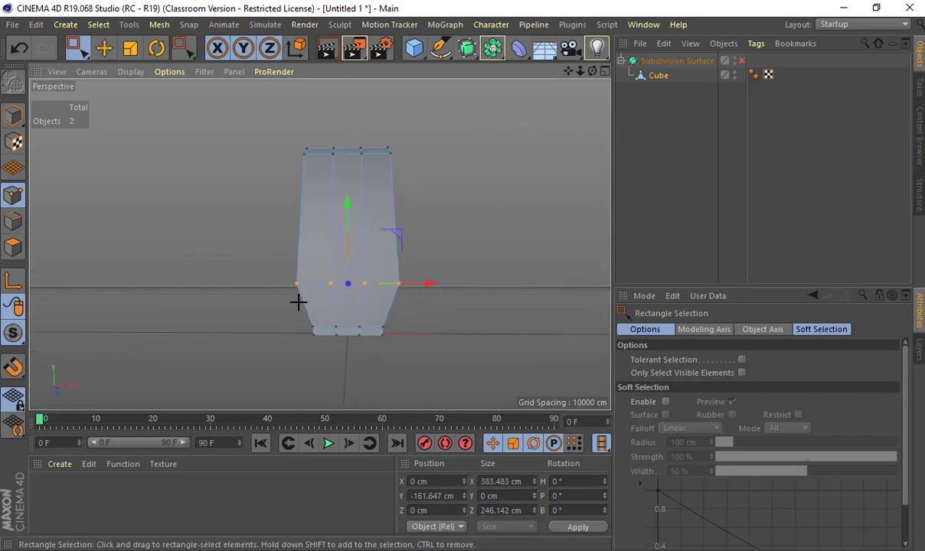
drag(298, 302, 430, 350)
key(r)
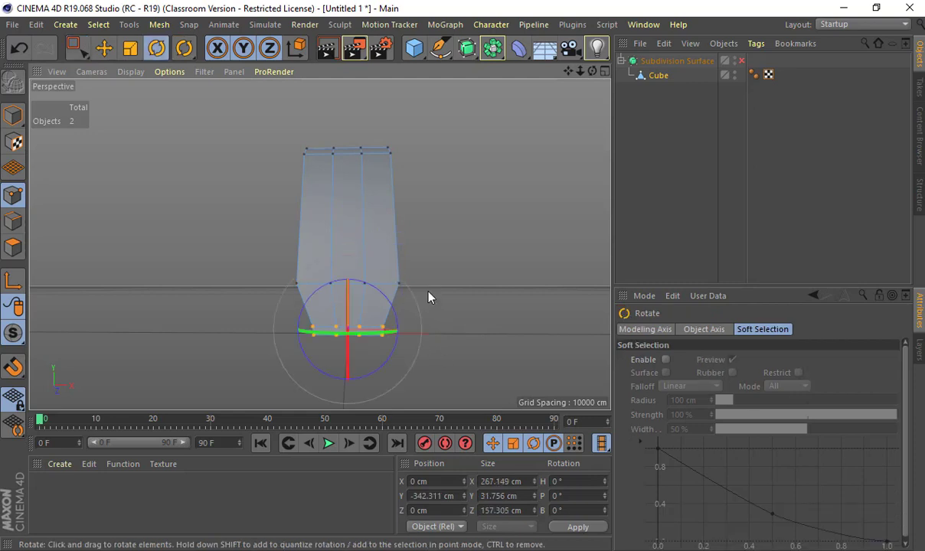
key(t)
alt+drag(381, 292, 474, 280)
click(741, 62)
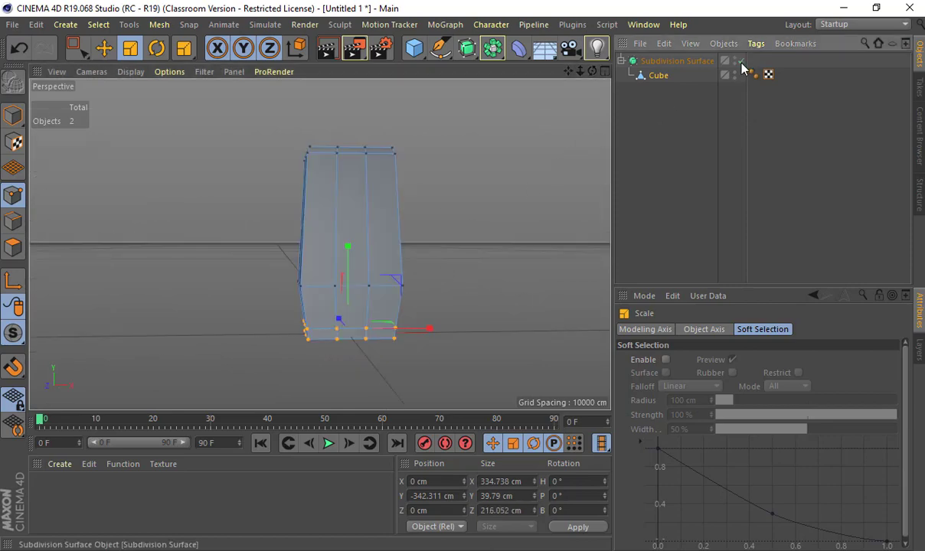
Step: Select the top two rows of points and scale them inward to about 288 cm wide and 184 cm deep
alt+drag(485, 153, 268, 181)
key(space)
key(space)
drag(458, 170, 466, 198)
key(0)
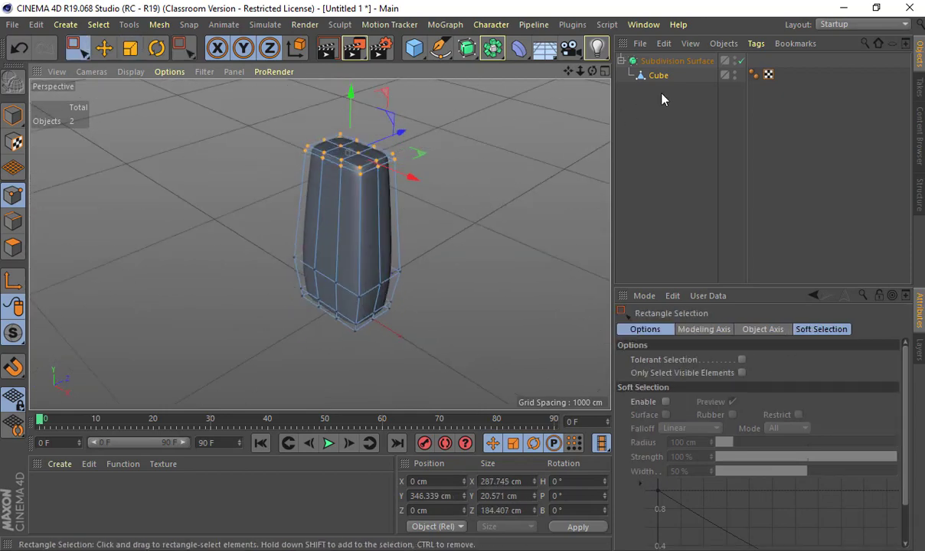
Step: Compare the bottle with the Subdivision Surface off and on, and examine its smoothed wireframe from the front
click(740, 61)
click(741, 61)
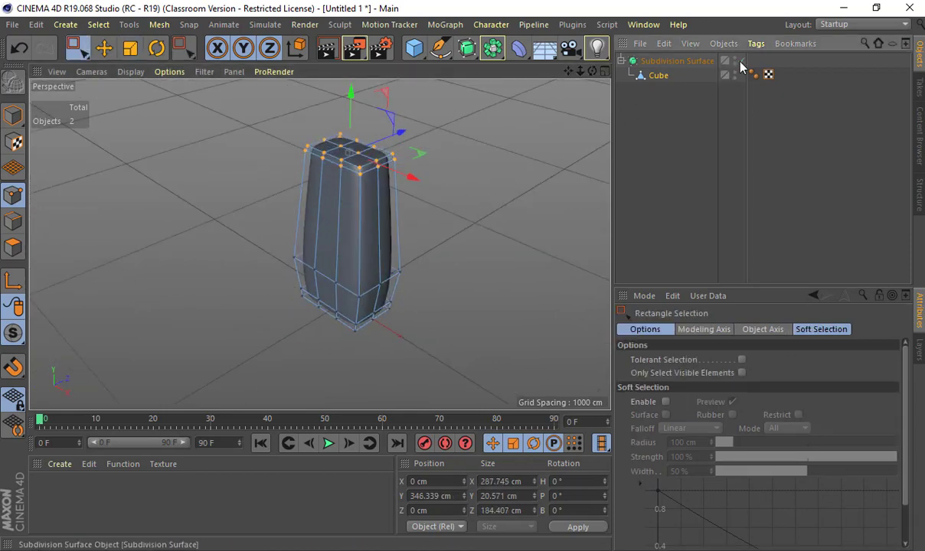
click(671, 61)
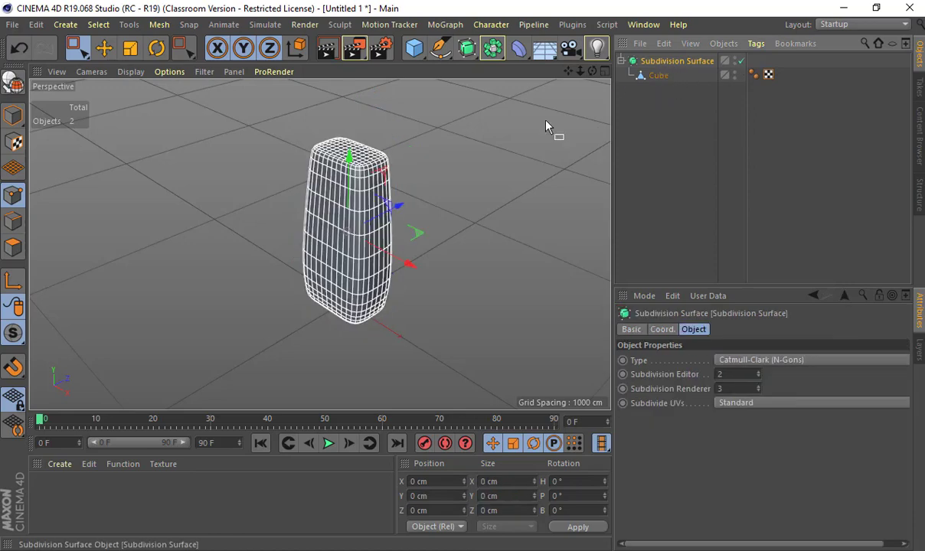
alt+drag(549, 128, 518, 202)
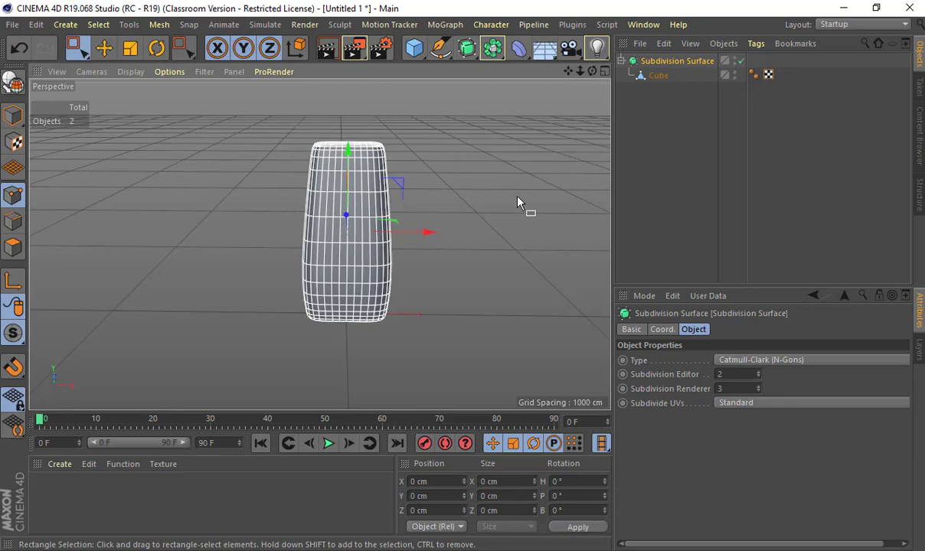
Step: Switch to the browser to study the shampoo bottle reference image, and return to Cinema 4D to examine the smoothed bottle
key(alt+Tab)
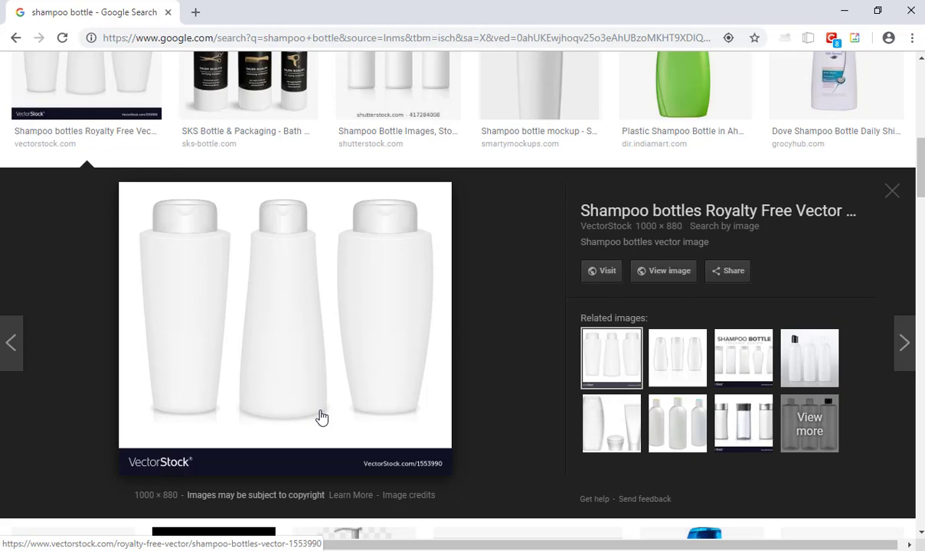
scroll(318, 360, up, 3)
click(248, 206)
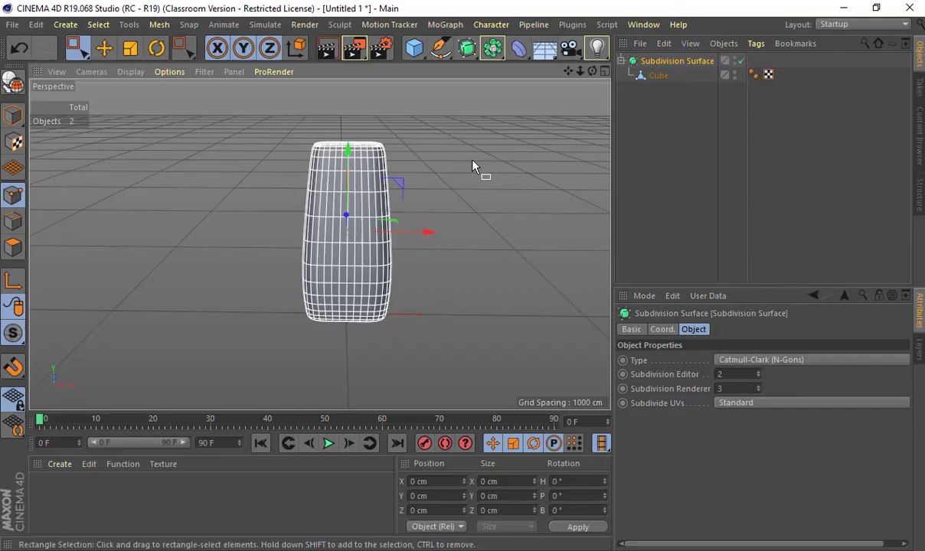
alt+drag(472, 166, 254, 166)
click(556, 176)
alt+drag(556, 176, 597, 184)
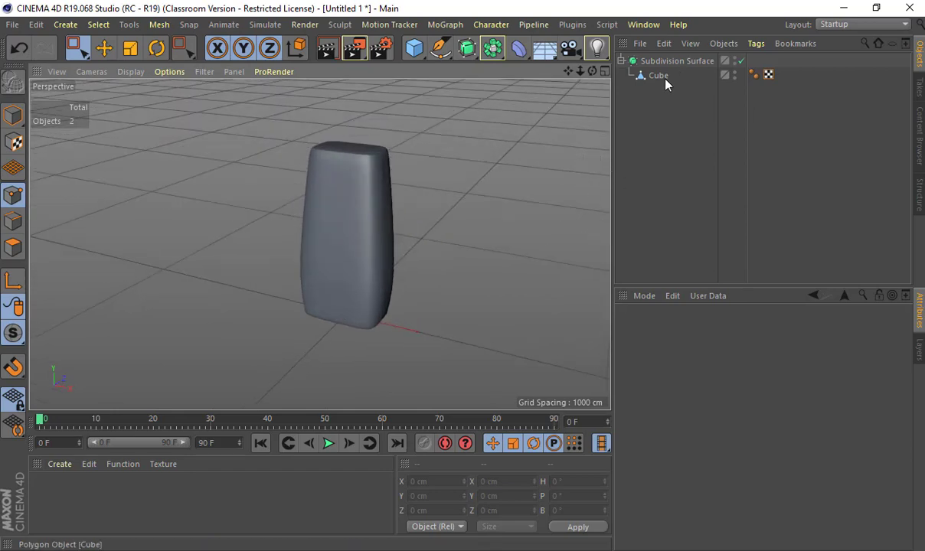
Step: Turn the Subdivision Surface off and add a horizontal loop cut just above the cube's lower loop, at about 6.8% offset
click(665, 79)
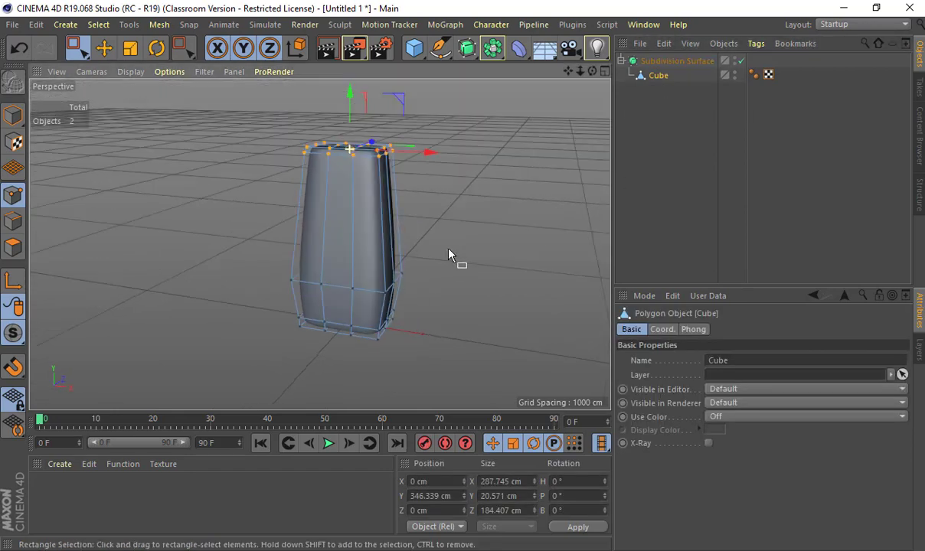
alt+drag(449, 249, 402, 213)
alt+right_drag(403, 213, 498, 211)
alt+middle_drag(424, 251, 447, 181)
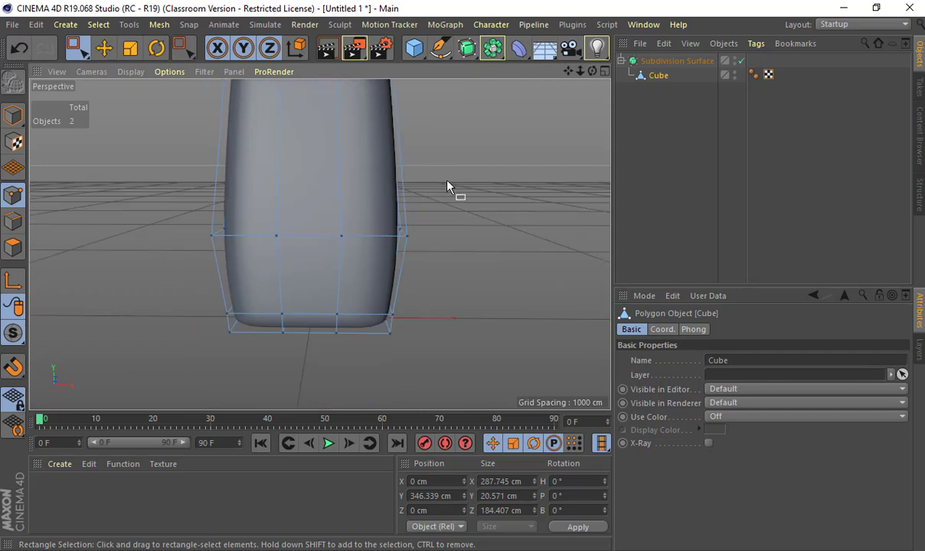
key(k)
key(l)
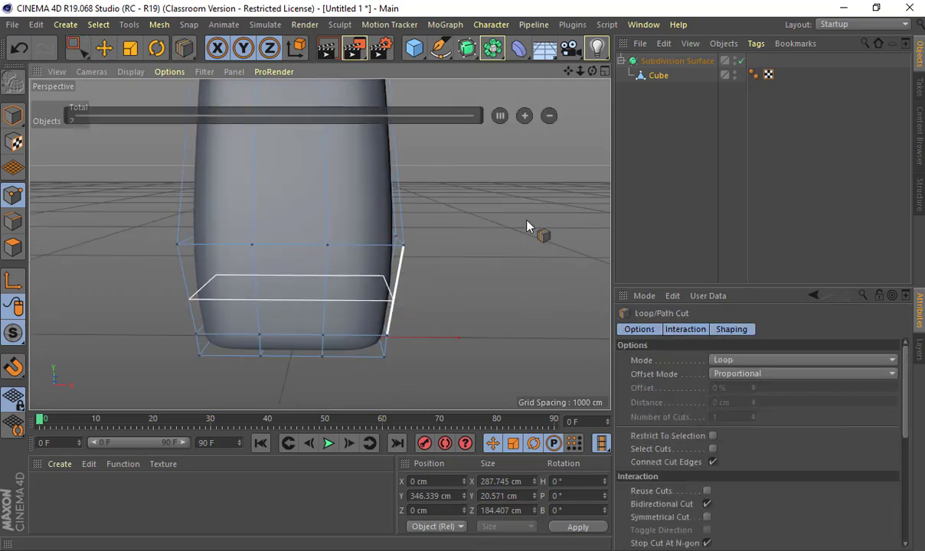
click(740, 61)
alt+drag(425, 232, 367, 292)
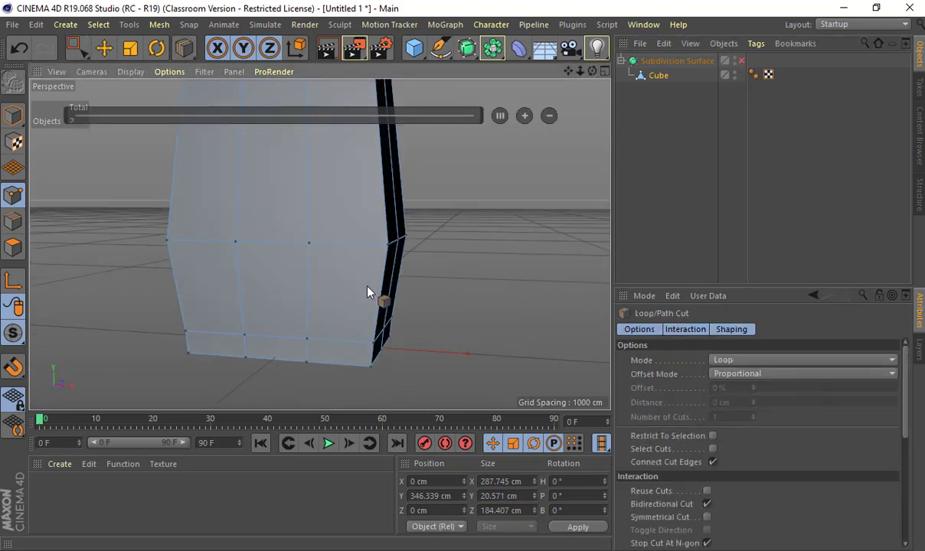
click(374, 332)
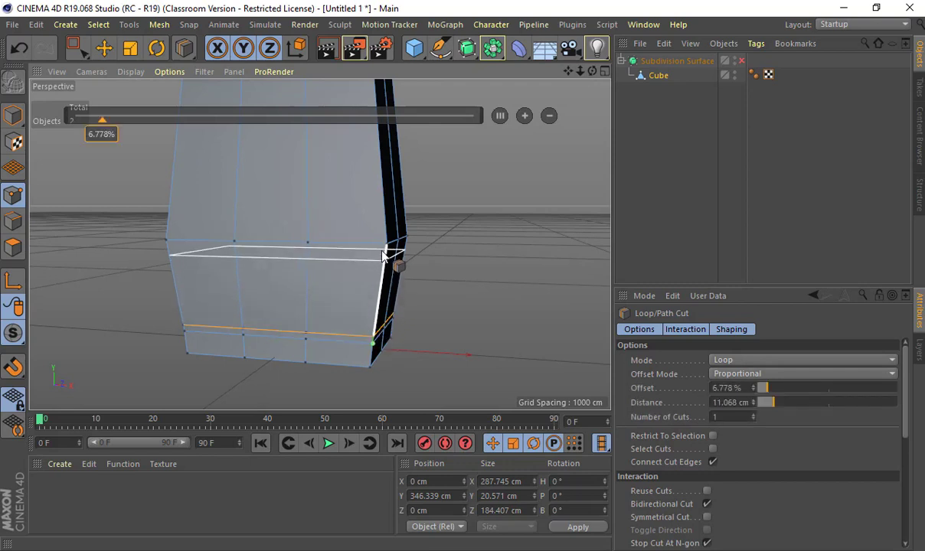
Step: Select the three narrow polygons between the two close loops on the front of the bottle's base
alt+drag(328, 252, 368, 237)
alt+middle_drag(385, 181, 400, 135)
alt+right_drag(344, 255, 384, 252)
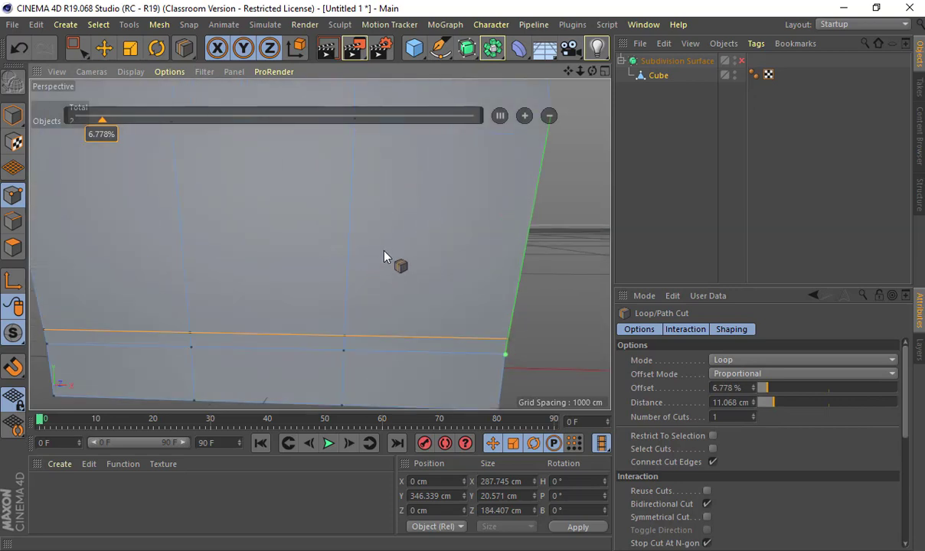
alt+middle_drag(384, 252, 423, 230)
click(13, 247)
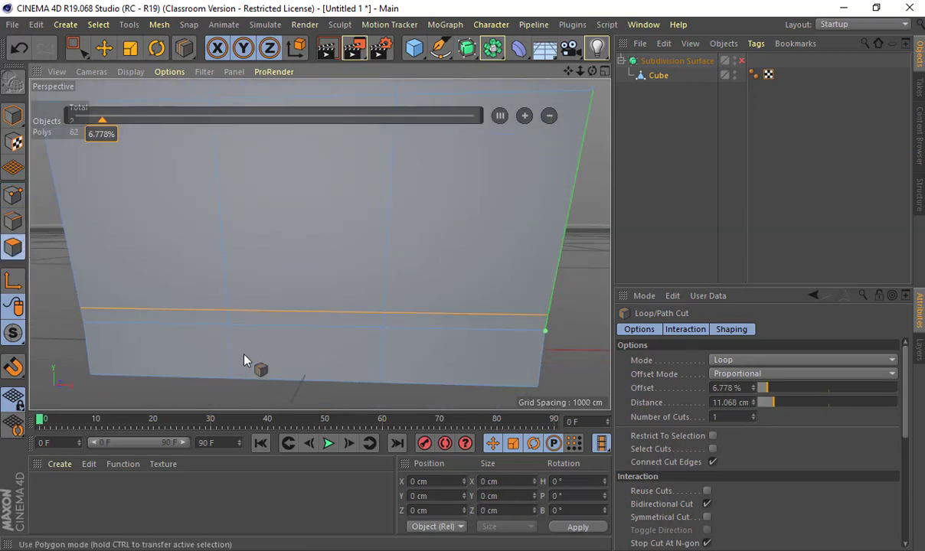
key(r)
click(123, 322)
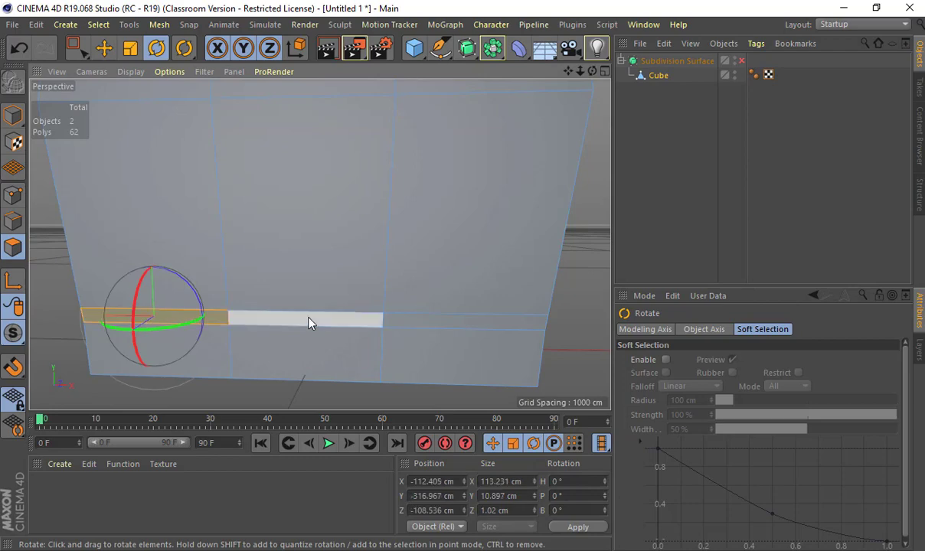
shift+click(310, 320)
shift+click(460, 325)
Step: Extend the selection to the whole narrow polygon band around the base and extrude it with a -4.5 cm offset
alt+drag(575, 321, 337, 294)
shift+click(533, 366)
shift+click(461, 294)
alt+drag(461, 295, 230, 282)
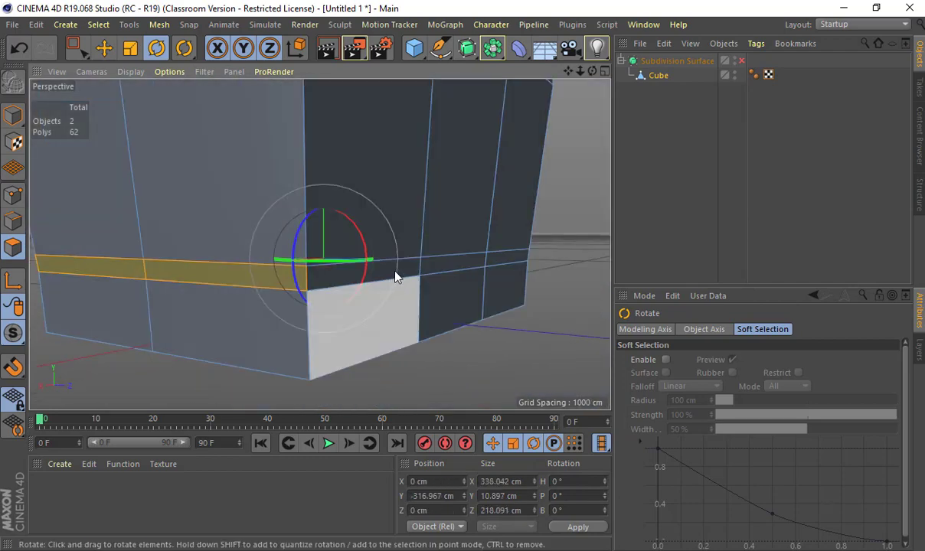
shift+click(414, 273)
shift+click(468, 270)
alt+drag(489, 262, 377, 289)
alt+drag(442, 279, 207, 278)
key(d)
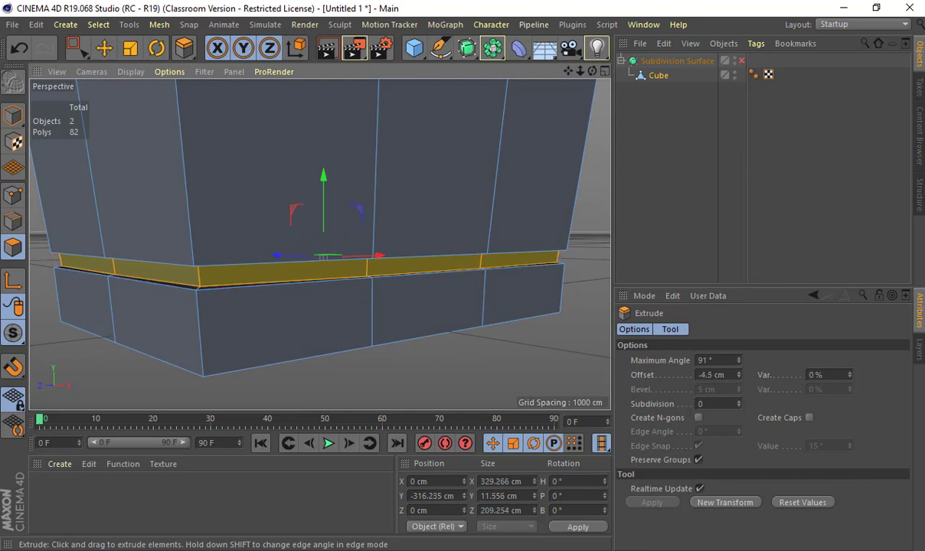
Step: Select the narrow polygon forming the groove's upper ledge in the middle section of the bottle's front
alt+drag(529, 214, 385, 269)
scroll(462, 207, down, 5)
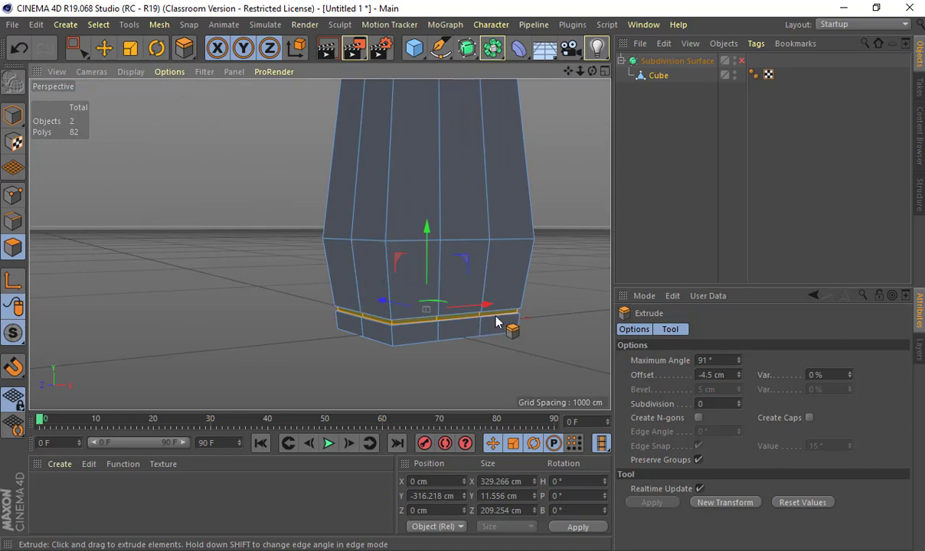
alt+drag(495, 248, 324, 186)
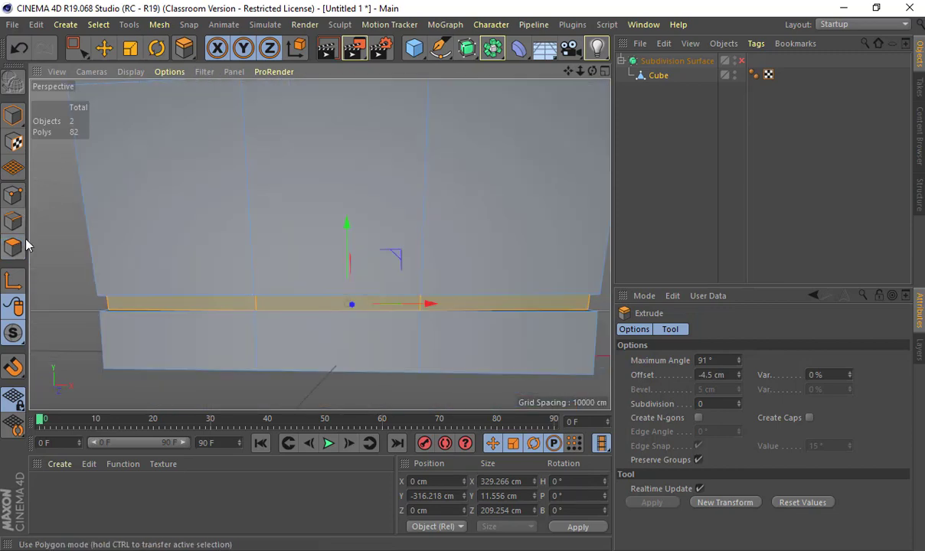
click(13, 245)
key(e)
alt+drag(305, 293, 309, 267)
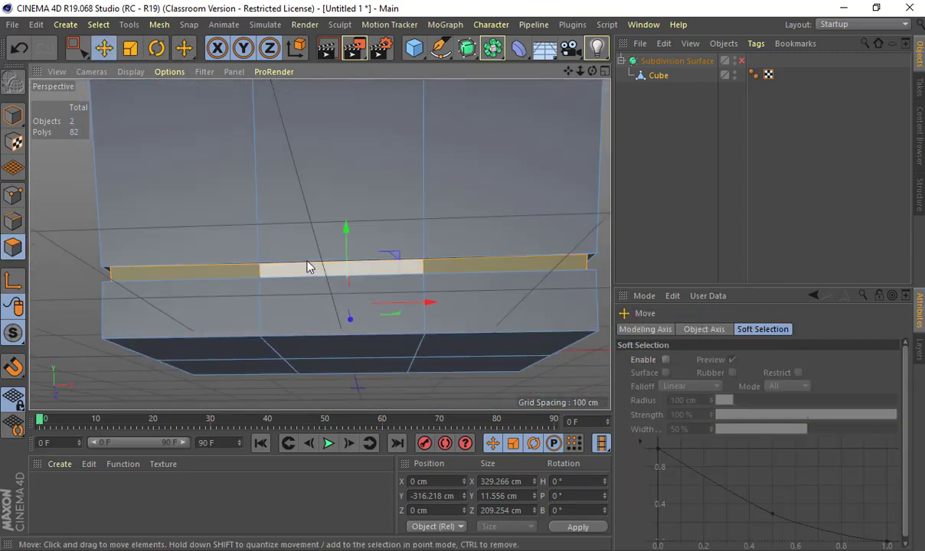
alt+right_drag(276, 252, 345, 273)
alt+drag(345, 273, 340, 249)
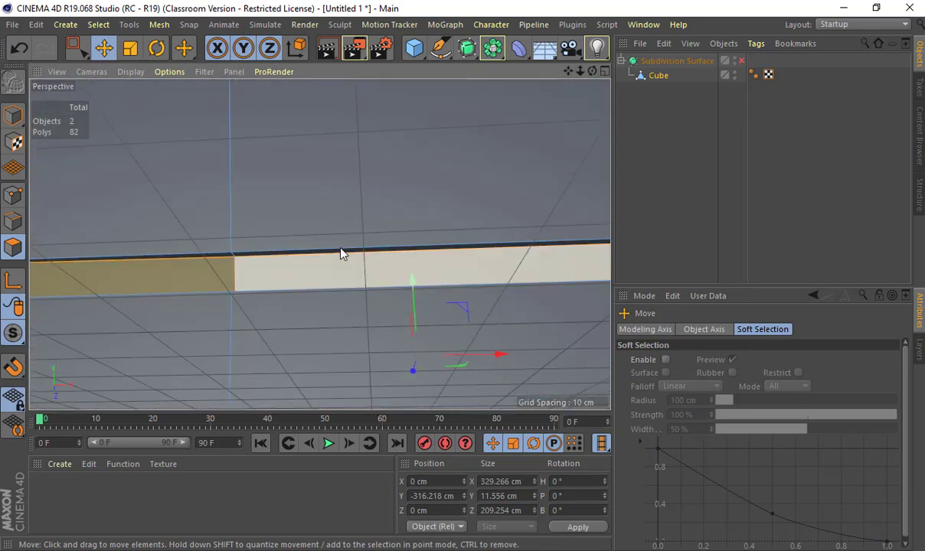
click(342, 251)
Step: Try raising the selected groove ledge polygon to about Y -285 cm, and undo the move
alt+drag(429, 245, 334, 285)
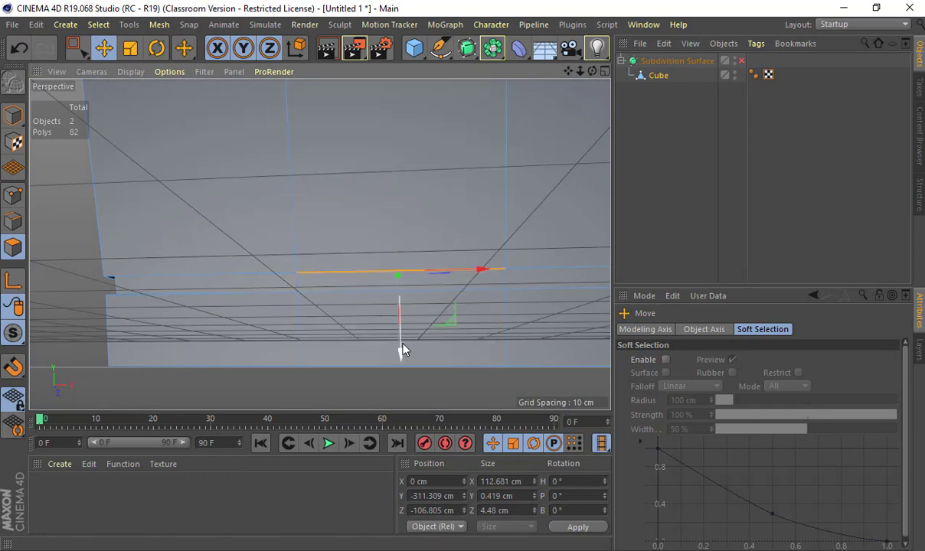
drag(404, 347, 278, 270)
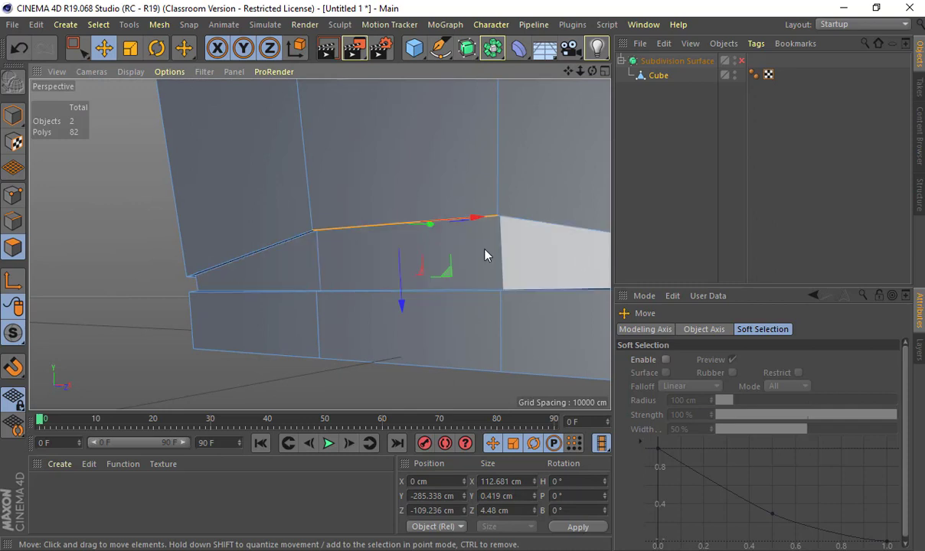
alt+drag(482, 265, 423, 289)
key(ctrl+z)
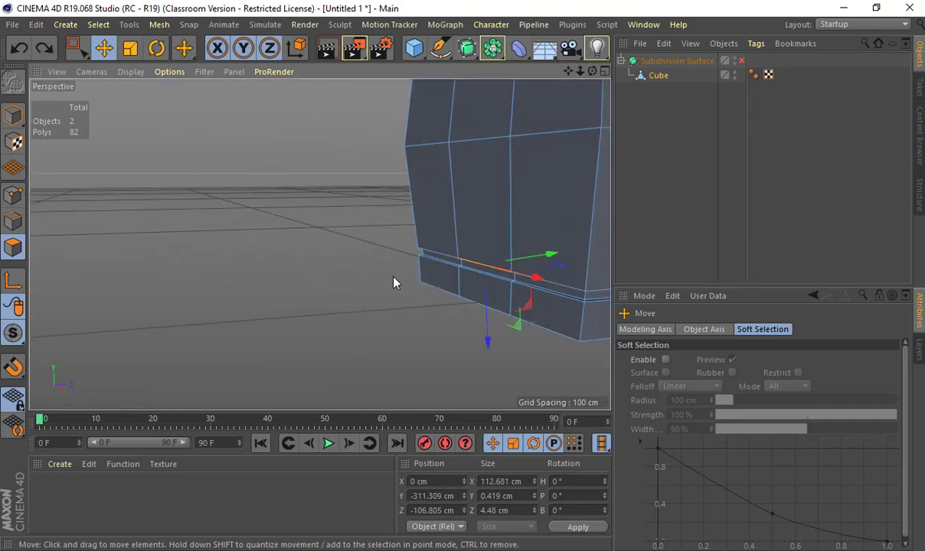
Step: Add a vertical loop cut at 5% offset in the front's left section, close to the edge of the middle section
key(k)
key(k)
key(l)
alt+drag(359, 256, 508, 276)
click(434, 267)
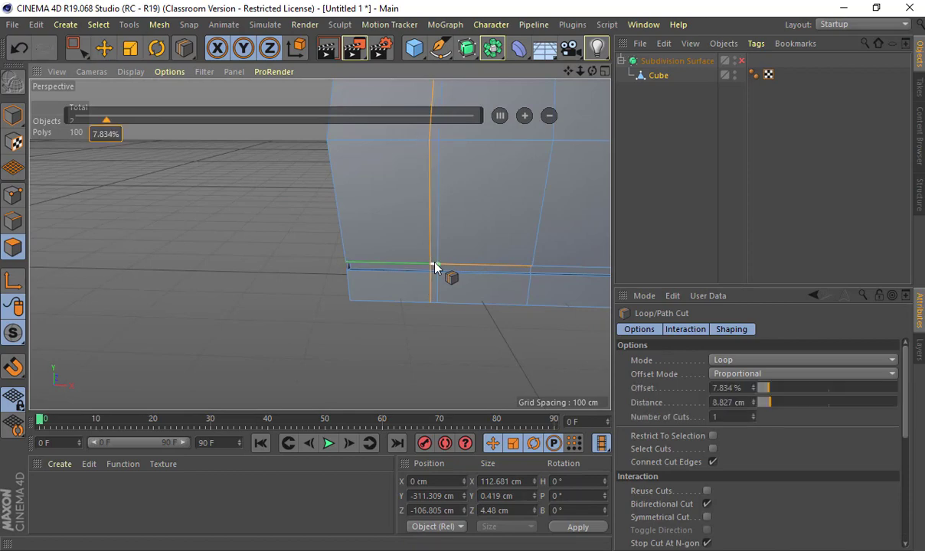
double_click(107, 134)
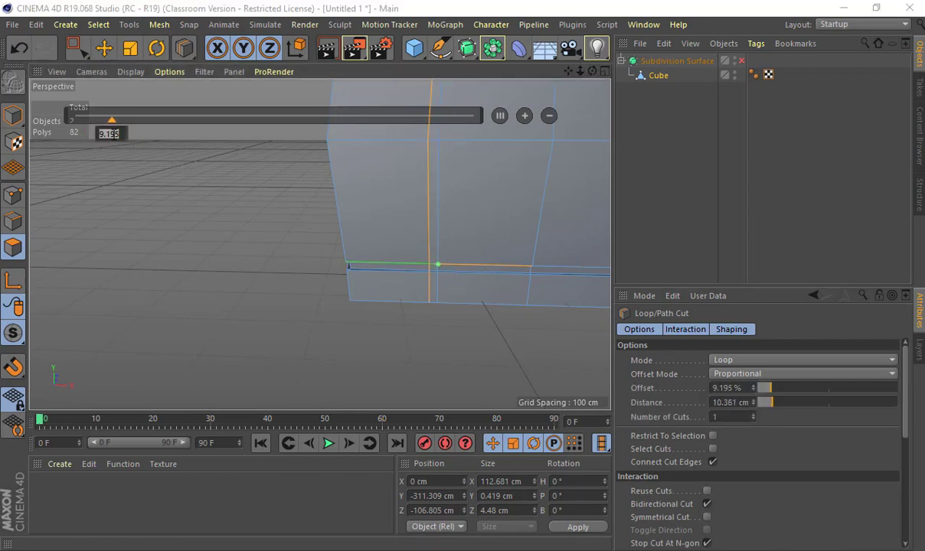
text(5)
key(Return)
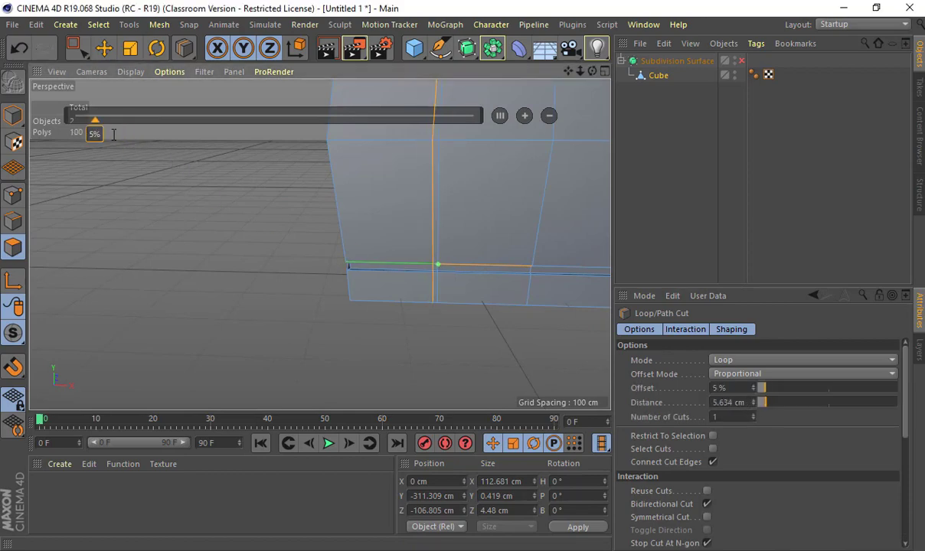
Step: Add a matching vertical loop cut at 95% offset in the front's right section, close to the middle section
click(543, 268)
double_click(414, 133)
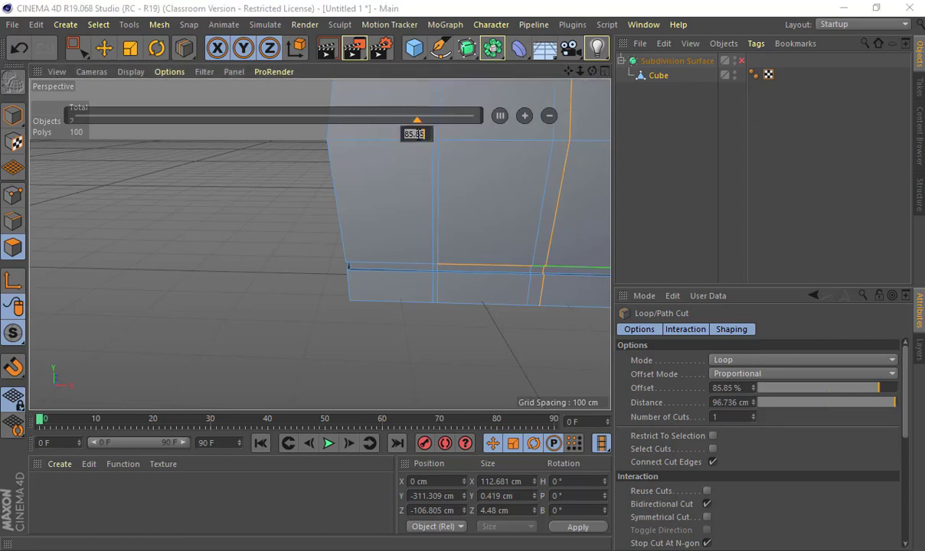
text(95)
key(Return)
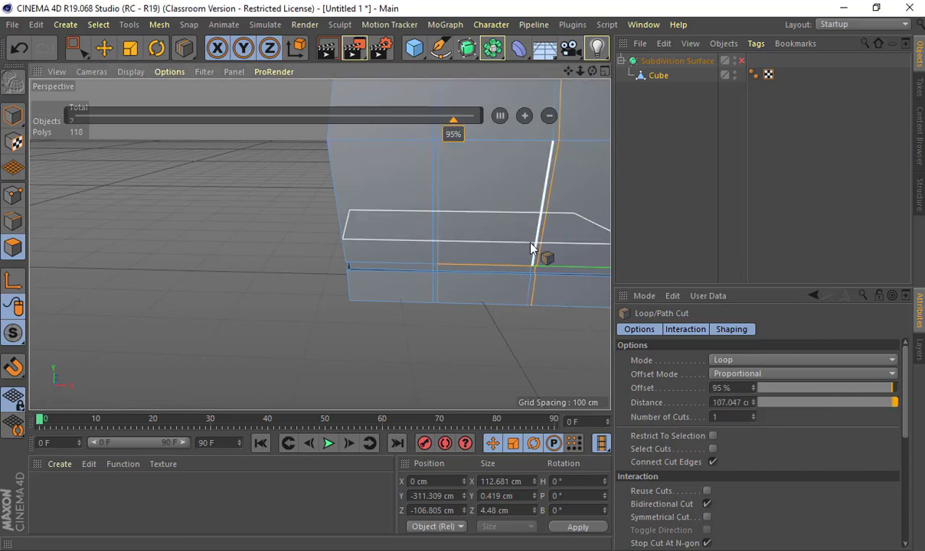
Step: Raise the selected front ledge polygon of the groove to about Y -296 cm
scroll(428, 253, down, 3)
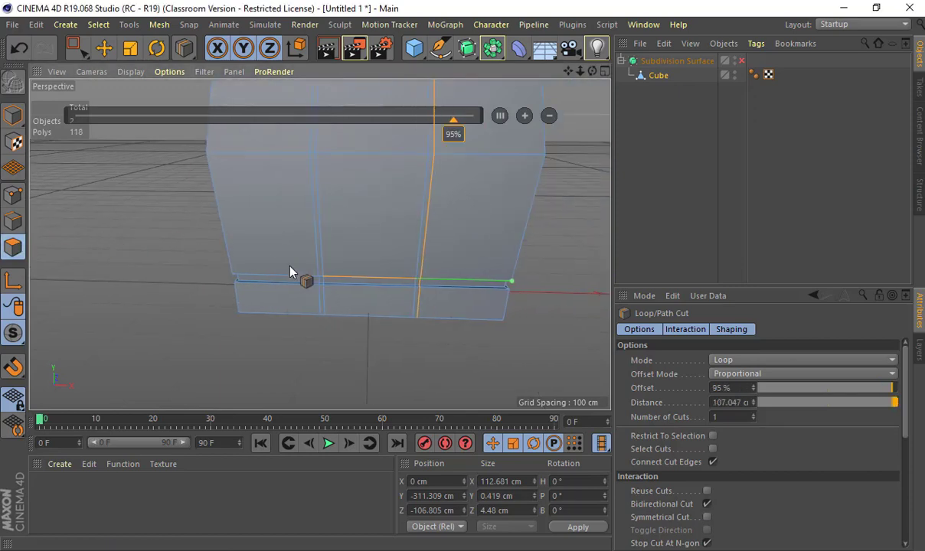
key(e)
alt+drag(353, 162, 398, 301)
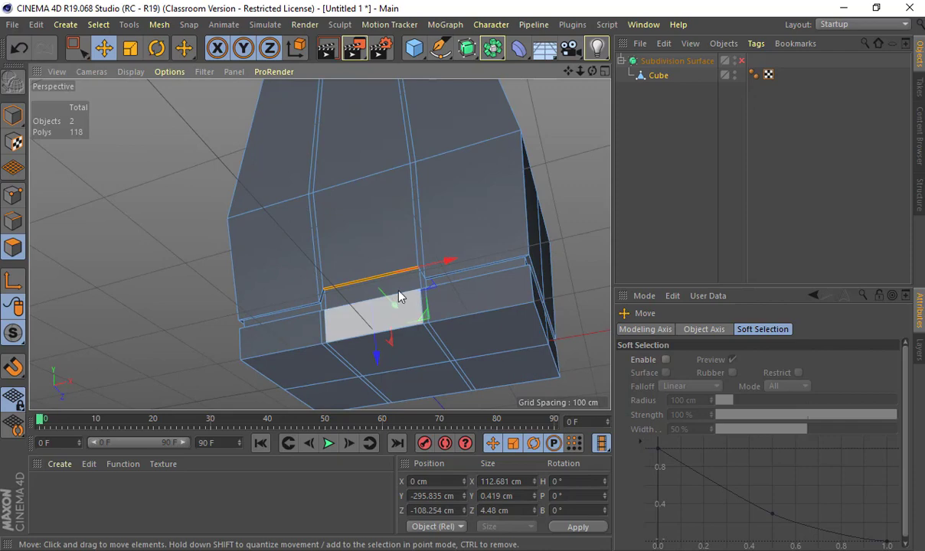
Step: Turn the Subdivision Surface on and examine the smoothed bottle and its stepped base groove from several angles
click(741, 60)
alt+drag(572, 128, 471, 207)
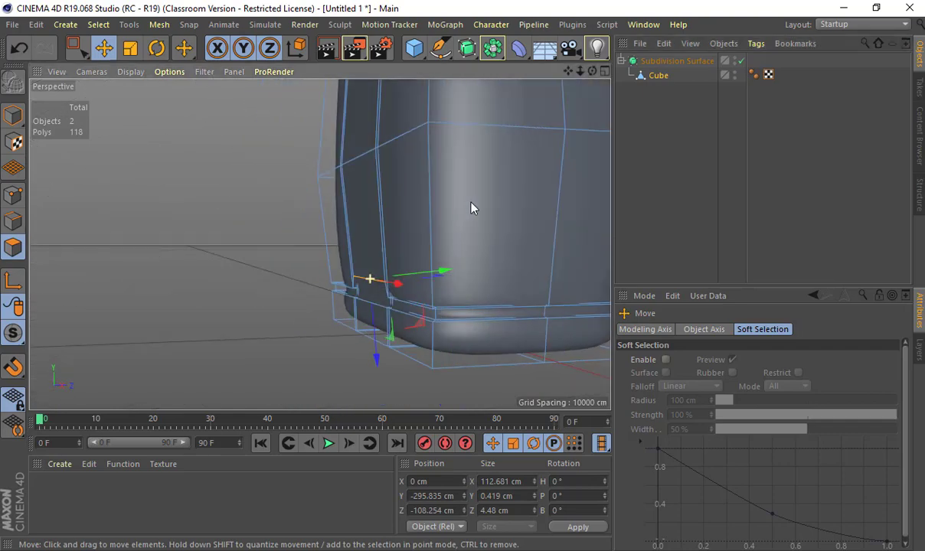
click(663, 61)
alt+drag(375, 190, 571, 219)
alt+right_drag(545, 345, 358, 318)
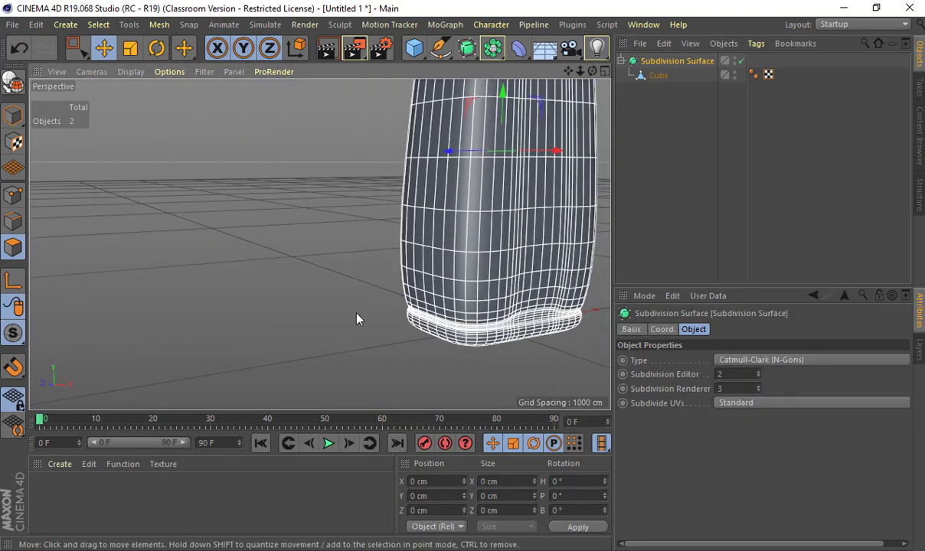
alt+middle_drag(358, 318, 215, 329)
click(650, 200)
alt+right_drag(550, 219, 453, 203)
alt+middle_drag(453, 203, 344, 236)
alt+drag(344, 236, 395, 265)
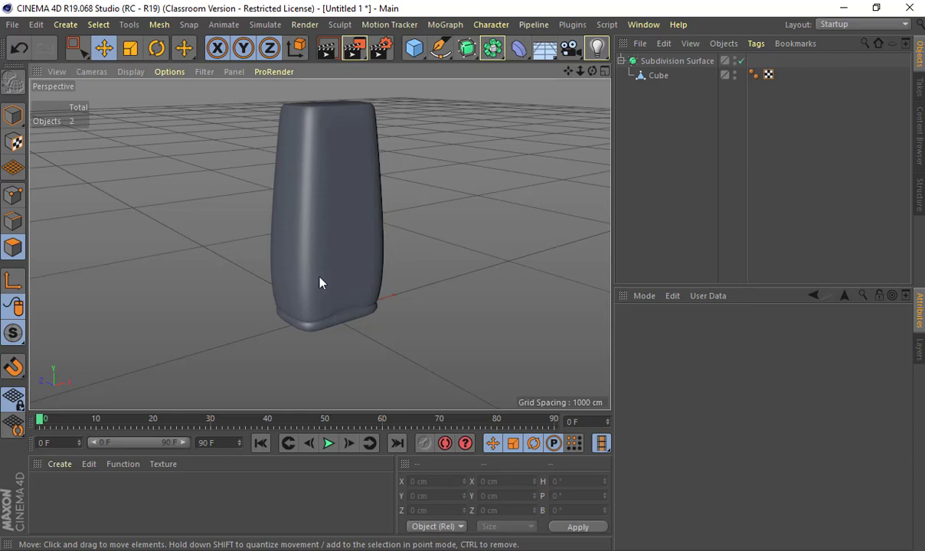
Step: Turn the Subdivision Surface off and select the cube's upper and lower groove edge loops around the base
click(741, 60)
click(661, 80)
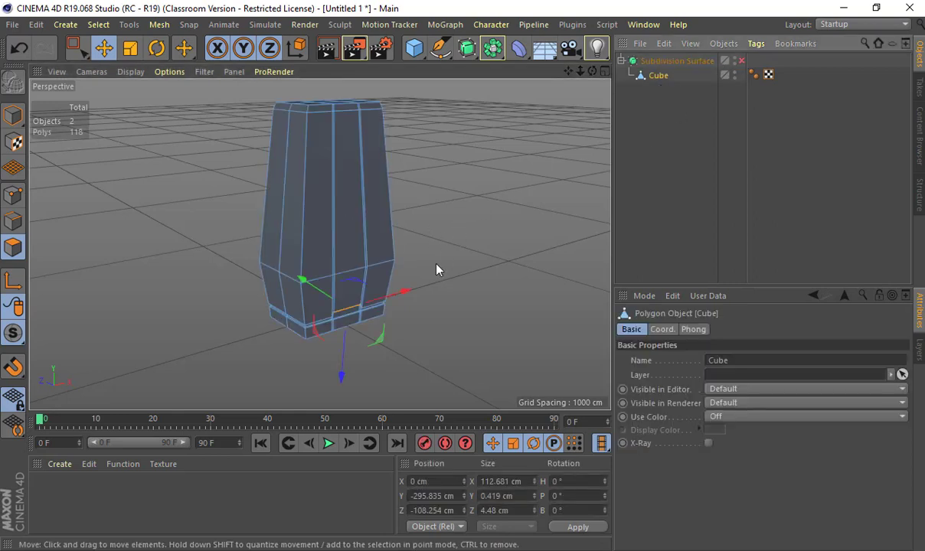
alt+drag(411, 292, 334, 275)
alt+right_drag(334, 275, 719, 285)
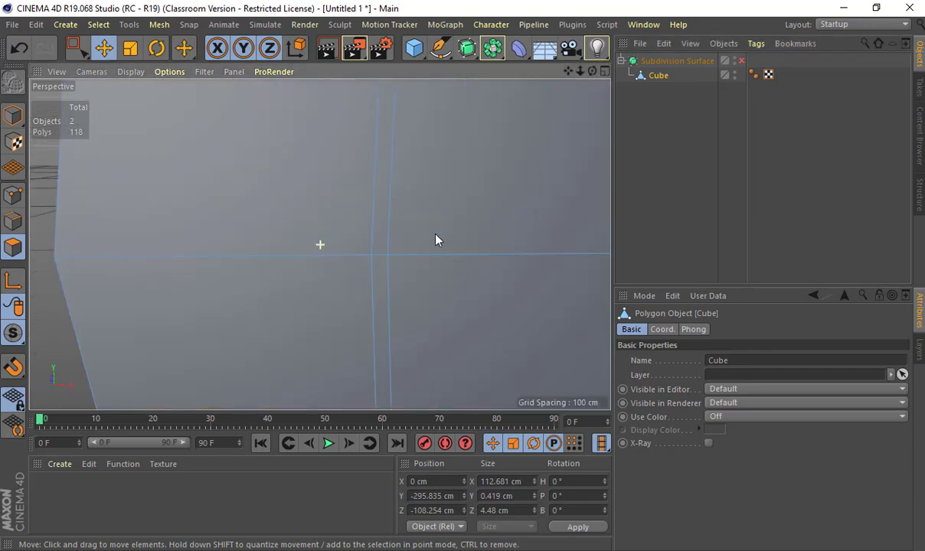
alt+middle_drag(434, 235, 371, 207)
alt+drag(371, 207, 58, 235)
click(13, 221)
click(297, 309)
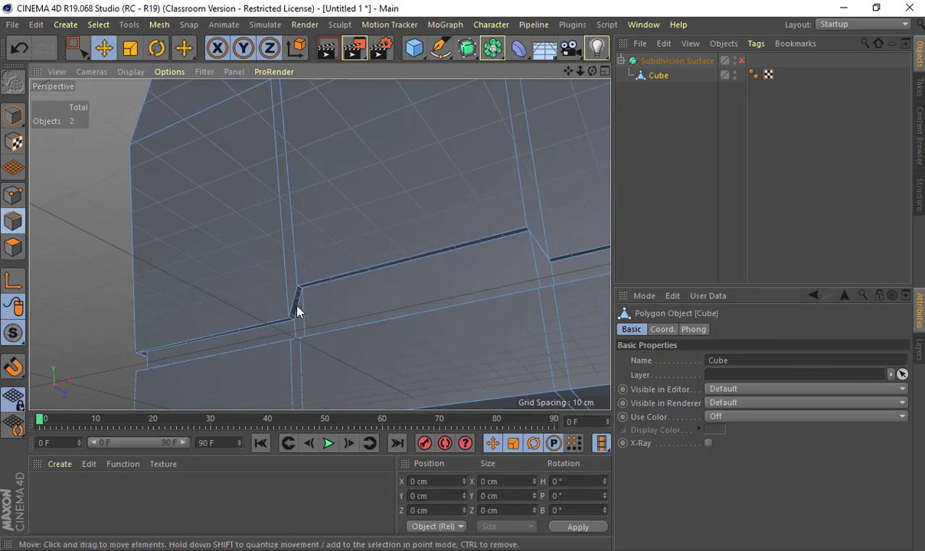
double_click(363, 274)
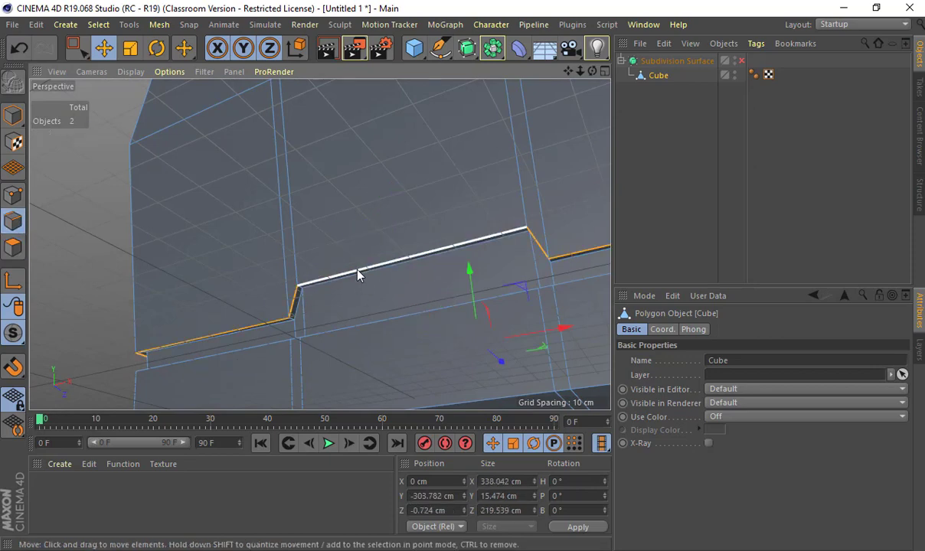
mouse_move(329, 333)
alt+mouse_down()
mouse_move(320, 245)
mouse_move(325, 320)
alt+mouse_up()
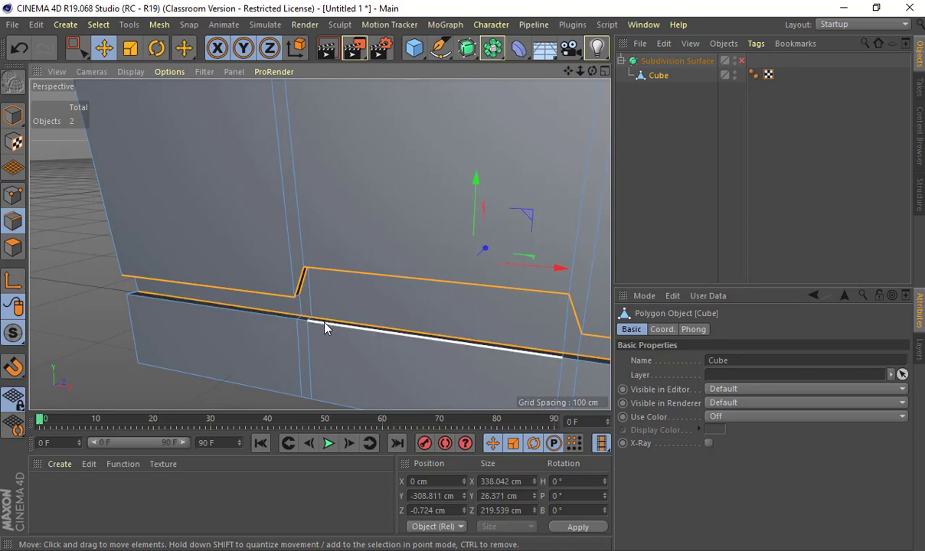
shift+double_click(324, 322)
Step: Add the four vertical edge loops flanking the raised middle section of the groove to the selection
alt+drag(173, 343, 227, 341)
alt+drag(298, 322, 239, 215)
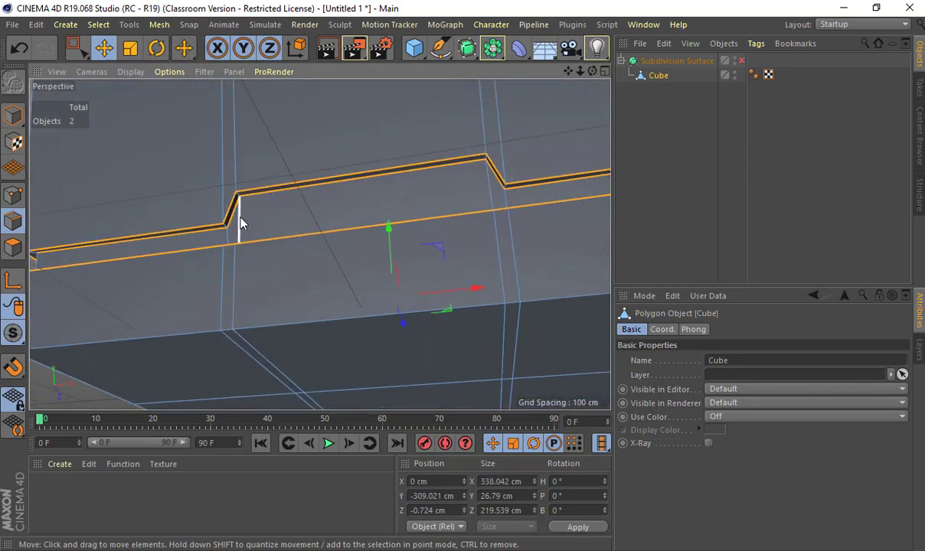
shift+double_click(240, 218)
shift+double_click(223, 274)
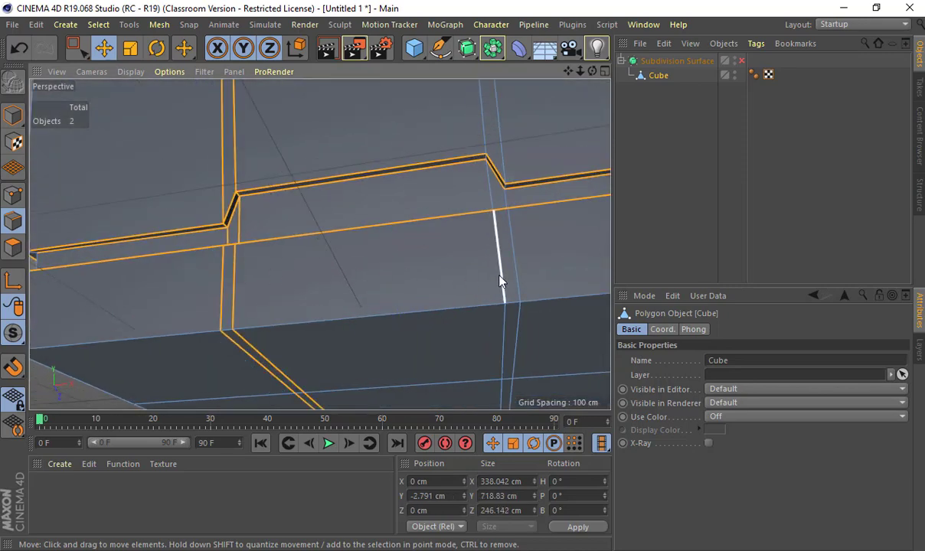
shift+double_click(499, 281)
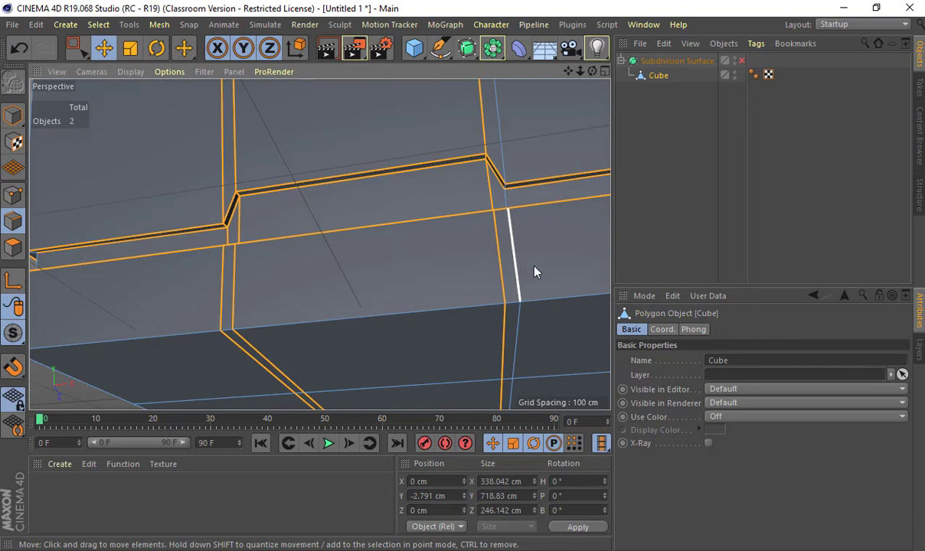
shift+double_click(518, 261)
Step: Bevel all the selected groove and vertical edge loops with an offset of about 0.63 cm
alt+right_drag(582, 254, 459, 134)
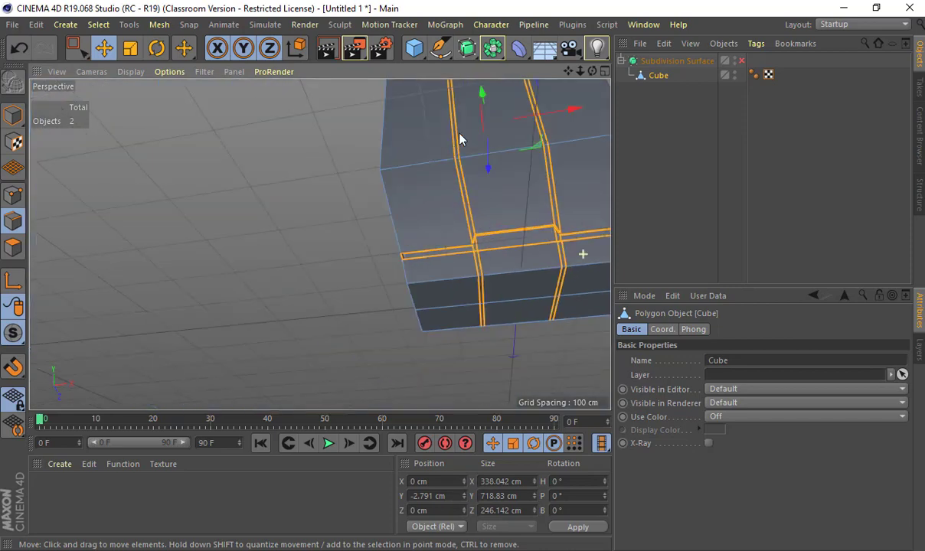
alt+drag(459, 140, 431, 131)
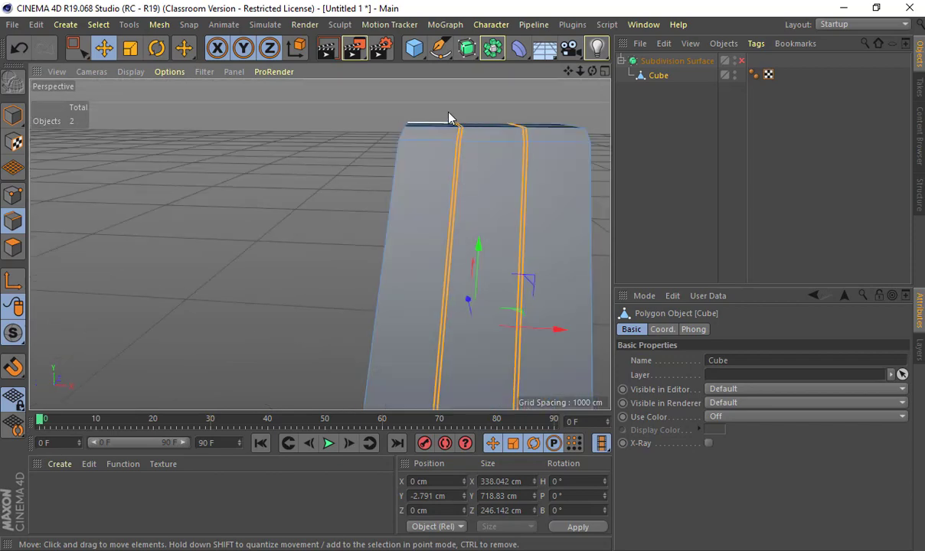
alt+drag(409, 241, 389, 178)
key(m)
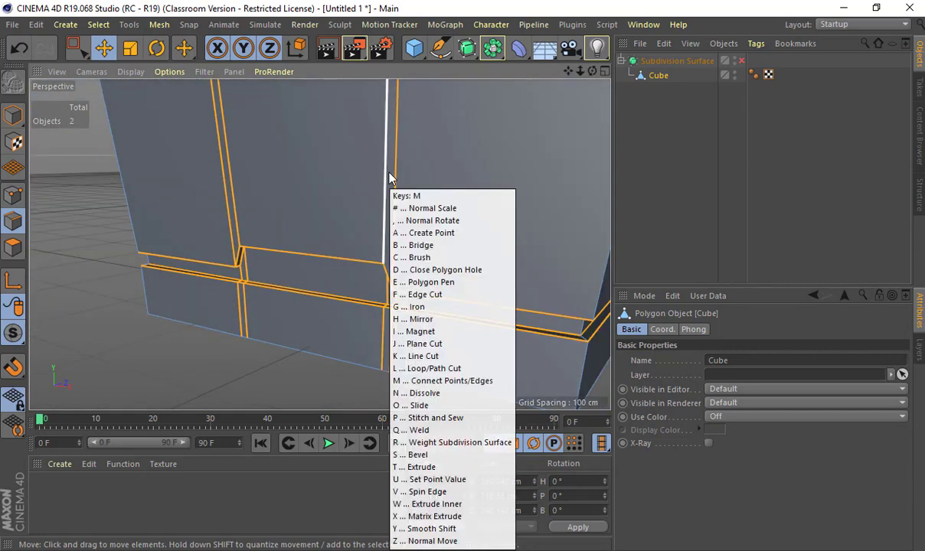
key(s)
scroll(382, 272, up, 5)
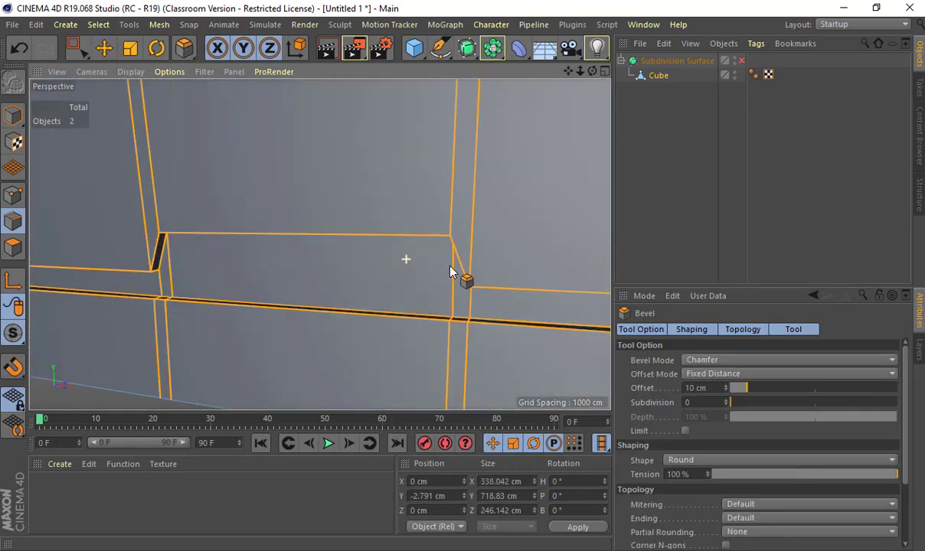
alt+drag(450, 272, 471, 299)
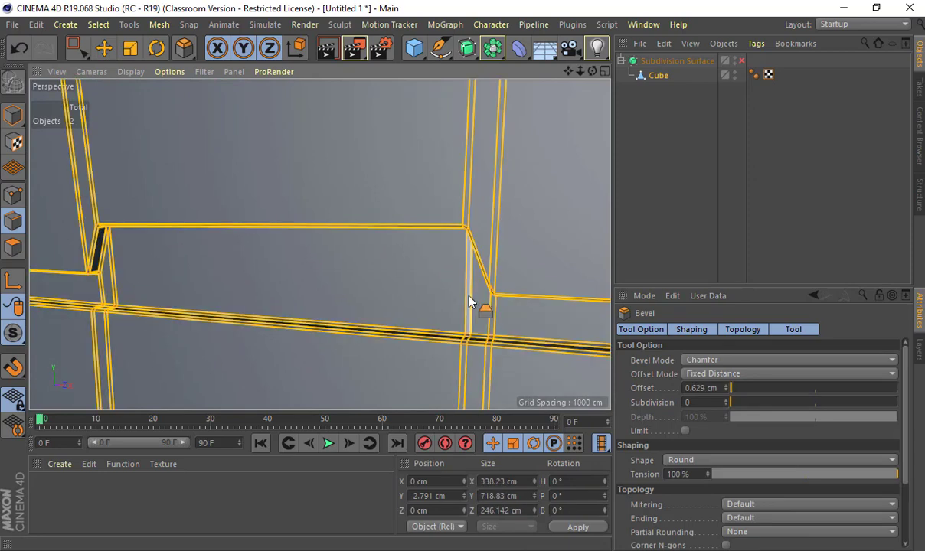
Step: Return to model mode, turn the Subdivision Surface back on and examine the beveled groove around the bottle's base
scroll(470, 299, down, 8)
click(13, 115)
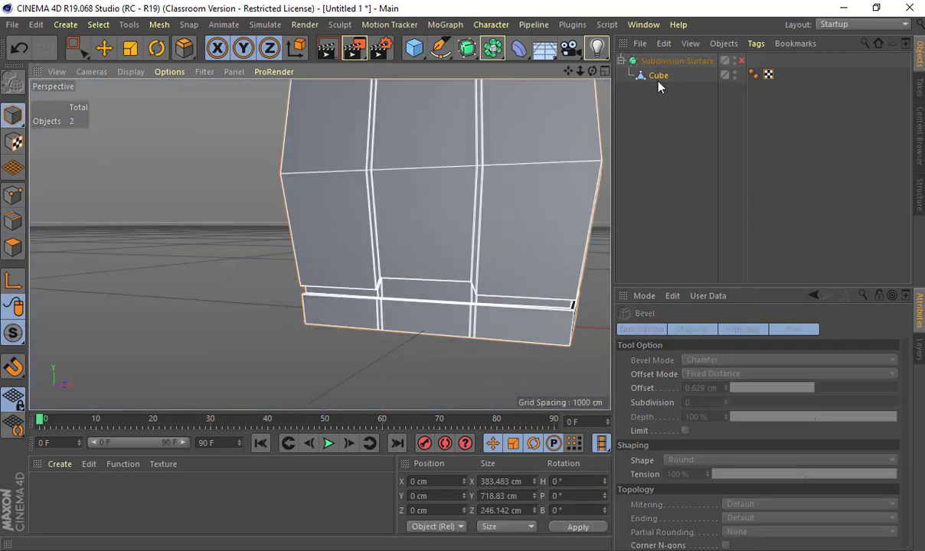
key(e)
click(741, 60)
click(701, 61)
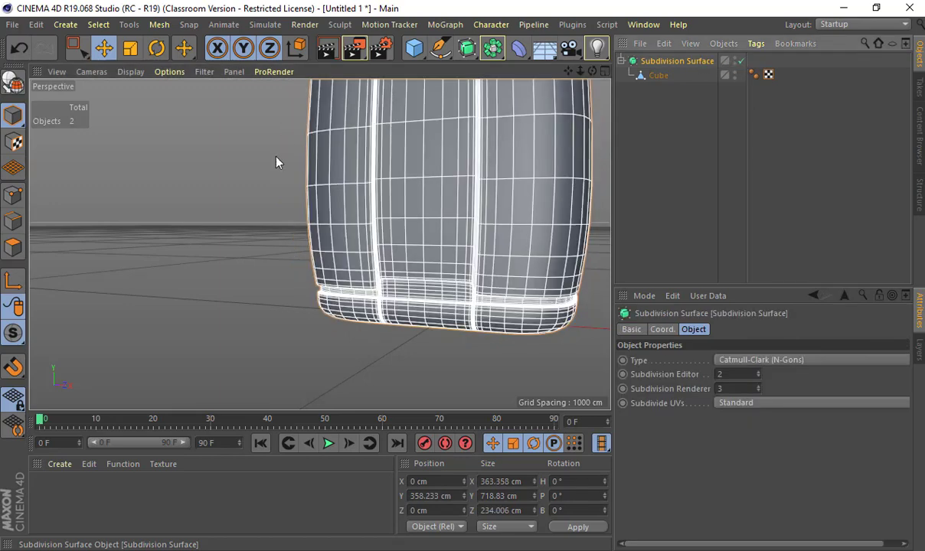
click(258, 165)
alt+drag(352, 198, 359, 300)
alt+drag(431, 270, 404, 275)
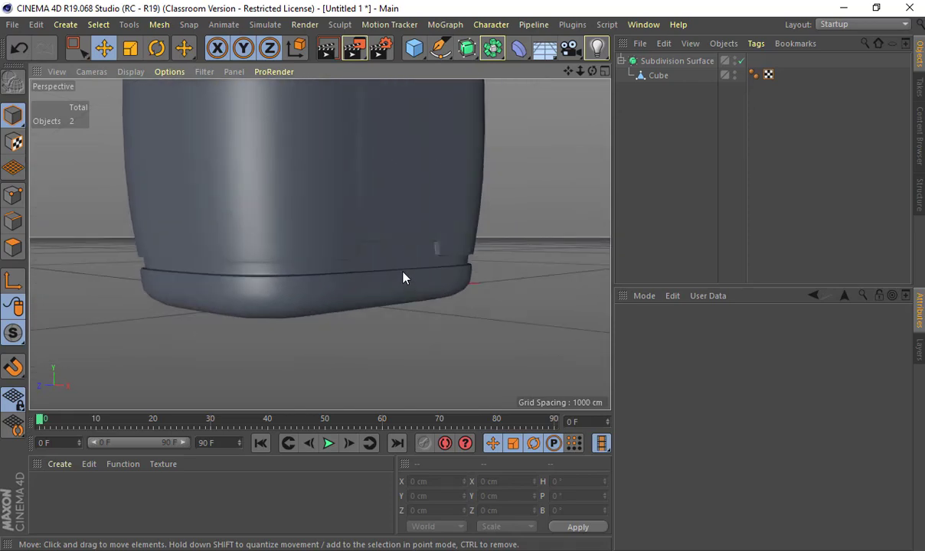
alt+drag(299, 320, 460, 306)
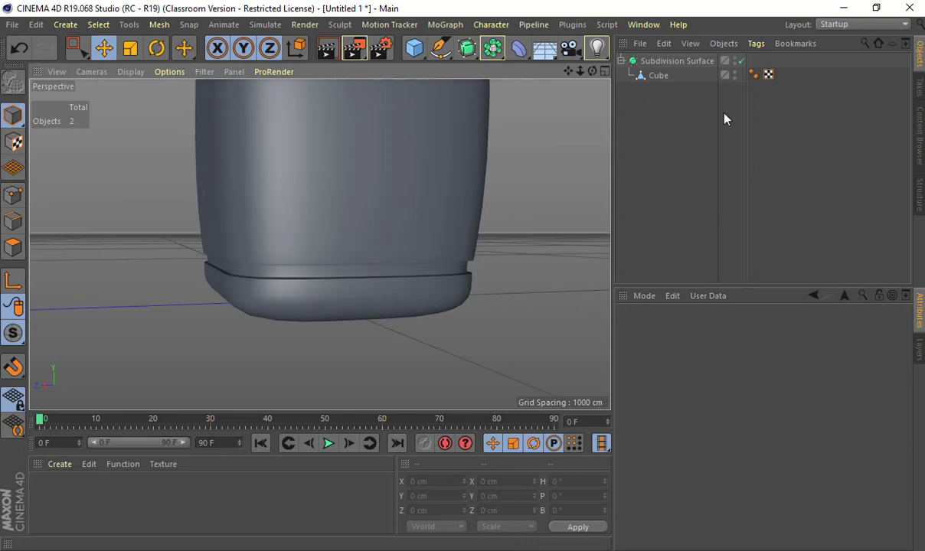
alt+drag(343, 196, 291, 382)
alt+drag(327, 214, 297, 304)
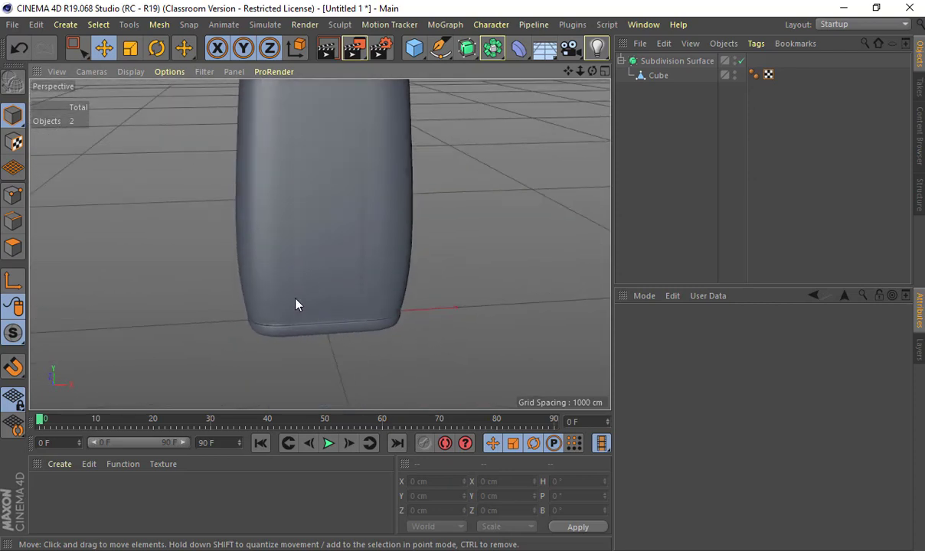
Step: Turn the Subdivision Surface off and activate point mode on the cube
click(741, 62)
click(656, 75)
alt+drag(422, 197, 341, 221)
alt+right_drag(341, 219, 544, 274)
alt+middle_drag(320, 244, 320, 143)
alt+right_drag(327, 218, 413, 232)
scroll(412, 237, up, 3)
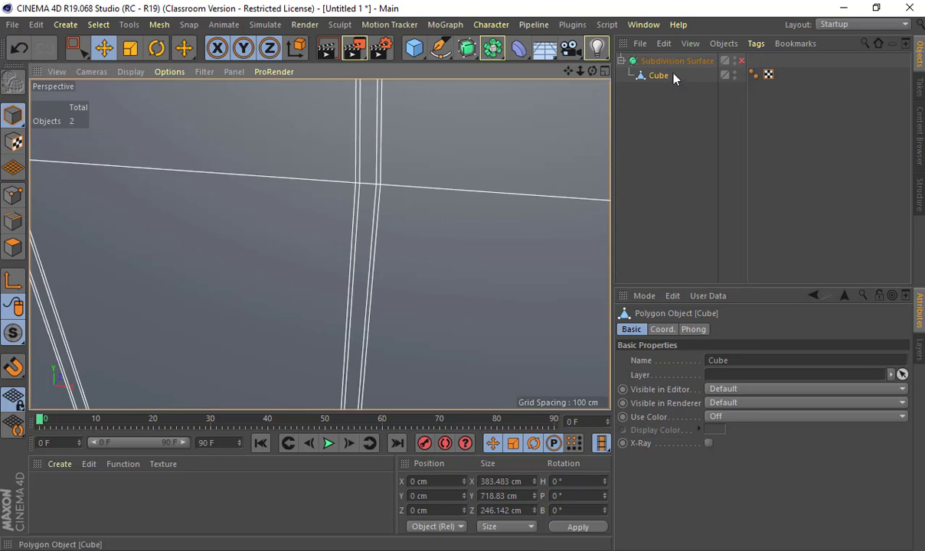
click(14, 195)
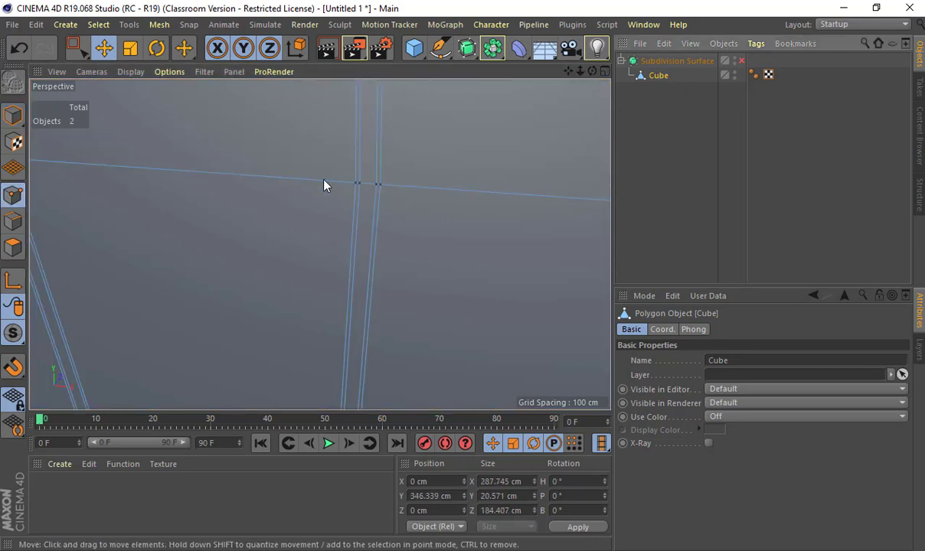
Step: Rectangle-select the cube's middle points, front and back, on the horizontal loop above the base groove
alt+drag(324, 180, 228, 219)
alt+right_drag(228, 219, 337, 213)
alt+drag(338, 212, 134, 176)
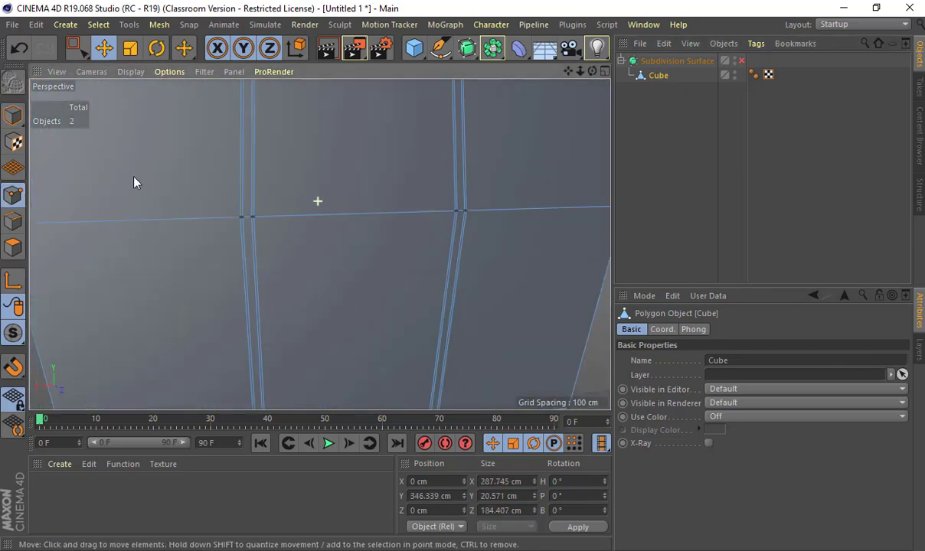
alt+right_drag(134, 176, 233, 174)
key(space)
drag(259, 166, 354, 209)
Step: Change the viewport display to Lines with Wireframe so the cube's mesh is see-through
click(128, 71)
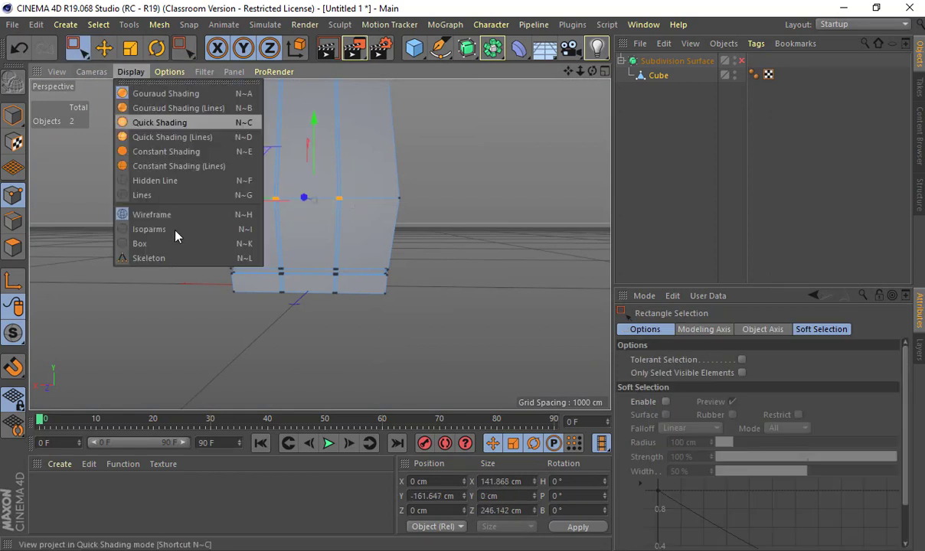
click(172, 235)
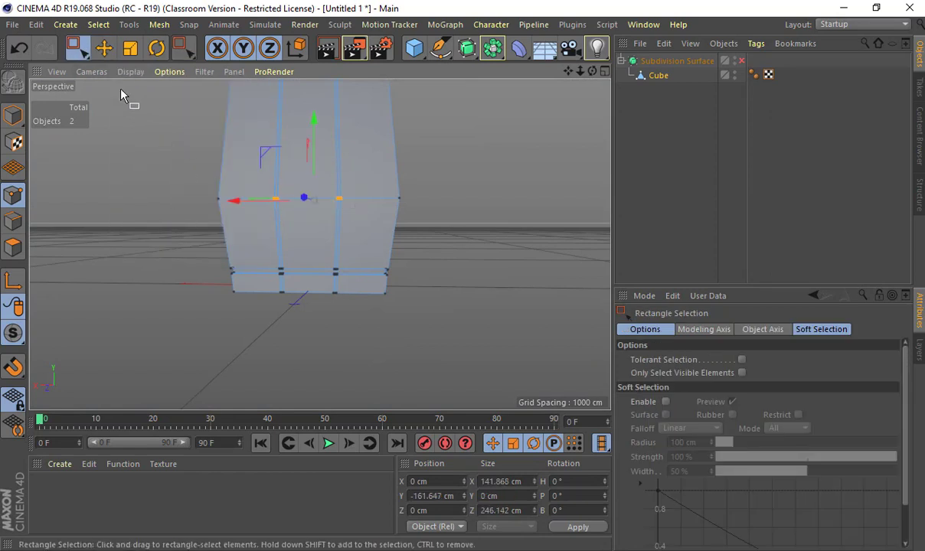
click(130, 71)
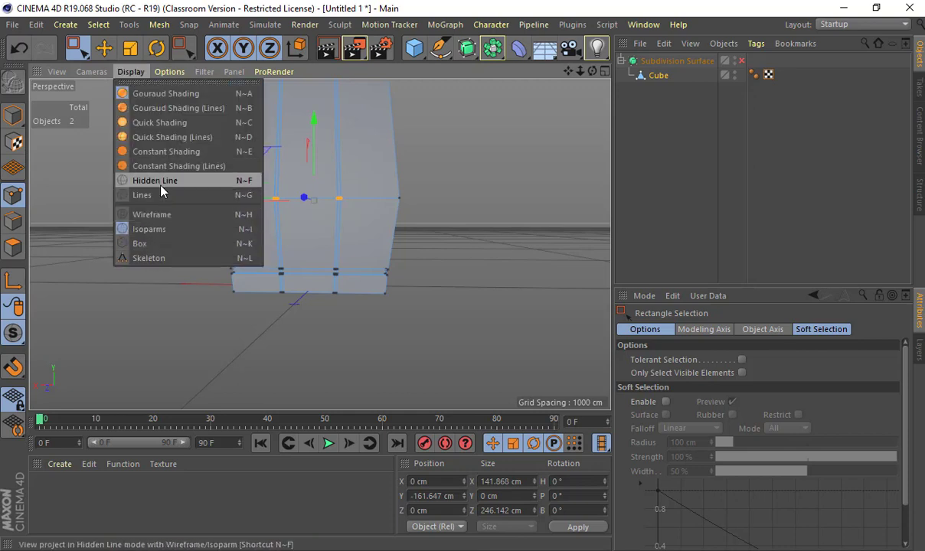
click(161, 183)
alt+drag(172, 232, 176, 134)
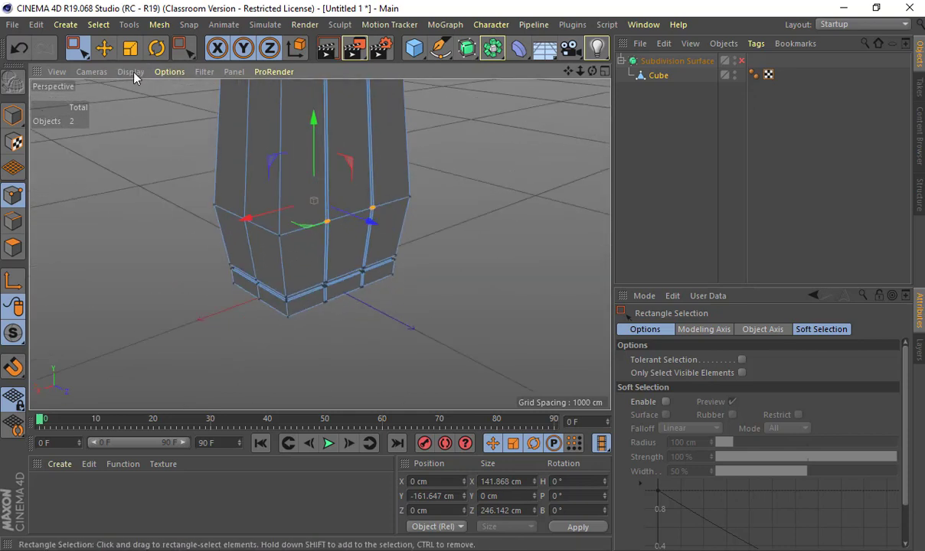
click(130, 71)
click(150, 216)
click(130, 71)
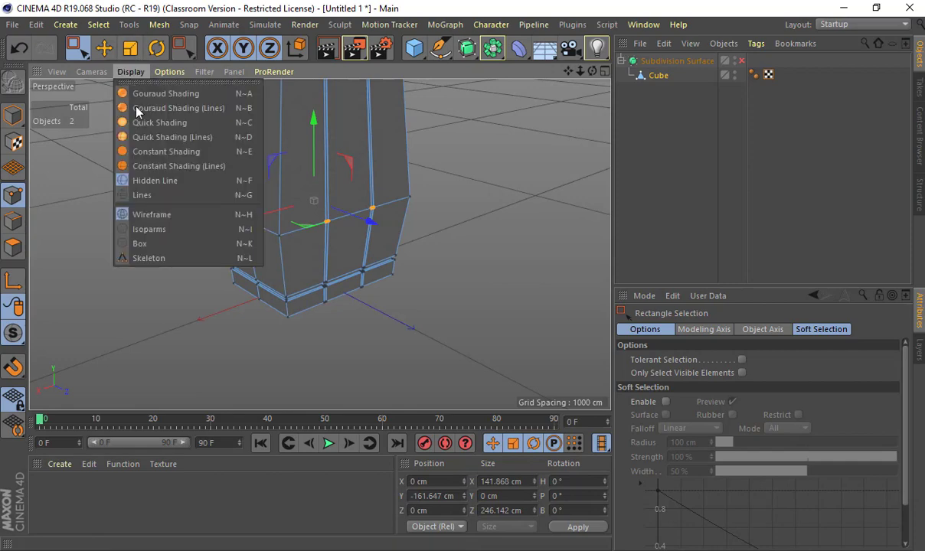
click(145, 197)
alt+drag(188, 201, 281, 201)
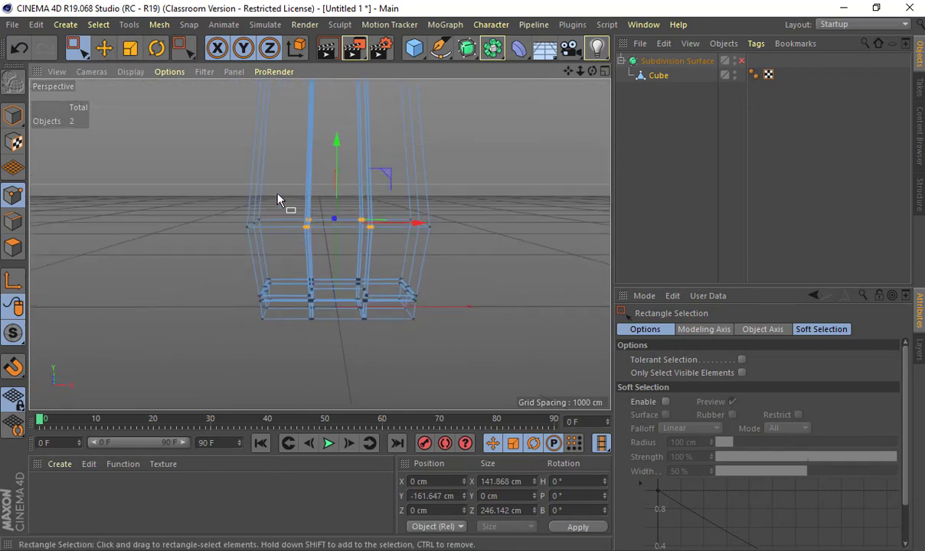
alt+drag(380, 260, 372, 279)
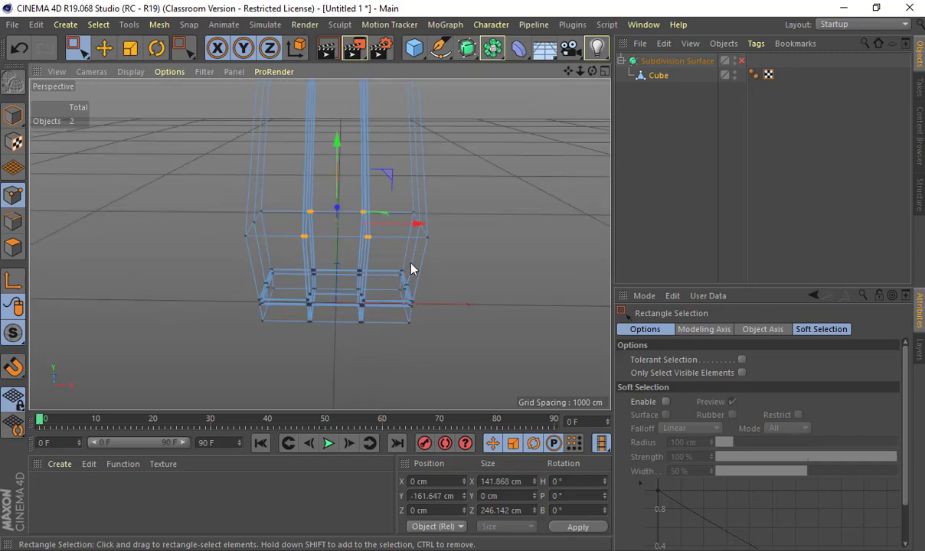
key(t)
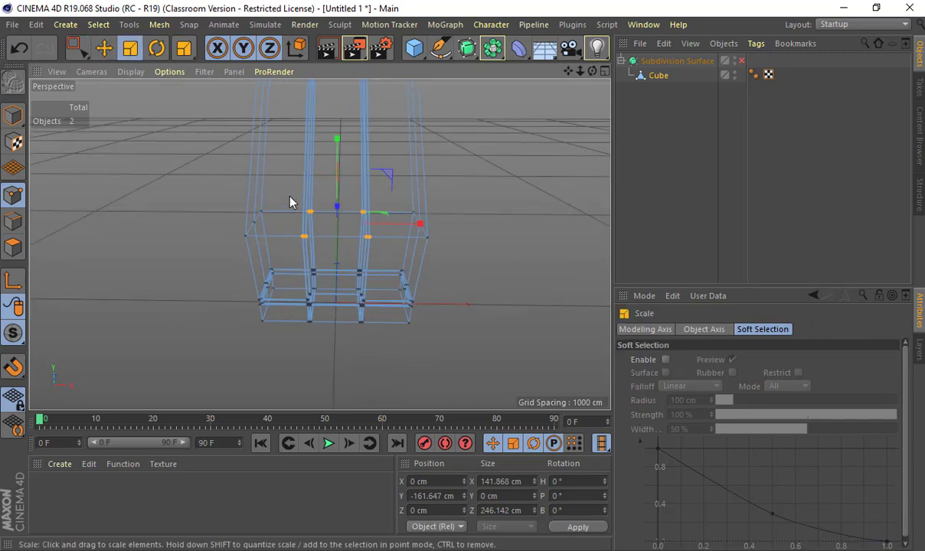
drag(317, 237, 317, 238)
key(ctrl+z)
Step: Select only the back-left pair of middle points on the loop above the groove for scaling
key(0)
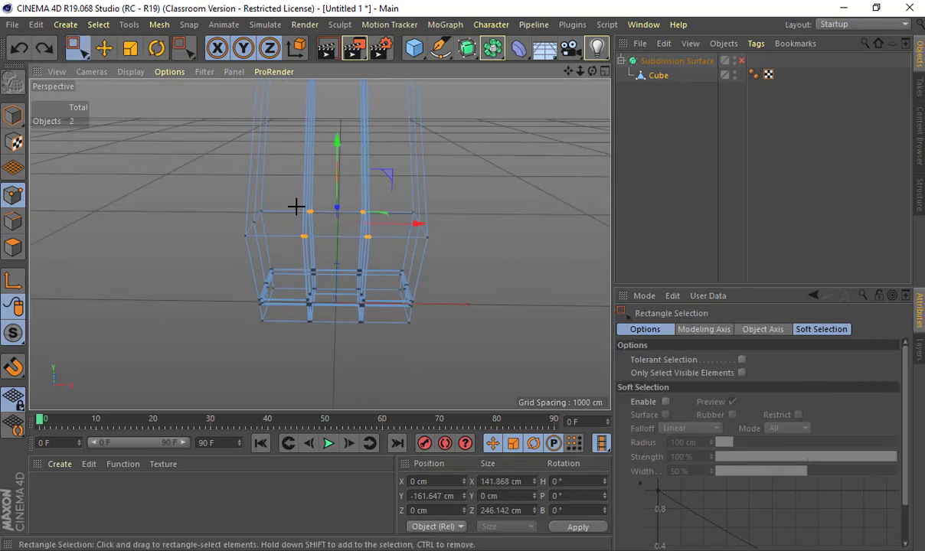
drag(285, 187, 331, 233)
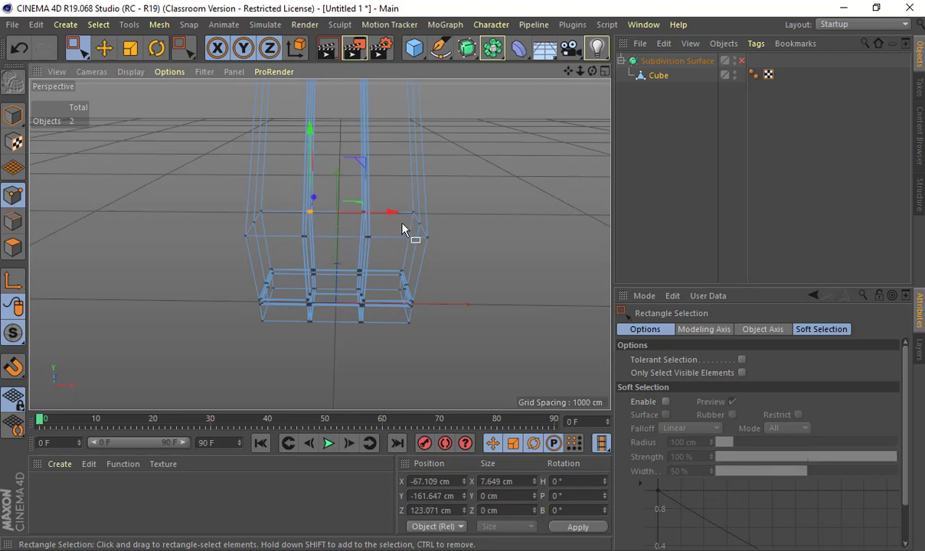
key(t)
drag(373, 198, 417, 218)
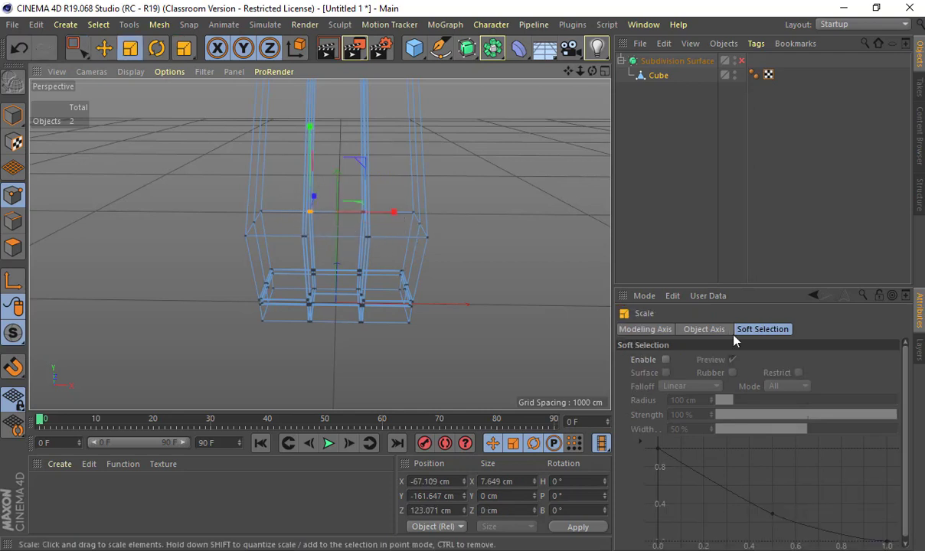
Step: Examine the Scale tool's modeling axis, object axis and soft selection settings, including the Axis and Orientation options
click(652, 331)
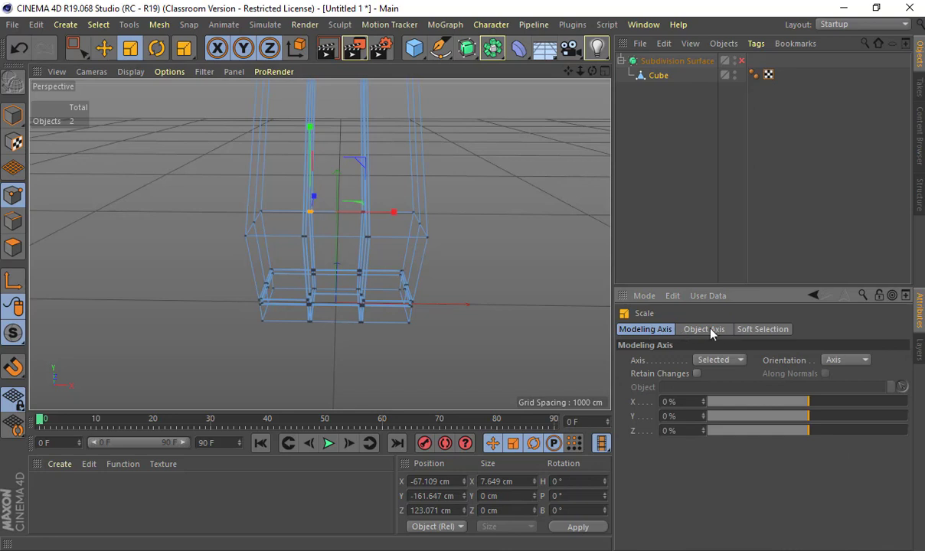
click(717, 360)
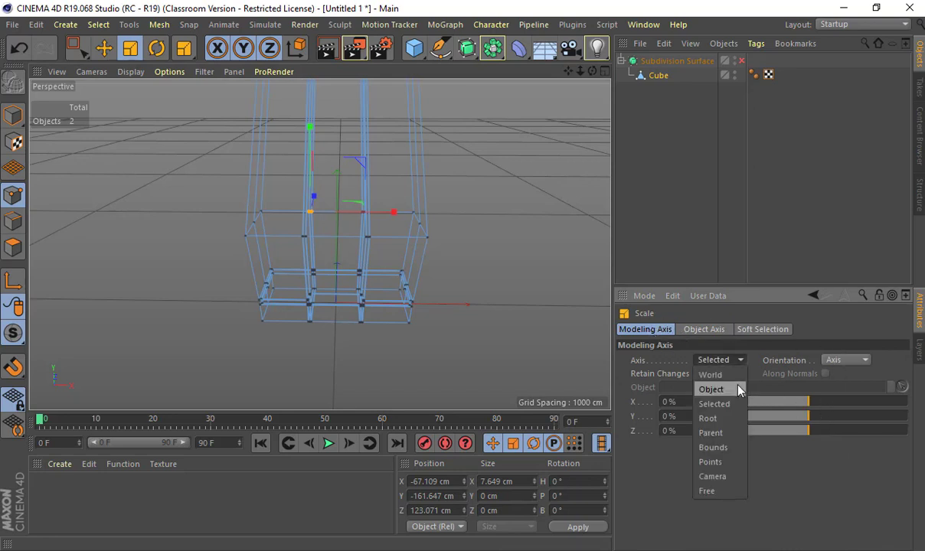
click(773, 455)
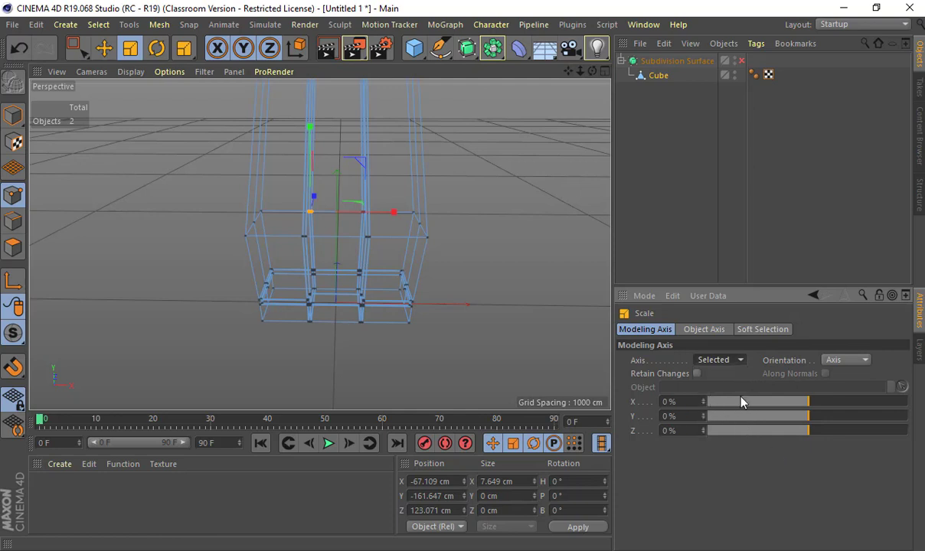
click(717, 329)
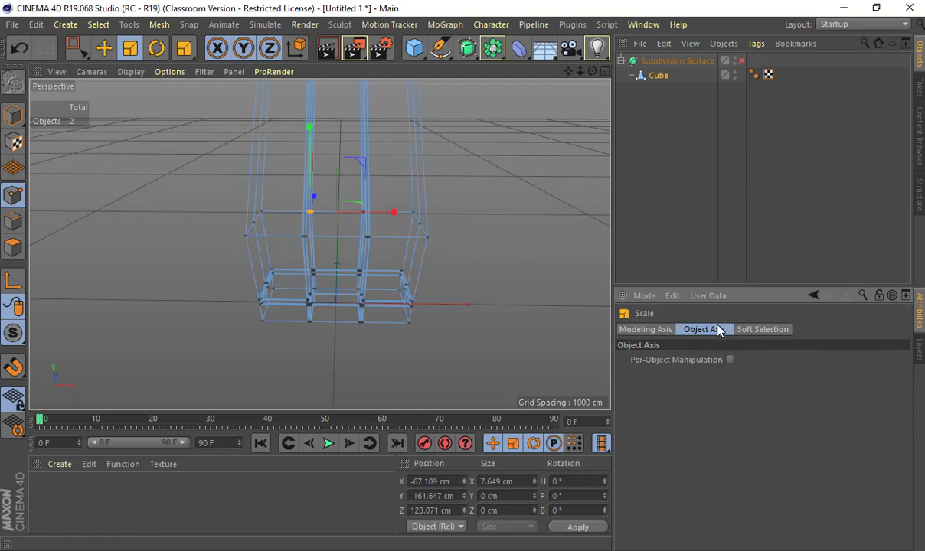
click(766, 329)
click(647, 329)
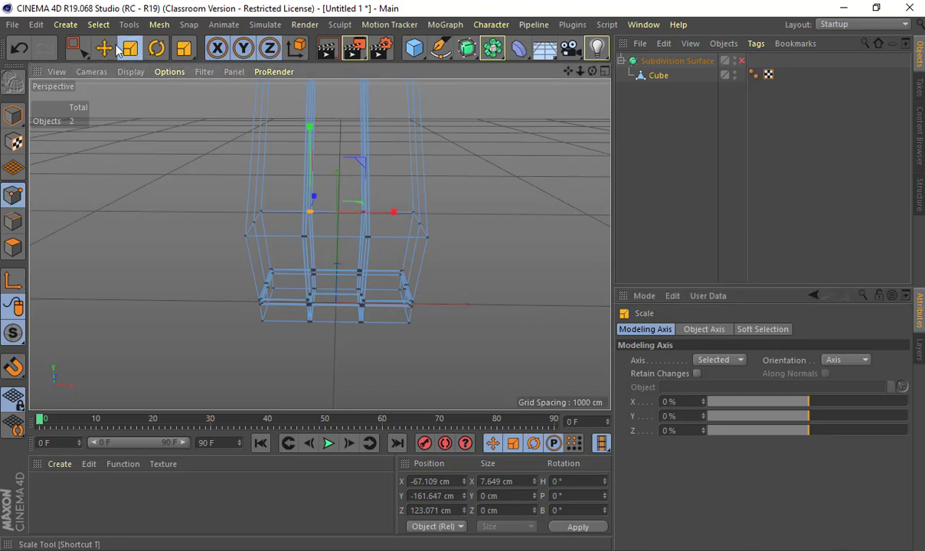
click(703, 329)
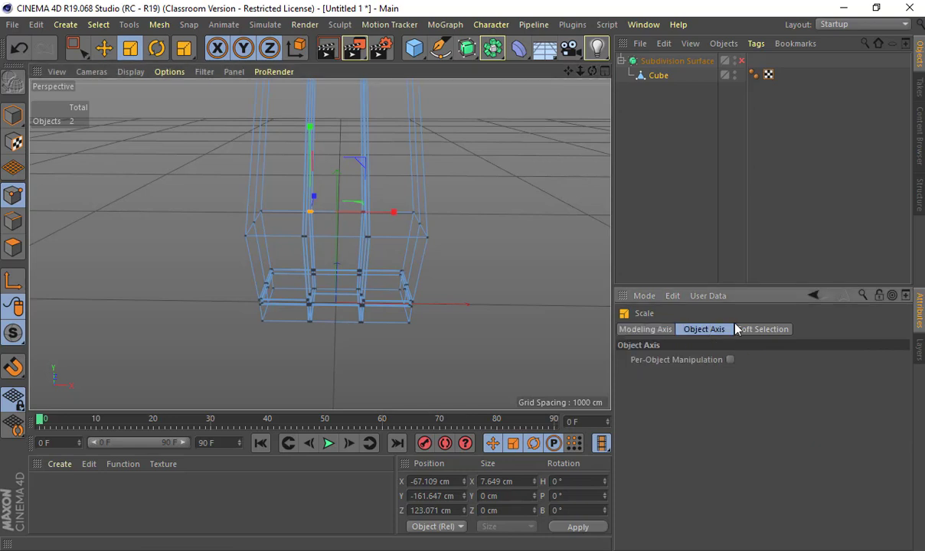
click(658, 329)
click(777, 330)
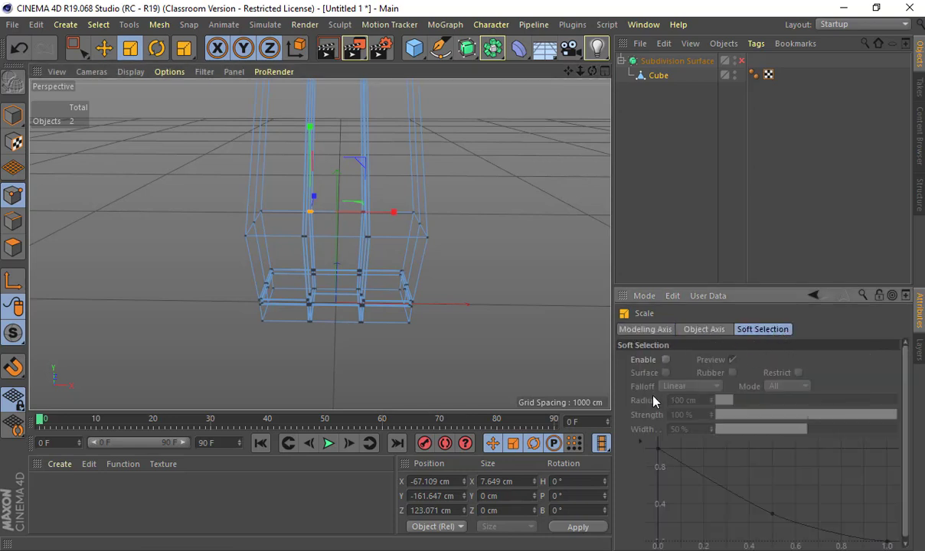
click(652, 329)
click(713, 360)
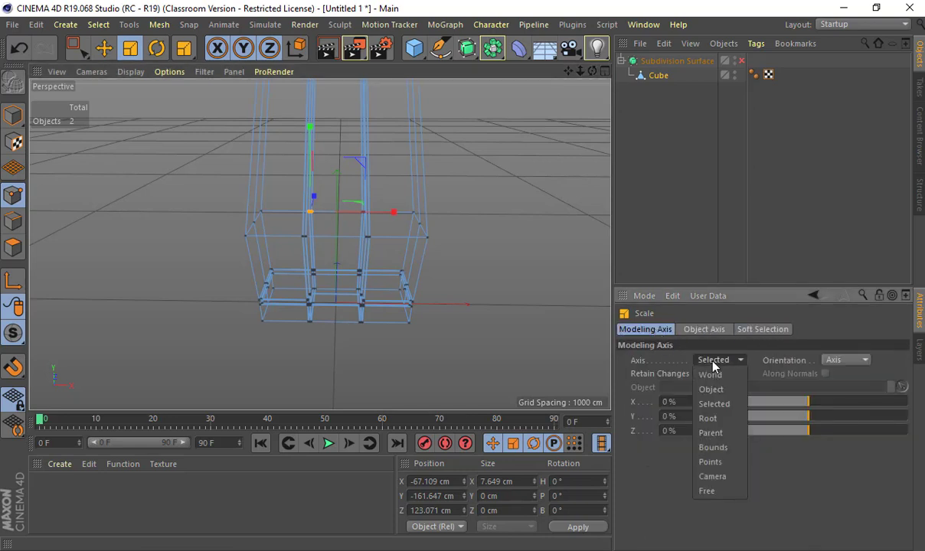
click(844, 476)
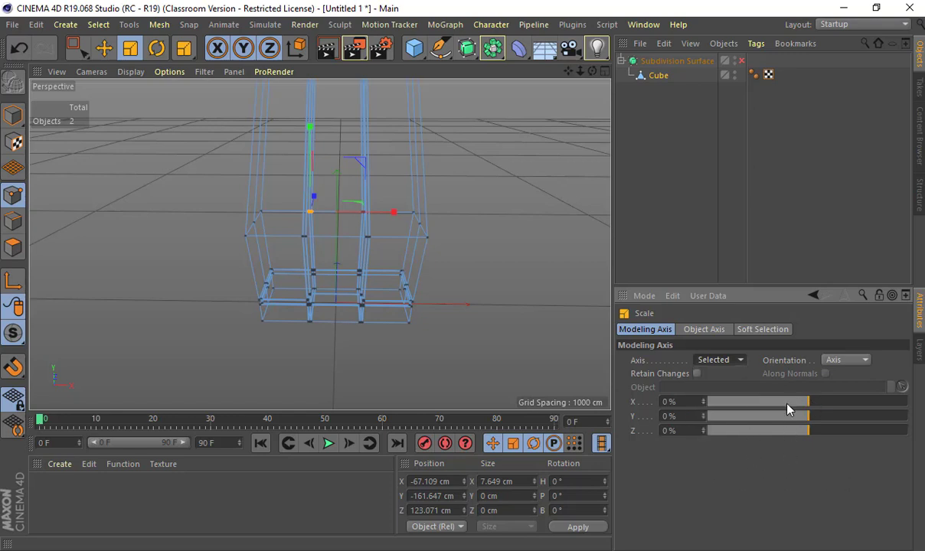
click(849, 361)
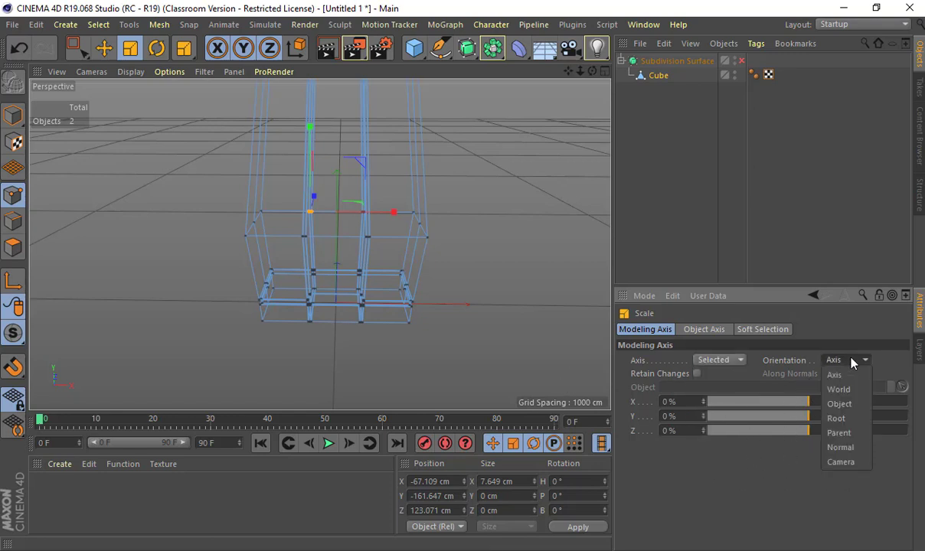
click(748, 352)
Step: Scale the selected back-left point pair apart along X
alt+middle_drag(452, 261, 445, 313)
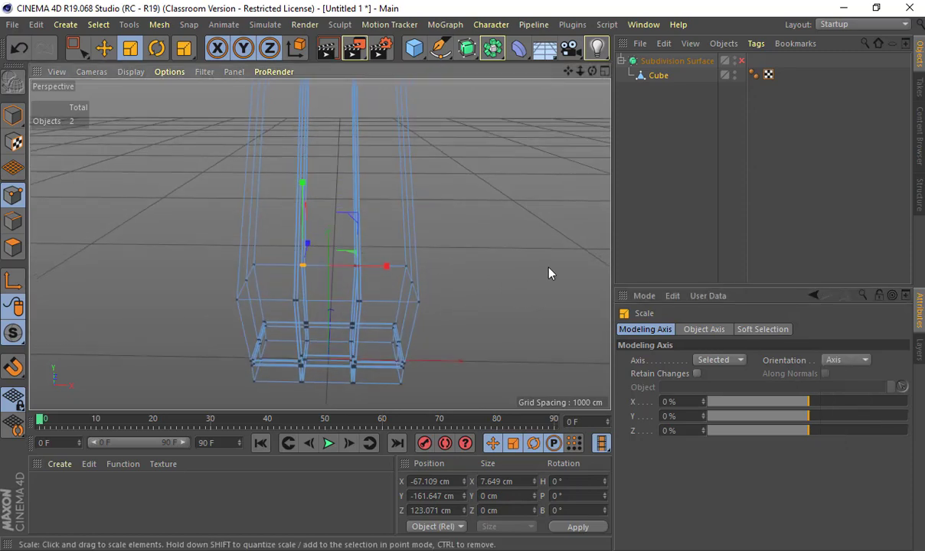
key(e)
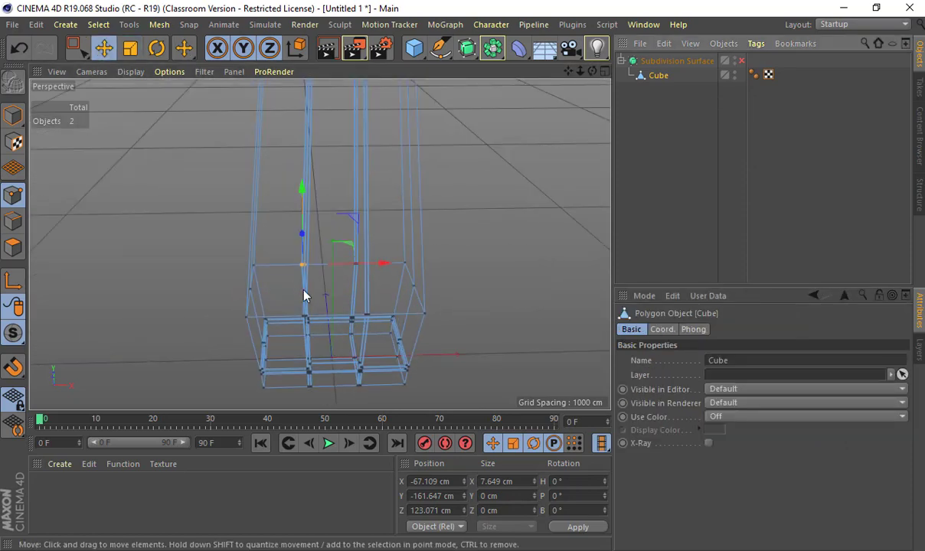
key(t)
drag(379, 264, 536, 266)
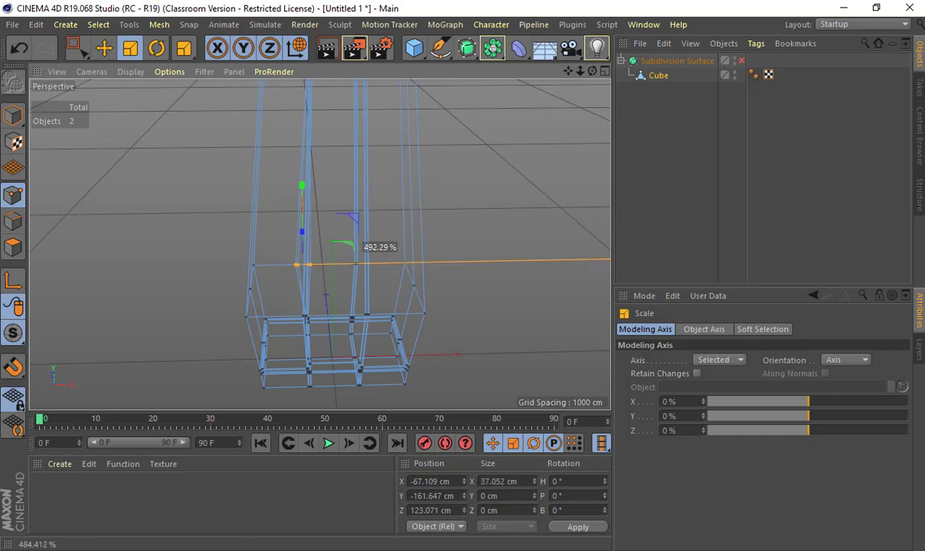
Step: Select the back-right pair of middle points and scale it apart along X to a width of about 66 cm
alt+drag(226, 283, 378, 249)
key(space)
key(space)
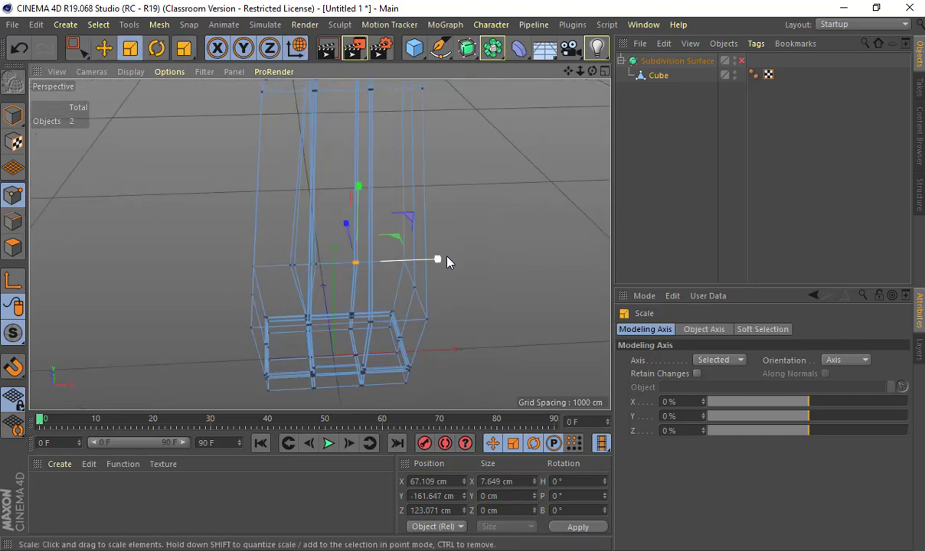
drag(447, 262, 423, 266)
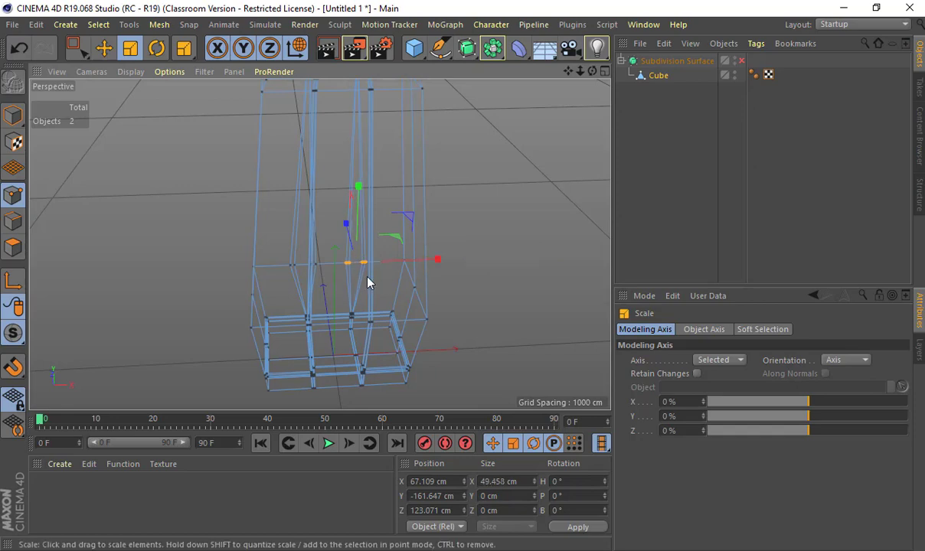
alt+drag(367, 282, 344, 287)
scroll(367, 296, up, 3)
drag(448, 258, 471, 260)
Step: Select the front-left pair of middle points on the loop above the groove and scale it apart along X
alt+middle_drag(388, 262, 383, 348)
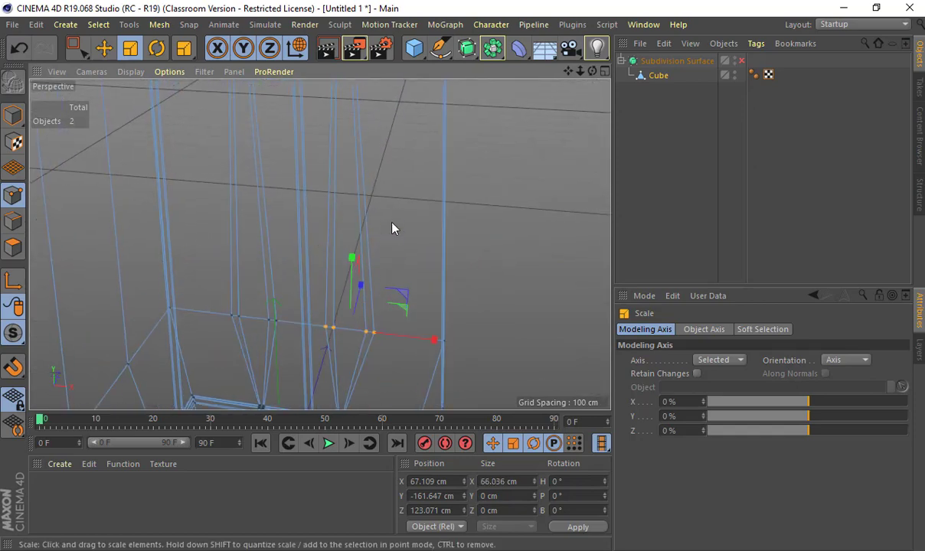
alt+middle_drag(410, 287, 406, 375)
alt+middle_drag(383, 191, 377, 267)
alt+drag(378, 267, 283, 269)
key(0)
key(t)
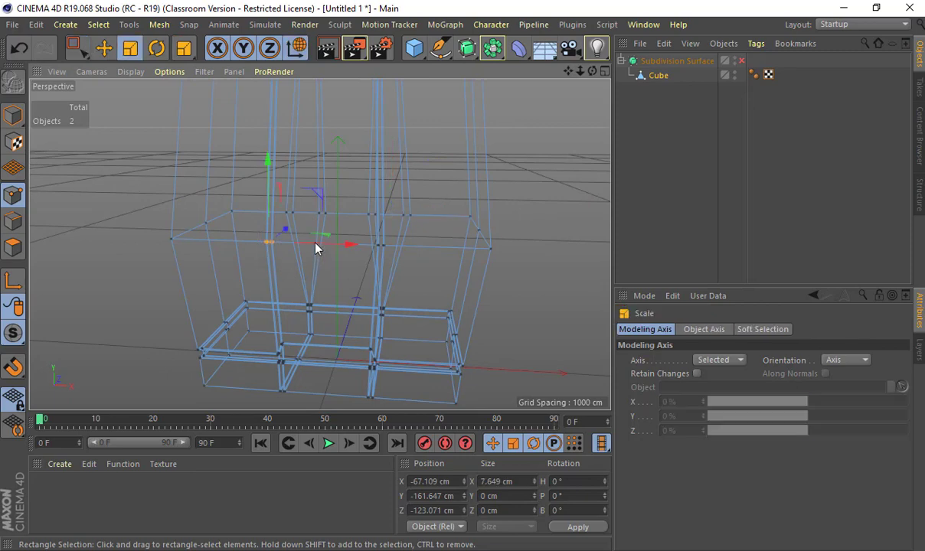
mouse_move(351, 246)
mouse_down()
mouse_move(674, 253)
mouse_move(324, 242)
mouse_move(386, 239)
mouse_move(362, 256)
mouse_up()
Step: Select the front-right pair of middle points and scale it apart along X to a width of about 91 cm
key(0)
key(t)
drag(463, 248, 702, 255)
drag(466, 249, 778, 257)
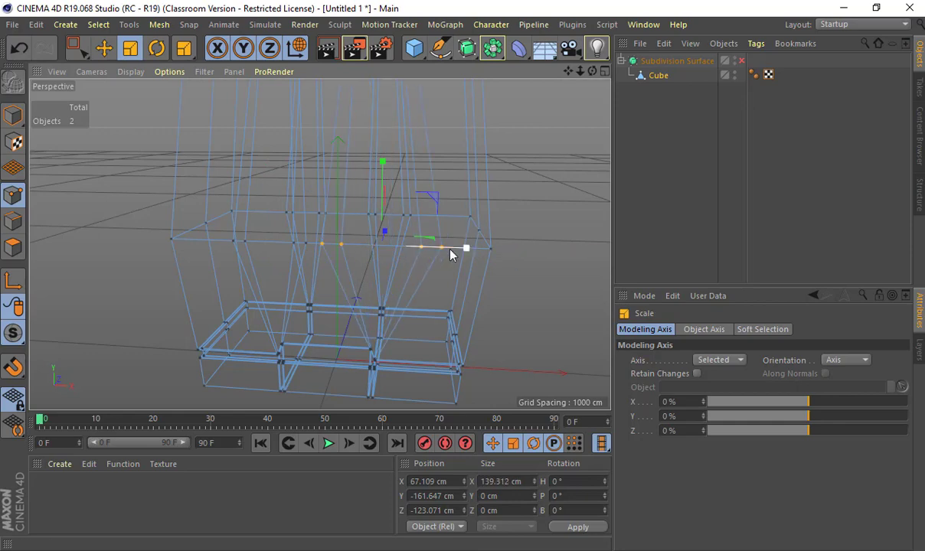
drag(455, 251, 433, 248)
scroll(480, 226, down, 2)
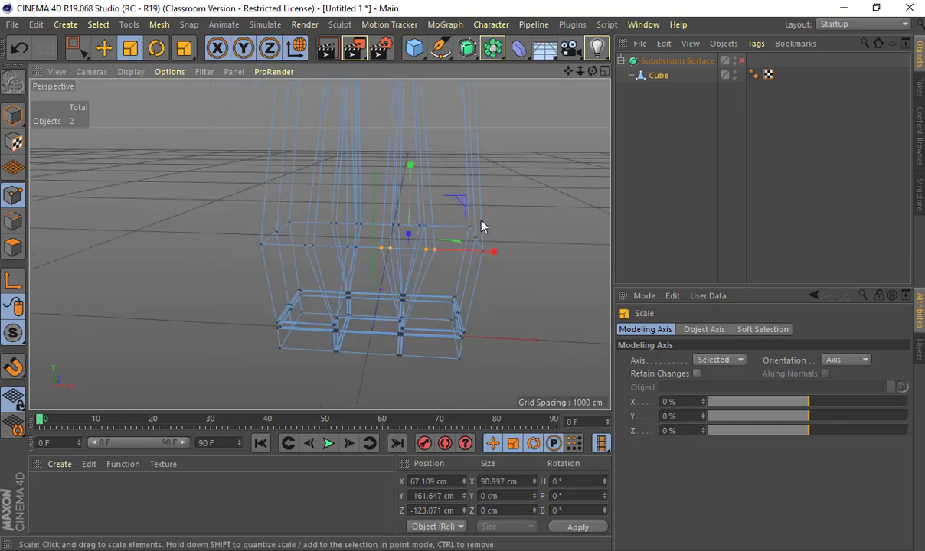
Step: Restore Gouraud Shading in the viewport and turn the Subdivision Surface back on
click(130, 71)
click(122, 88)
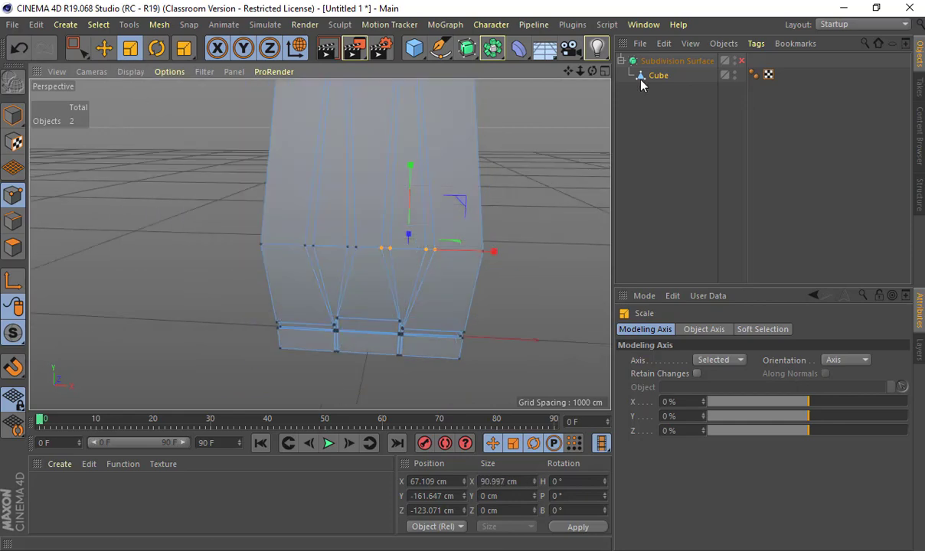
click(741, 60)
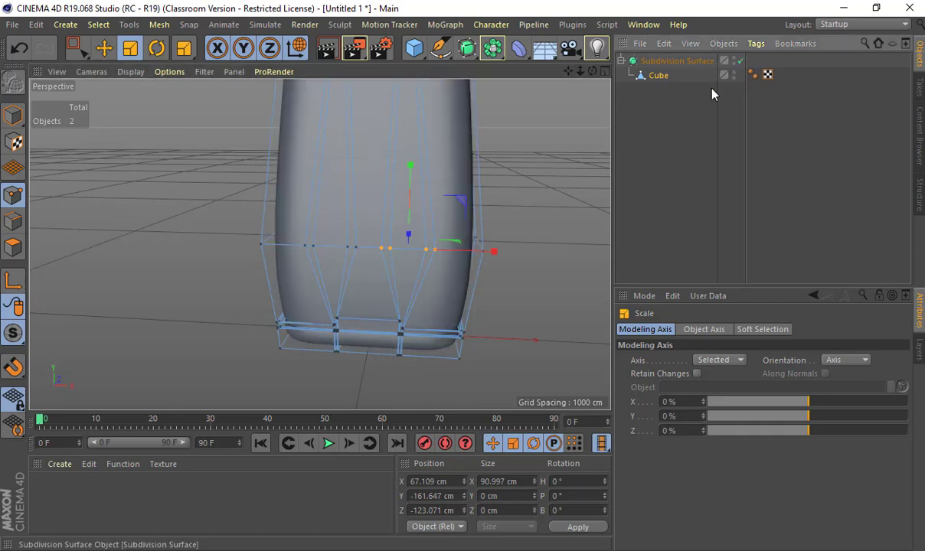
Step: Deselect all objects, close the "modeling with symmetry" forum tab in Chrome and return to Cinema 4D
click(677, 63)
click(673, 109)
alt+drag(480, 198, 482, 295)
key(alt+Tab)
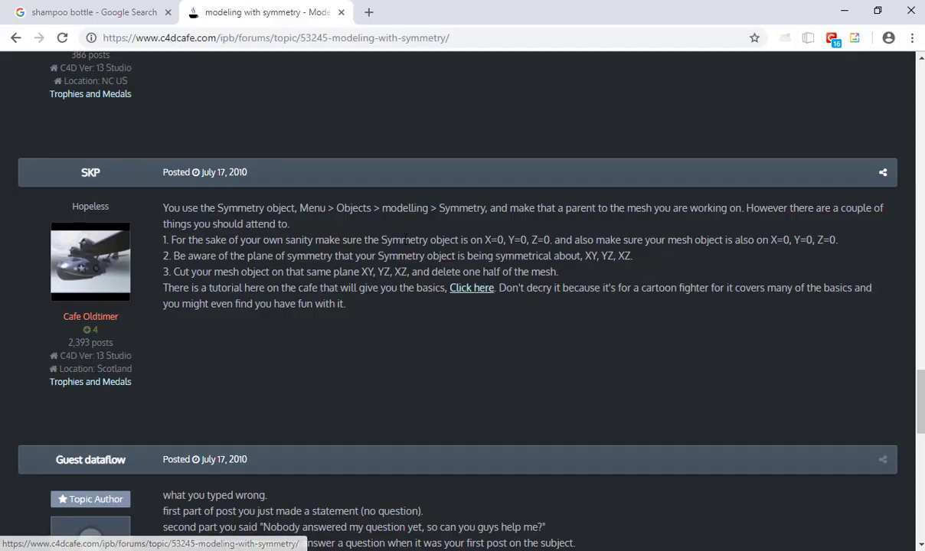
click(341, 12)
key(alt+Tab)
Step: Turn off the Subdivision Surface and select the Cube to expose the mesh at the bottle's underside
alt+drag(509, 269, 363, 161)
alt+middle_drag(378, 230, 367, 179)
alt+right_drag(368, 179, 464, 210)
alt+middle_drag(367, 283, 349, 238)
alt+right_drag(348, 237, 429, 249)
alt+middle_drag(390, 256, 315, 237)
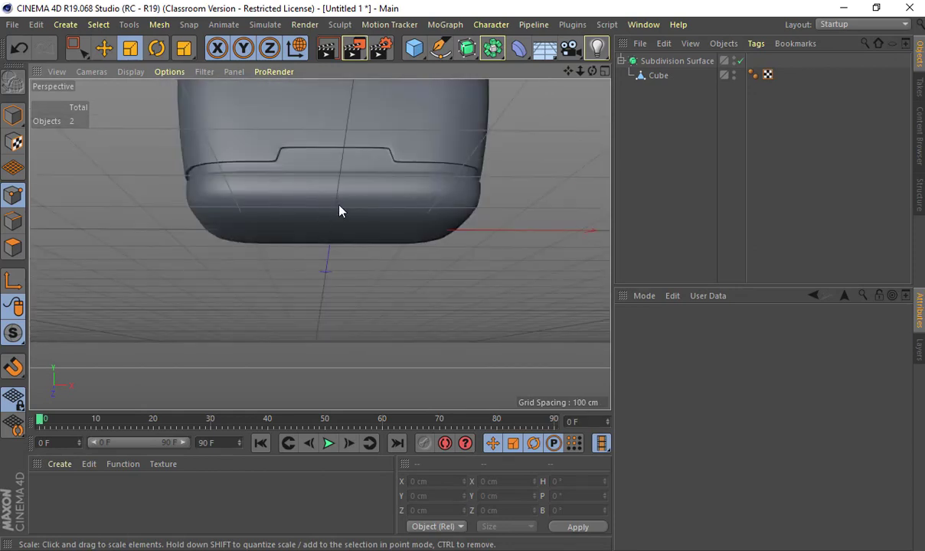
click(740, 61)
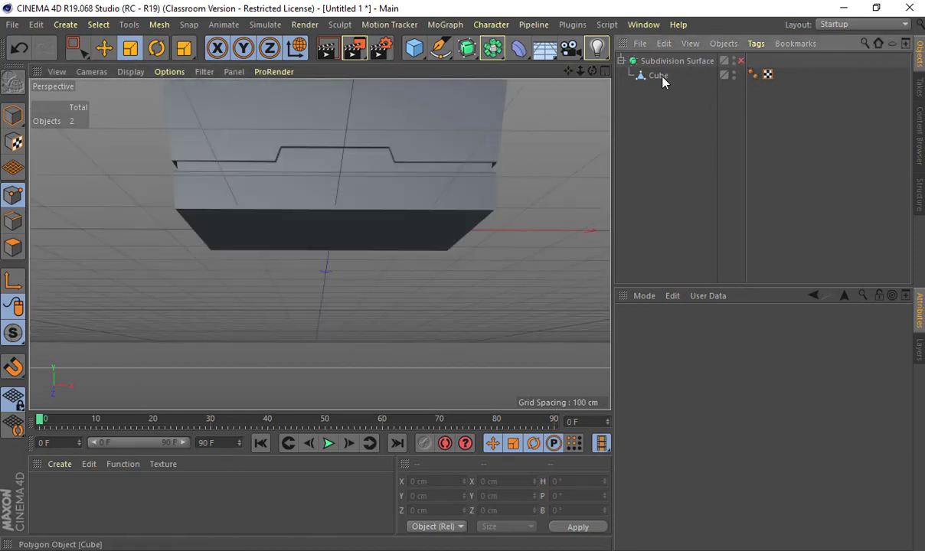
click(658, 76)
alt+drag(373, 207, 253, 171)
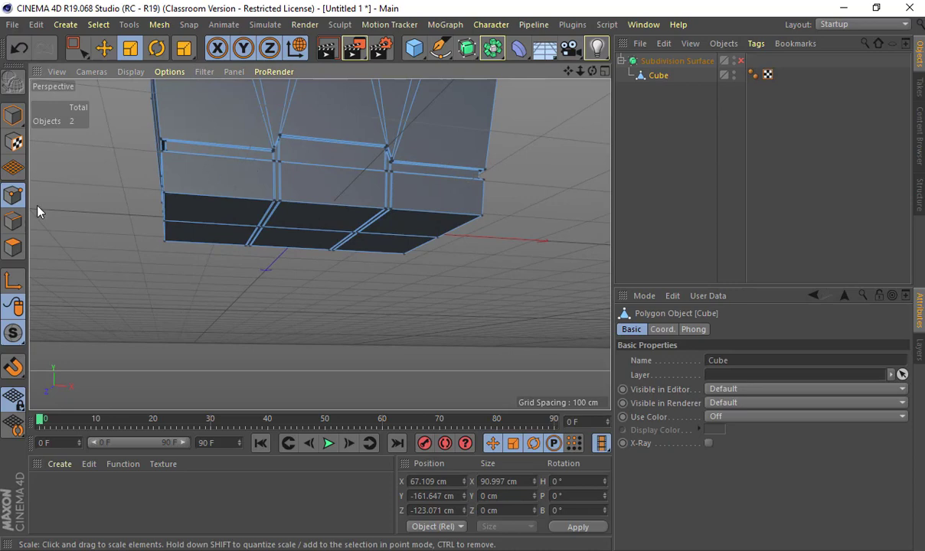
Step: Select all perimeter edges around the bottom face of the cube in edge mode
click(13, 220)
click(198, 200)
alt+drag(198, 200, 313, 226)
shift+click(196, 177)
shift+click(119, 194)
alt+drag(169, 189, 528, 205)
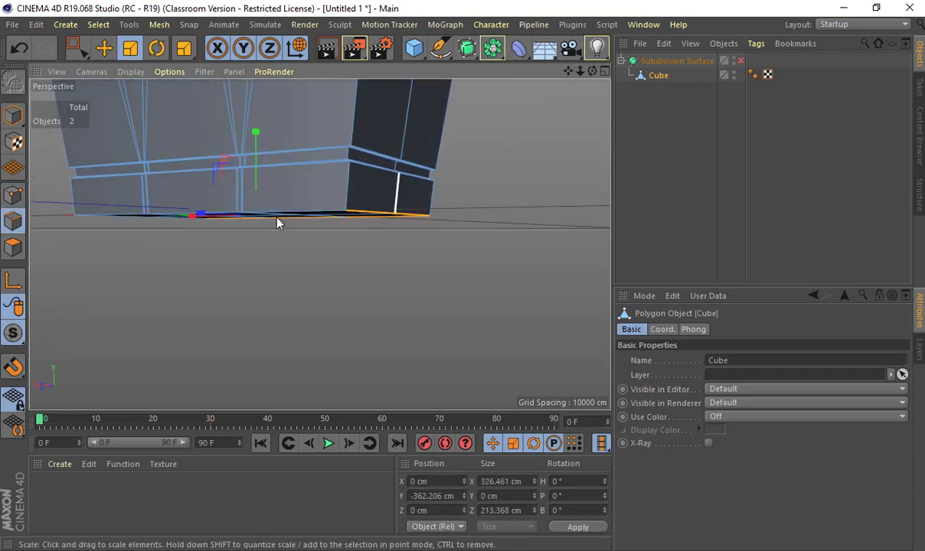
Step: Bevel the selected bottom perimeter edges by about 7 cm with a subdivision of 1
alt+drag(233, 223, 274, 214)
key(m)
key(s)
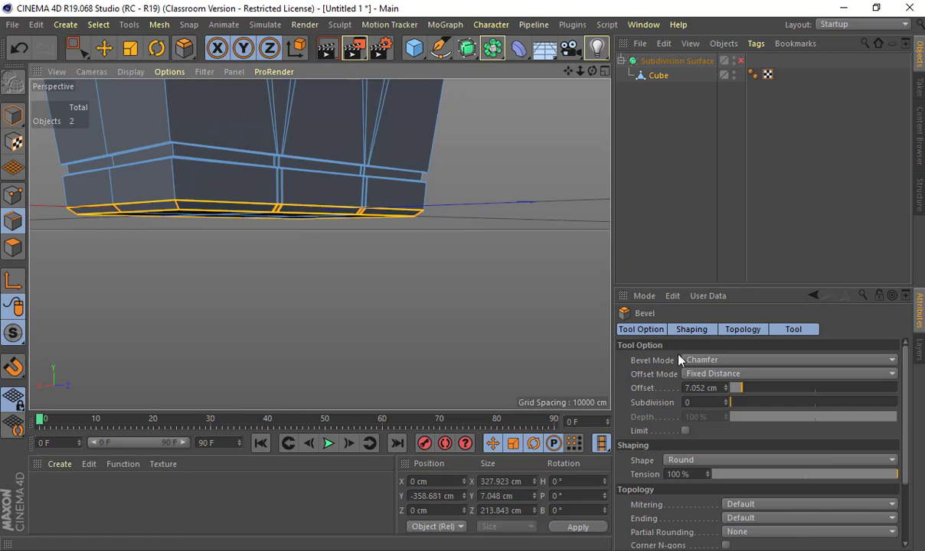
click(727, 399)
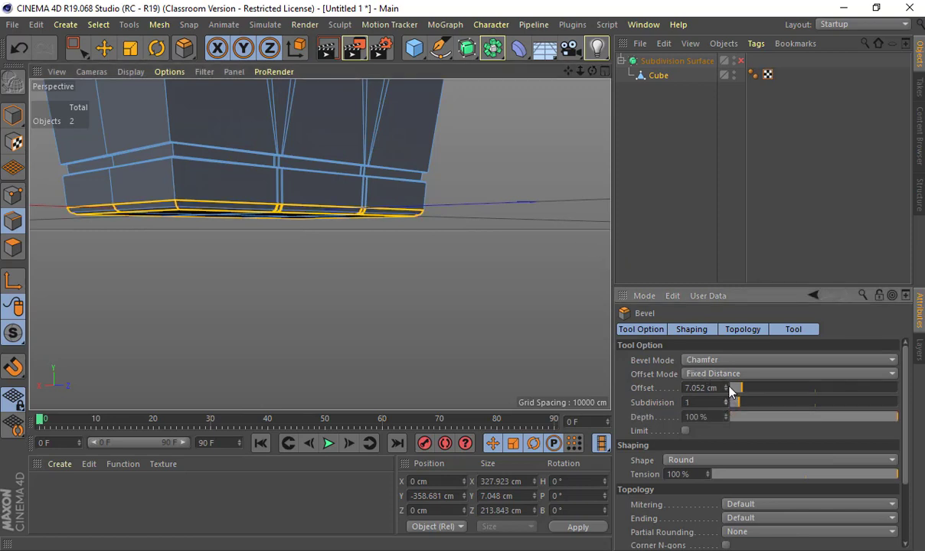
Step: Set the bottom edge bevel's offset to 11 cm and its subdivision to 2
click(733, 386)
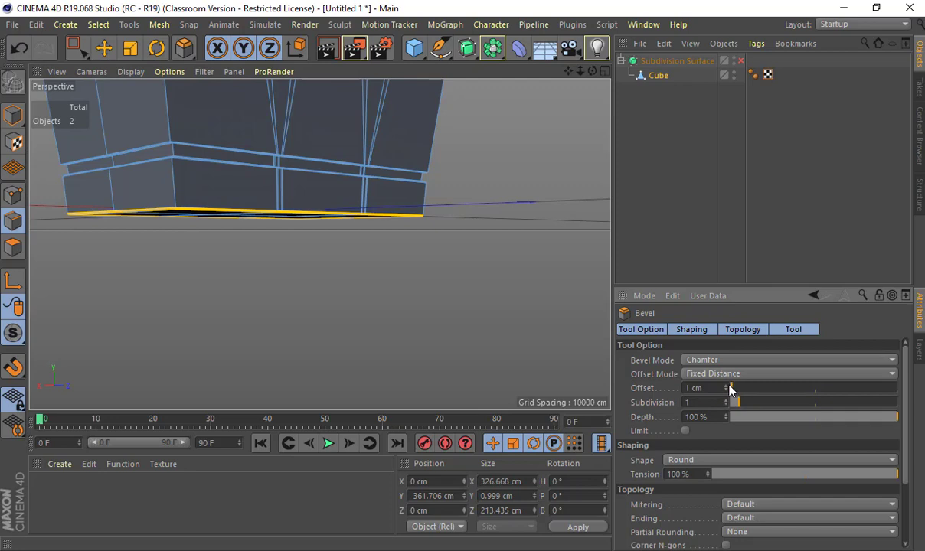
drag(731, 390, 733, 389)
click(727, 386)
click(726, 385)
click(727, 386)
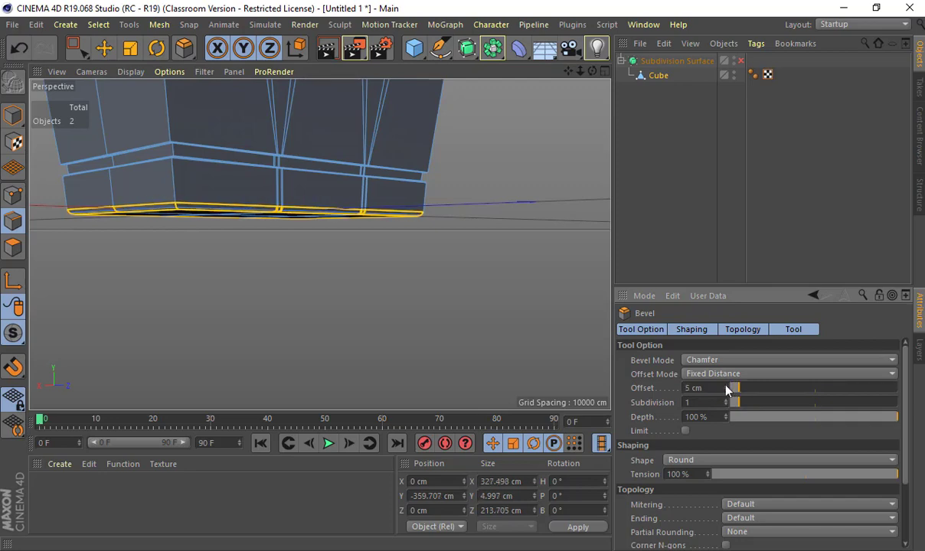
click(727, 386)
click(727, 386)
click(727, 386)
click(726, 386)
click(726, 386)
alt+drag(469, 277, 458, 181)
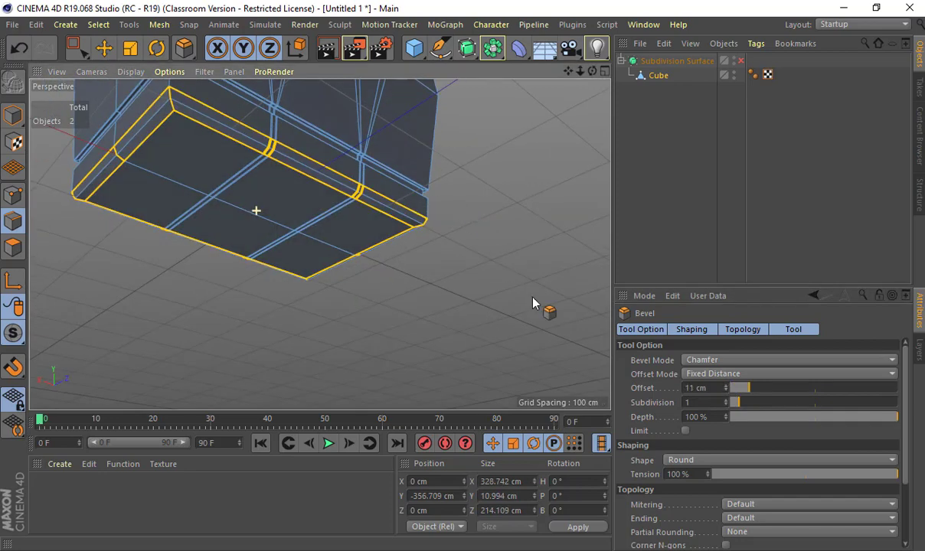
click(726, 400)
alt+drag(391, 141, 459, 230)
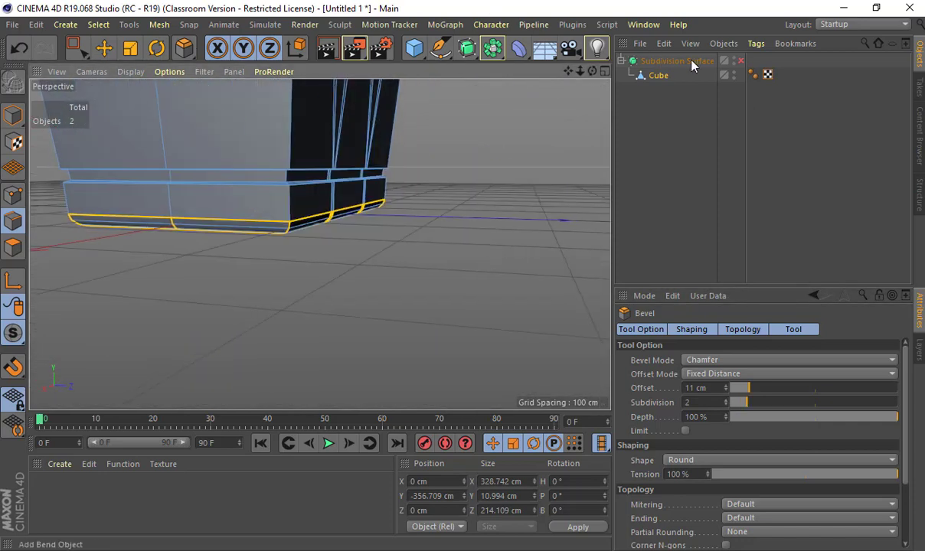
Step: Turn the Subdivision Surface back on, return to Model mode and deselect the cube
click(740, 62)
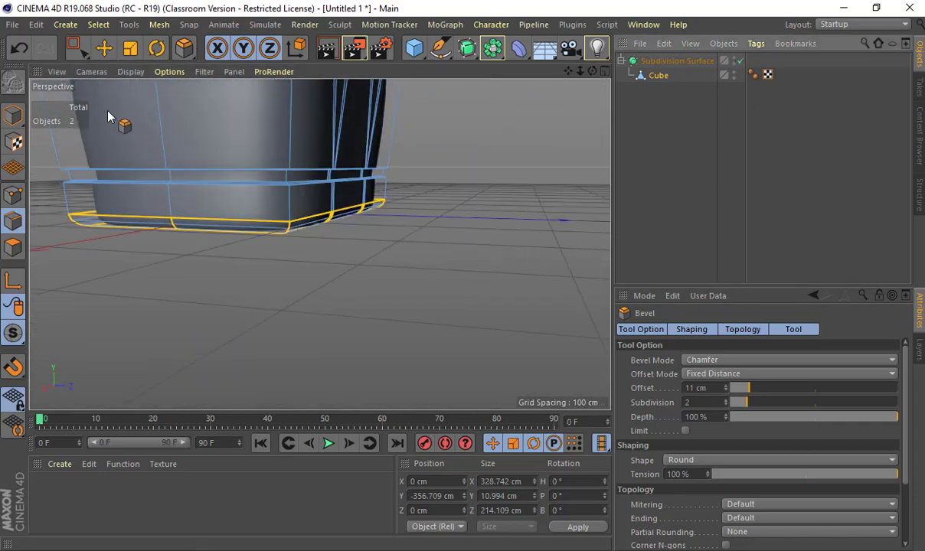
click(12, 115)
key(e)
click(387, 233)
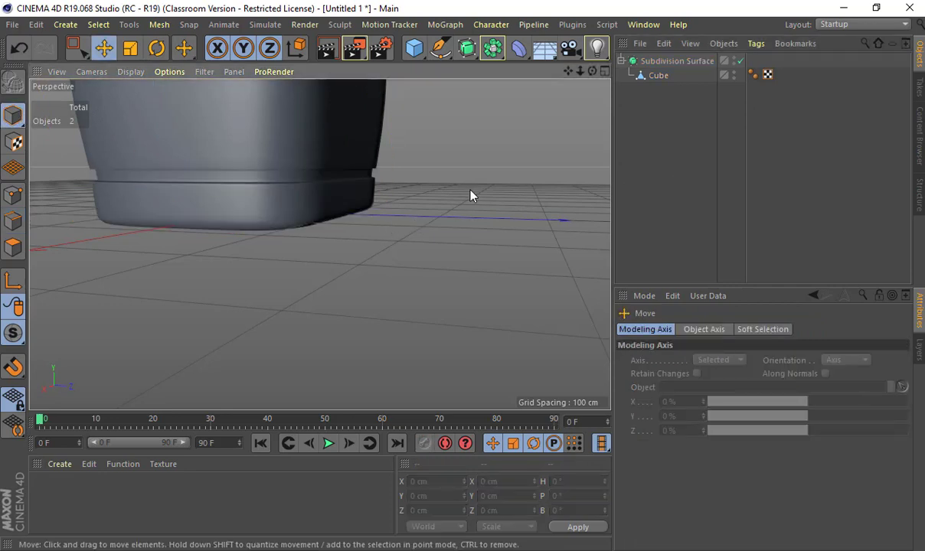
Step: Examine the smoothed bottle from several sides, including its rounded base and the stepped groove on the front
scroll(470, 190, down, 5)
alt+middle_drag(398, 131, 376, 313)
alt+drag(375, 314, 386, 308)
scroll(386, 307, down, 5)
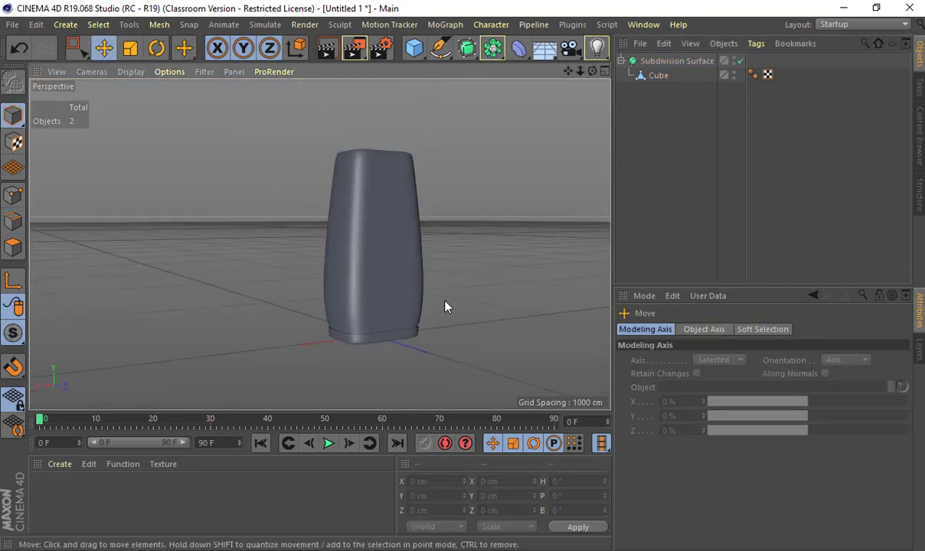
alt+drag(447, 306, 578, 327)
alt+middle_drag(449, 274, 435, 202)
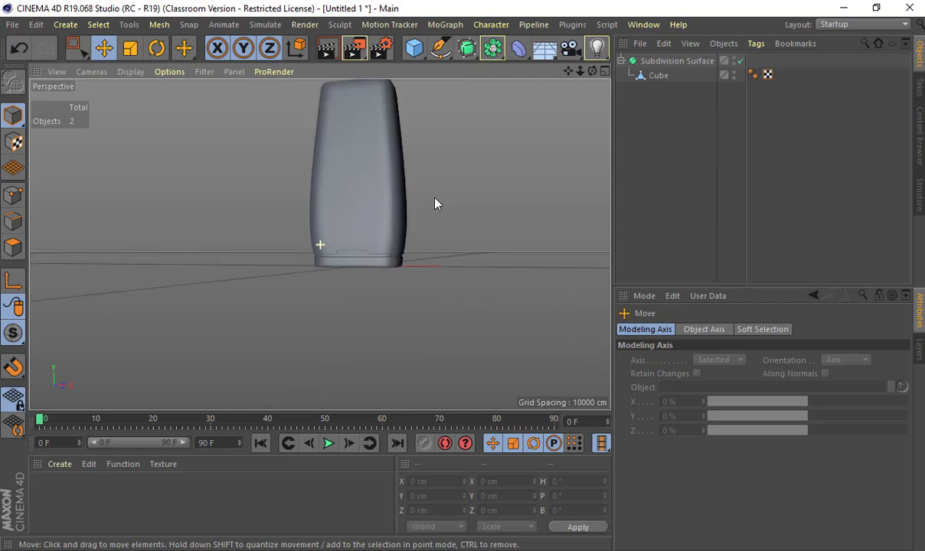
alt+right_drag(456, 219, 612, 257)
alt+middle_drag(507, 266, 673, 285)
alt+drag(521, 279, 367, 297)
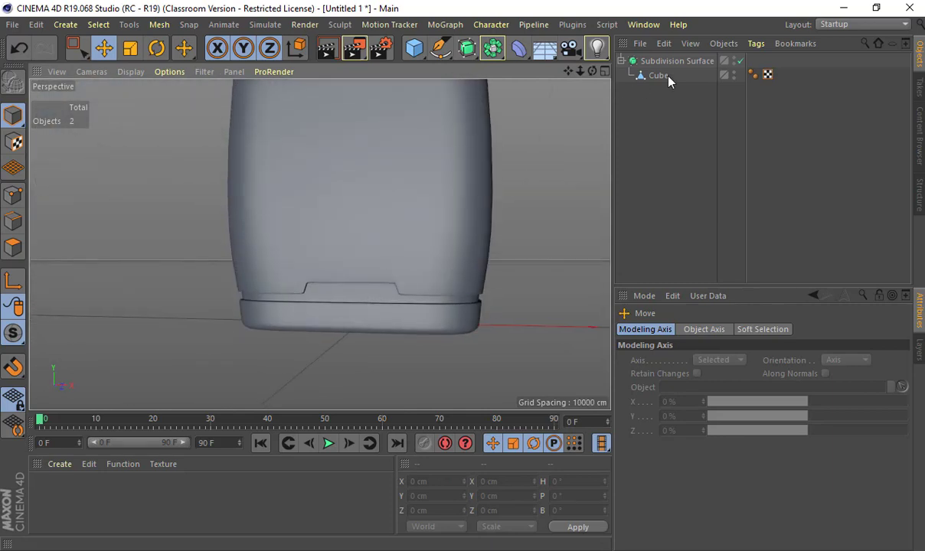
Step: Turn off the Subdivision Surface and bring the Cube into polygon mode for editing at the front groove
click(741, 61)
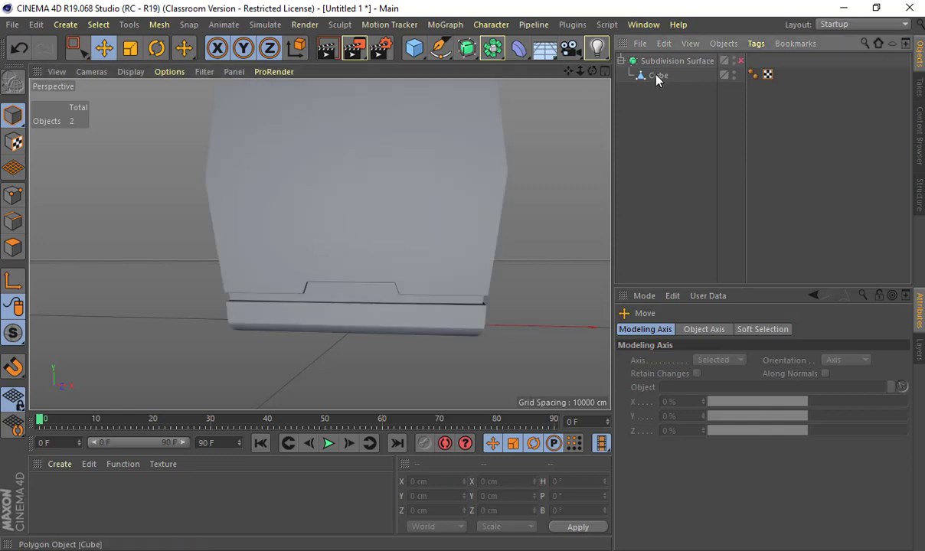
click(658, 76)
scroll(420, 221, up, 4)
alt+drag(438, 222, 483, 237)
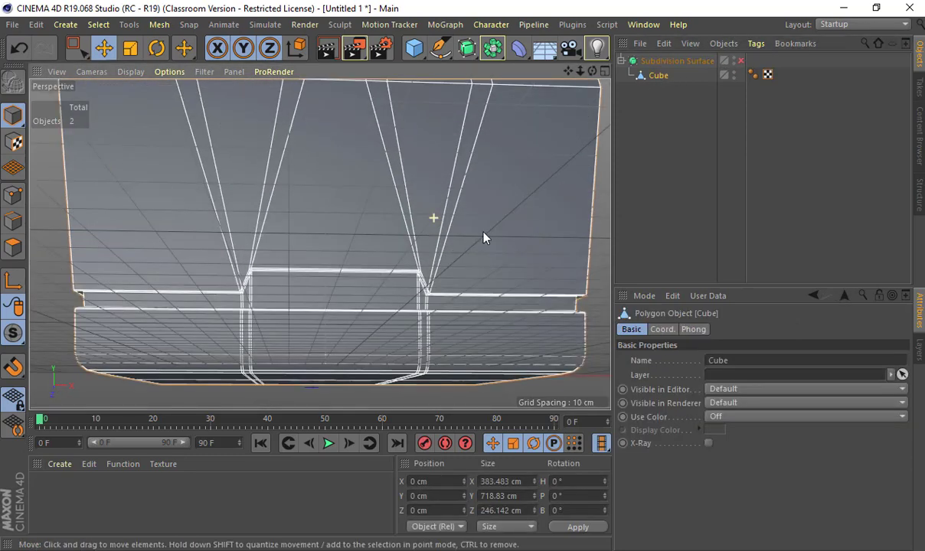
scroll(398, 232, up, 5)
alt+middle_drag(398, 232, 458, 184)
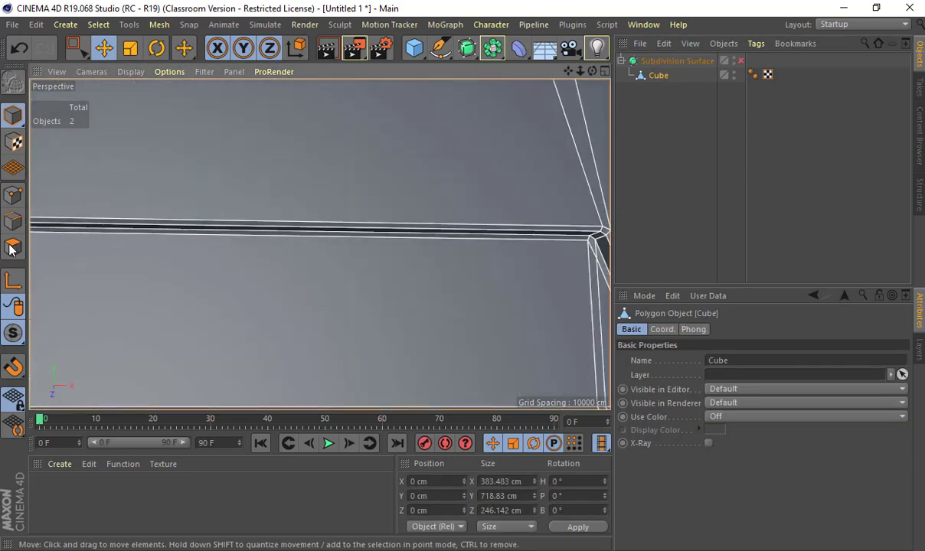
click(10, 249)
Step: Select the polygon strips of the front groove's raised straight section, including the corner polygons at both ends
scroll(382, 210, down, 6)
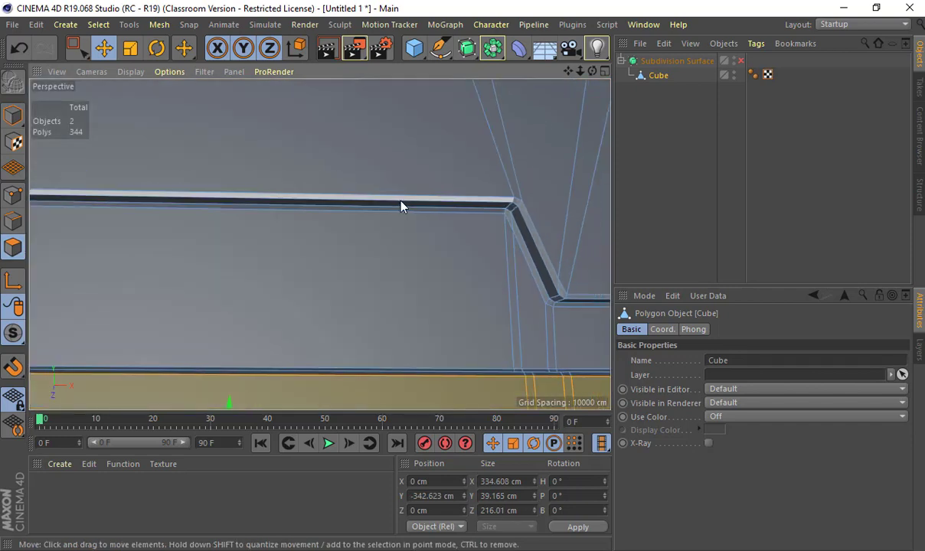
click(401, 204)
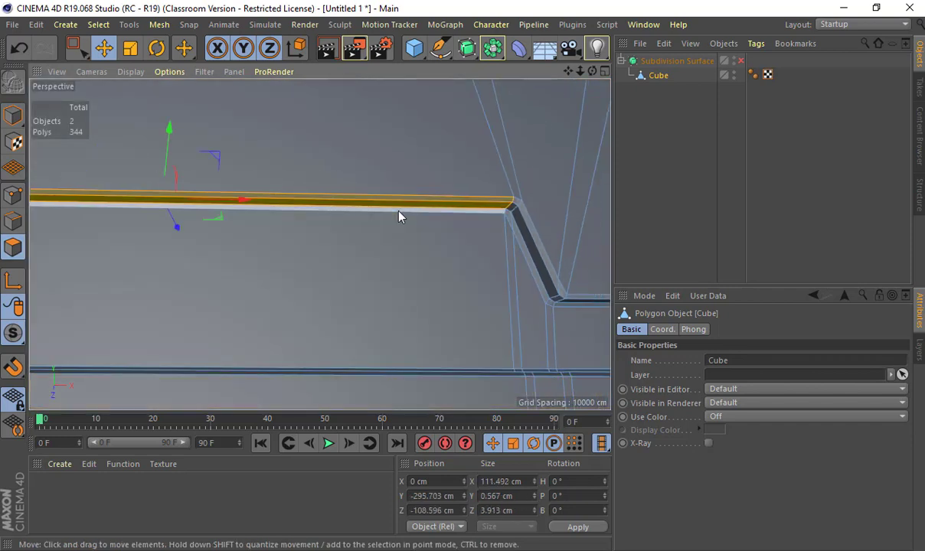
drag(399, 216, 320, 173)
drag(172, 139, 173, 136)
key(ctrl+z)
key(ctrl+z)
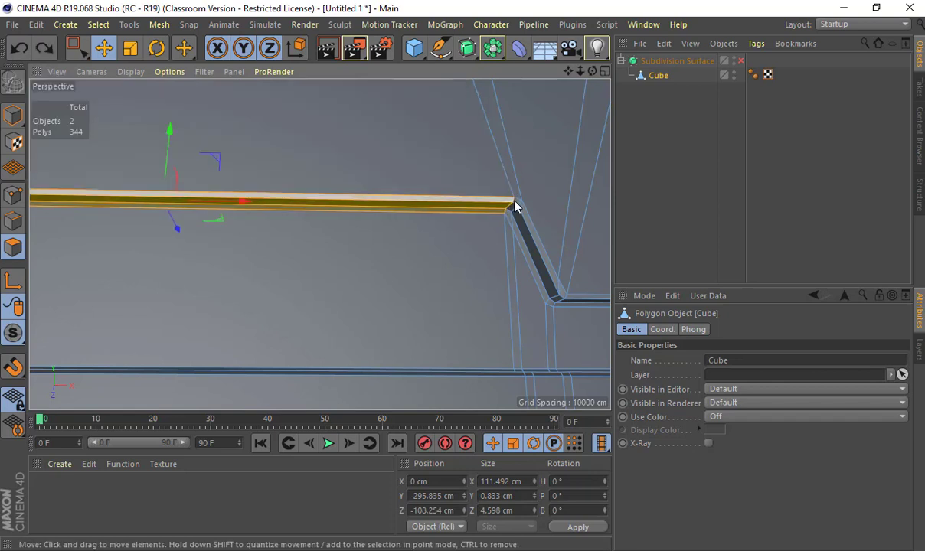
drag(515, 203, 512, 215)
shift+click(509, 215)
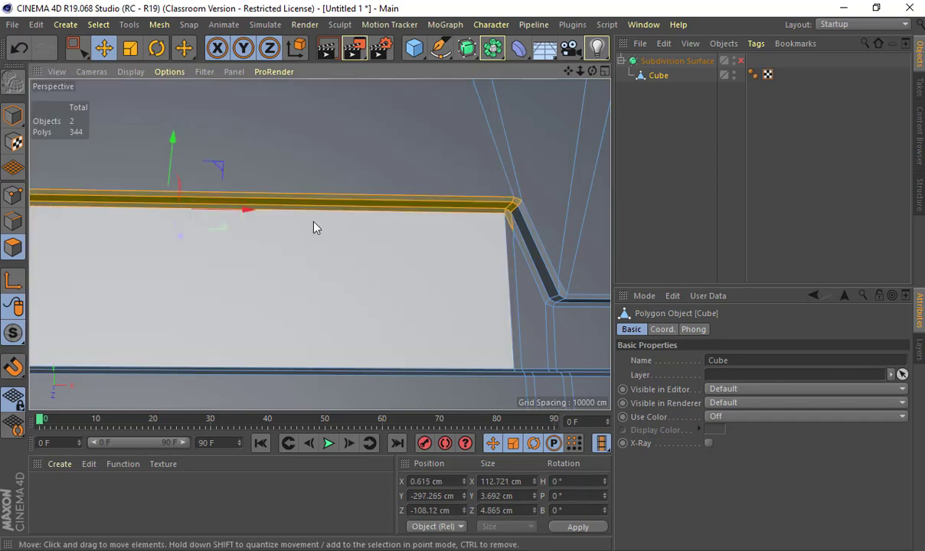
alt+middle_drag(313, 224, 535, 212)
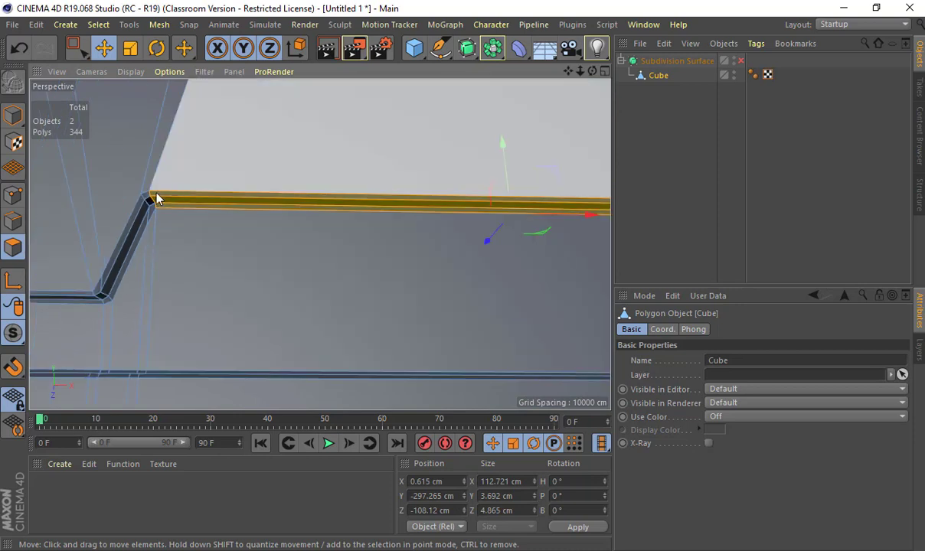
shift+click(151, 203)
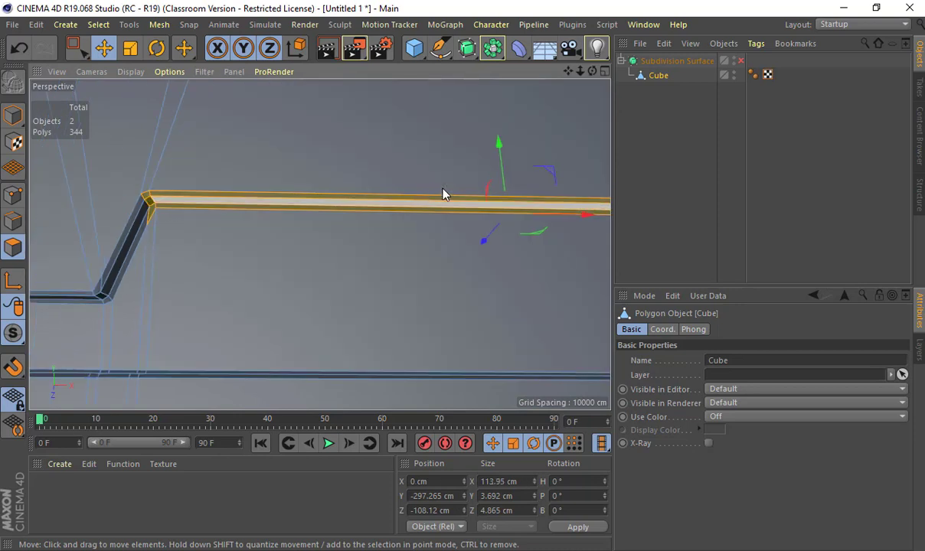
Step: Move the selected raised groove section up along Y to about -286.7 cm
scroll(440, 189, down, 3)
alt+middle_drag(437, 189, 344, 208)
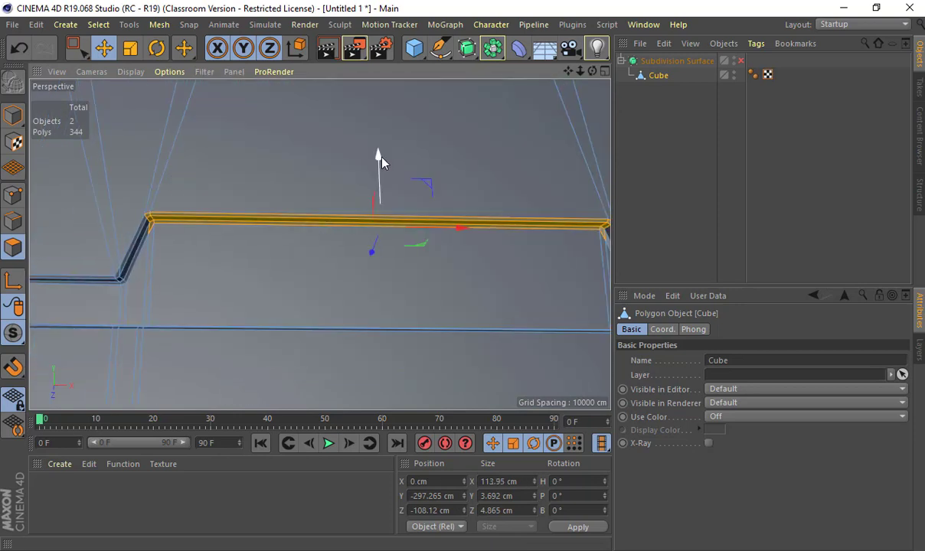
drag(380, 158, 386, 120)
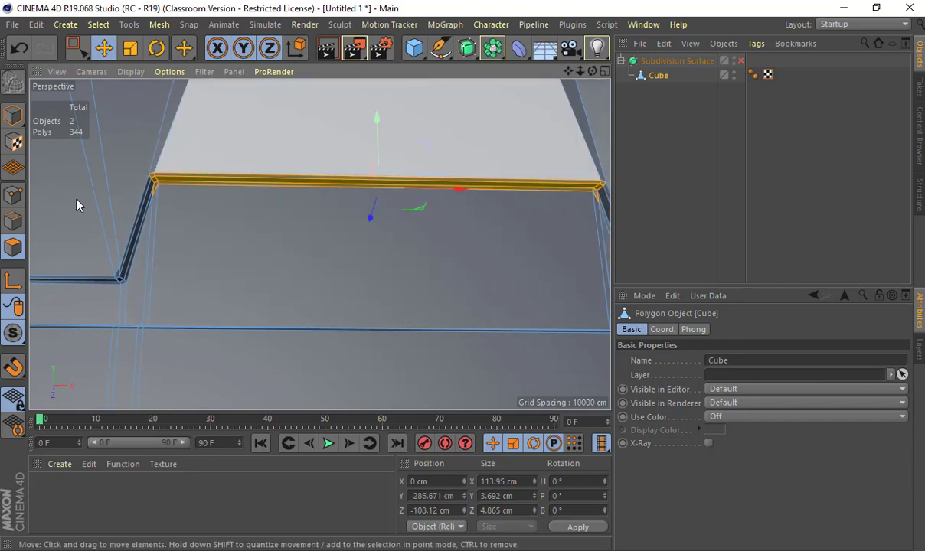
Step: Add one loop cut below the front groove at about 63.5% and another above it at about 7.3%
click(13, 221)
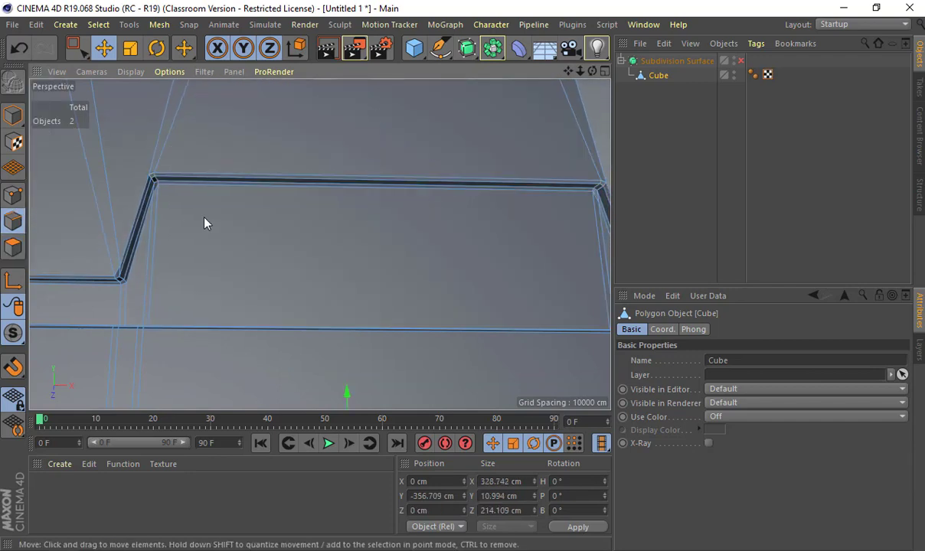
key(k)
key(l)
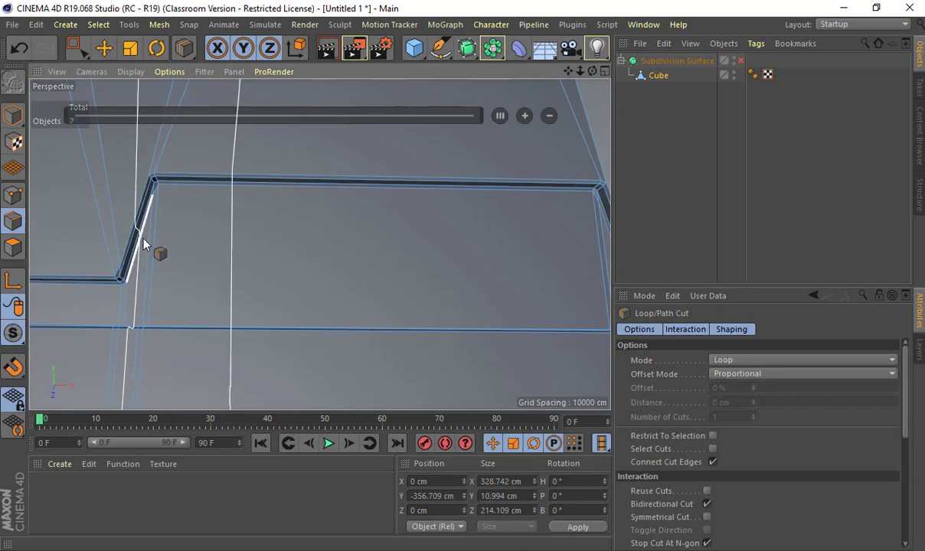
click(155, 240)
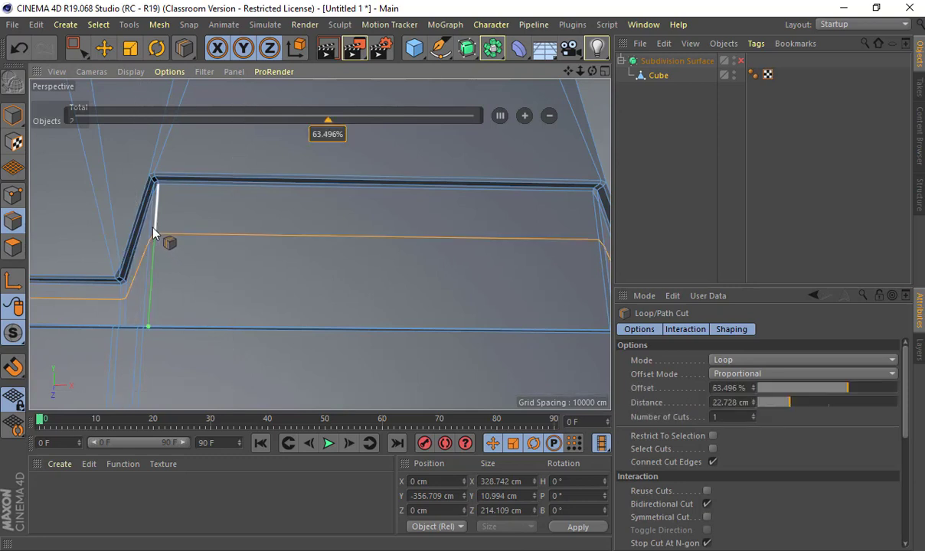
click(108, 235)
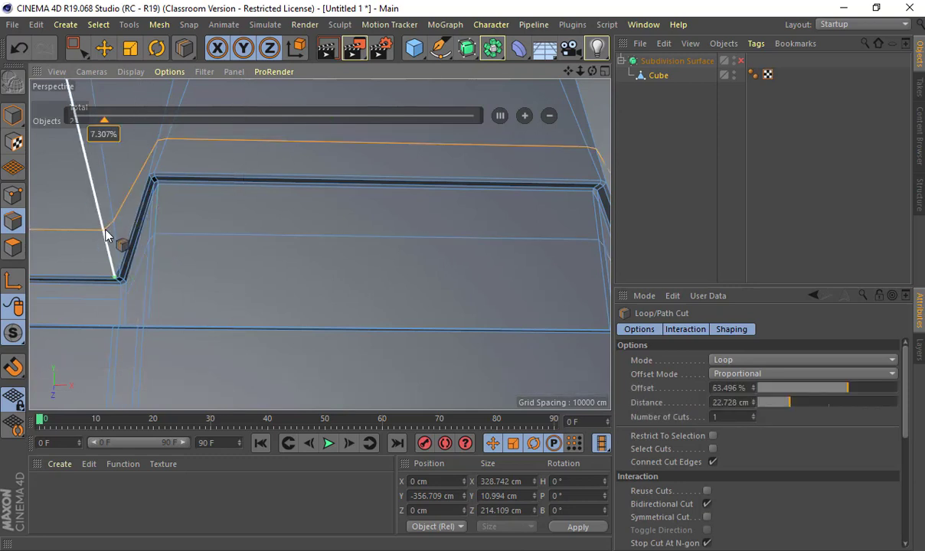
Step: Return to Model mode, turn the Subdivision Surface back on and deselect the cube to view the whole bottle
click(12, 119)
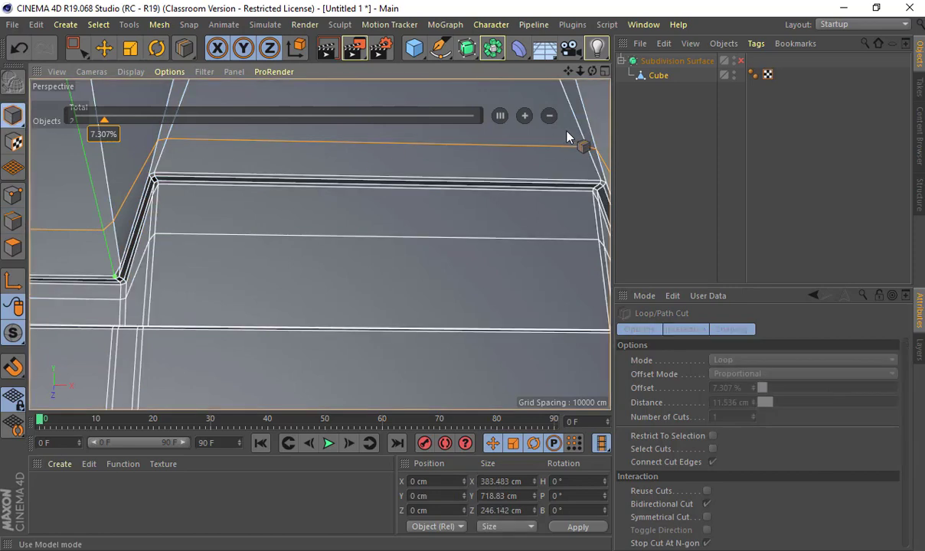
click(741, 61)
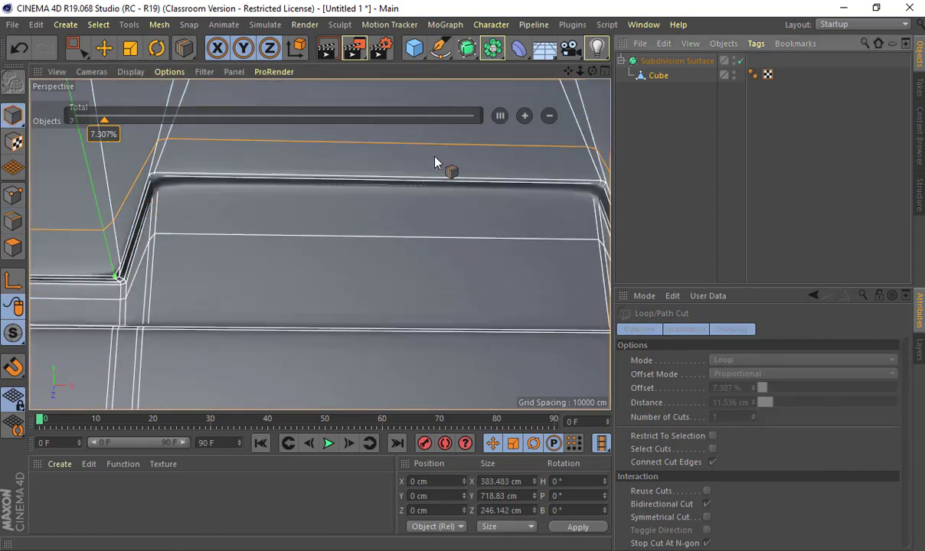
scroll(435, 162, down, 12)
key(e)
click(311, 170)
alt+drag(311, 170, 599, 153)
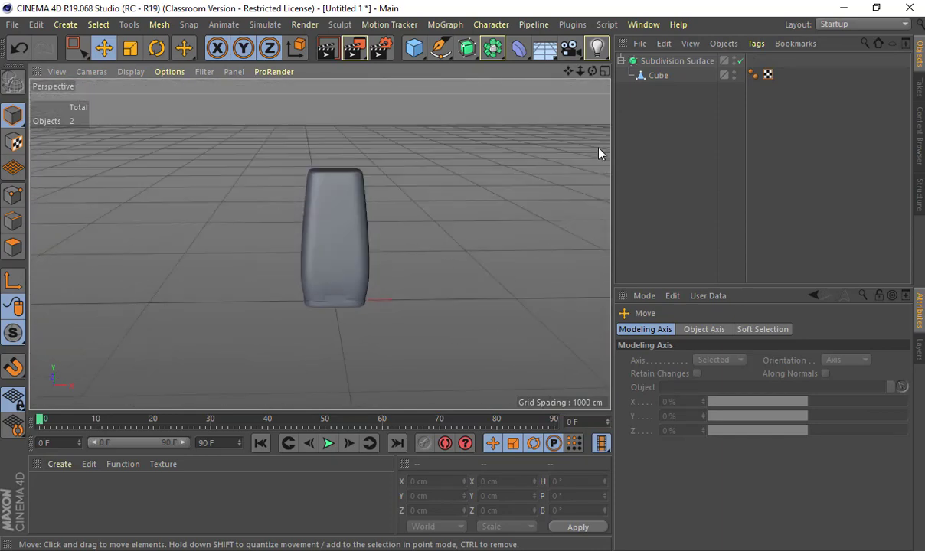
Step: Rename the Subdivision Surface object as shampooBottle
double_click(661, 61)
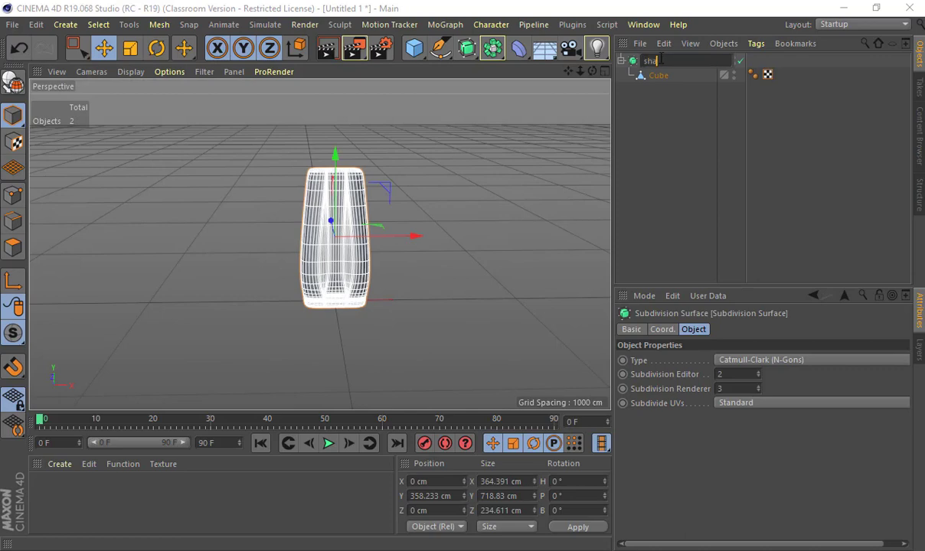
text(shampooBottle)
key(Return)
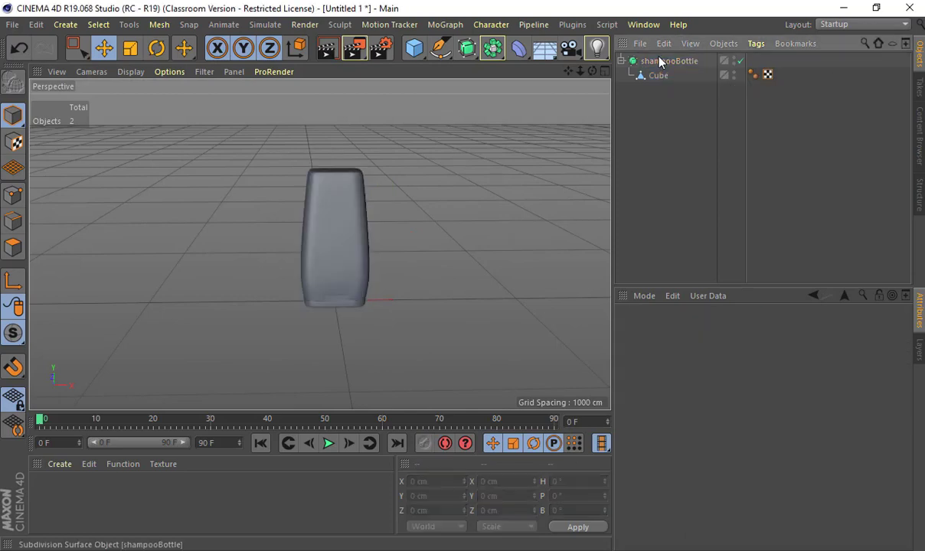
double_click(661, 62)
Step: Switch to the browser, search Google Images for "shampoo conditioner" in a new tab and view the Pantene shampoo and conditioner pair
key(alt+Tab)
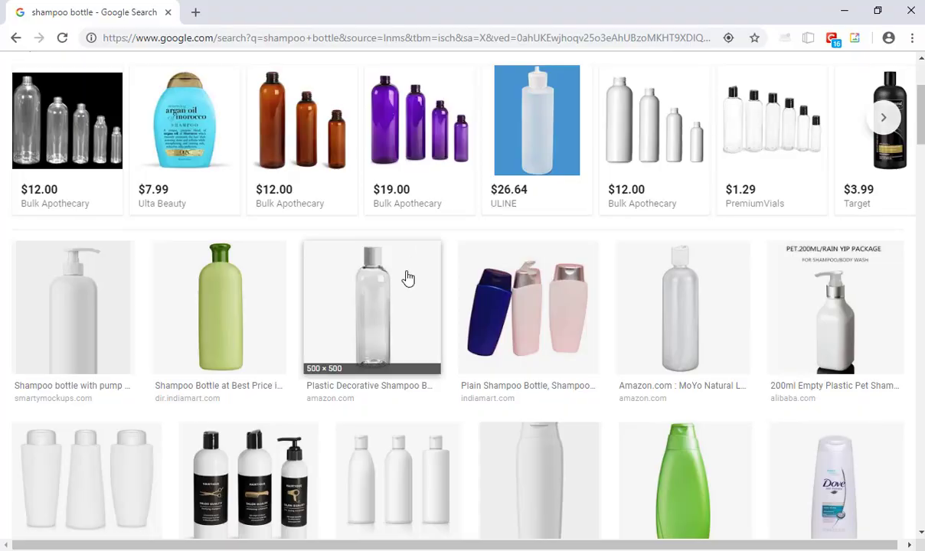
scroll(408, 277, up, 3)
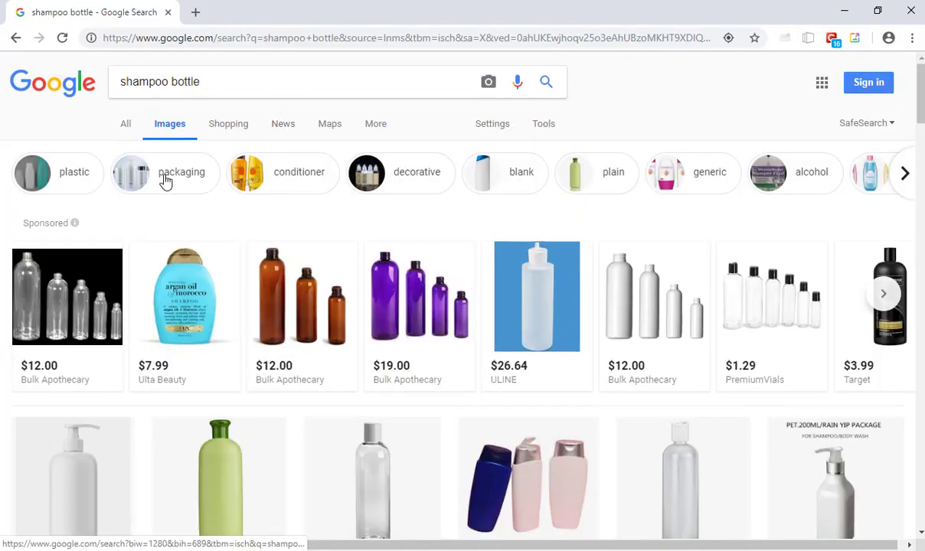
key(ctrl+t)
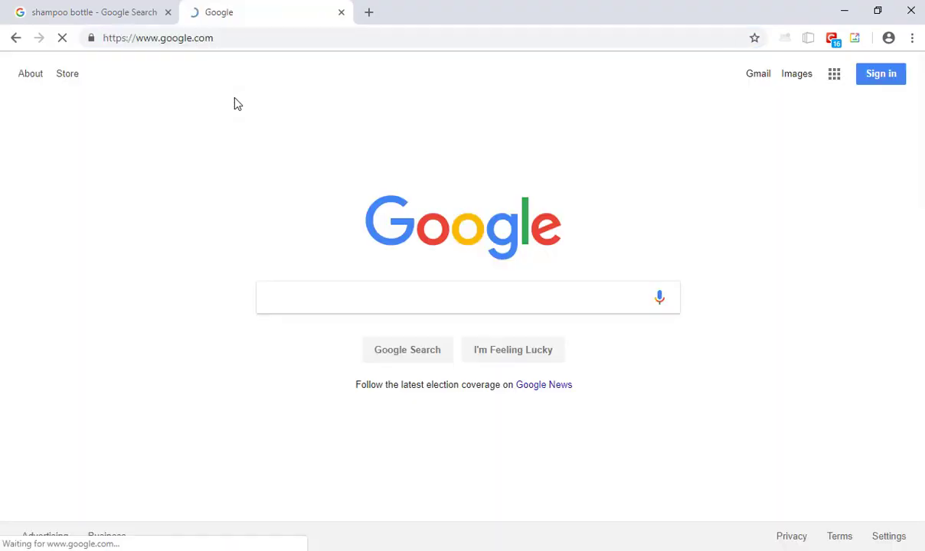
text(shampoo conditioner)
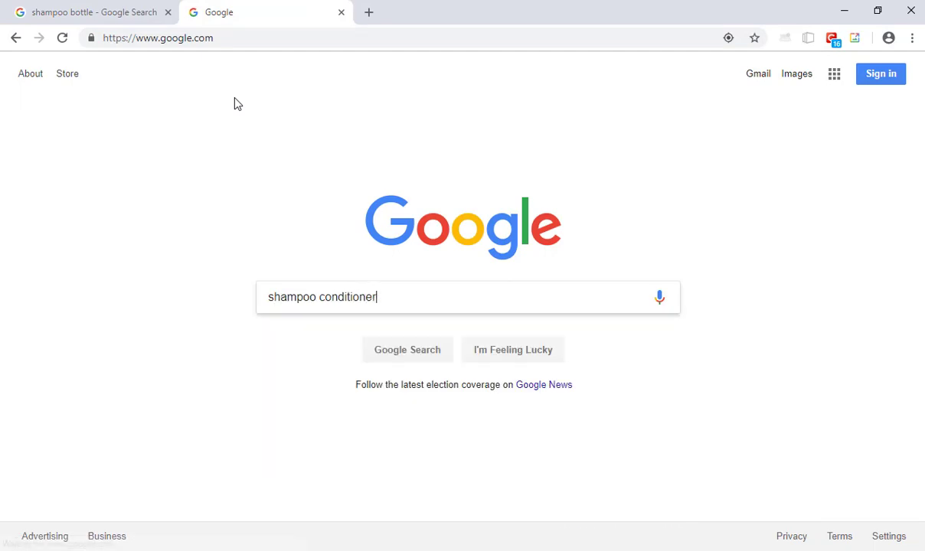
key(Return)
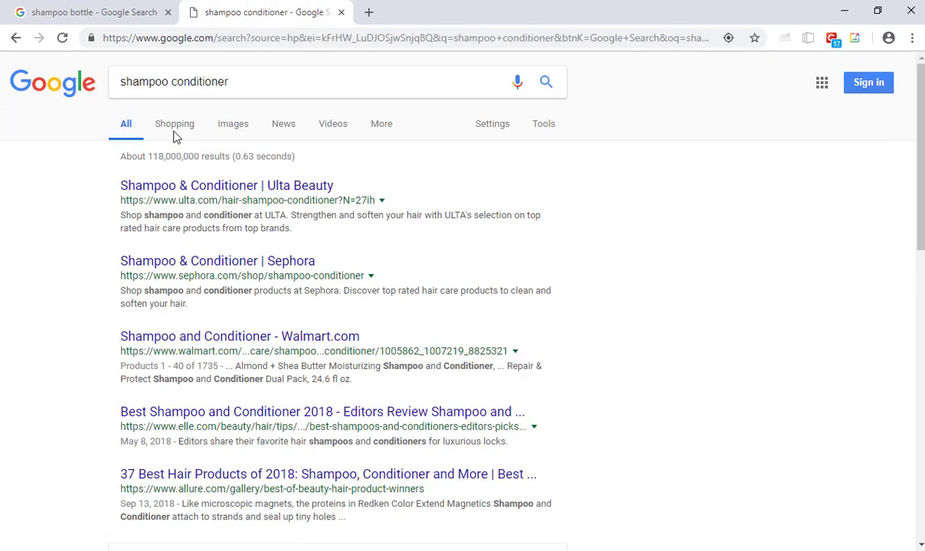
click(232, 125)
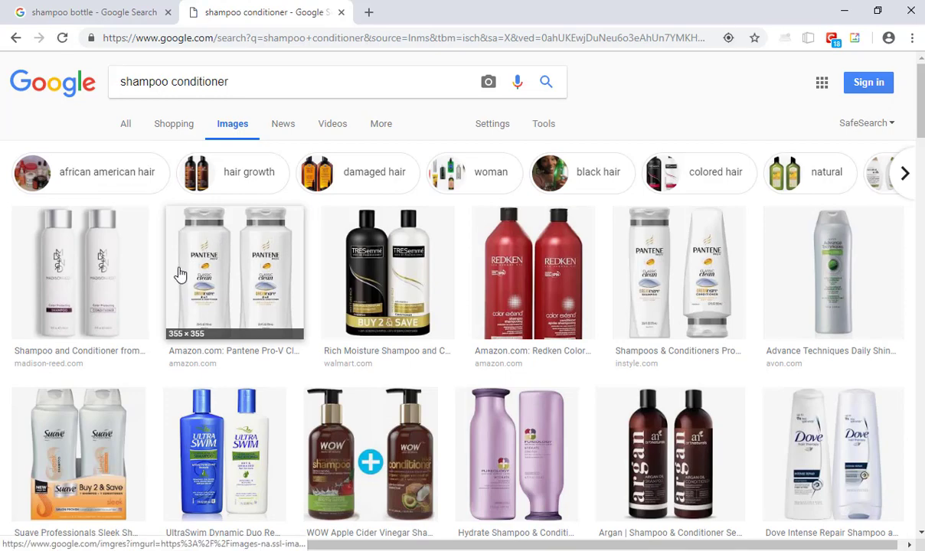
click(693, 271)
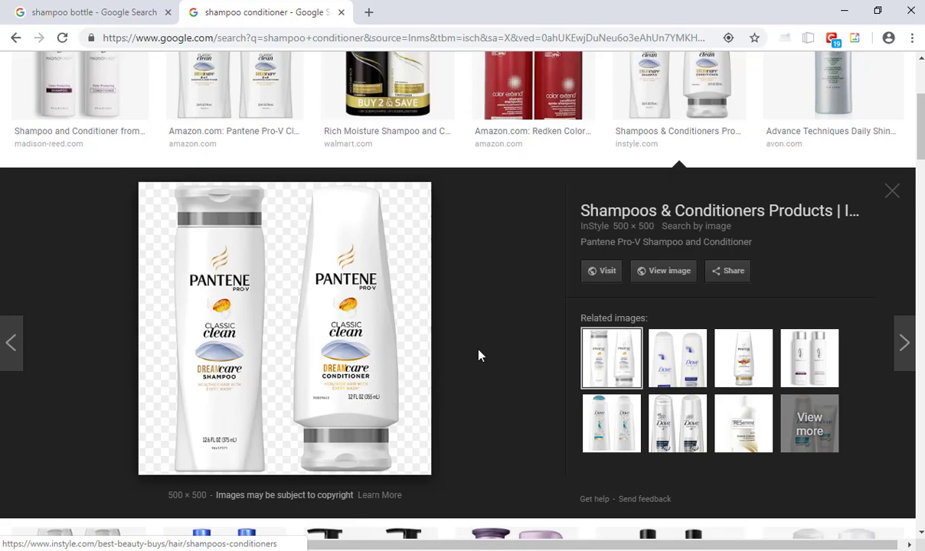
key(alt+Tab)
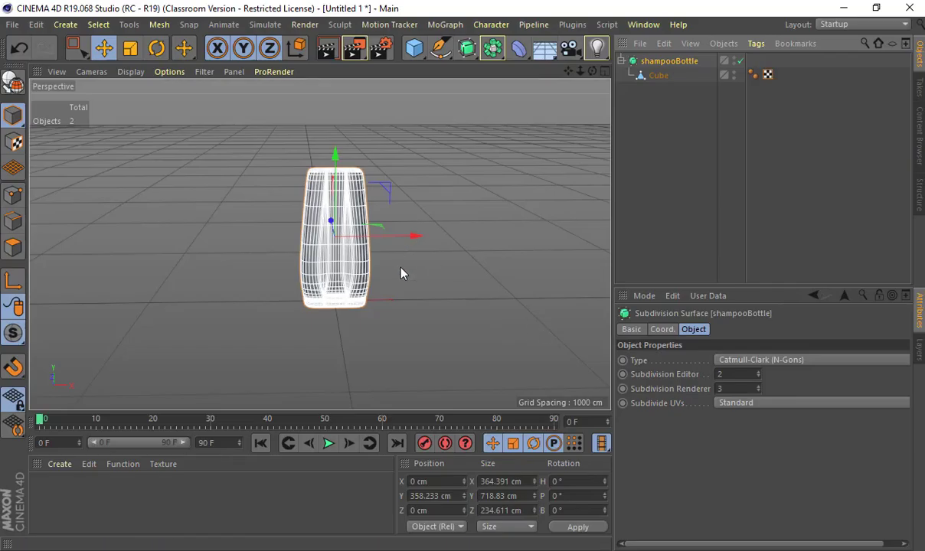
Step: Rename the bottle's Subdivision Surface object as conditioner
alt+drag(391, 263, 418, 271)
scroll(418, 271, up, 2)
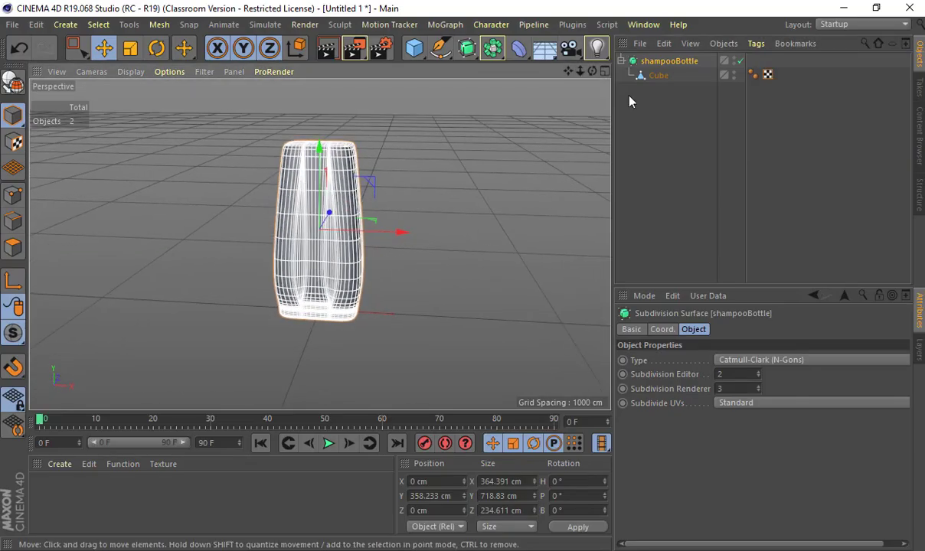
double_click(662, 61)
text(condition)
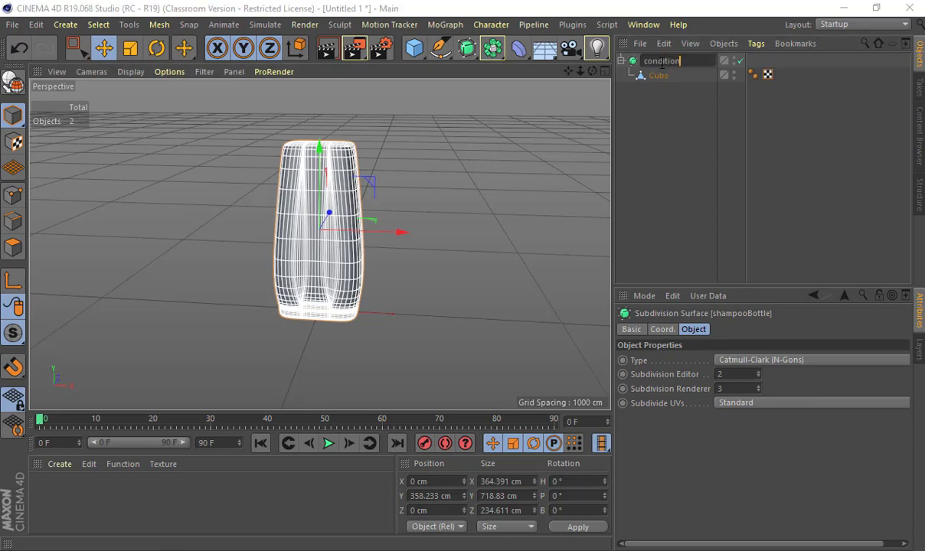
text(er)
key(Return)
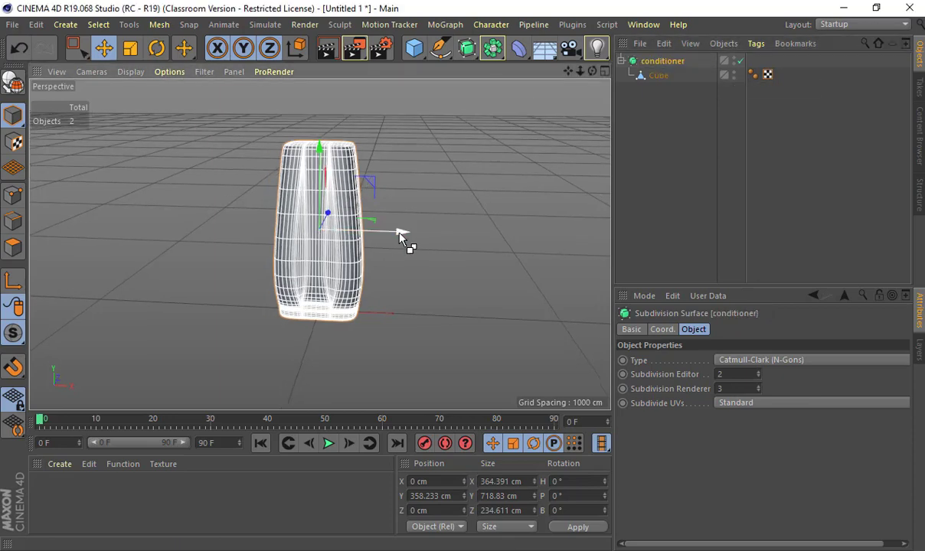
Step: Duplicate the conditioner bottle along X to about 952 cm and select the original bottle's Cube
ctrl+drag(399, 235, 599, 239)
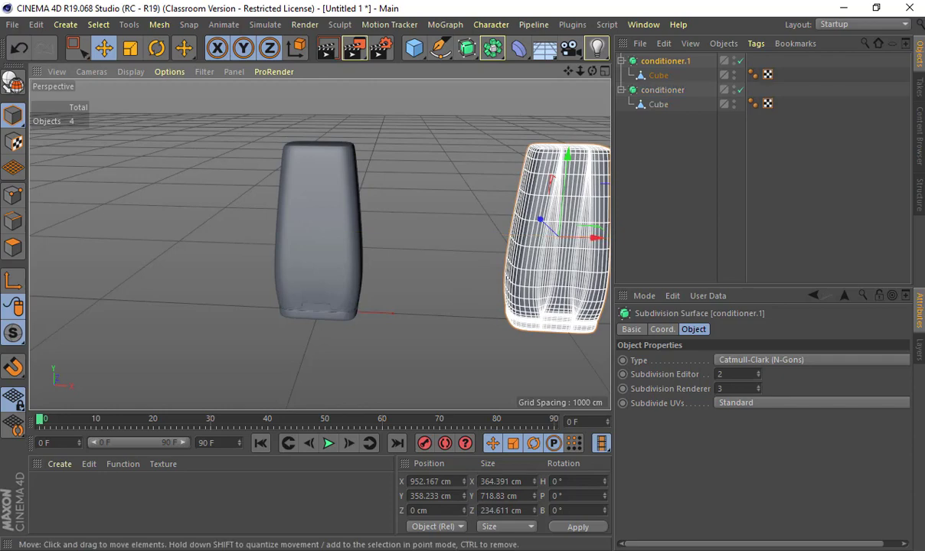
click(348, 239)
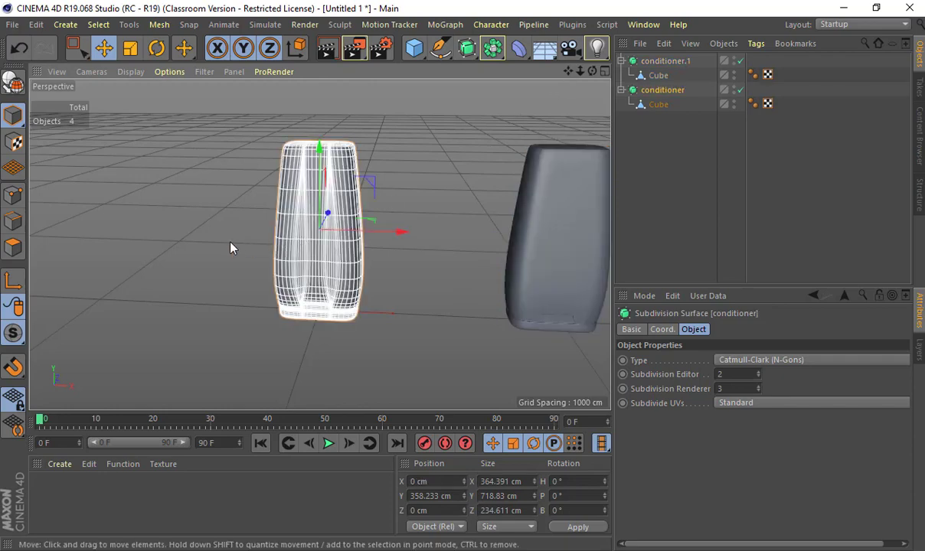
alt+right_drag(229, 242, 417, 208)
click(662, 105)
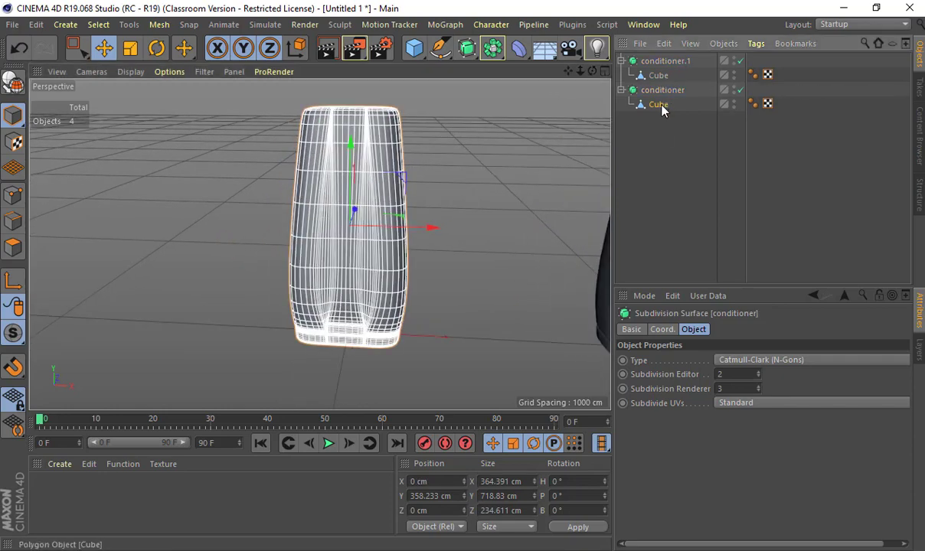
alt+drag(427, 200, 439, 233)
Step: Switch to the browser and examine how shampoo and conditioner bottles differ in shape, including the Elvive conditioner and the Dove duo set
key(alt+Tab)
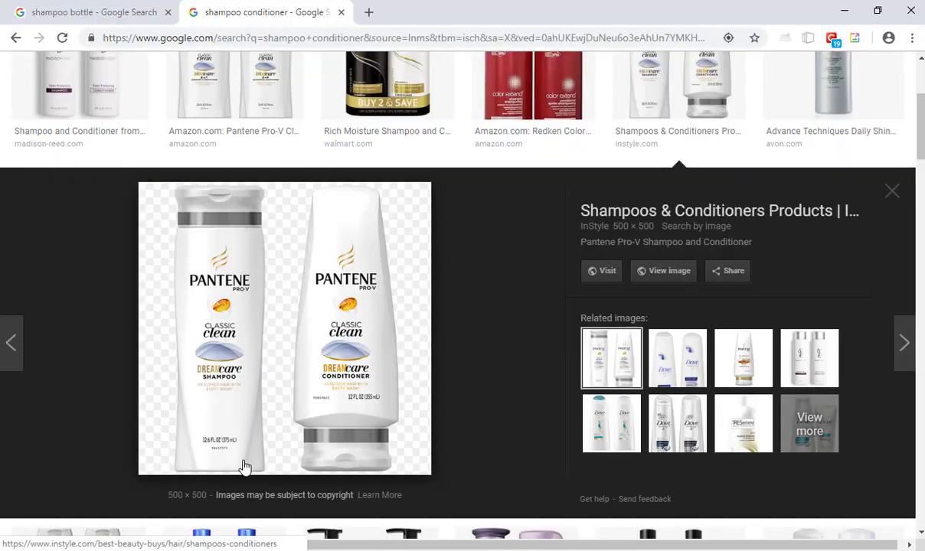
scroll(262, 346, up, 2)
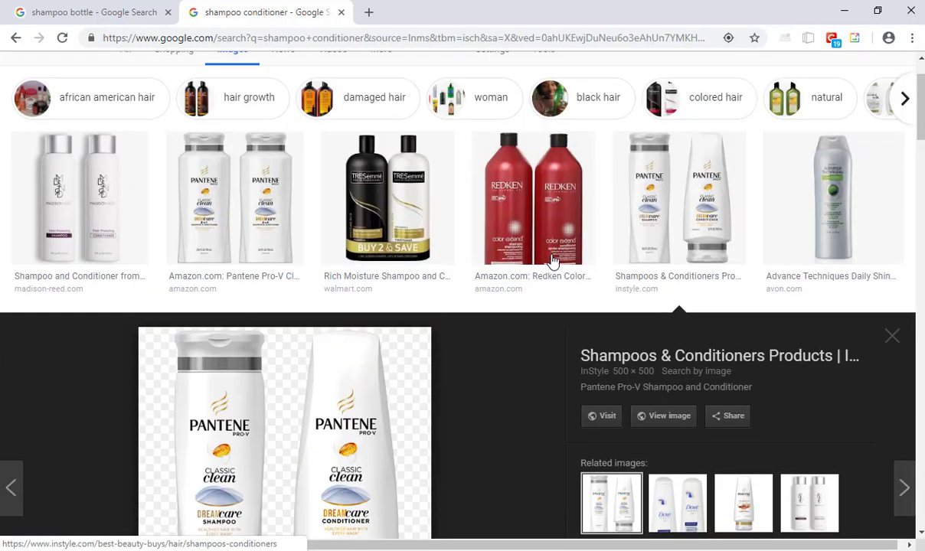
scroll(239, 207, down, 6)
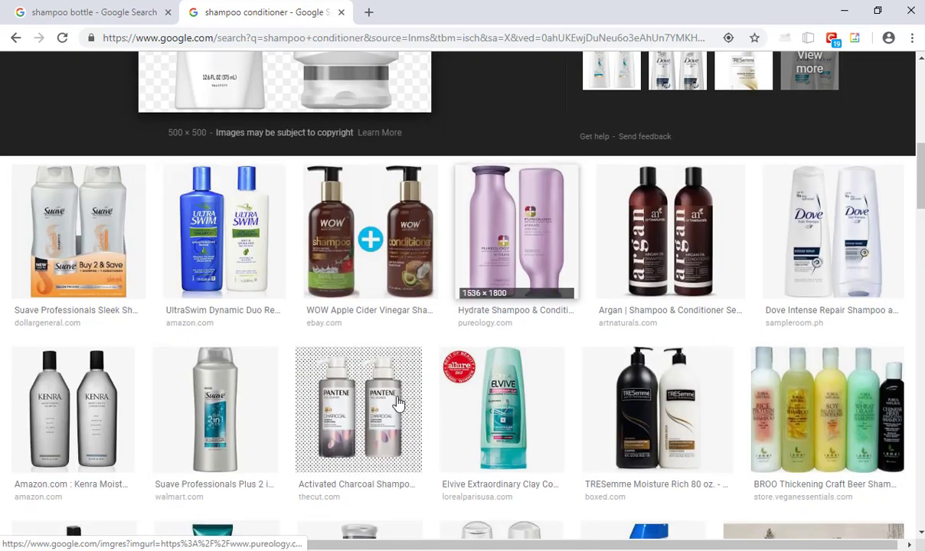
click(478, 396)
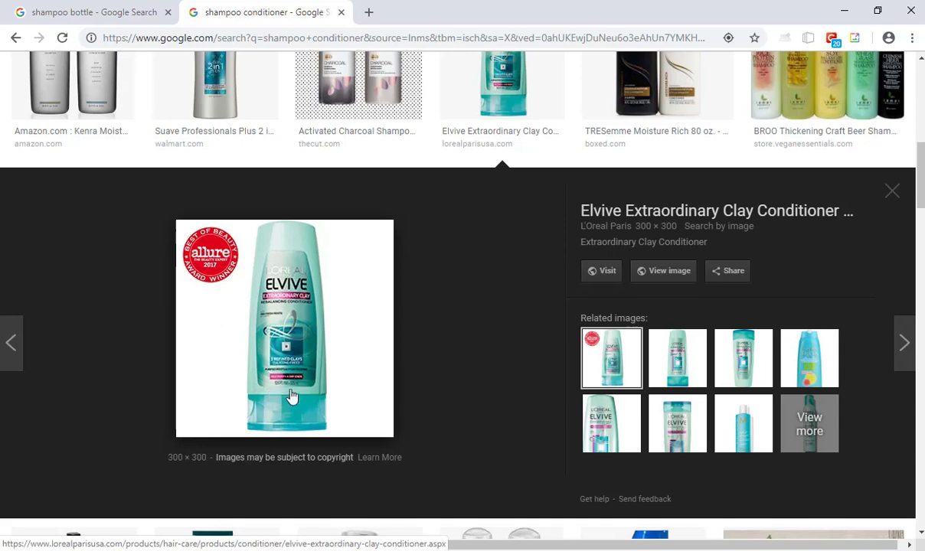
scroll(330, 366, down, 5)
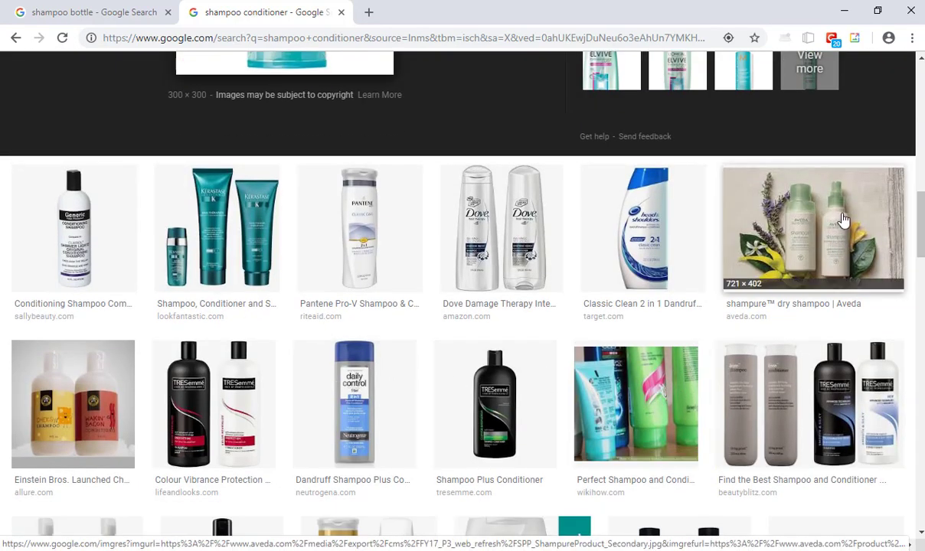
click(511, 243)
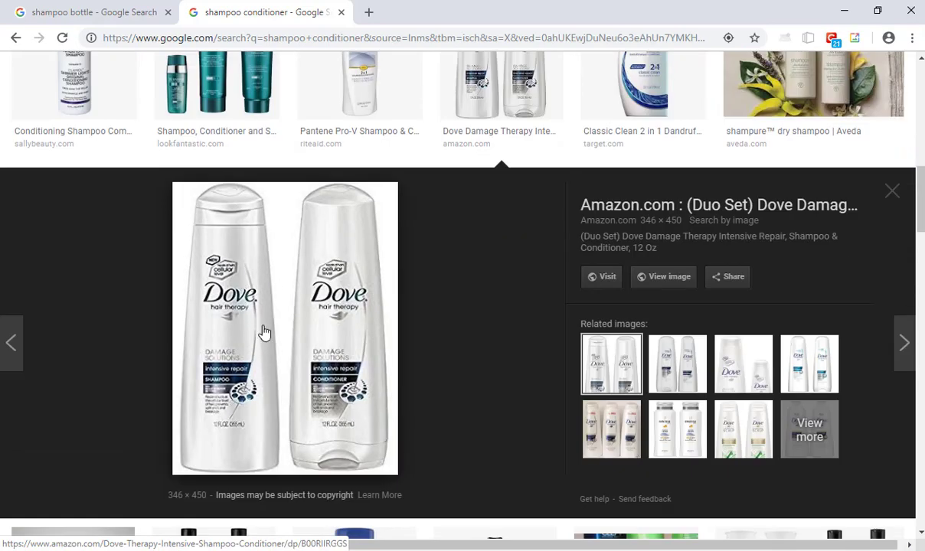
scroll(264, 331, down, 5)
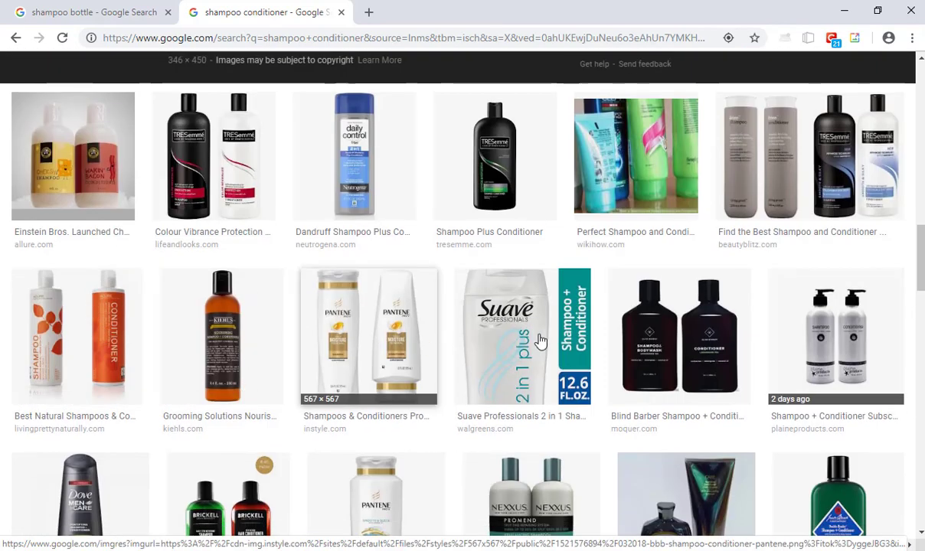
scroll(541, 340, down, 4)
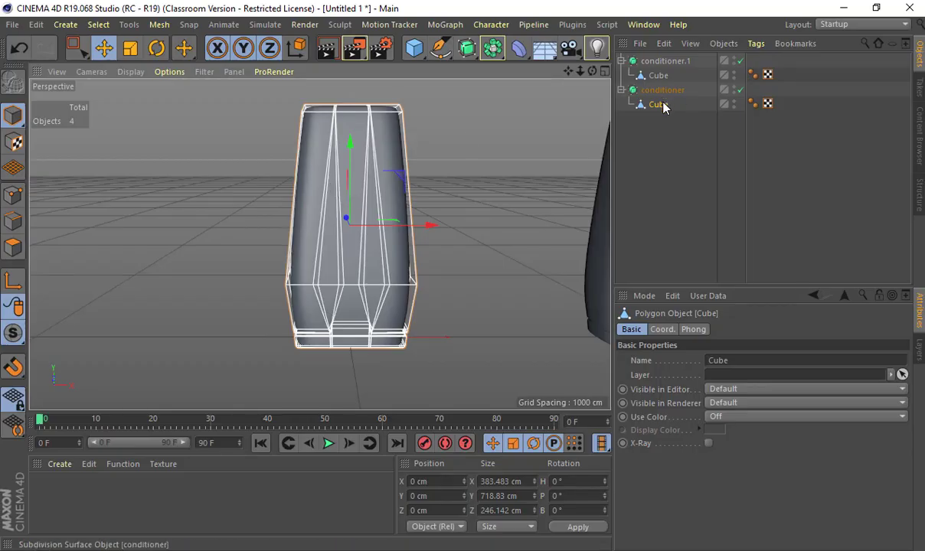
Step: Remove the Subdivision Surface from the original bottle, keeping its Cube as a separate object
click(647, 90)
key(Delete)
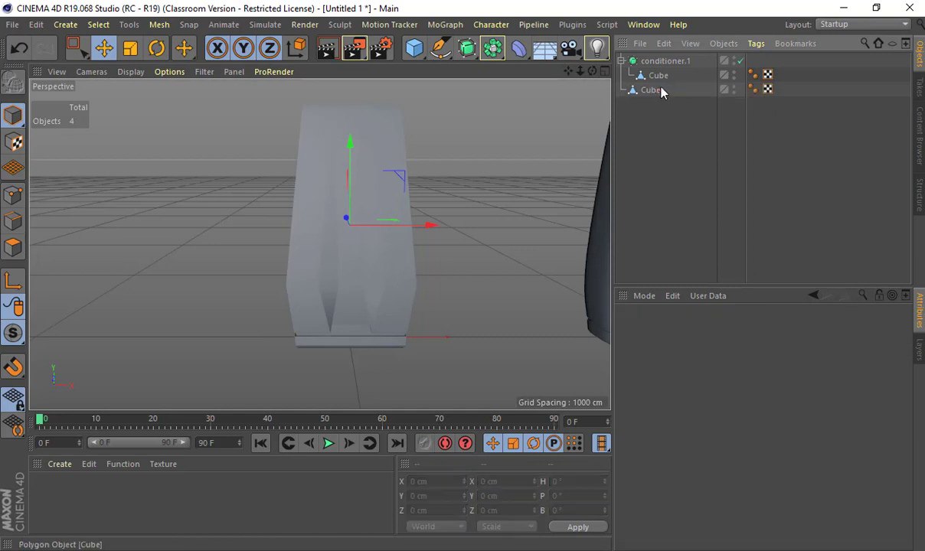
alt+drag(448, 145, 406, 187)
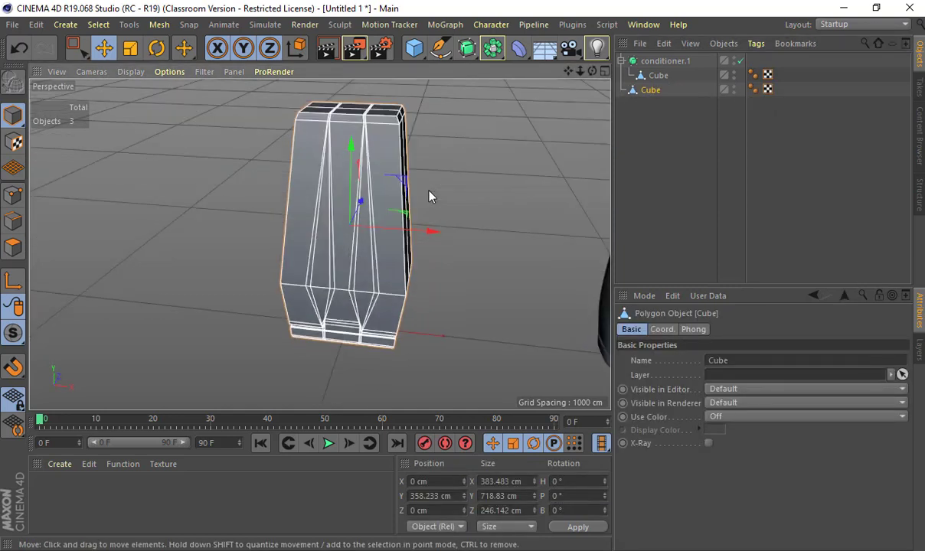
Step: Switch the separate Cube to Edges mode and select a slanted vertical edge loop on its front face
click(12, 218)
click(325, 170)
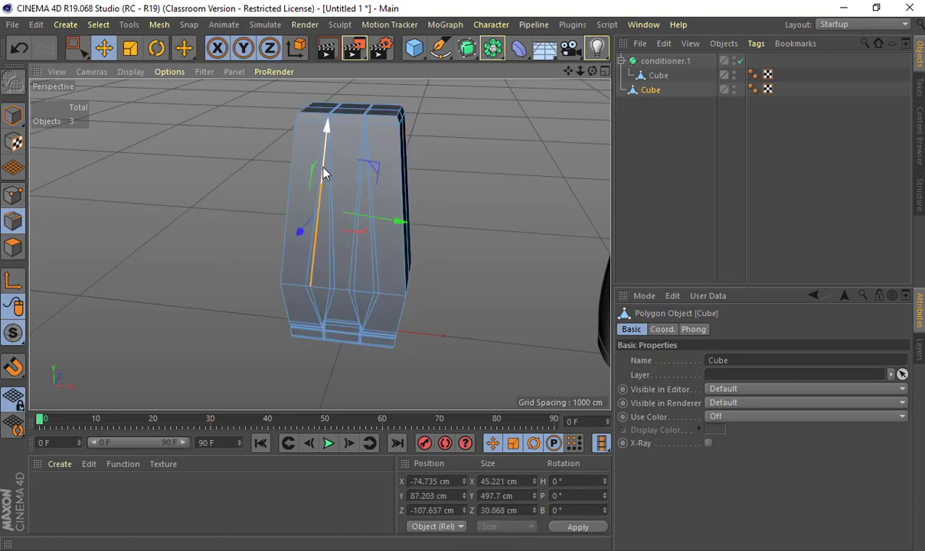
scroll(337, 197, up, 5)
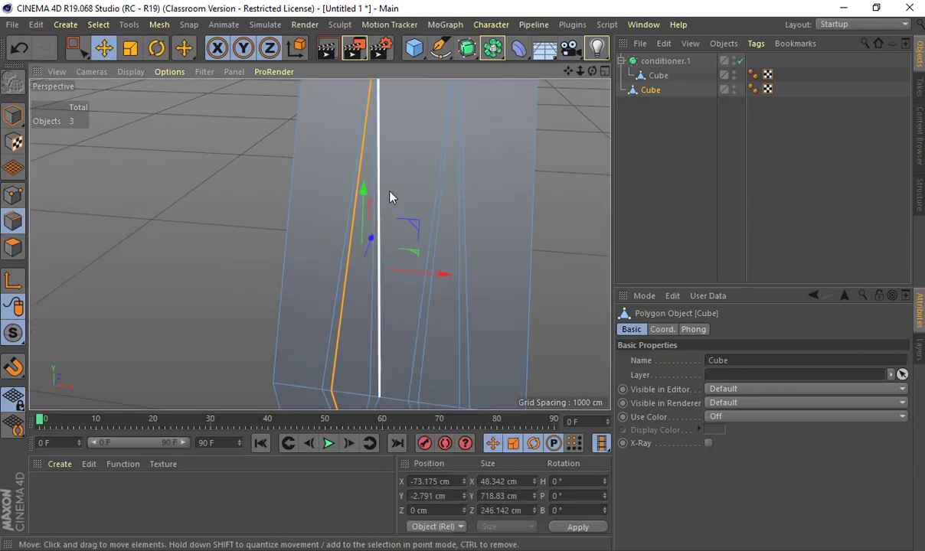
key(m)
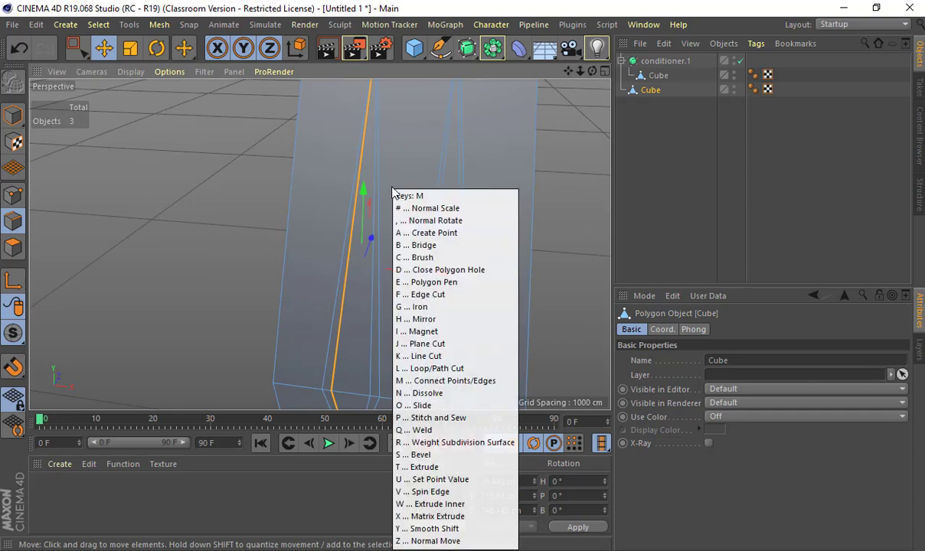
key(m)
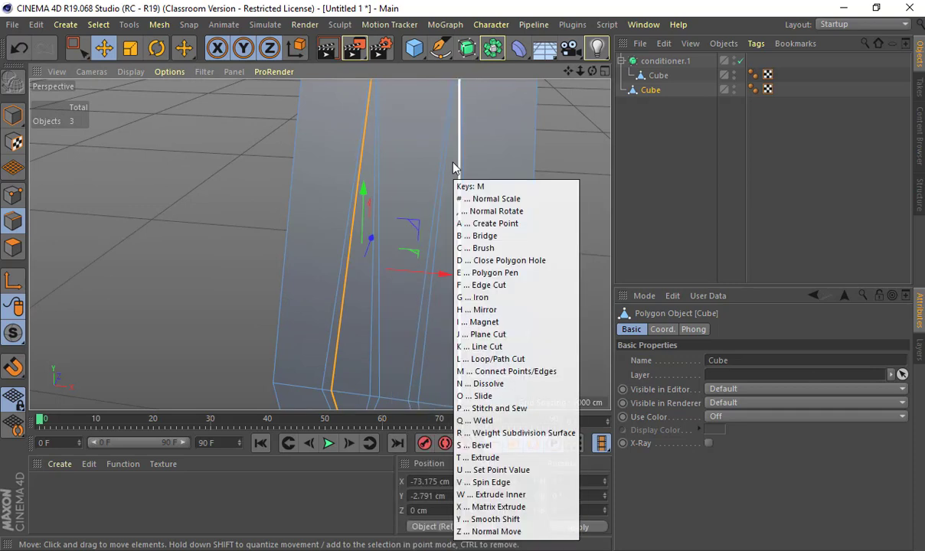
key(h)
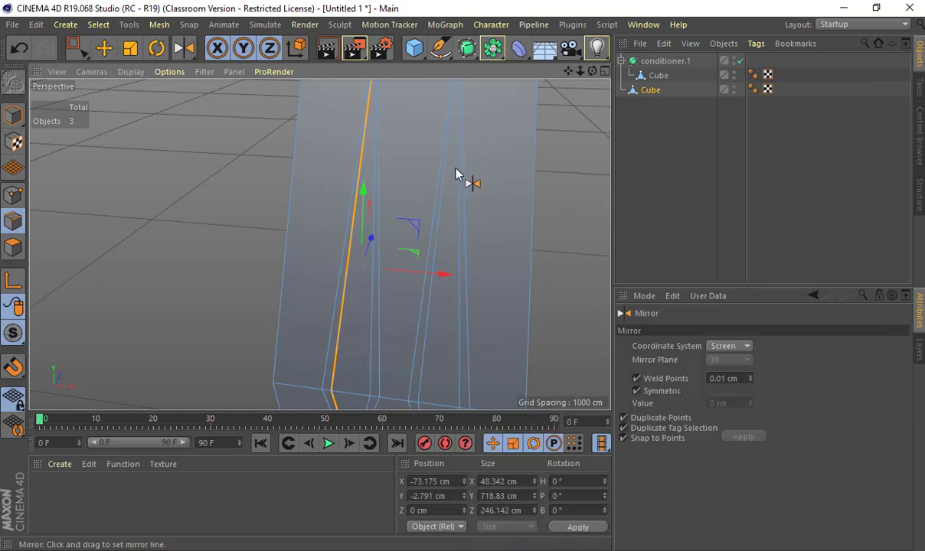
alt+drag(437, 185, 433, 168)
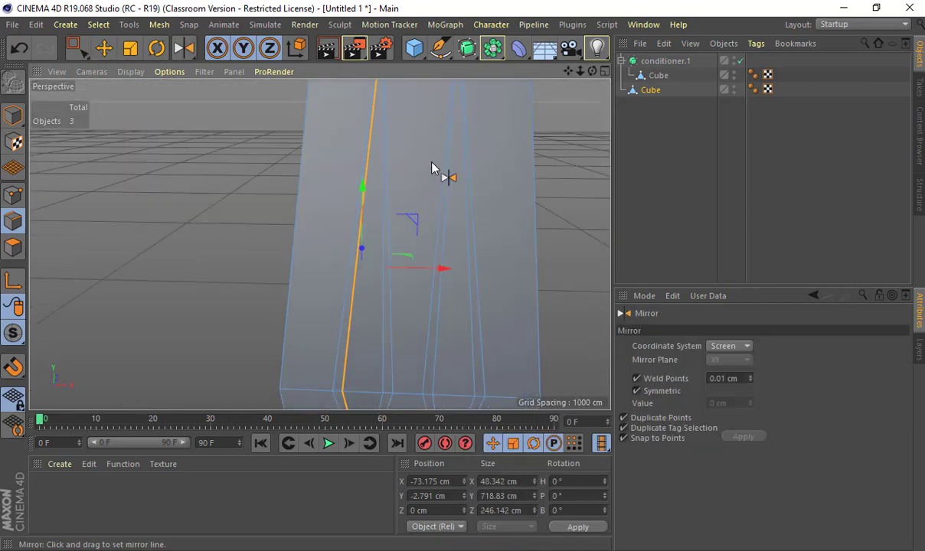
key(e)
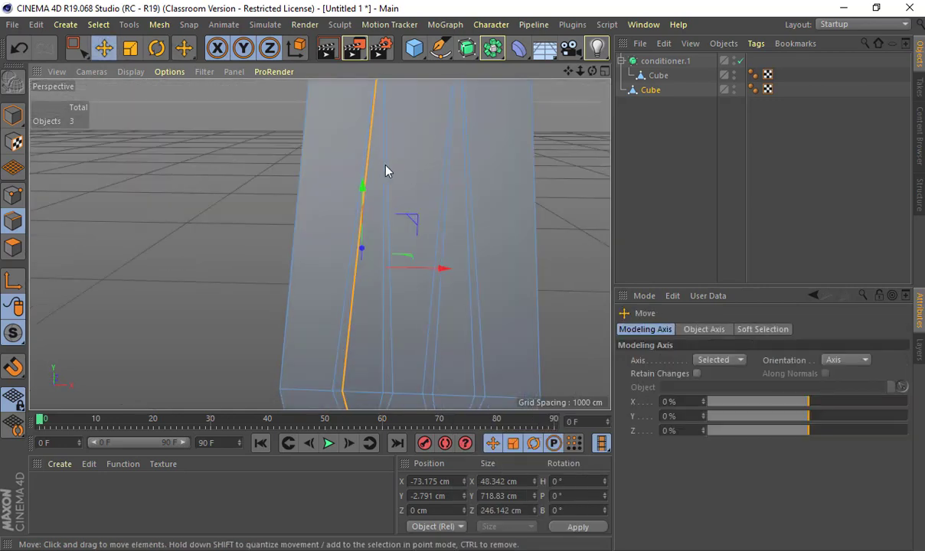
Step: Select alternate slanted vertical edge loops across the Cube's front face, keeping one loop of each closely spaced pair
shift+click(386, 165)
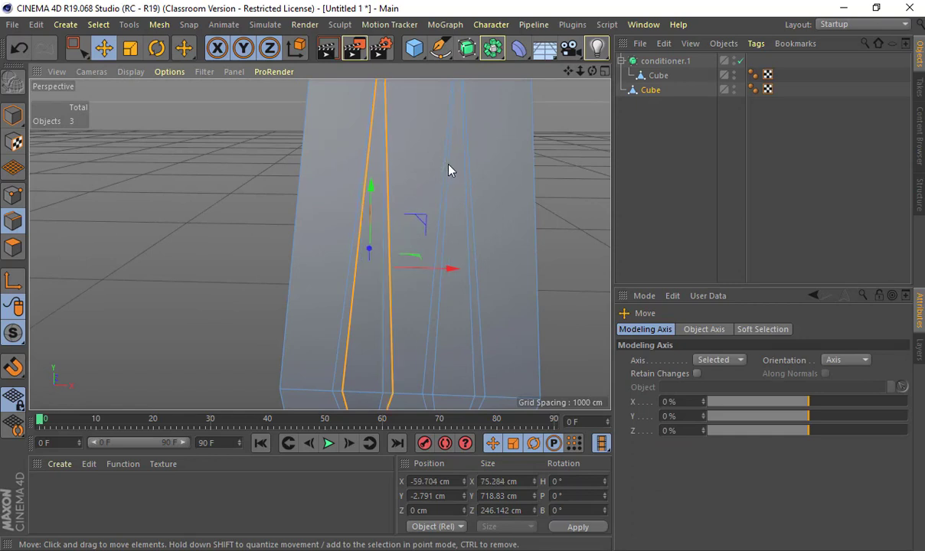
ctrl+click(385, 169)
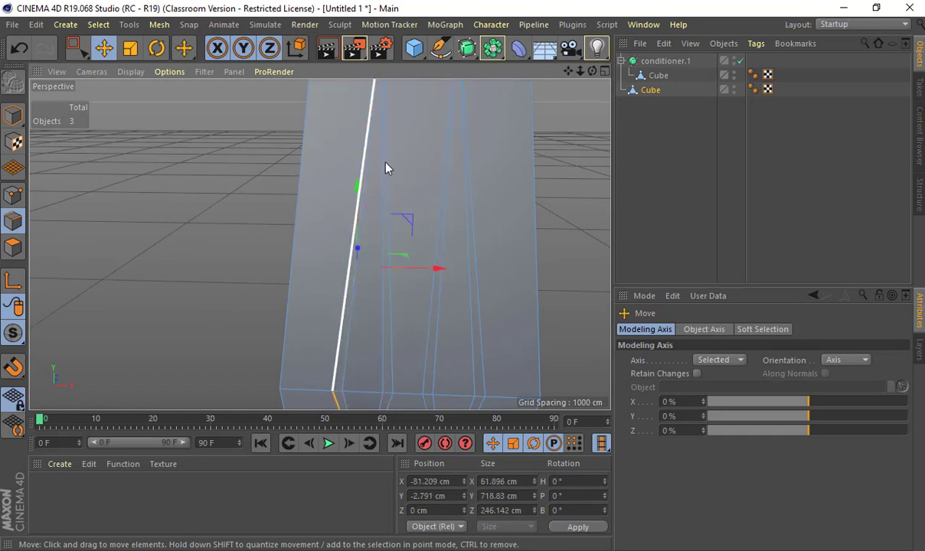
shift+click(388, 168)
shift+click(442, 172)
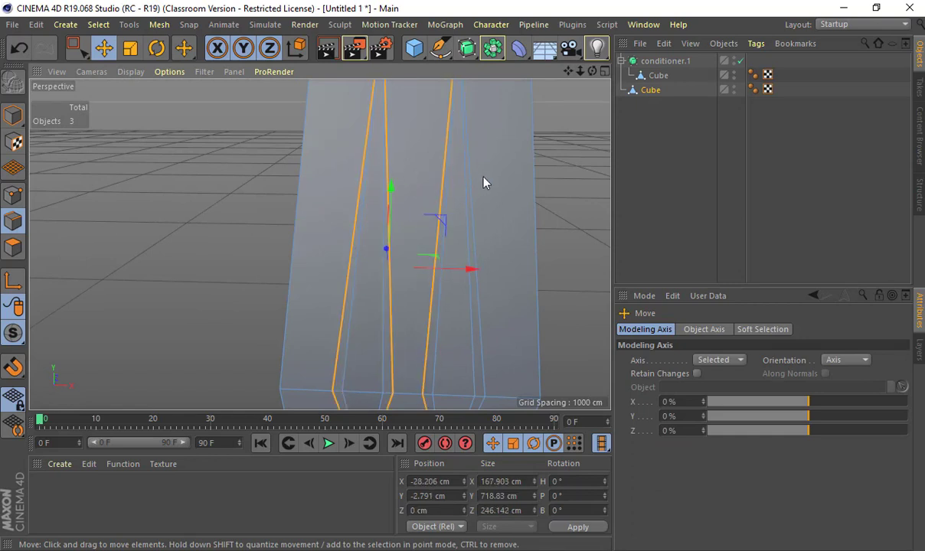
shift+click(476, 179)
Step: Add the horizontal edge loops along both rims and just above the recessed groove near the base to the selection
alt+middle_drag(495, 326, 444, 175)
alt+right_drag(430, 233, 473, 200)
alt+middle_drag(395, 295, 443, 202)
alt+right_drag(409, 194, 450, 208)
alt+drag(450, 207, 510, 192)
alt+drag(375, 228, 312, 165)
alt+right_drag(320, 243, 371, 221)
alt+middle_drag(298, 146, 379, 252)
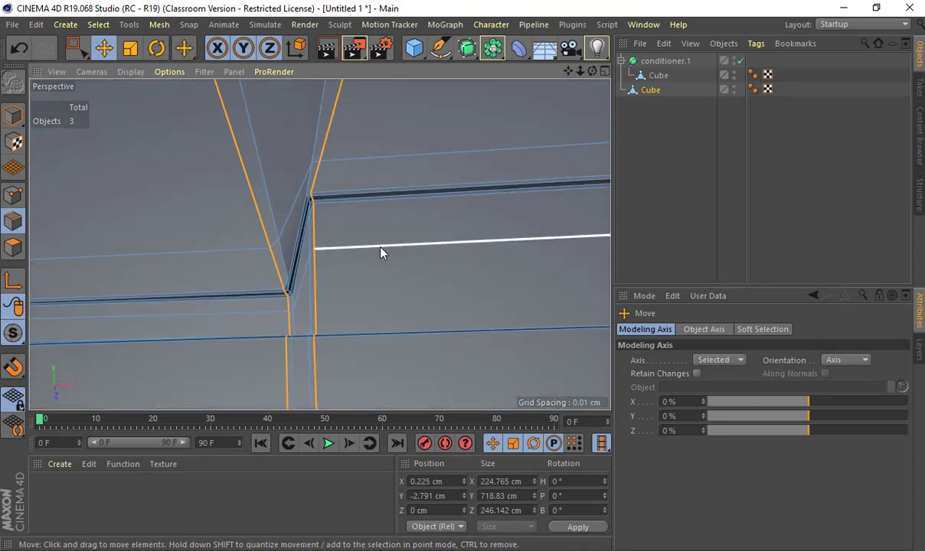
alt+drag(379, 251, 330, 200)
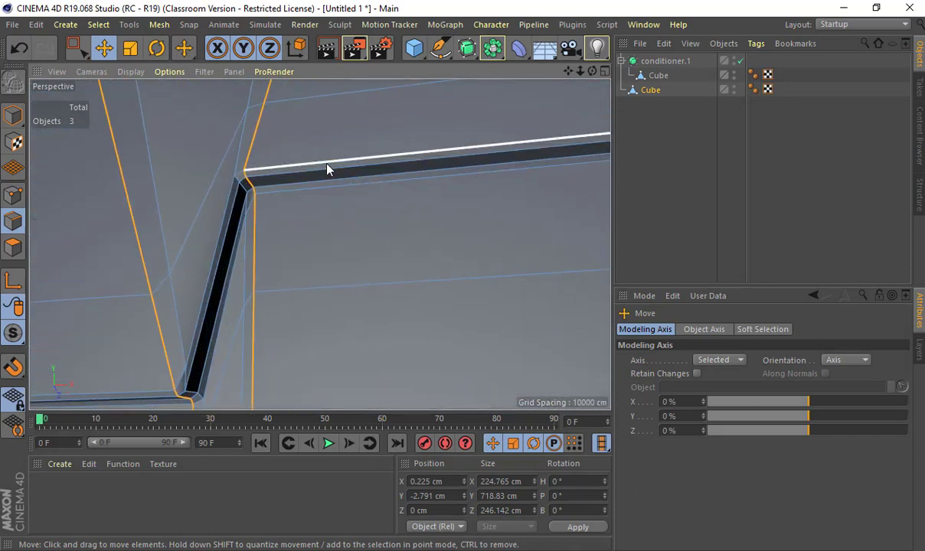
shift+click(327, 168)
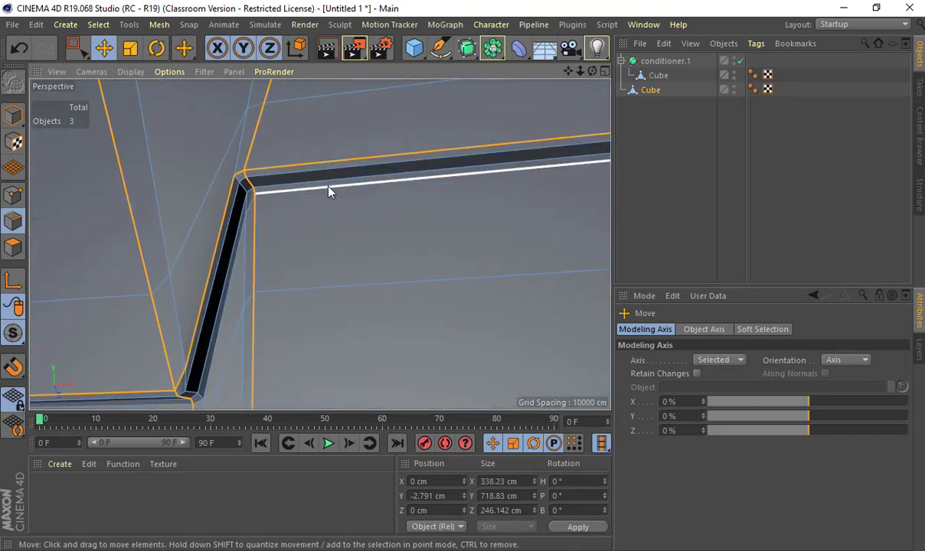
shift+click(325, 295)
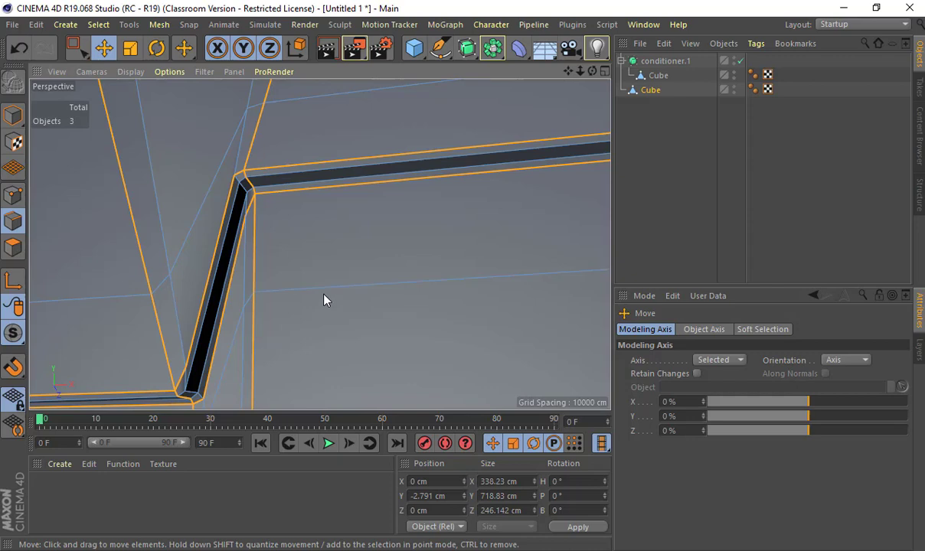
shift+click(212, 203)
Step: Add the remaining horizontal loops at the lower groove and the bevelled bottom edge of the Cube to the selection
alt+drag(425, 304, 271, 310)
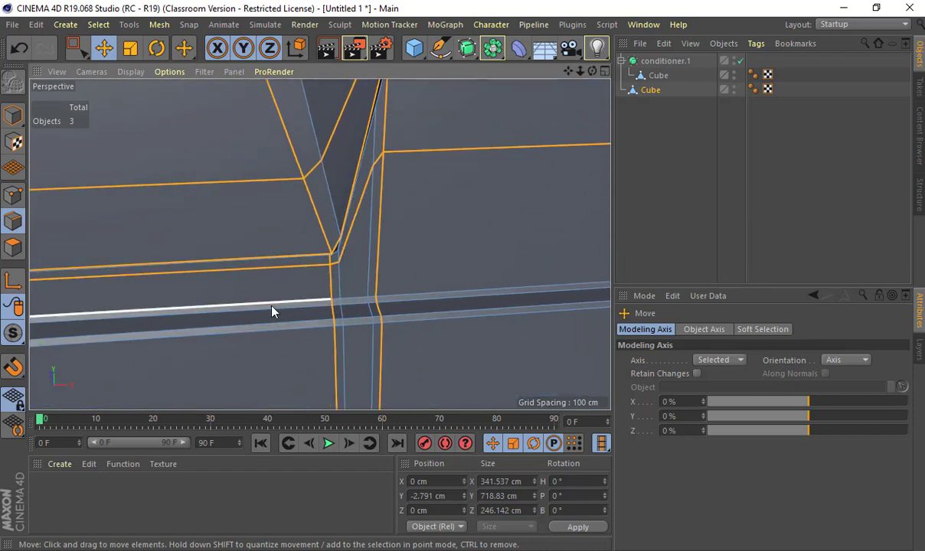
shift+click(274, 315)
shift+click(275, 329)
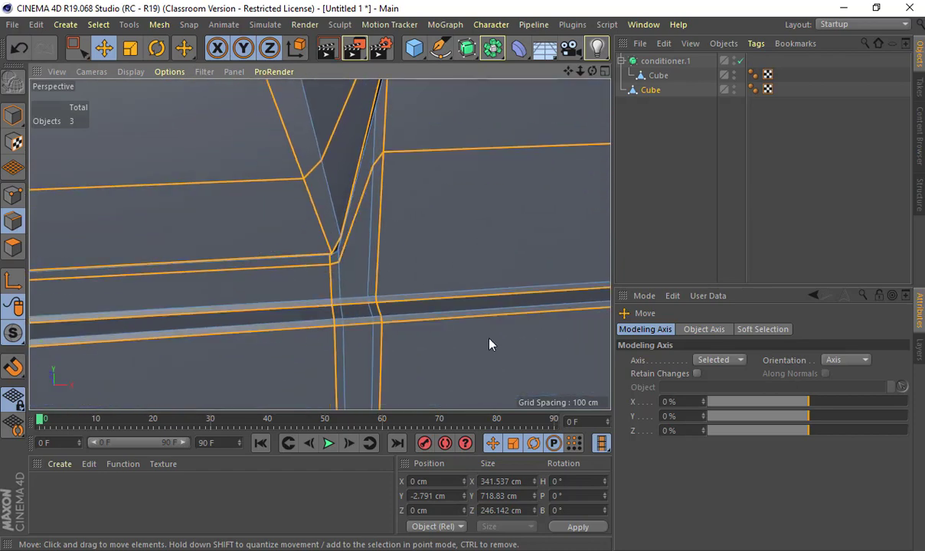
alt+drag(490, 341, 420, 212)
alt+right_drag(419, 212, 402, 187)
alt+drag(403, 188, 380, 169)
alt+right_drag(320, 244, 413, 312)
alt+drag(387, 305, 366, 305)
alt+right_drag(366, 304, 364, 303)
shift+click(363, 302)
shift+click(364, 327)
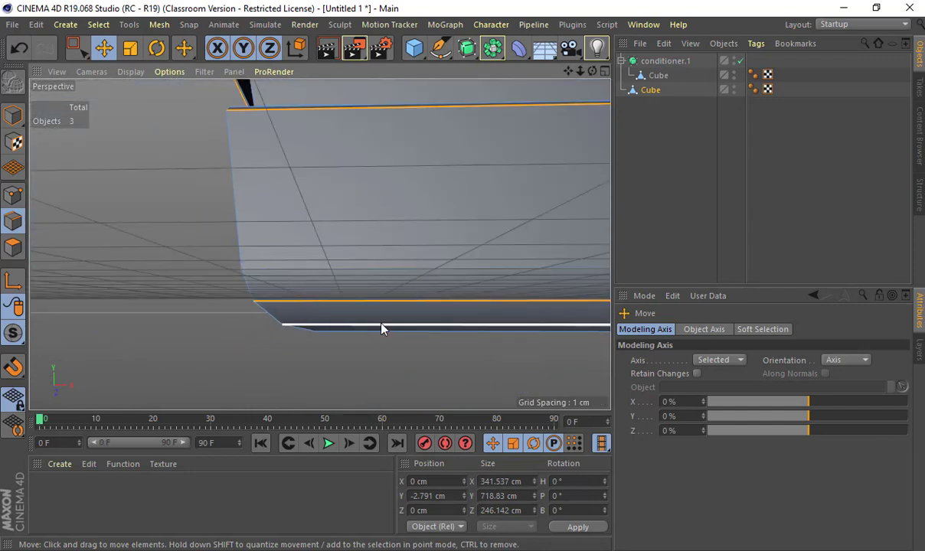
Step: Dissolve all the selected edge loops on the Cube
alt+drag(382, 327, 405, 348)
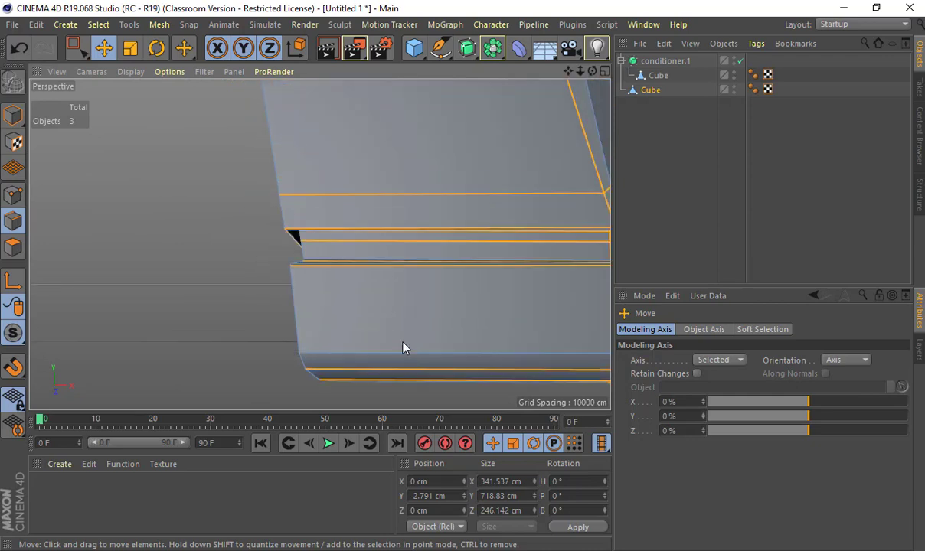
alt+drag(454, 308, 342, 108)
right_click(343, 109)
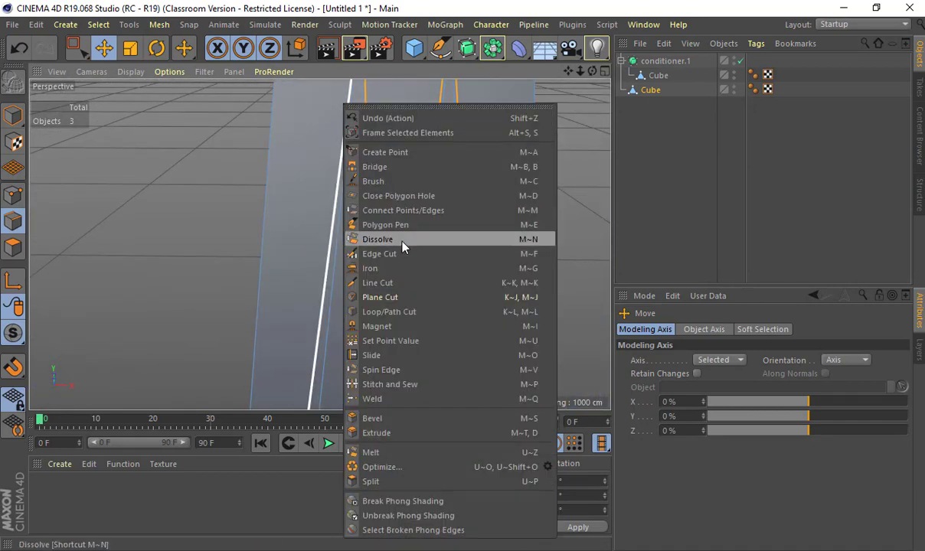
click(402, 243)
alt+right_drag(483, 224, 421, 231)
alt+drag(428, 251, 220, 177)
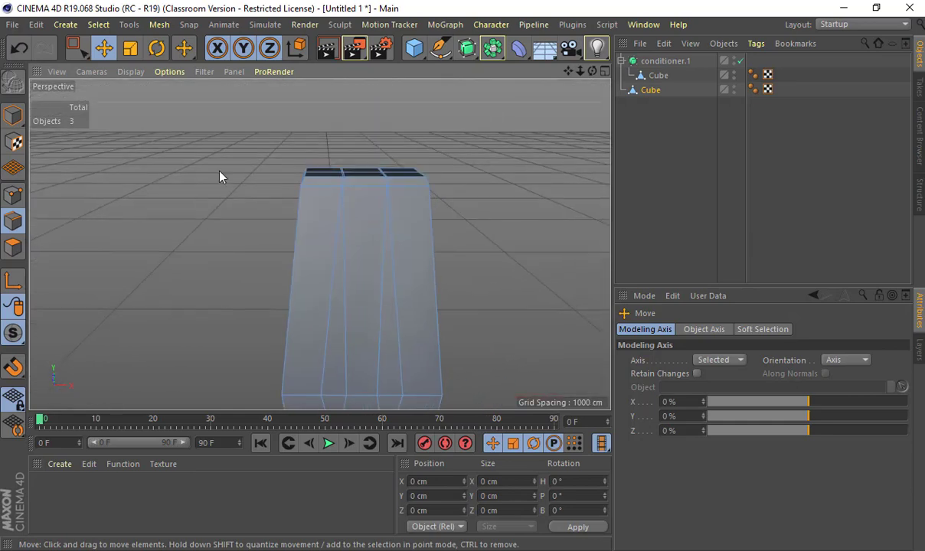
Step: In Points mode, select the upper points of the left inner vertical edges and scale them along X to about 68 cm
click(13, 194)
key(0)
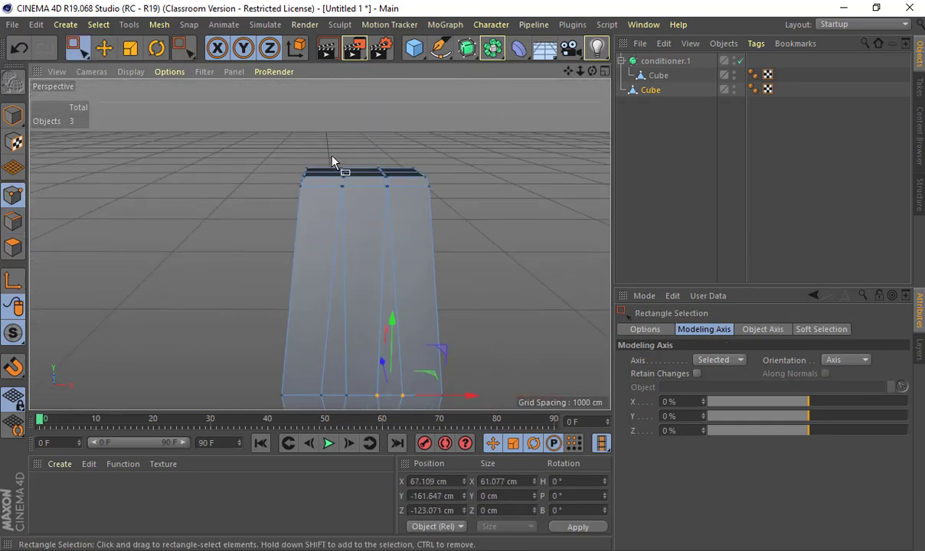
click(13, 220)
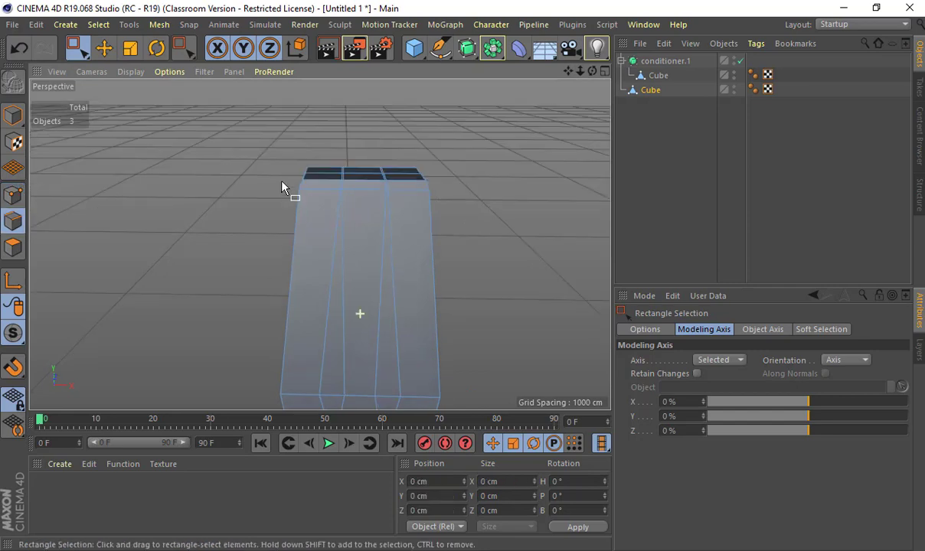
alt+drag(282, 183, 256, 196)
alt+middle_drag(109, 212, 46, 226)
click(13, 195)
alt+drag(151, 213, 215, 193)
key(e)
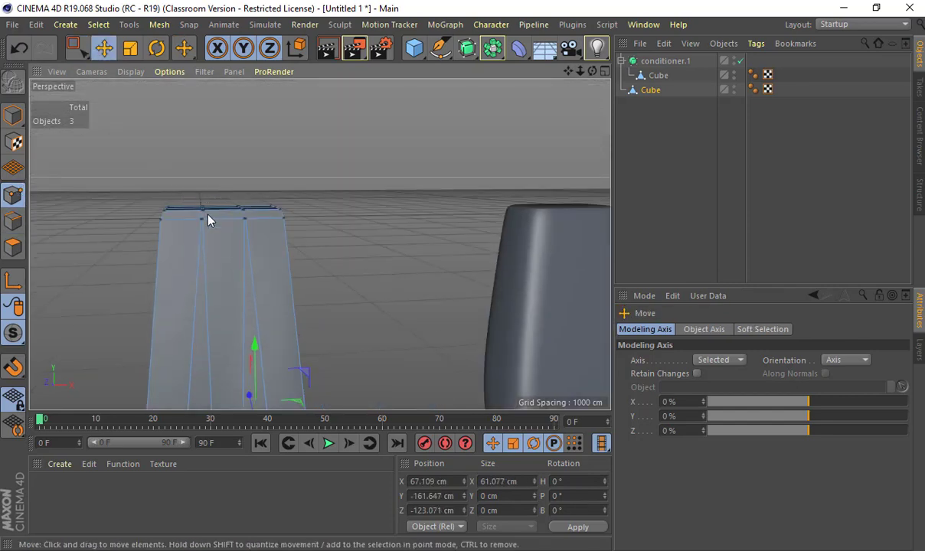
key(0)
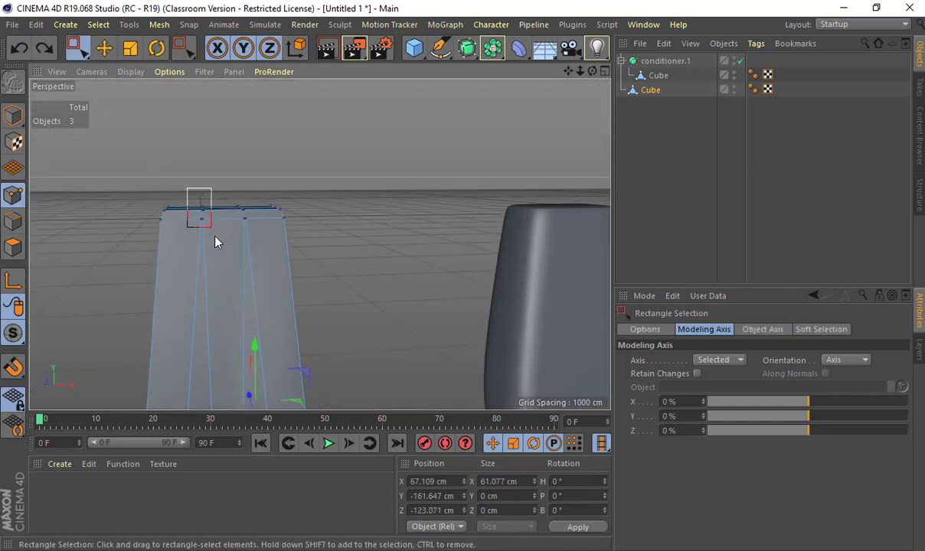
drag(215, 237, 217, 238)
key(t)
drag(281, 211, 345, 208)
drag(557, 197, 369, 240)
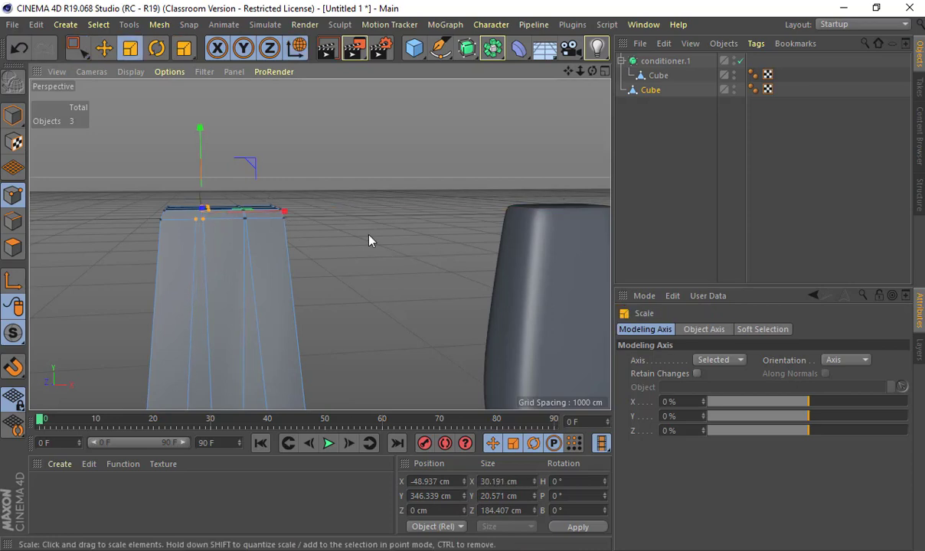
drag(287, 220, 379, 217)
Step: In the Front view, select the topmost row of those left inner points and move it along X to about -62.7 cm
alt+drag(363, 256, 373, 269)
alt+middle_drag(373, 269, 466, 273)
alt+drag(466, 274, 581, 268)
alt+drag(289, 237, 371, 238)
middle_click(371, 237)
middle_click(426, 289)
alt+middle_drag(364, 146, 412, 346)
scroll(369, 271, up, 10)
scroll(345, 280, down, 3)
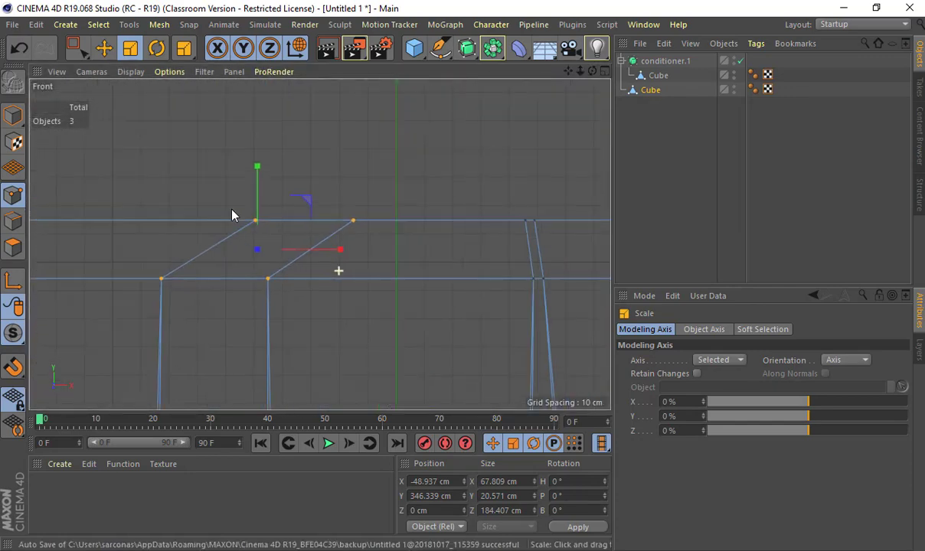
key(0)
drag(198, 162, 374, 238)
key(e)
drag(304, 226, 297, 225)
scroll(320, 192, down, 5)
scroll(305, 214, down, 3)
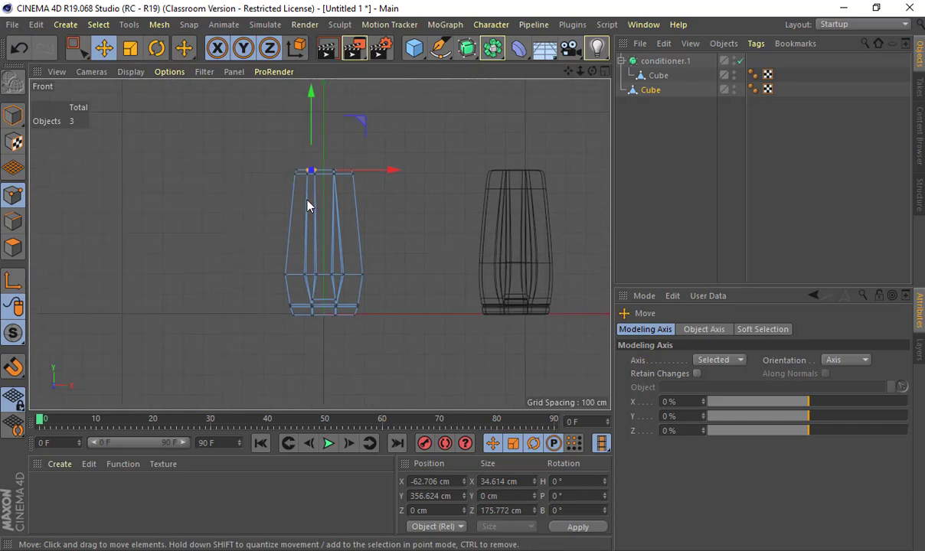
Step: Add a vertical loop cut through the middle section of the Cube with a 50% offset
key(space)
middle_click(313, 192)
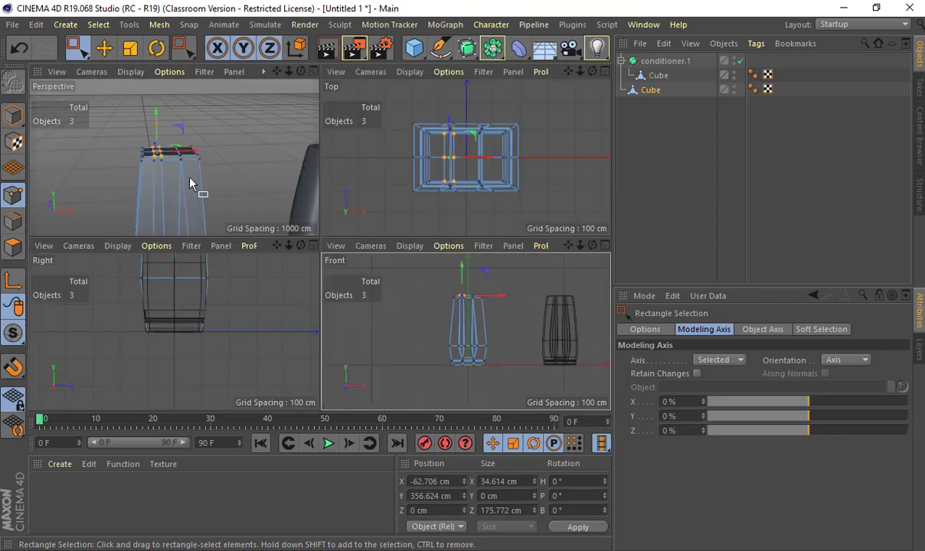
middle_click(189, 177)
scroll(309, 196, down, 2)
alt+middle_drag(308, 196, 268, 131)
key(k)
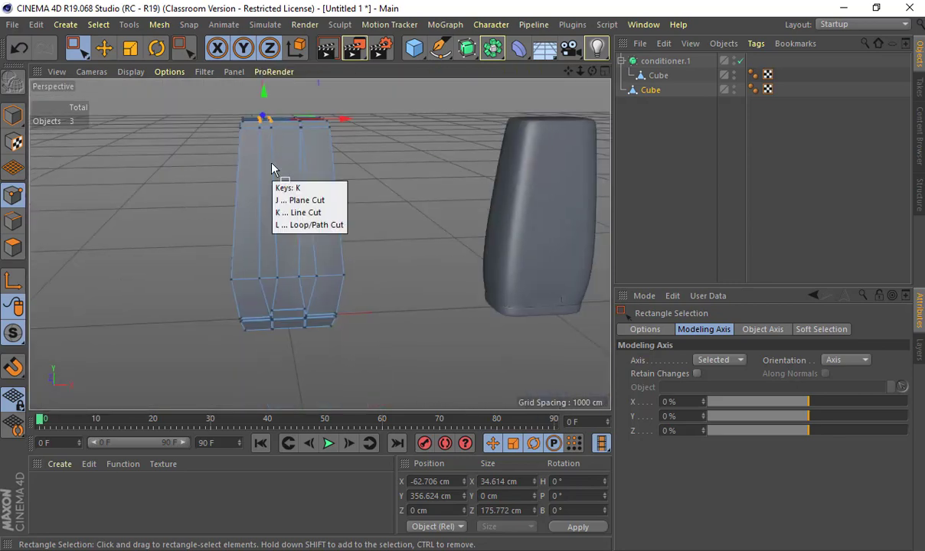
key(l)
click(284, 131)
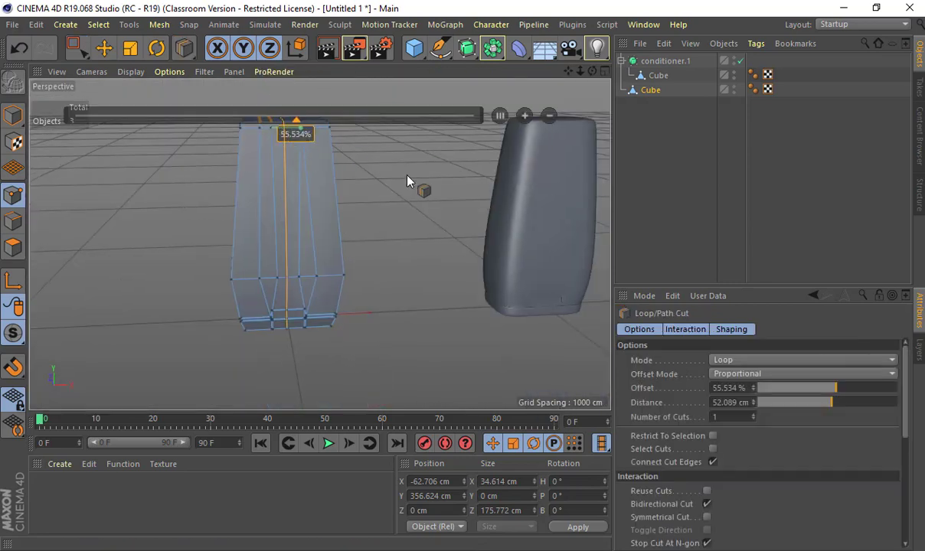
double_click(295, 136)
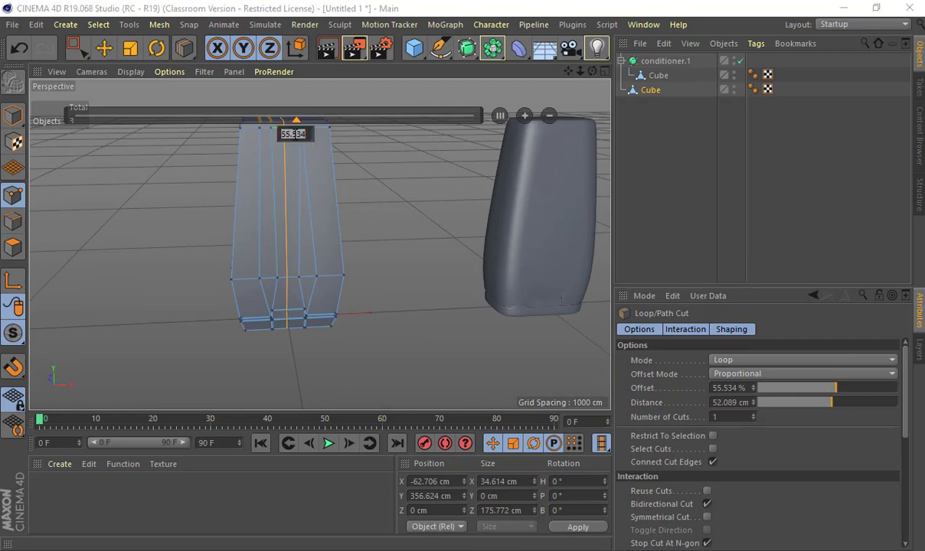
text(50)
key(Return)
alt+drag(356, 178, 318, 170)
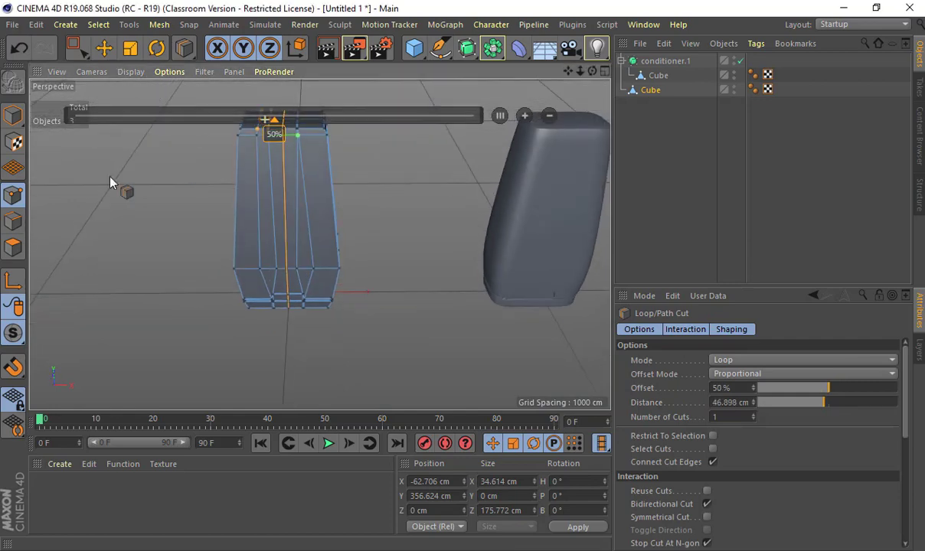
Step: Switch to Polygons mode and try to rectangle-select the Cube's right half in the Front view
click(13, 247)
alt+drag(274, 210, 291, 239)
middle_click(295, 241)
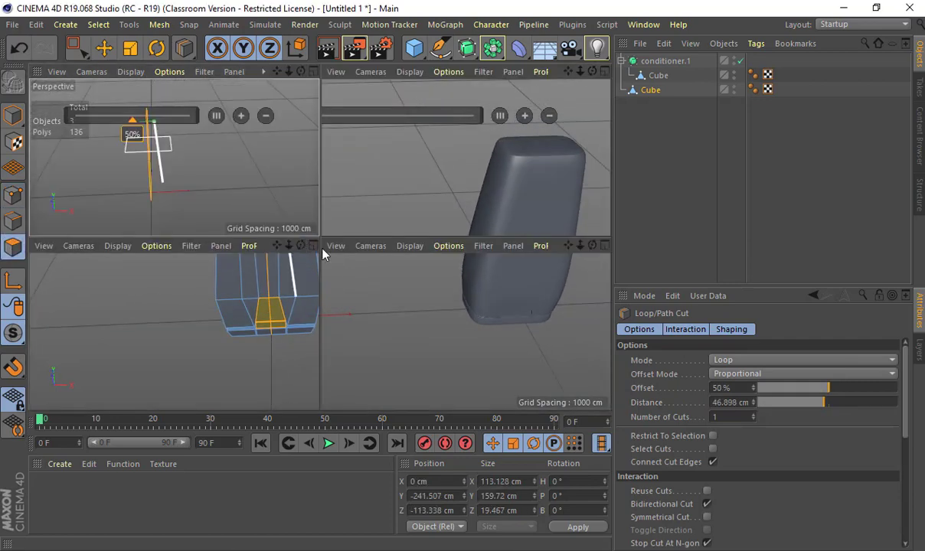
middle_click(432, 325)
scroll(381, 246, up, 3)
scroll(127, 192, up, 1)
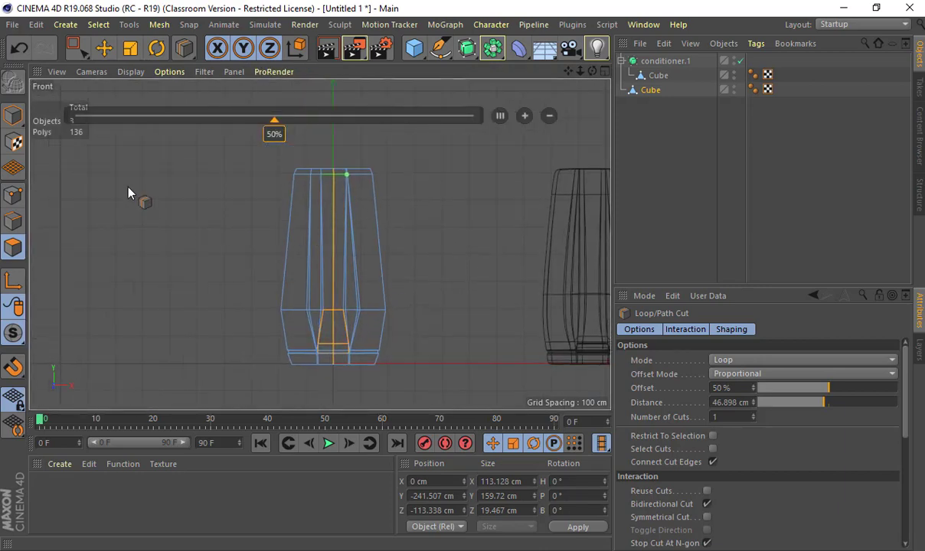
click(79, 47)
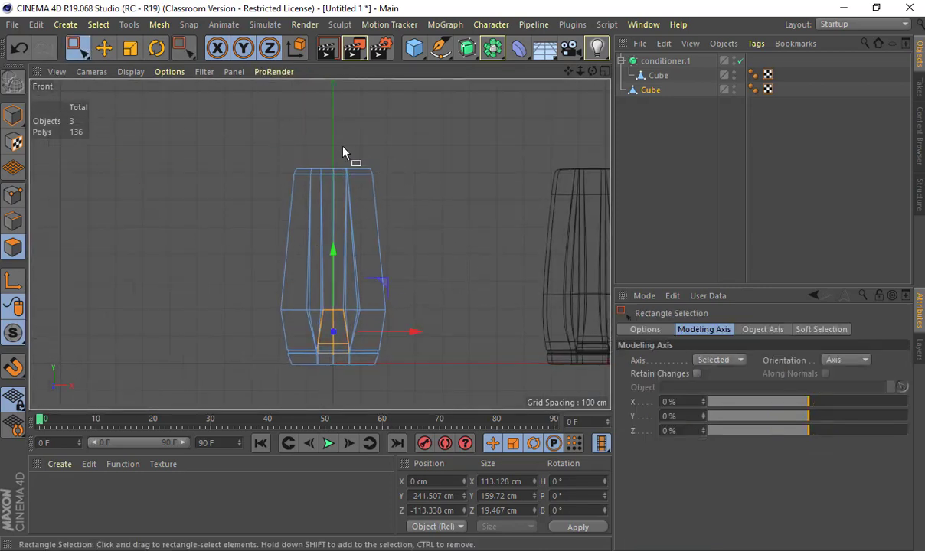
drag(335, 147, 569, 411)
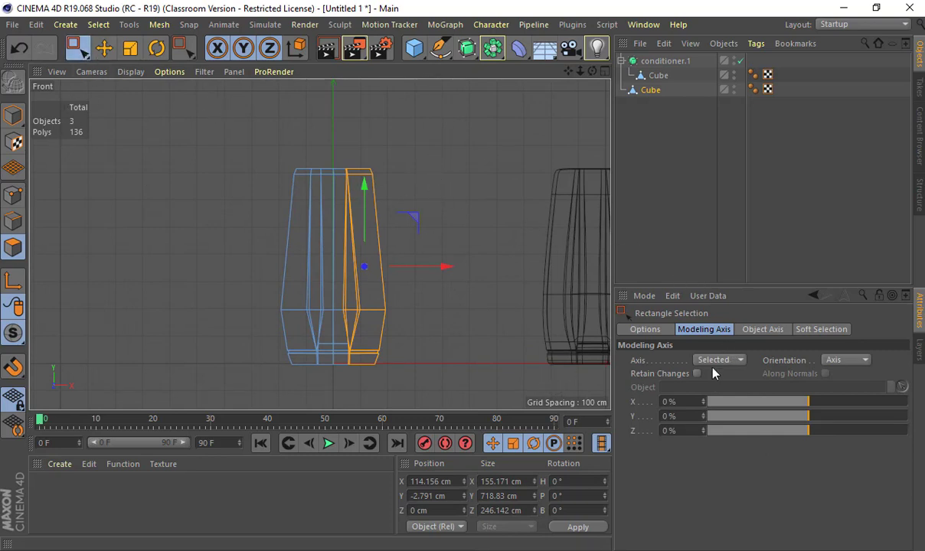
Step: Enable Tolerant Selection for the Rectangle Selection tool, reselect the polygons right of the centre cut and delete them
click(651, 329)
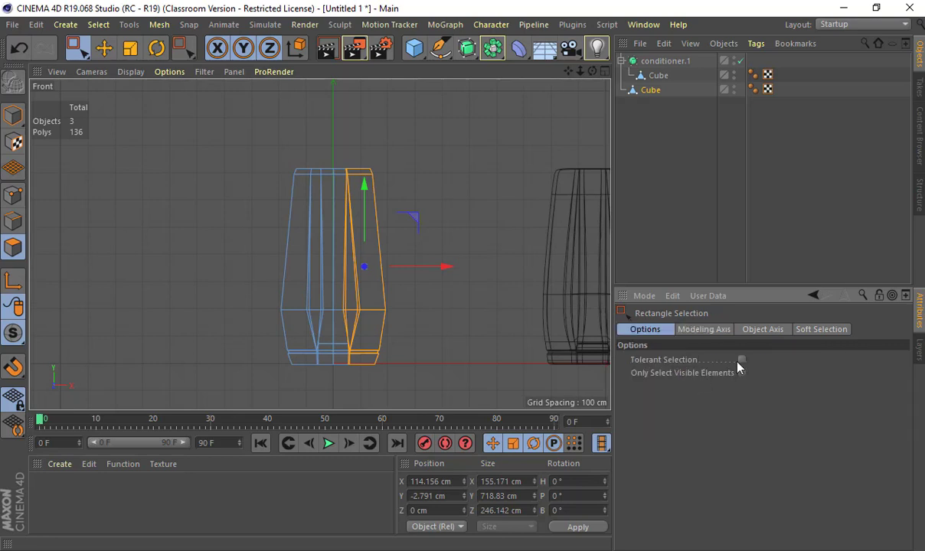
click(741, 361)
click(337, 142)
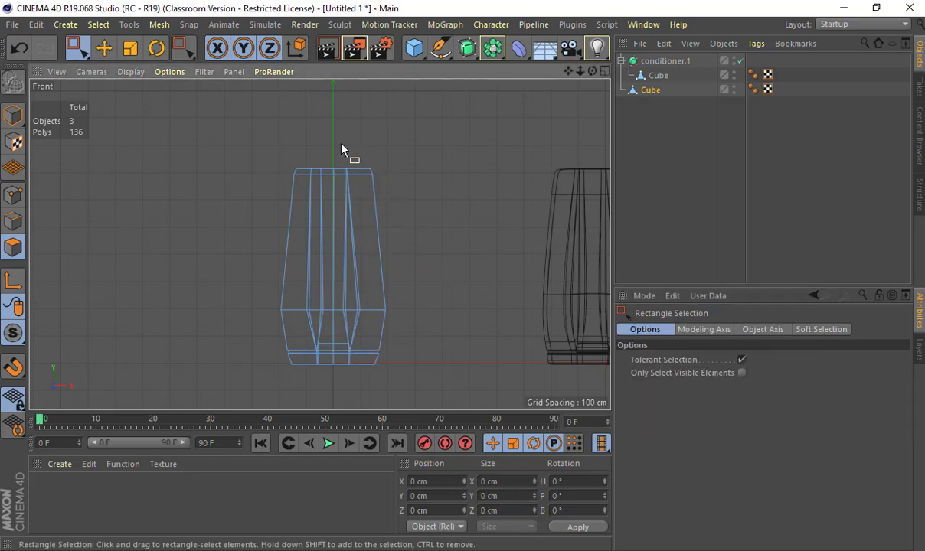
drag(439, 387, 430, 351)
key(Delete)
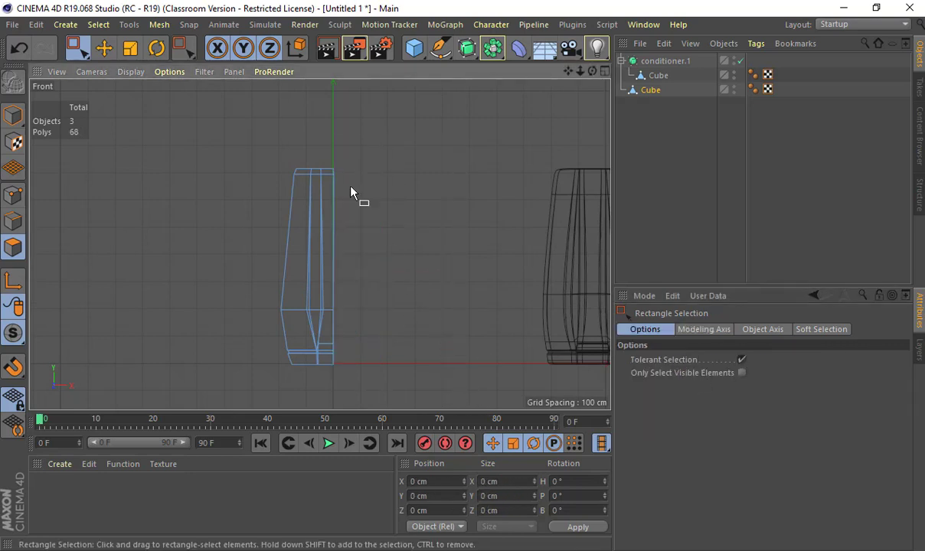
Step: In Edges mode, select the open centre edge loop of the remaining half and flatten it along X to 0 cm
middle_click(291, 163)
middle_click(251, 153)
alt+drag(245, 201, 277, 209)
click(13, 221)
alt+right_drag(248, 228, 375, 232)
key(e)
double_click(256, 195)
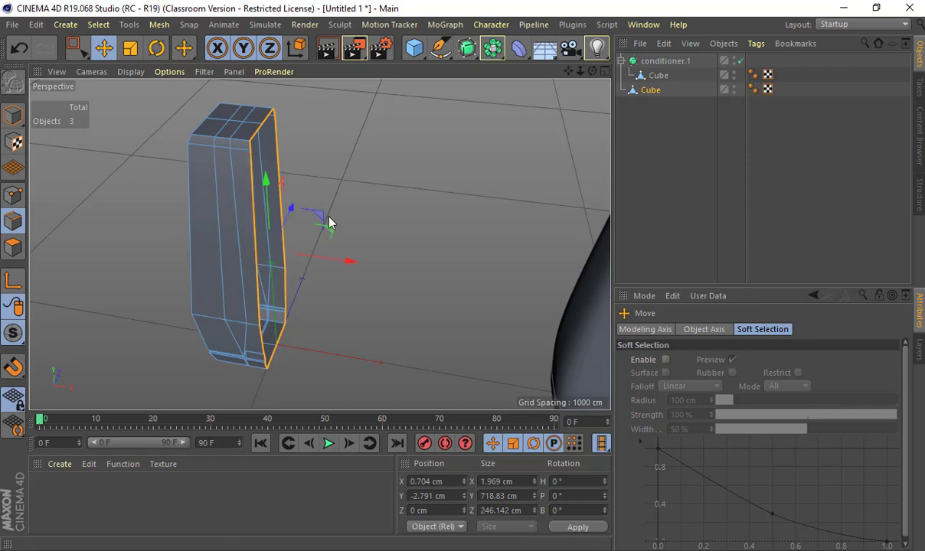
key(t)
drag(351, 261, 269, 255)
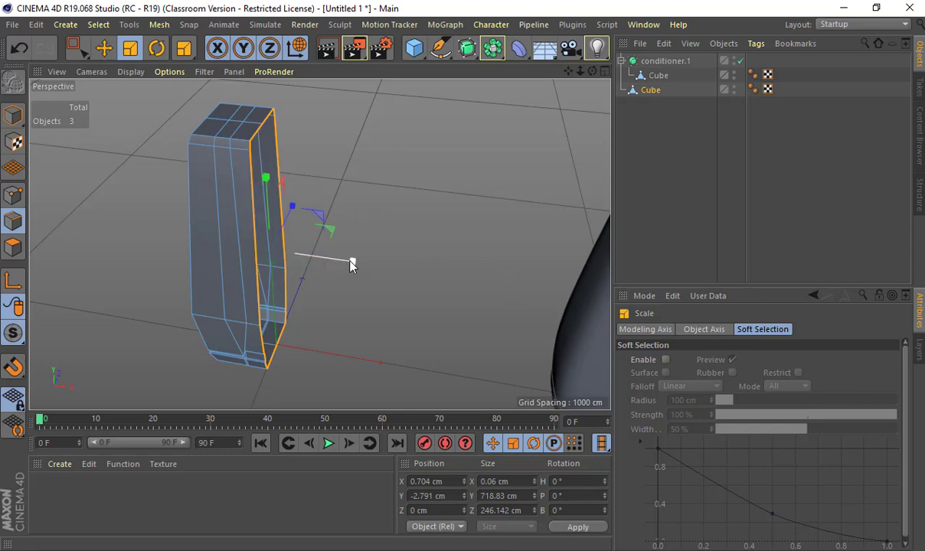
drag(350, 262, 341, 233)
Step: Inspect the half Cube's open centre edge loop against the vertical axis up close in the Front view and activate the Move tool
middle_click(343, 233)
middle_click(461, 340)
alt+right_drag(363, 274, 462, 205)
alt+right_drag(310, 140, 314, 194)
alt+middle_drag(182, 395, 286, 211)
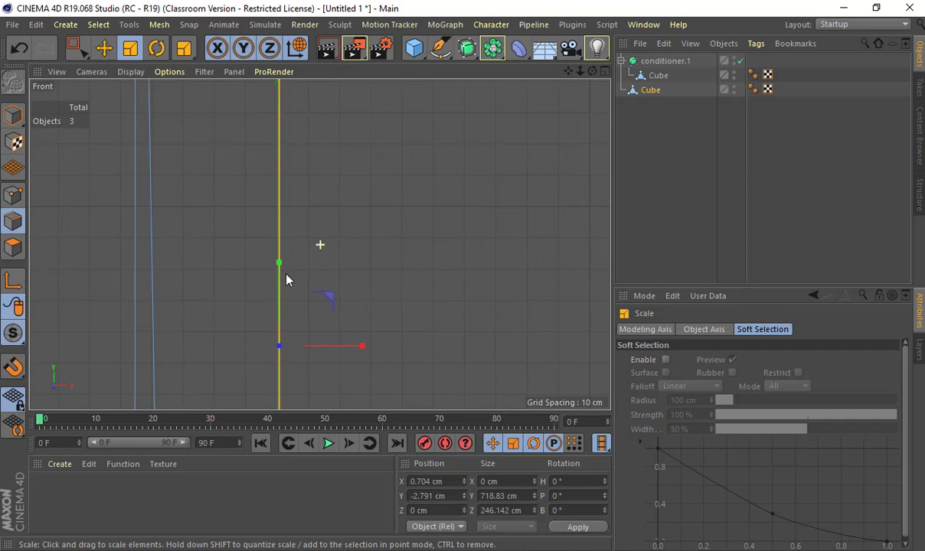
alt+middle_drag(287, 275, 372, 268)
alt+right_drag(373, 268, 336, 263)
alt+middle_drag(336, 263, 233, 246)
alt+middle_drag(244, 293, 244, 204)
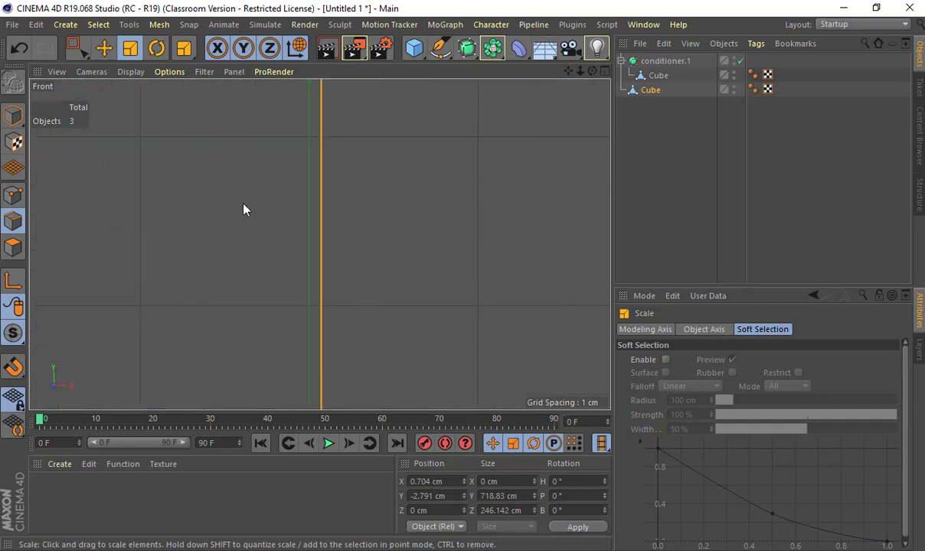
alt+middle_drag(276, 252, 252, 190)
alt+middle_drag(266, 280, 272, 110)
key(e)
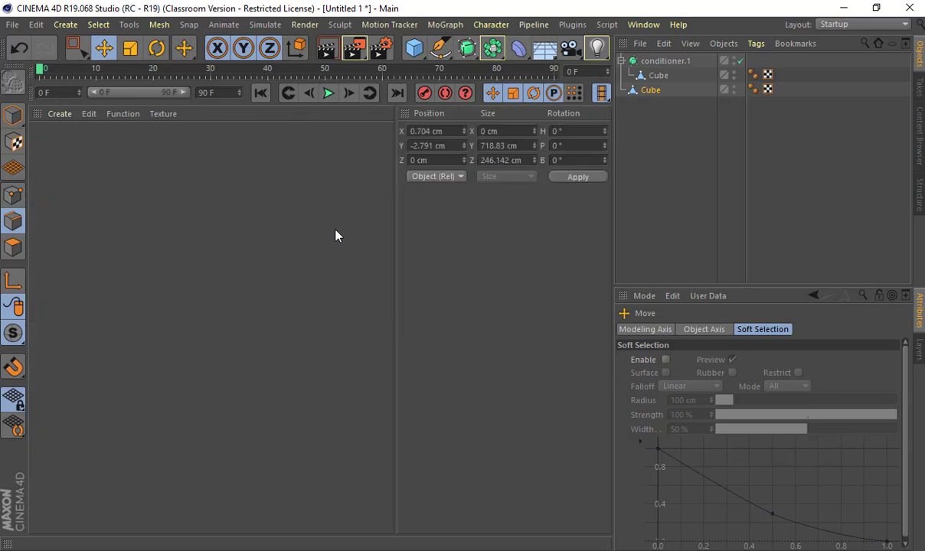
Step: Switch the interface layout to Standard
click(641, 24)
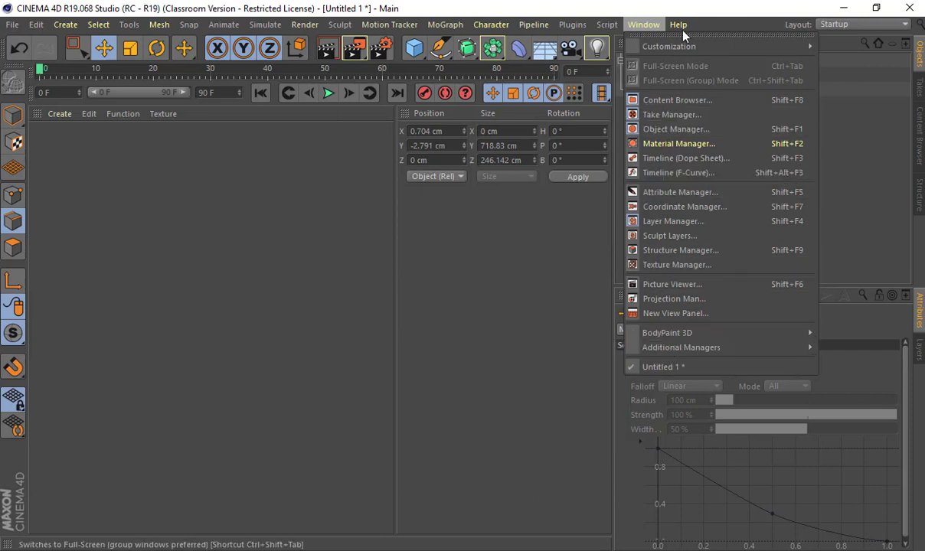
mouse_move(676, 35)
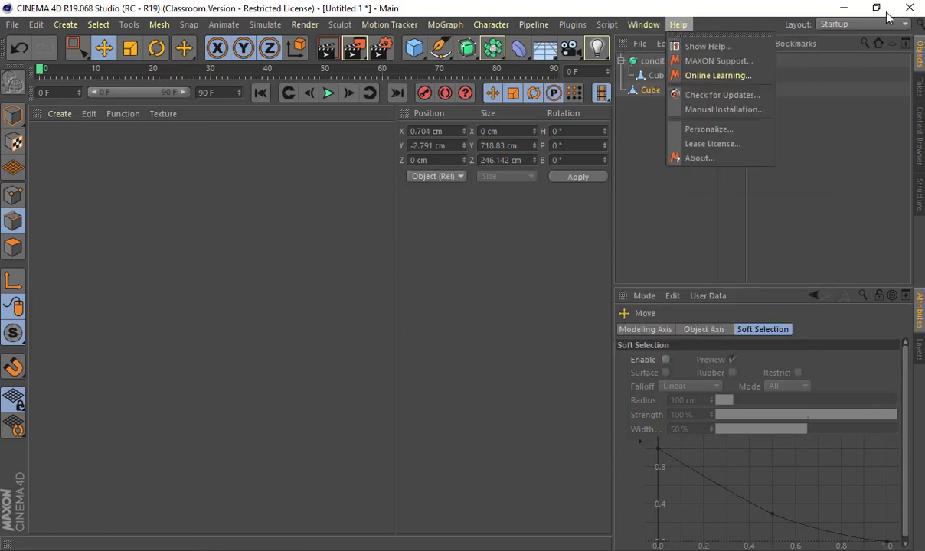
click(839, 21)
click(821, 23)
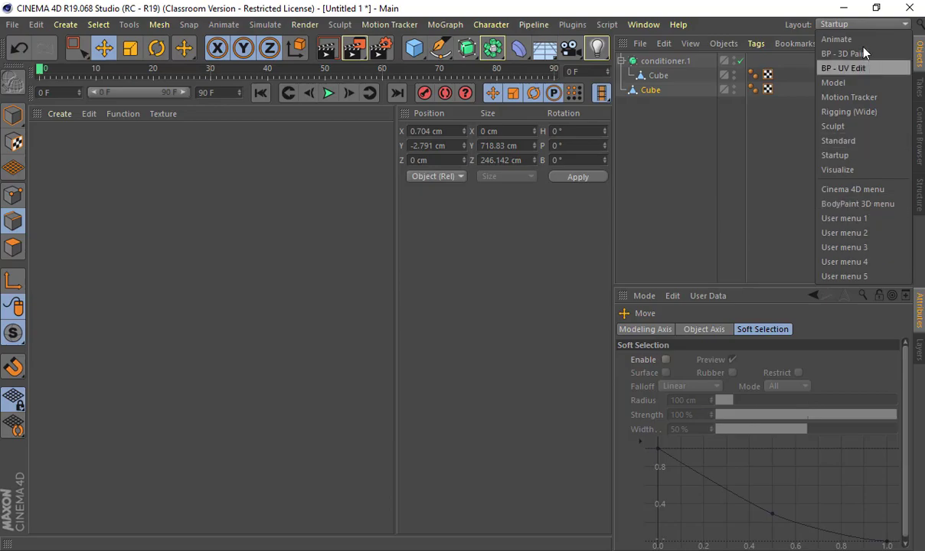
click(838, 141)
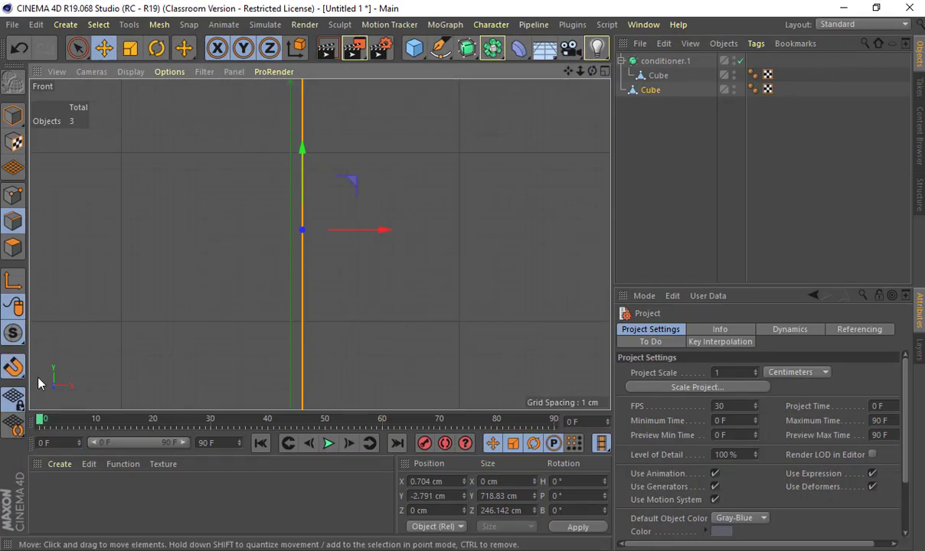
Step: Set up workplane and grid snapping, and move the selected centre edge loop onto X 0 cm
click(14, 367)
click(82, 408)
click(16, 371)
click(69, 434)
click(14, 367)
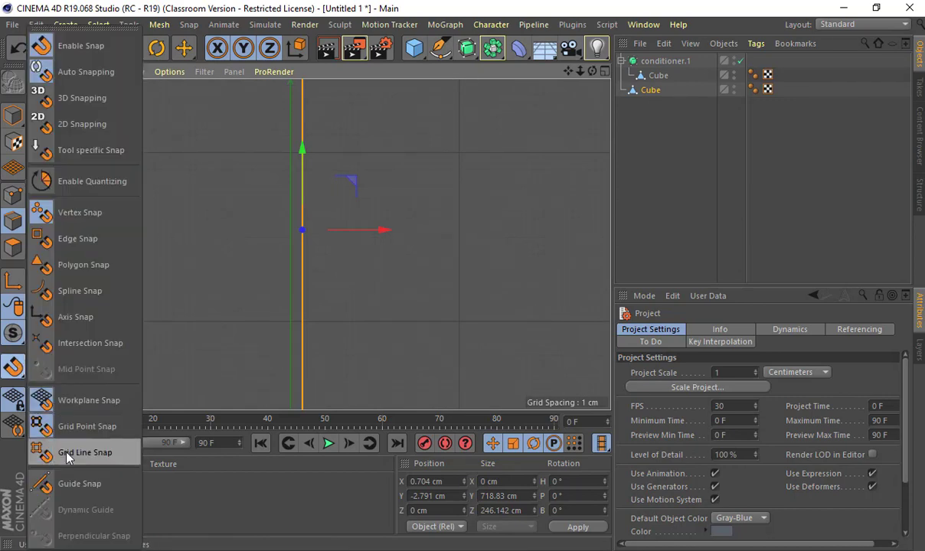
click(62, 426)
drag(381, 231, 367, 232)
Step: Return to the Perspective view in Model mode and place the half Cube under a new Symmetry object
middle_click(388, 141)
middle_click(274, 153)
alt+drag(305, 176, 331, 230)
click(15, 116)
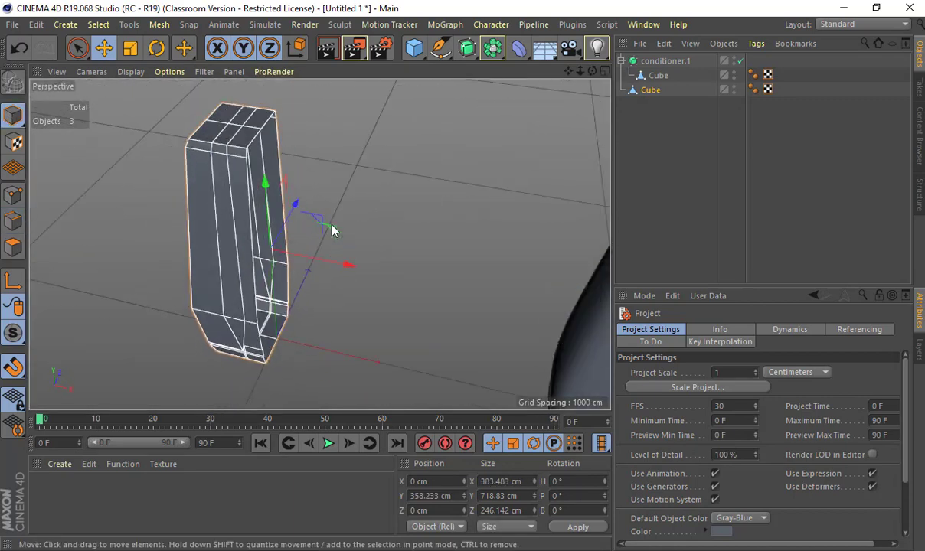
click(492, 48)
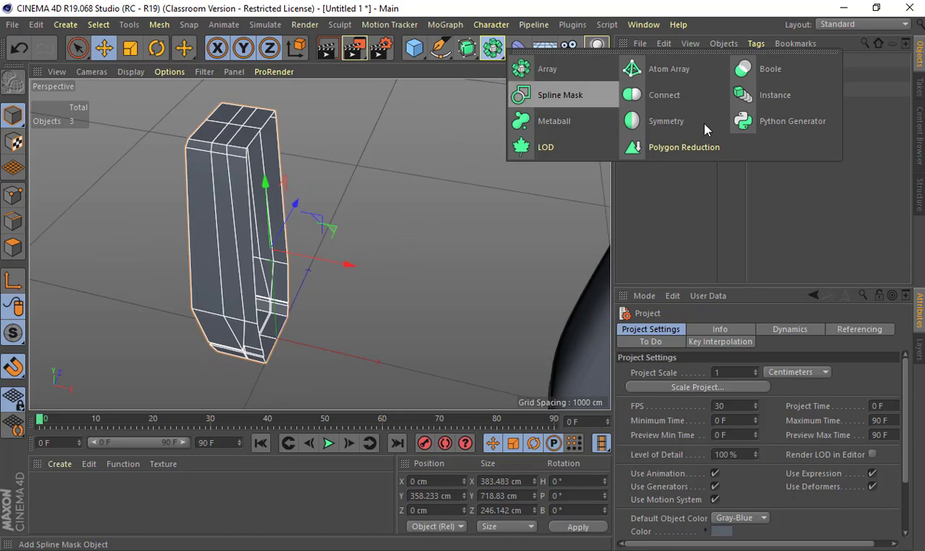
click(705, 130)
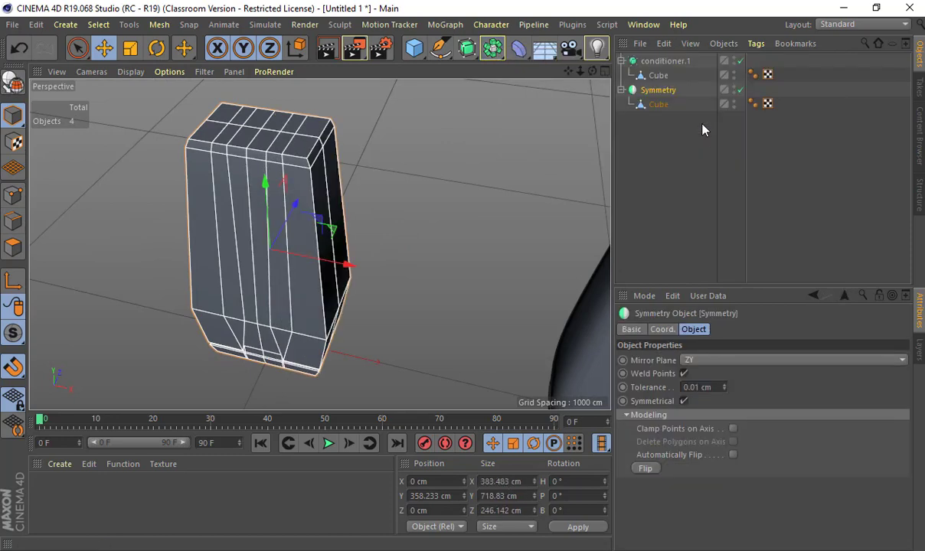
Step: Select the Cube inside the Symmetry object and pick a lengthwise edge on its top face in Edges mode
click(660, 104)
alt+drag(481, 167, 553, 164)
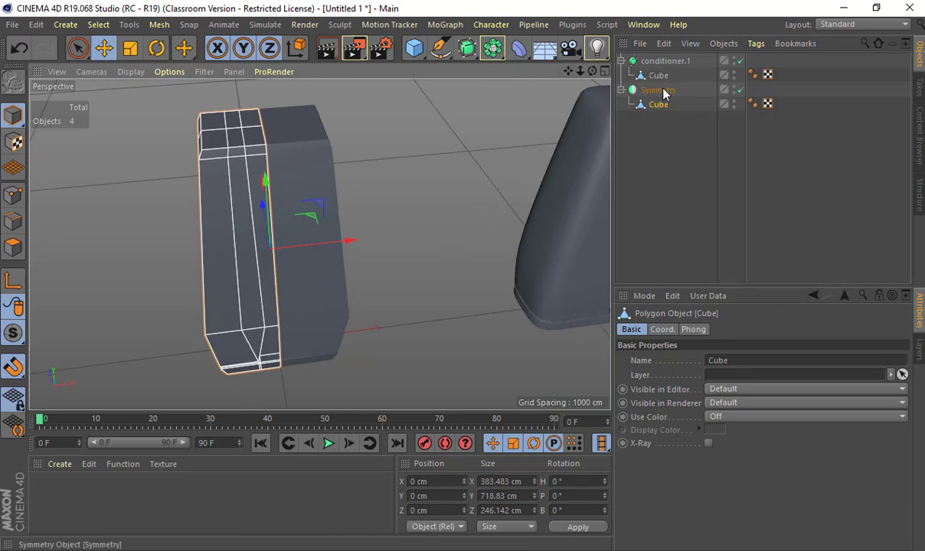
click(655, 90)
click(663, 104)
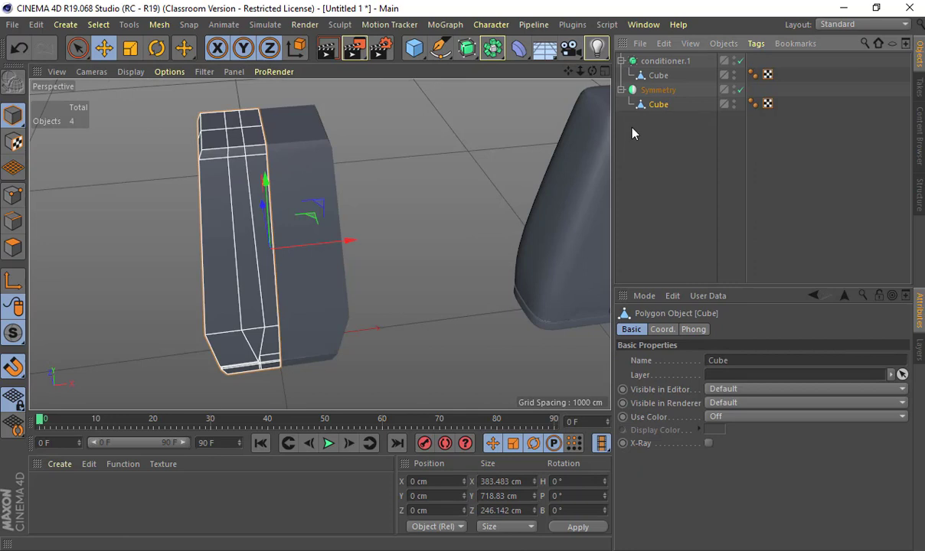
click(12, 220)
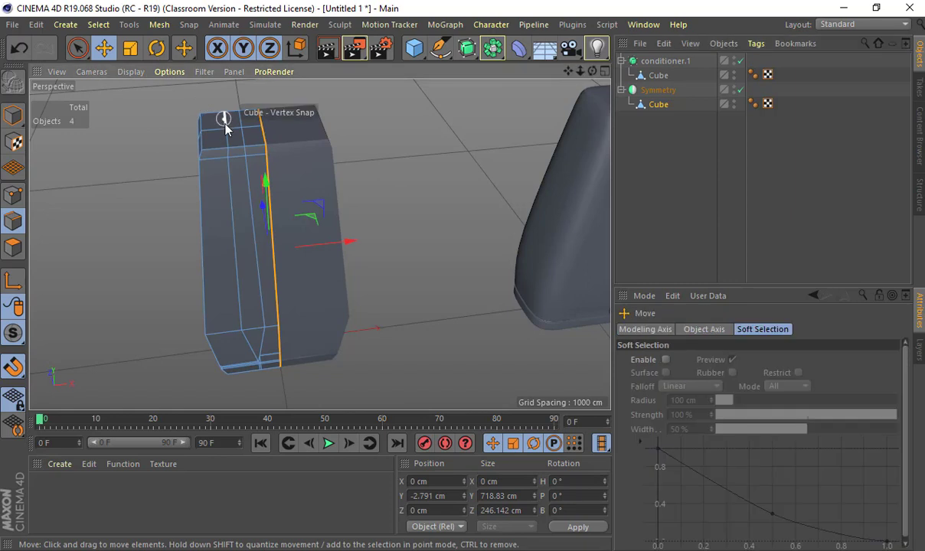
click(206, 135)
Step: Display the model with Gouraud Shading (Lines), try shifting the top edge along X and undo the last move
scroll(204, 142, up, 3)
alt+drag(291, 158, 212, 187)
click(130, 71)
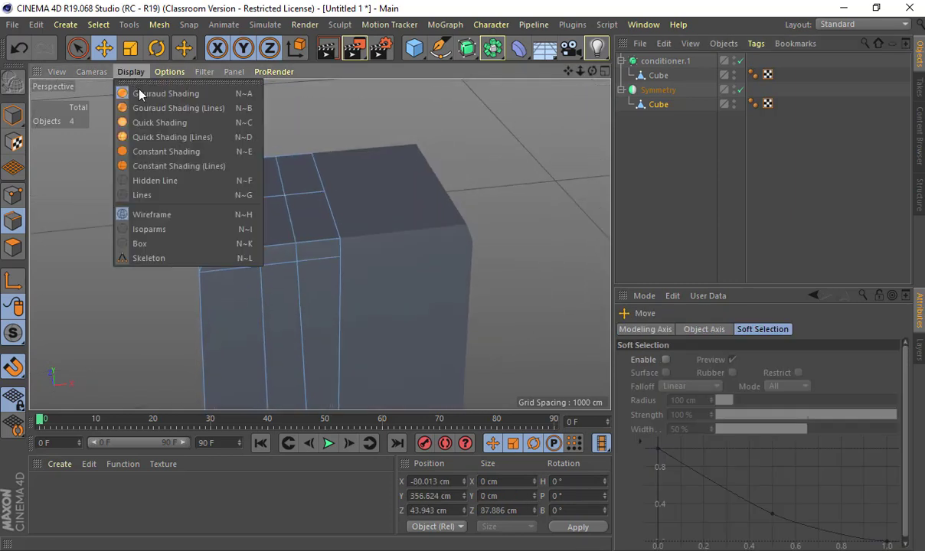
click(142, 100)
mouse_move(213, 188)
mouse_down()
mouse_move(196, 186)
mouse_move(215, 185)
mouse_move(203, 186)
mouse_up()
key(ctrl+z)
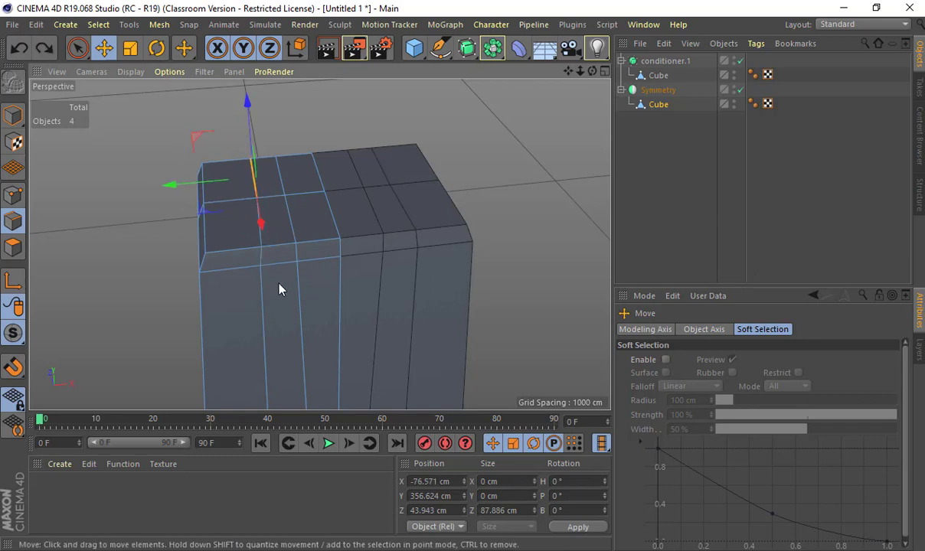
Step: Select the cut line running down the base's front lip and across its underside, and move it outward along X
alt+drag(279, 289, 258, 195)
alt+middle_drag(259, 191, 249, 106)
alt+drag(320, 243, 291, 79)
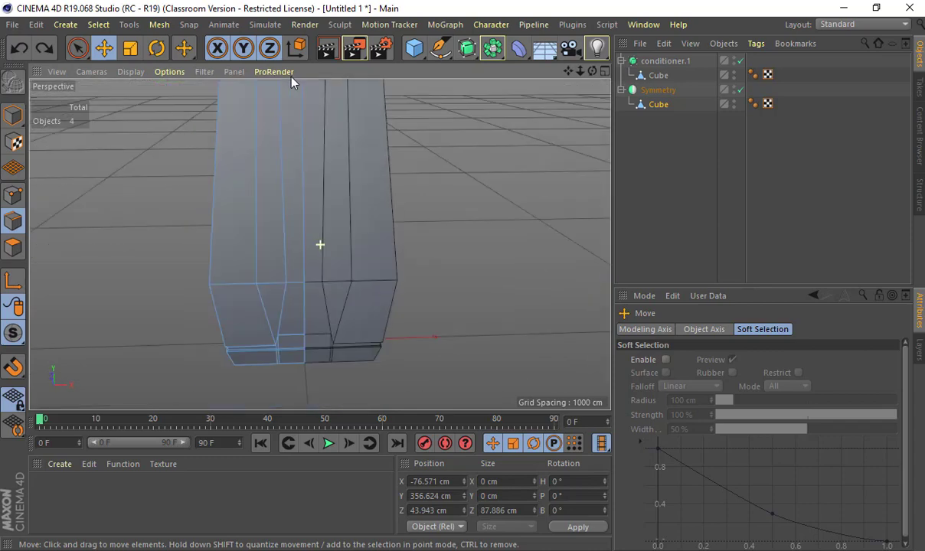
alt+right_drag(268, 228, 349, 279)
alt+drag(320, 226, 275, 215)
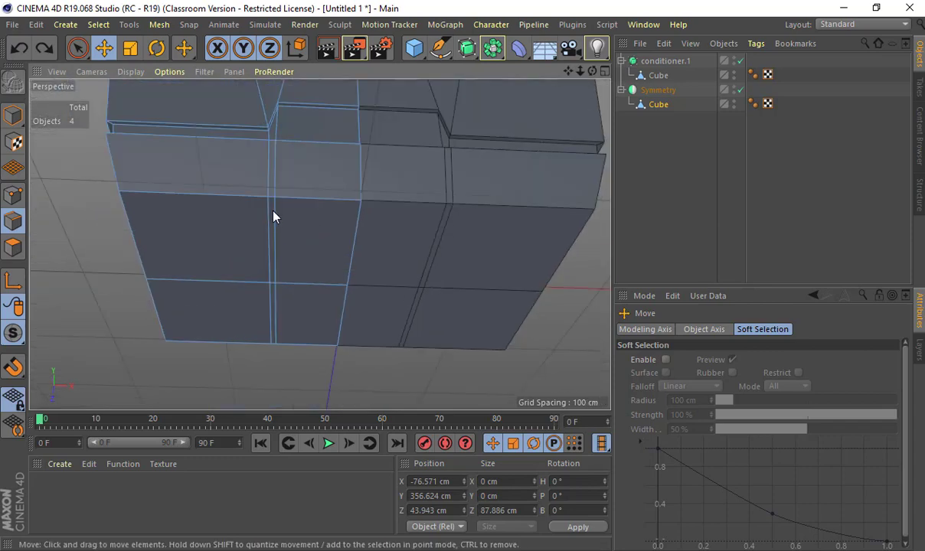
click(267, 189)
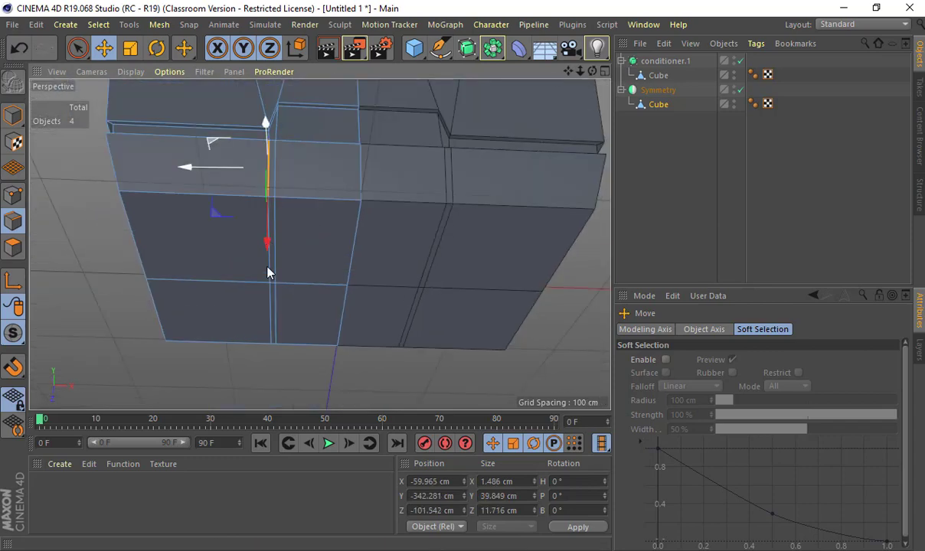
shift+click(260, 298)
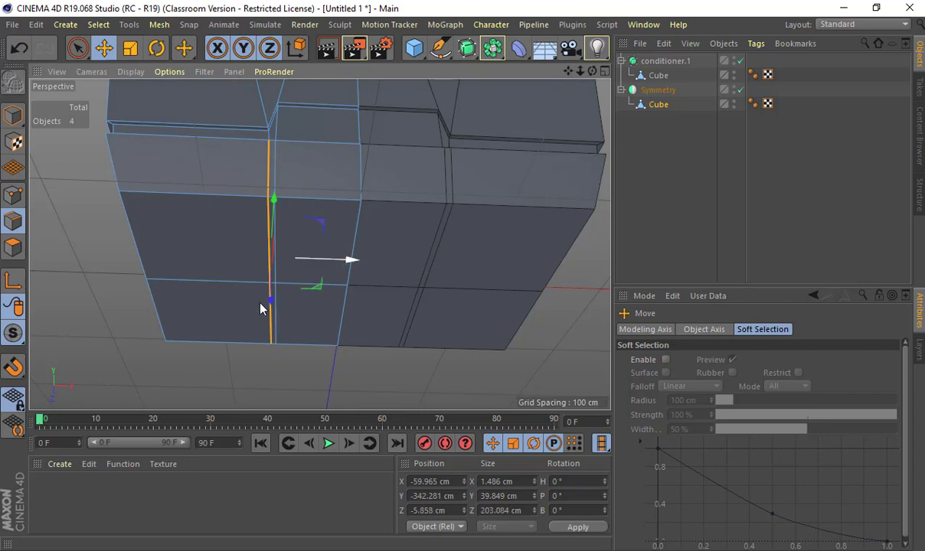
alt+drag(261, 308, 273, 237)
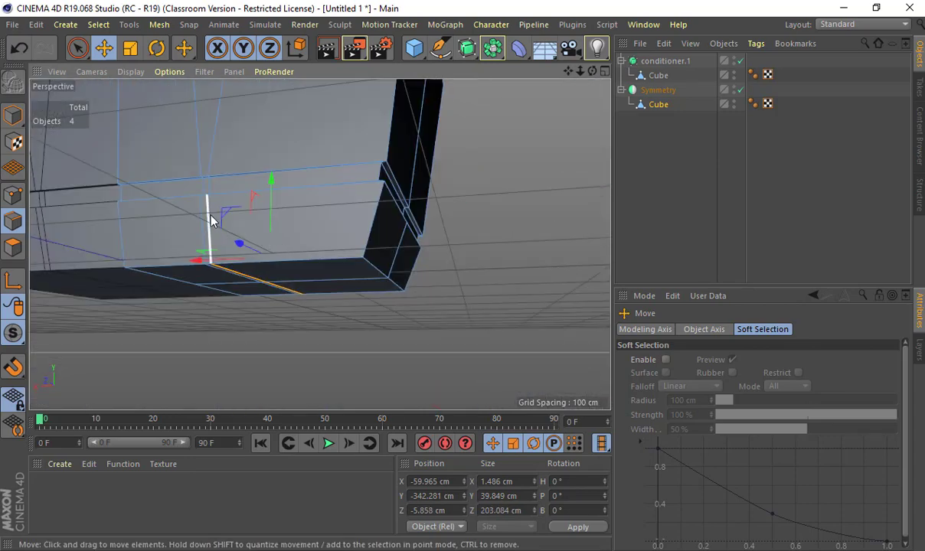
drag(189, 260, 291, 158)
Step: Select the short edges of the same cut in the groove above the base and move them along X to about -105 cm
click(245, 255)
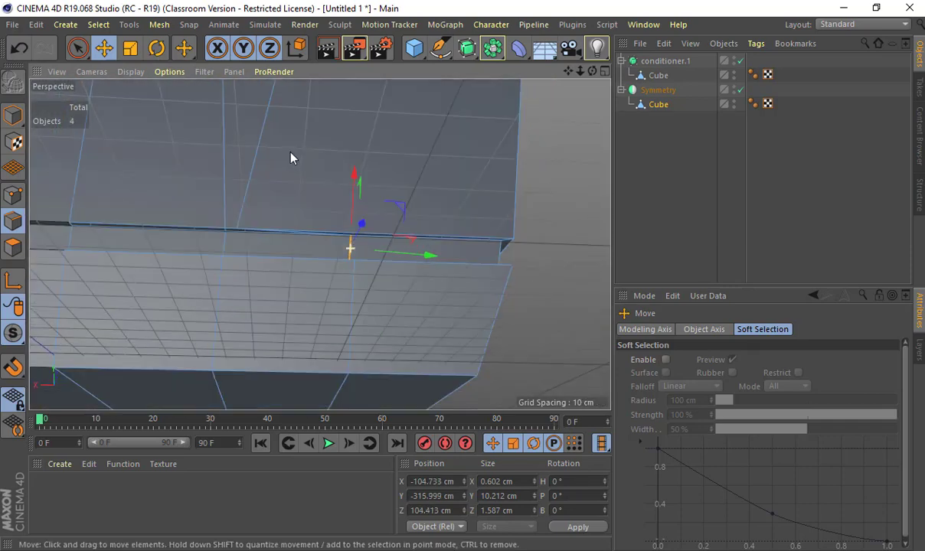
key(ctrl+z)
key(ctrl+z)
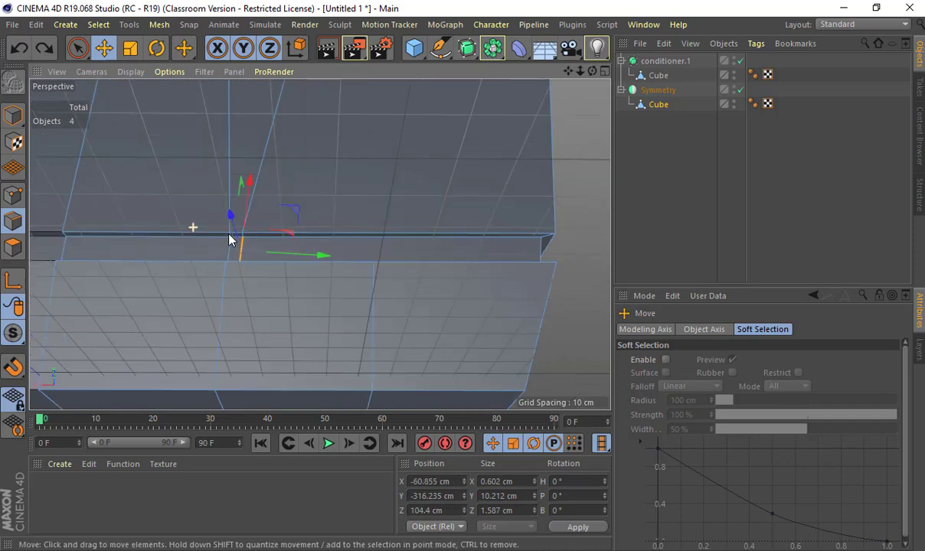
alt+right_drag(229, 234, 298, 255)
alt+drag(286, 240, 258, 261)
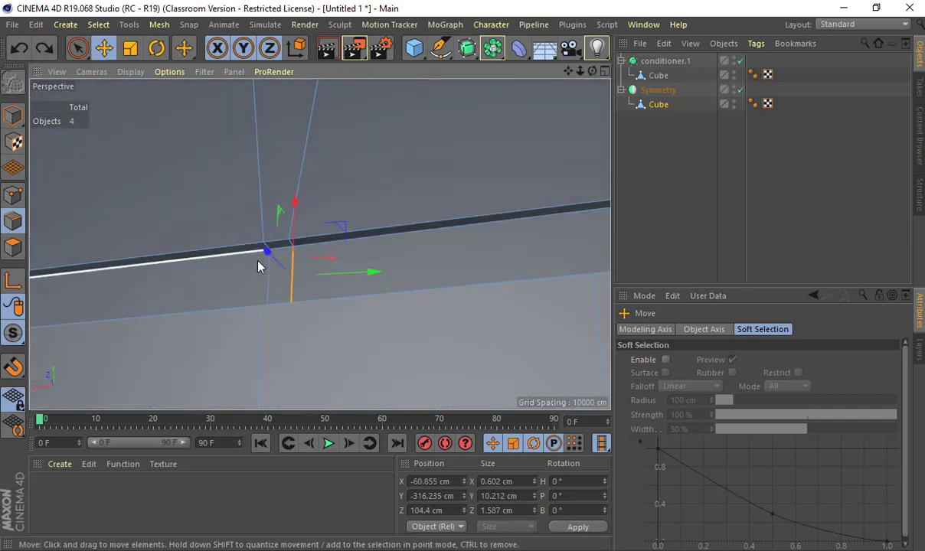
alt+right_drag(258, 262, 345, 240)
shift+click(335, 226)
alt+drag(343, 244, 301, 291)
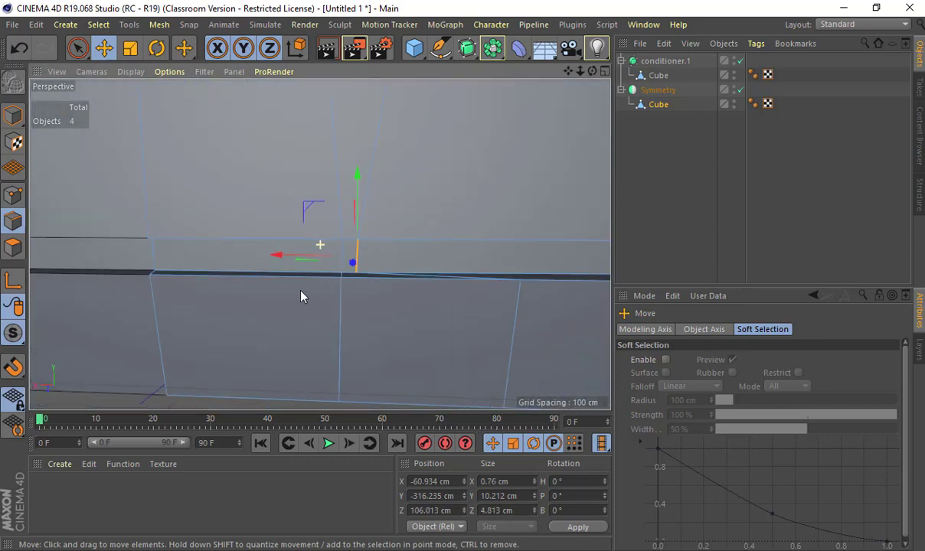
drag(277, 255, 414, 254)
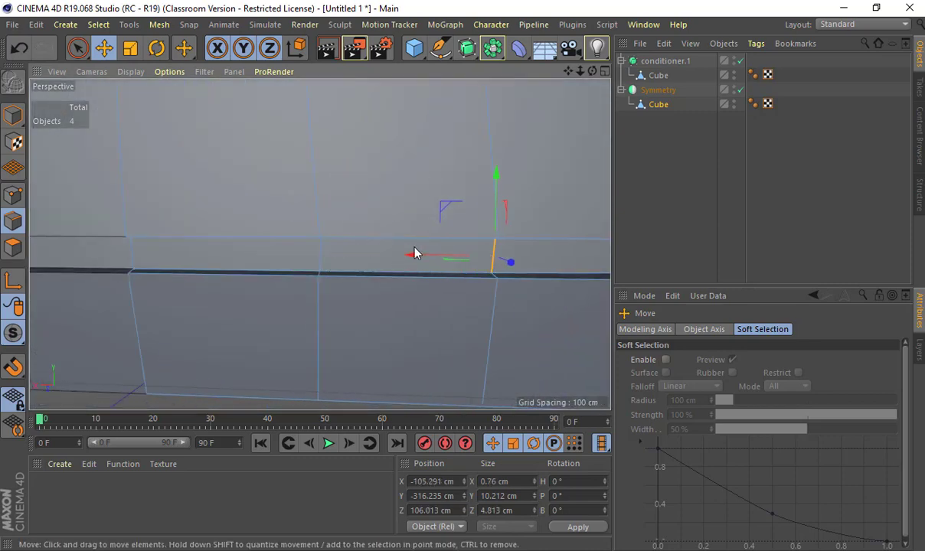
Step: In Points mode, move the outer cut point on the lower front bend line outward along X to about -117 cm
alt+right_drag(415, 252, 255, 173)
alt+middle_drag(374, 145, 363, 285)
alt+right_drag(440, 215, 243, 270)
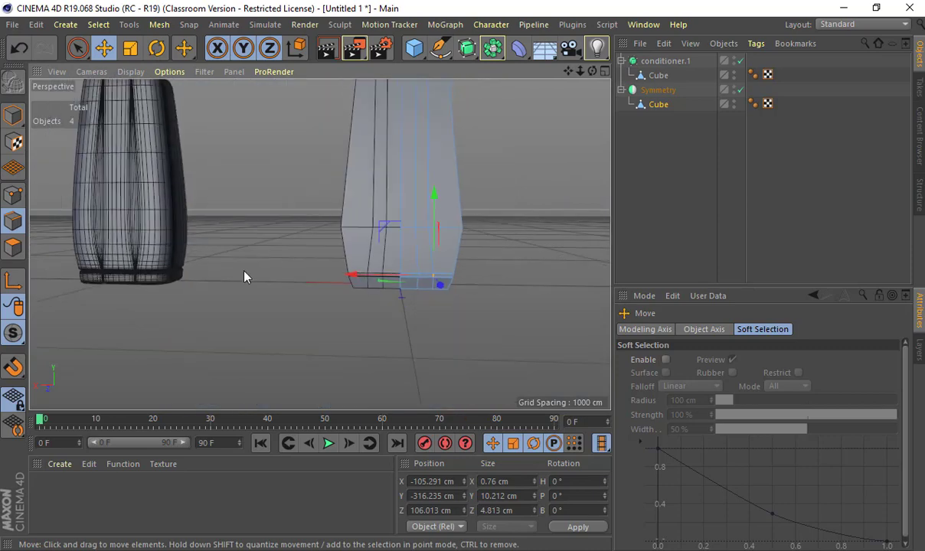
alt+middle_drag(318, 211, 246, 282)
alt+right_drag(240, 285, 298, 299)
alt+middle_drag(320, 243, 192, 239)
click(17, 195)
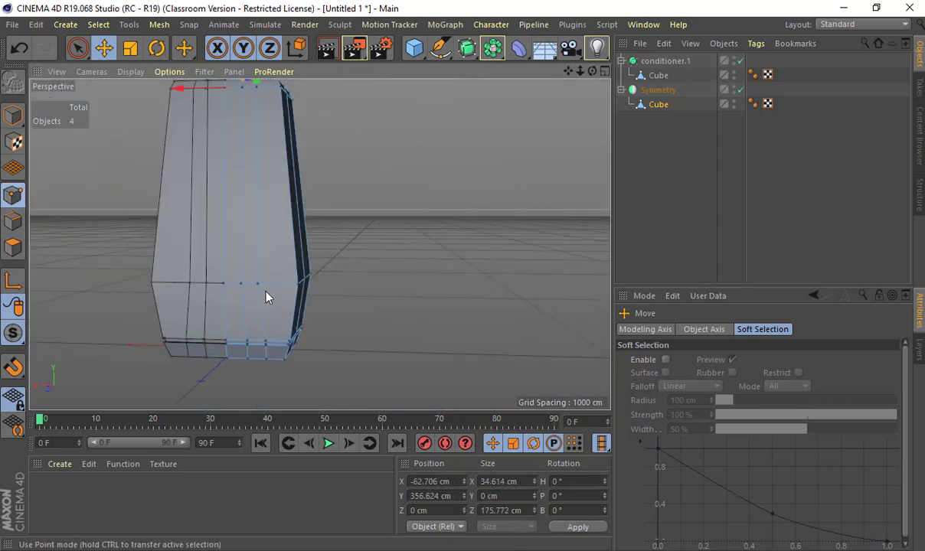
click(239, 283)
drag(202, 285, 191, 285)
Step: In Edges mode, select the outer lengthwise edge line across the top face and shift it along X to about -83 cm
alt+drag(261, 162, 252, 240)
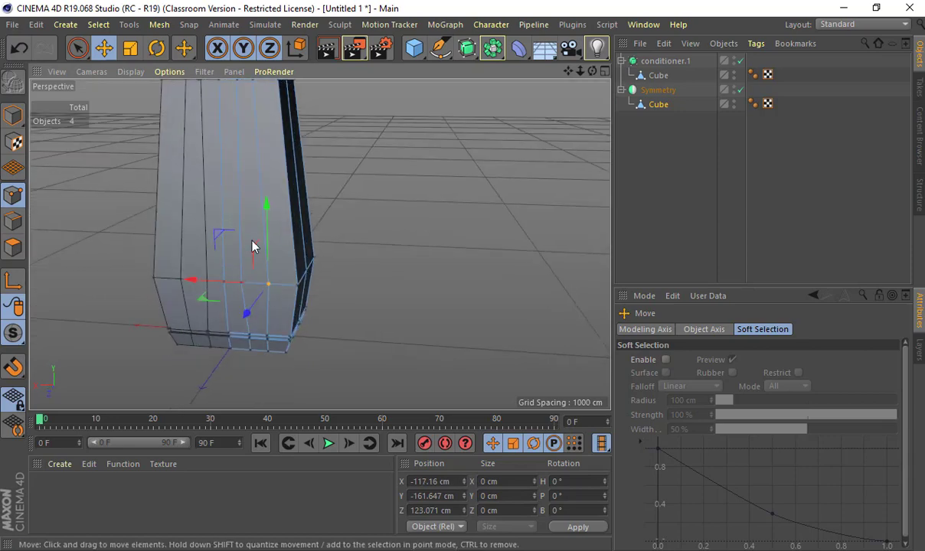
alt+middle_drag(265, 138, 256, 240)
alt+right_drag(257, 240, 273, 234)
alt+drag(254, 195, 108, 192)
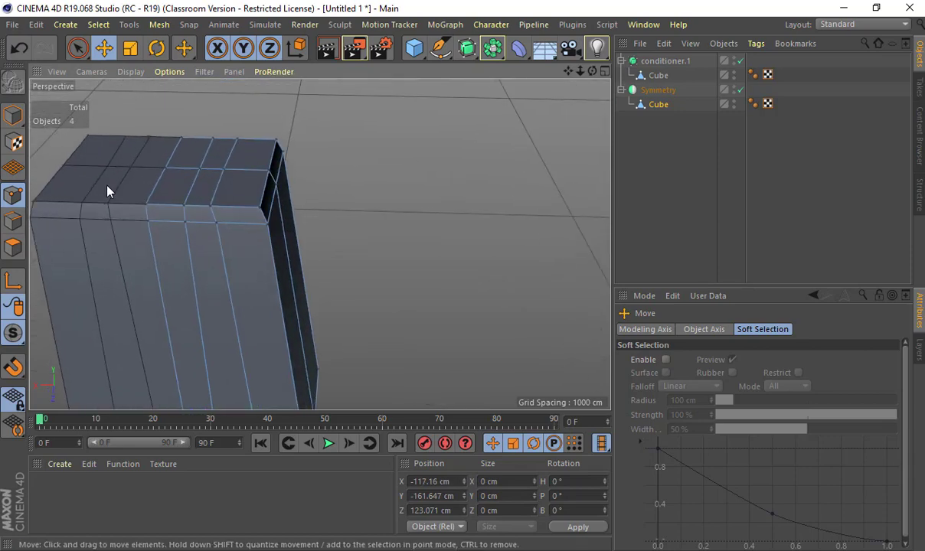
click(15, 220)
double_click(221, 190)
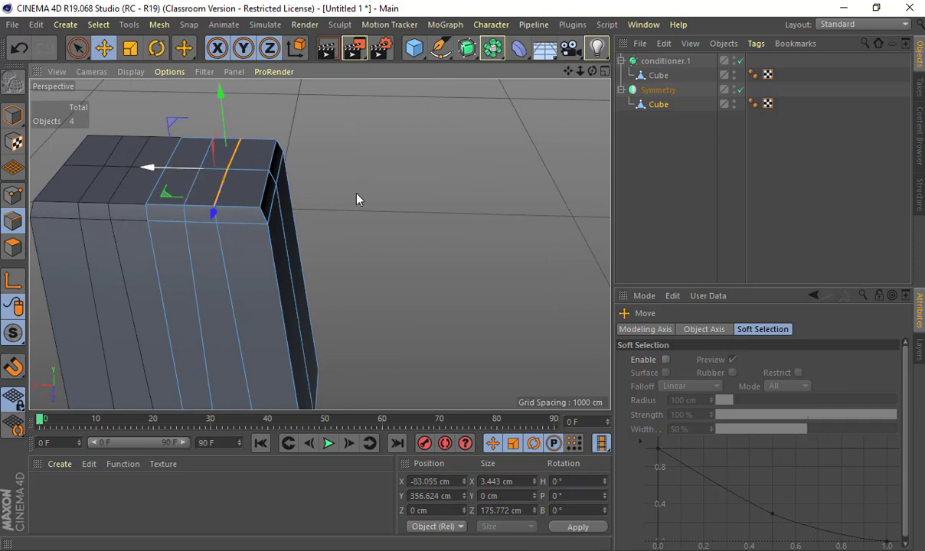
Step: In Polygons mode, select all six underside polygons of the half Cube's base and move them down along Y to about -409 cm
alt+drag(356, 200, 258, 266)
alt+middle_drag(257, 266, 256, 214)
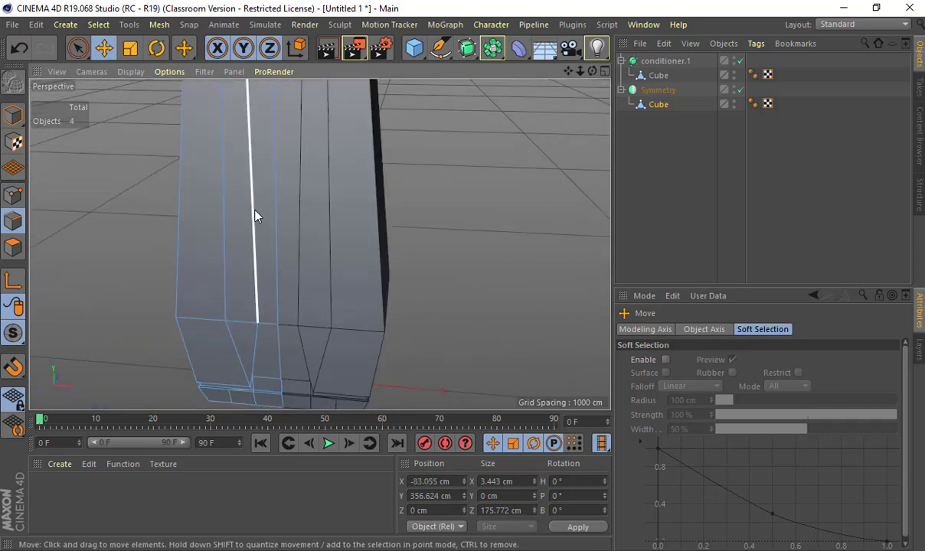
scroll(264, 317, up, 5)
alt+middle_drag(264, 316, 279, 164)
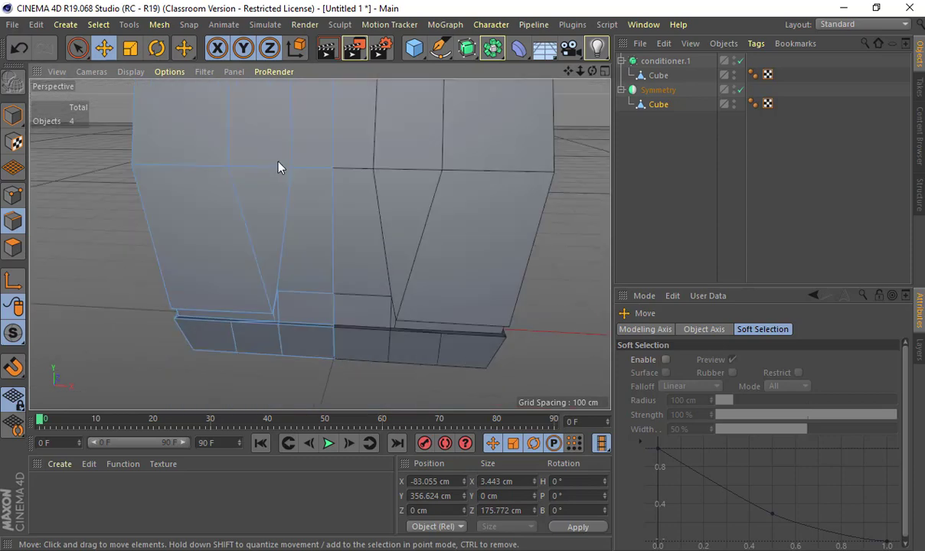
scroll(291, 187, up, 2)
scroll(293, 226, up, 2)
scroll(279, 248, down, 3)
alt+middle_drag(261, 304, 269, 189)
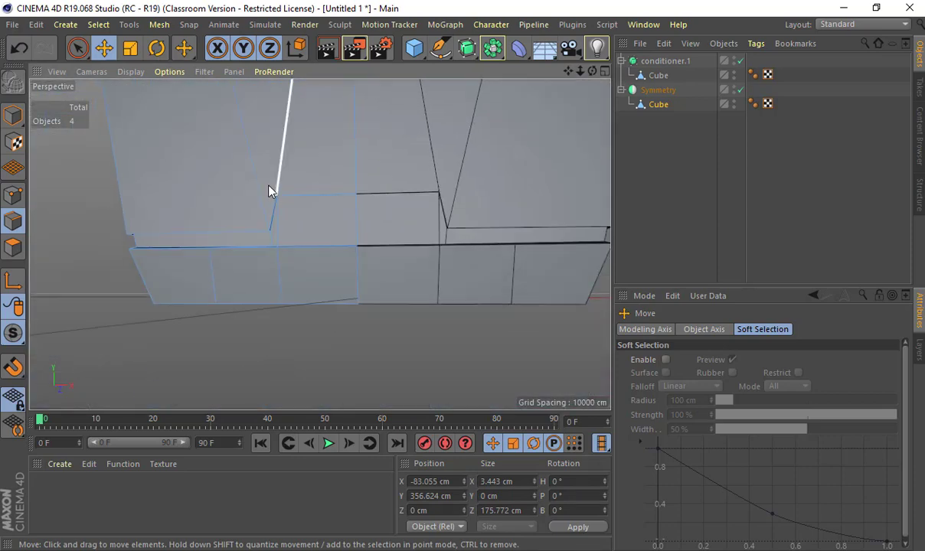
alt+drag(269, 188, 231, 176)
alt+drag(178, 219, 207, 221)
alt+drag(306, 223, 328, 211)
click(14, 247)
click(230, 248)
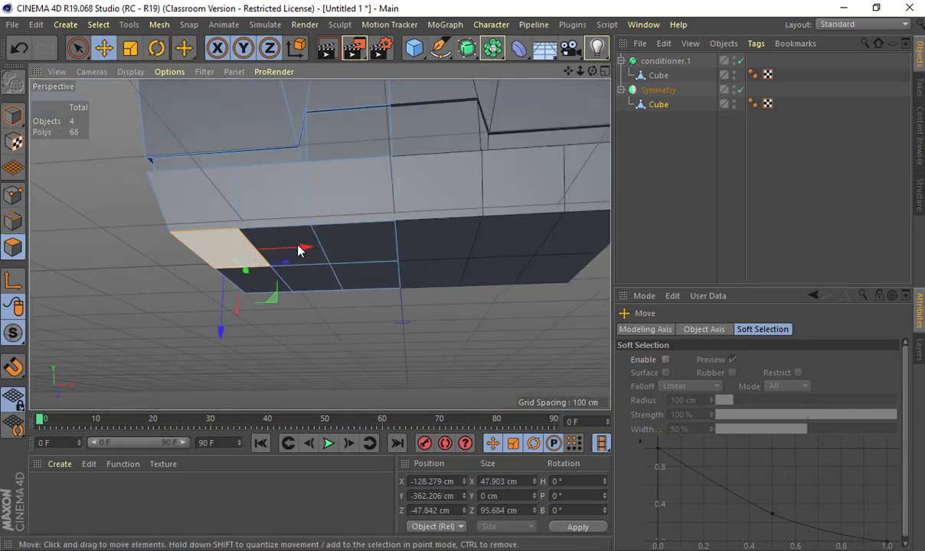
shift+click(302, 234)
shift+click(362, 257)
shift+click(346, 278)
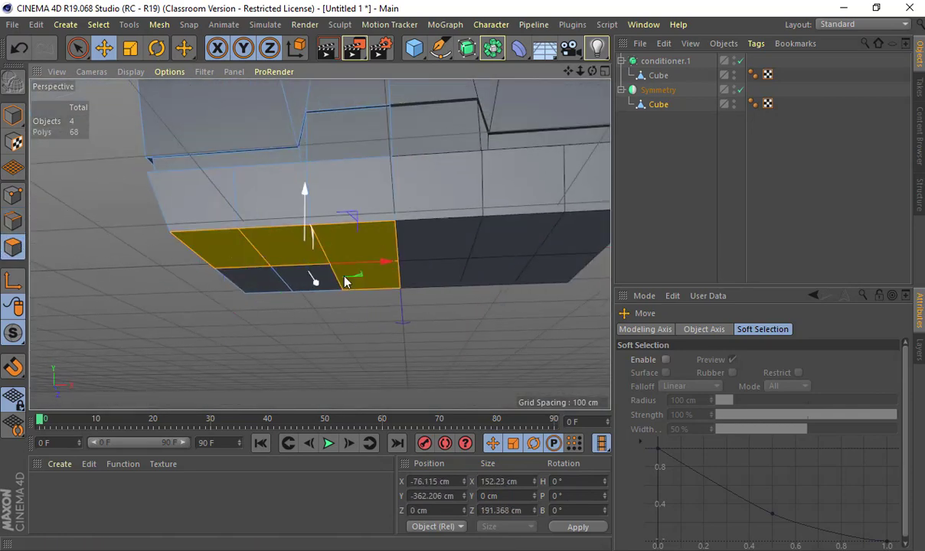
shift+click(288, 279)
shift+click(265, 281)
drag(306, 205, 308, 269)
Step: Make the Symmetry object editable and select the full Cube mesh inside it
alt+right_drag(303, 218, 230, 223)
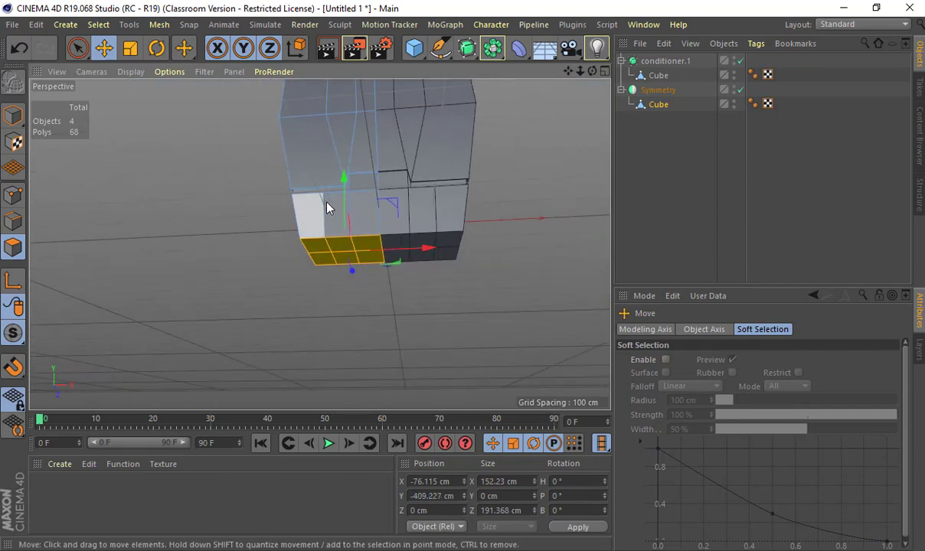
alt+drag(328, 204, 320, 266)
alt+middle_drag(323, 188, 283, 306)
alt+middle_drag(307, 267, 299, 337)
alt+right_drag(303, 271, 273, 274)
alt+drag(272, 280, 303, 245)
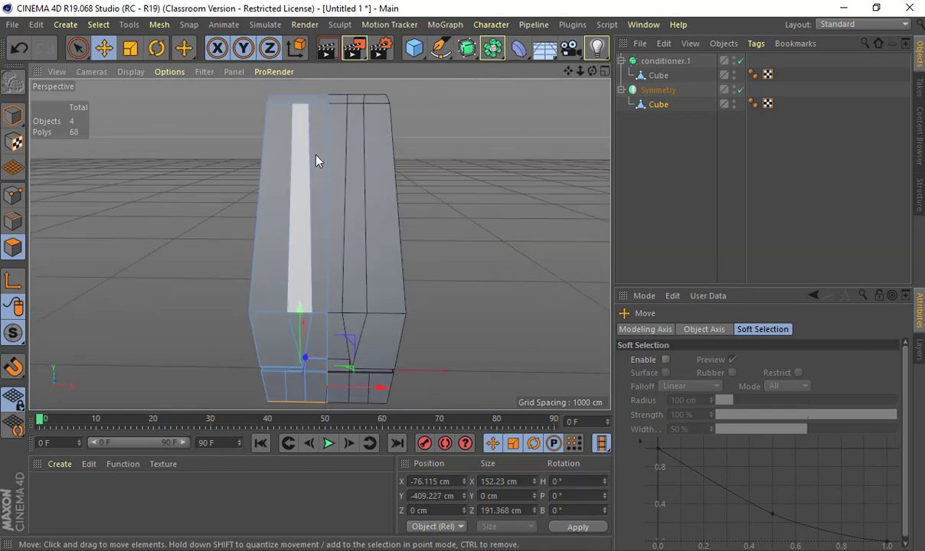
click(663, 90)
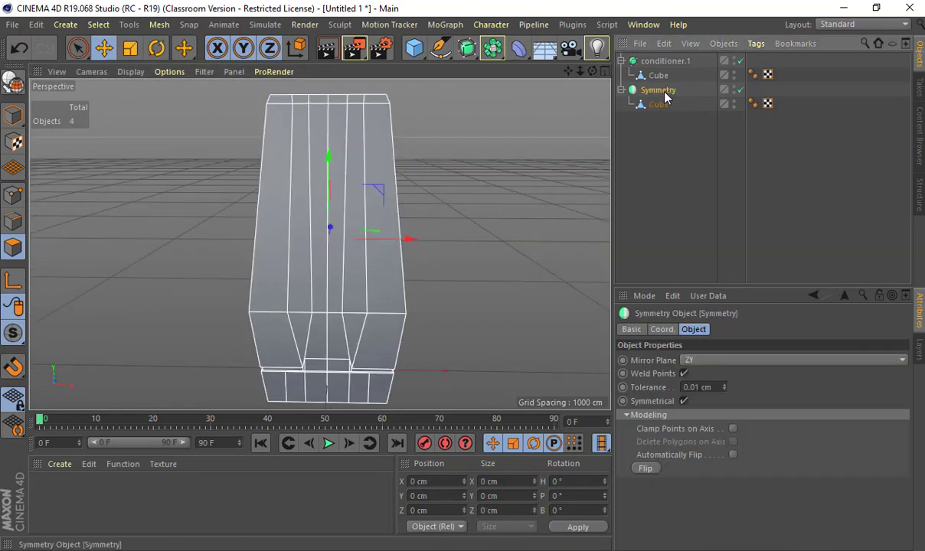
key(c)
click(621, 90)
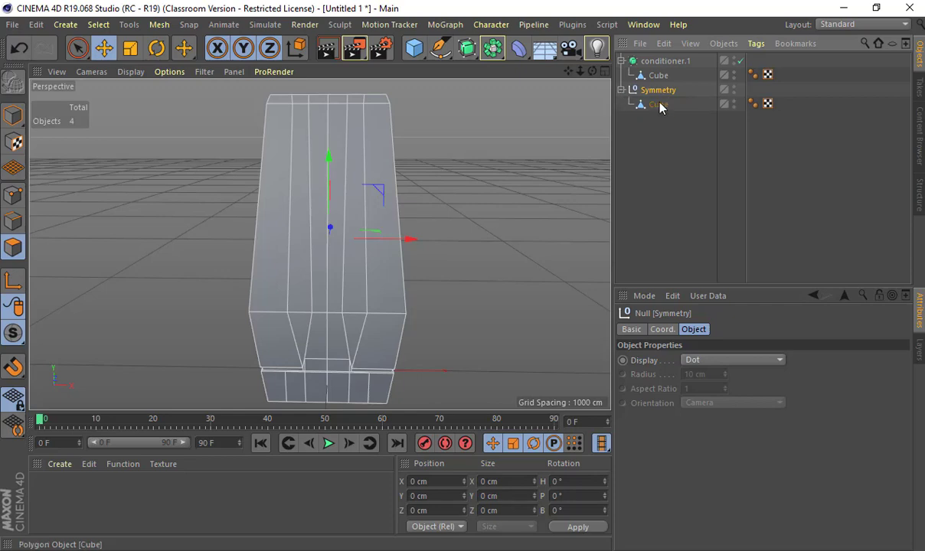
click(656, 104)
alt+drag(406, 190, 384, 214)
alt+right_drag(465, 203, 63, 170)
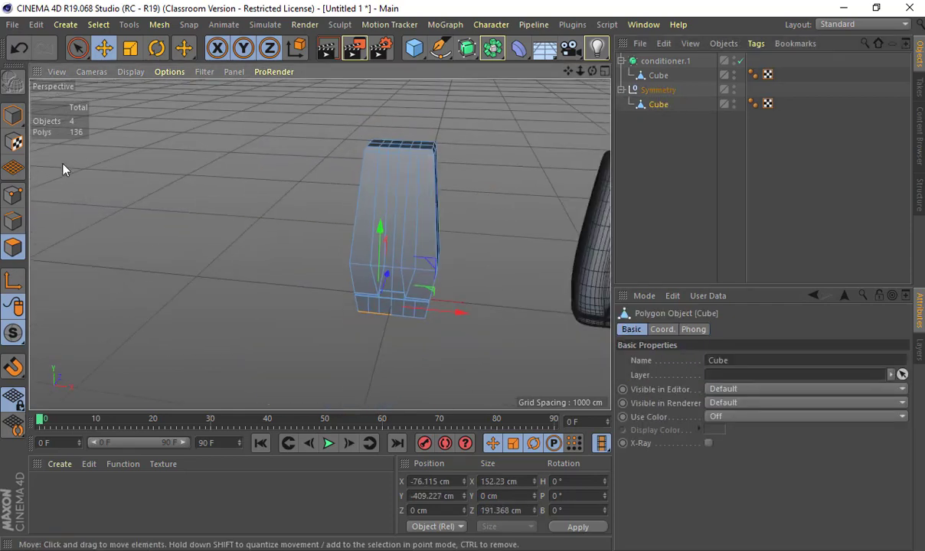
Step: In Points mode, select all points of the Cube with Rectangle Selection
click(17, 192)
key(0)
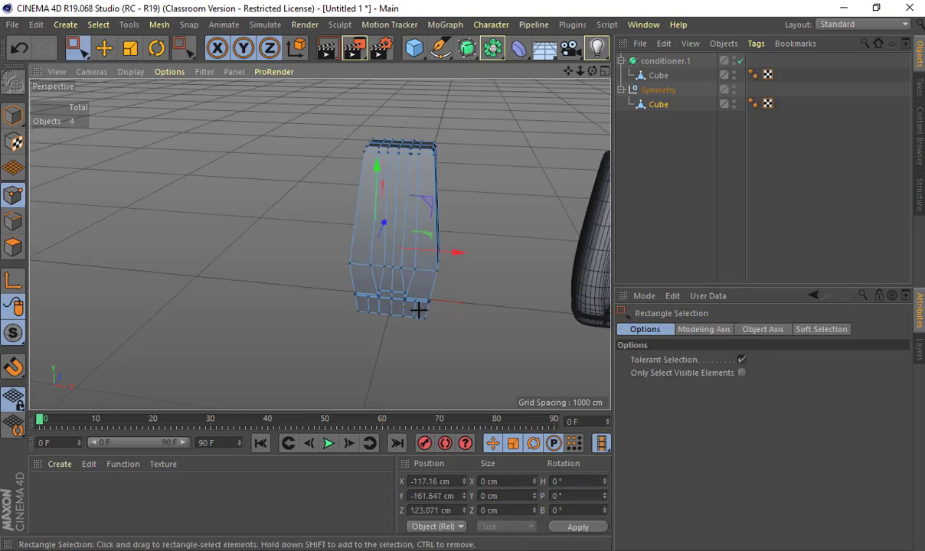
drag(320, 124, 490, 348)
right_click(433, 139)
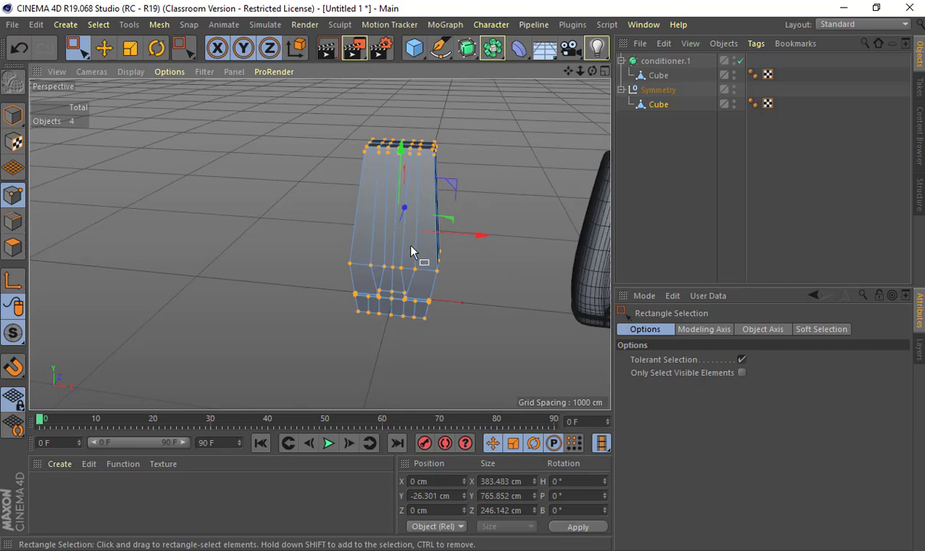
alt+drag(411, 246, 413, 268)
alt+right_drag(413, 268, 502, 287)
alt+drag(414, 214, 426, 202)
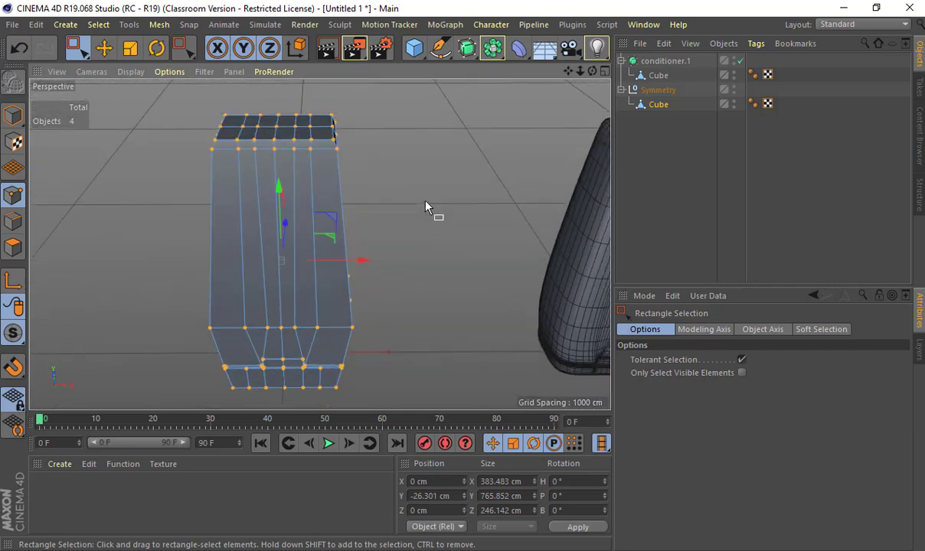
scroll(337, 148, up, 5)
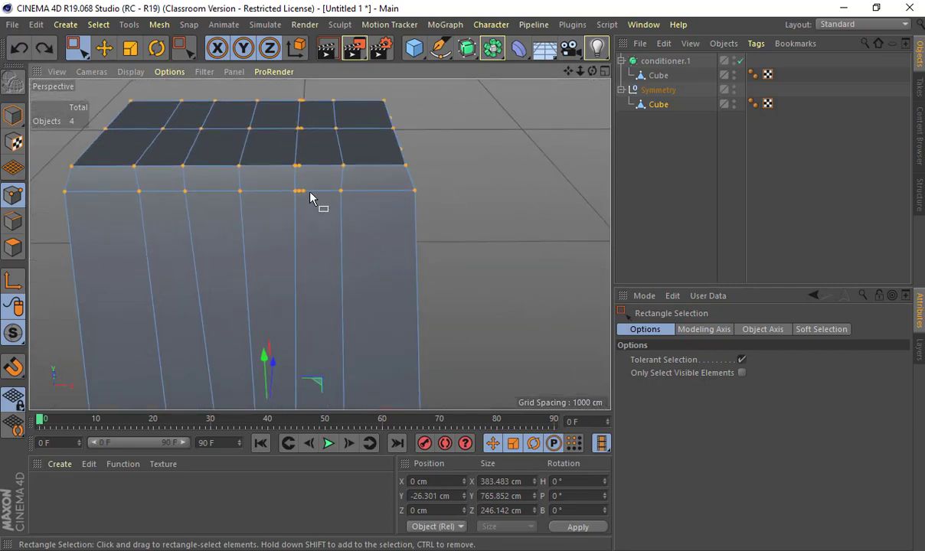
Step: Clear the selection, try moving centre-line points near the upper front edge along X, and undo each move
right_click(301, 160)
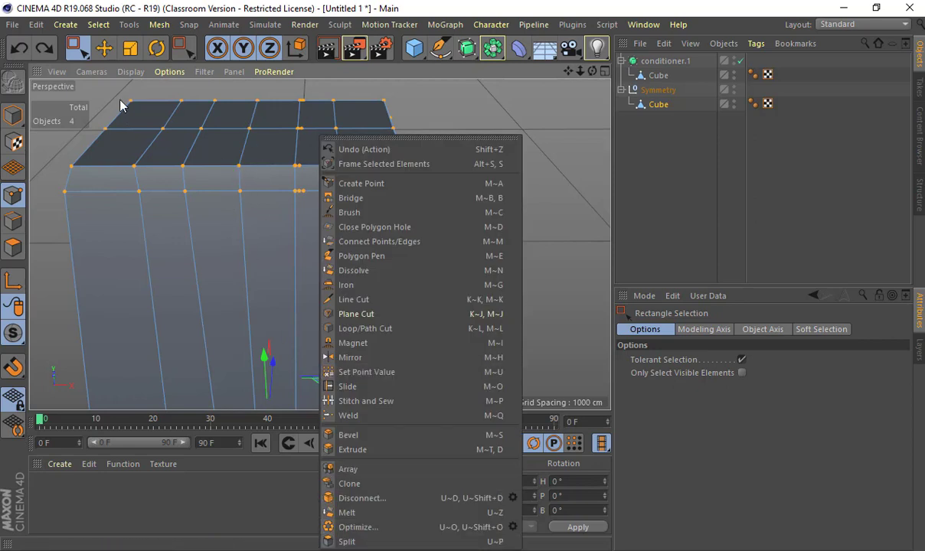
click(105, 57)
click(461, 162)
click(104, 48)
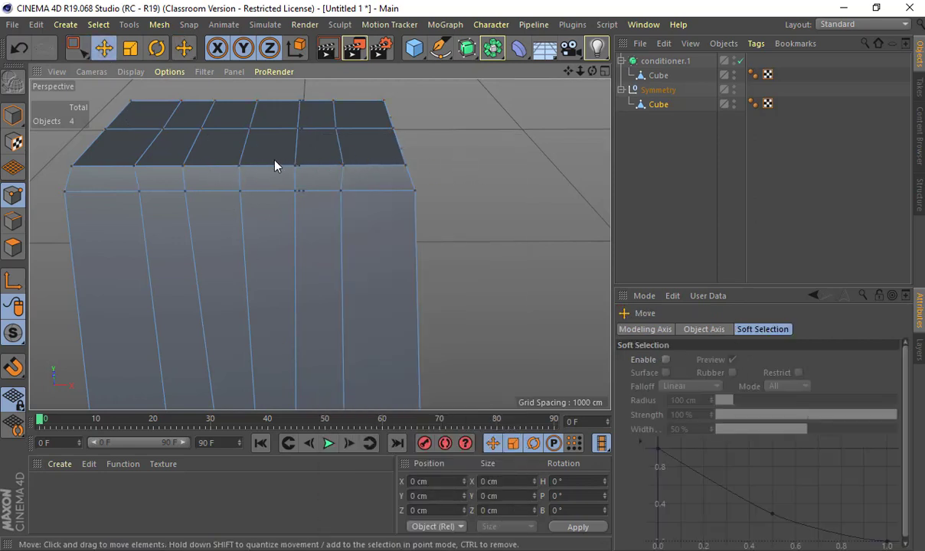
click(241, 166)
drag(297, 166, 257, 173)
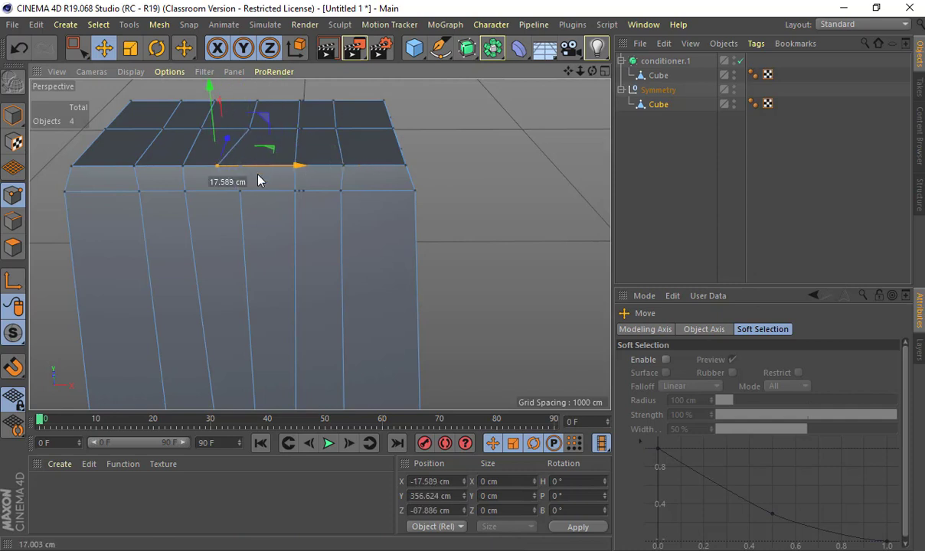
key(ctrl+z)
click(241, 192)
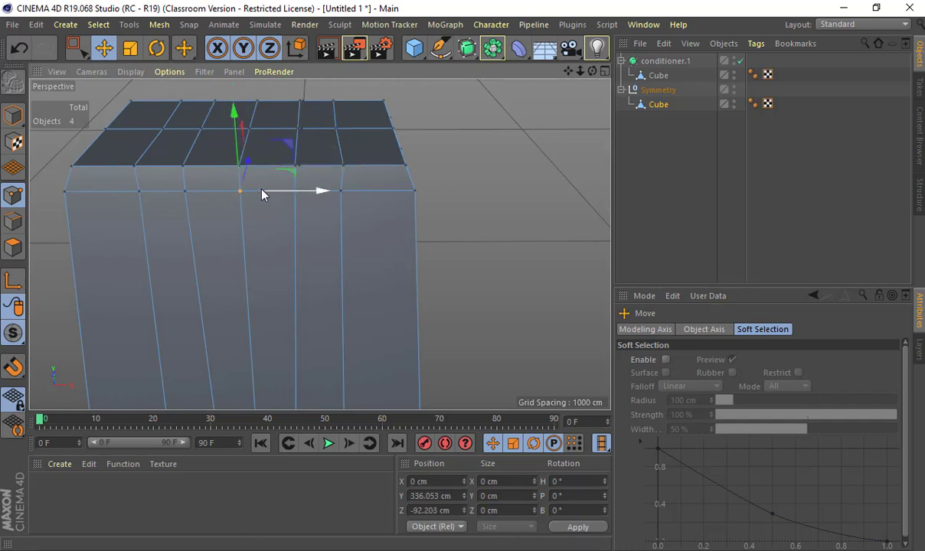
drag(314, 195, 348, 208)
key(ctrl+z)
Step: Select all of the Cube's points with Rectangle Selection and run Optimize on them
alt+right_drag(407, 228, 281, 234)
alt+middle_drag(331, 391, 306, 271)
alt+right_drag(304, 276, 259, 232)
alt+middle_drag(259, 233, 255, 278)
key(0)
drag(239, 95, 404, 405)
right_click(328, 217)
click(390, 526)
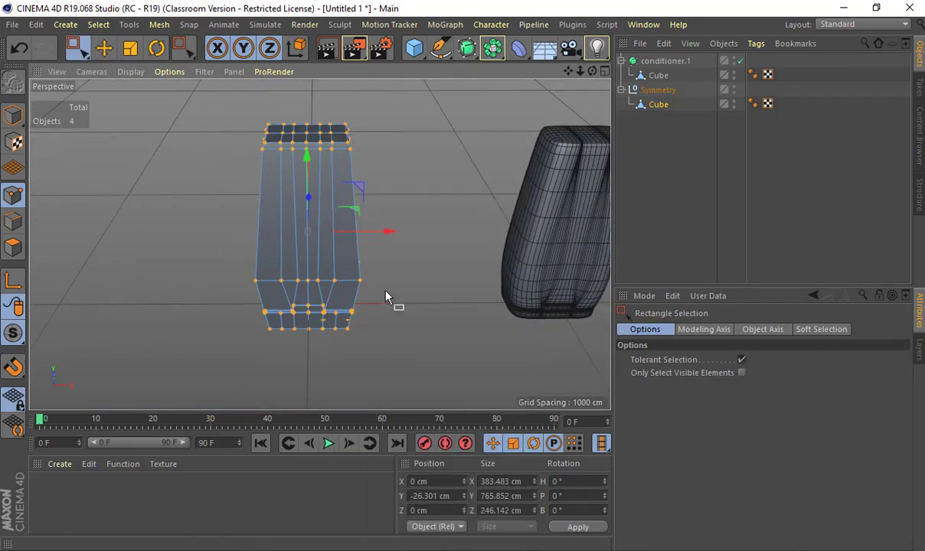
alt+drag(343, 230, 314, 222)
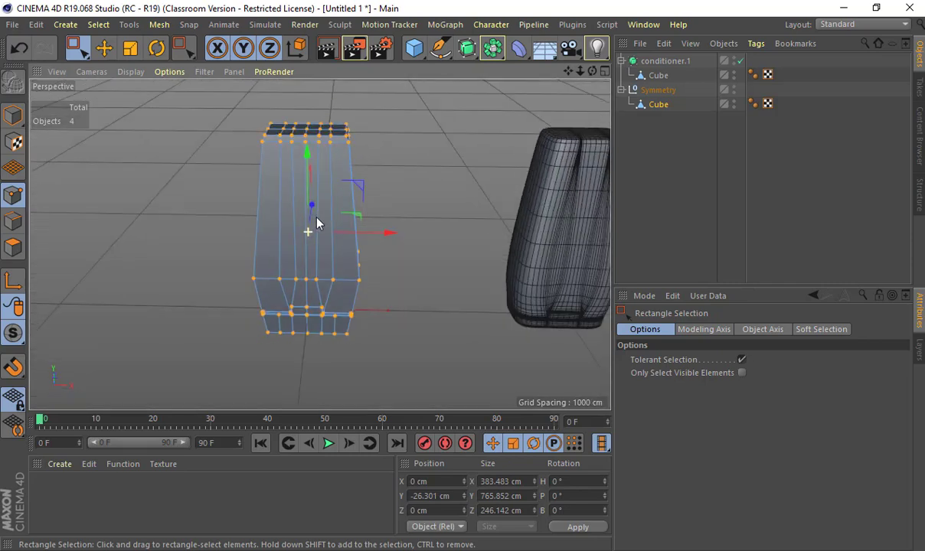
Step: In Polygons mode, select the four middle vertical strips on the bottle's front face
click(14, 246)
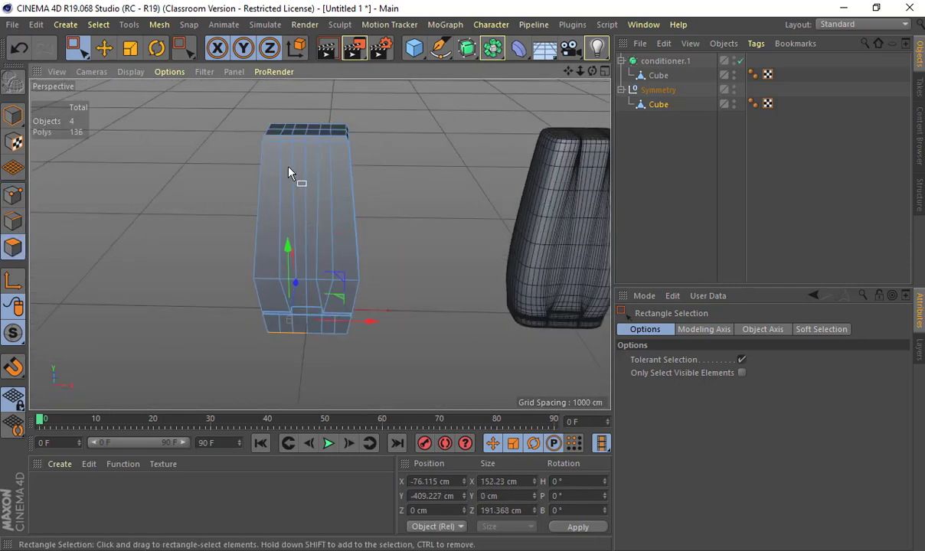
click(104, 48)
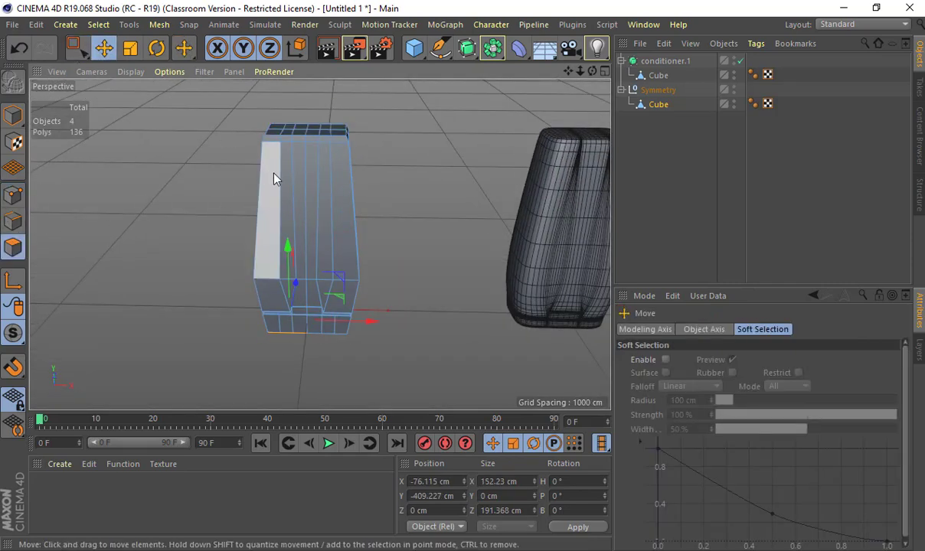
click(290, 186)
shift+click(304, 187)
shift+click(314, 188)
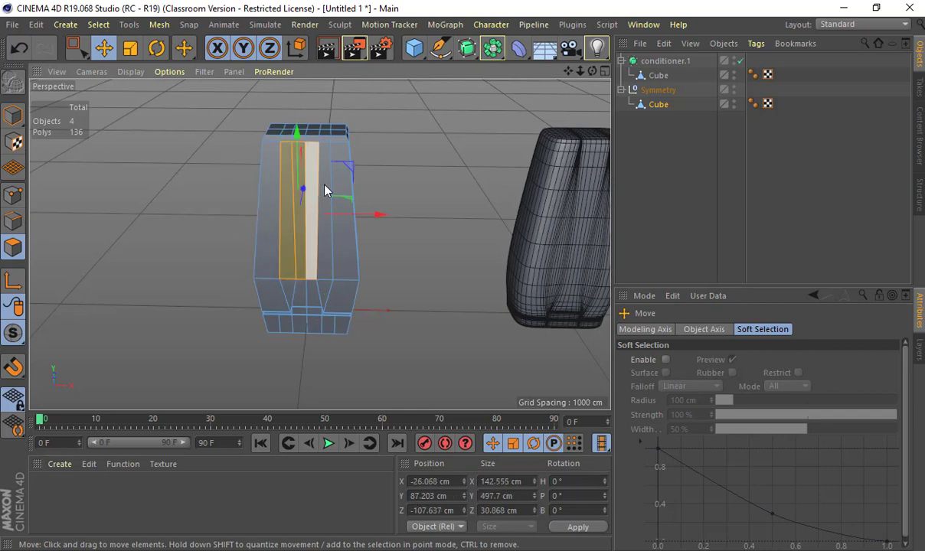
shift+click(327, 191)
alt+drag(319, 233, 294, 214)
alt+right_drag(287, 232, 372, 238)
alt+drag(344, 178, 321, 245)
alt+drag(305, 186, 326, 210)
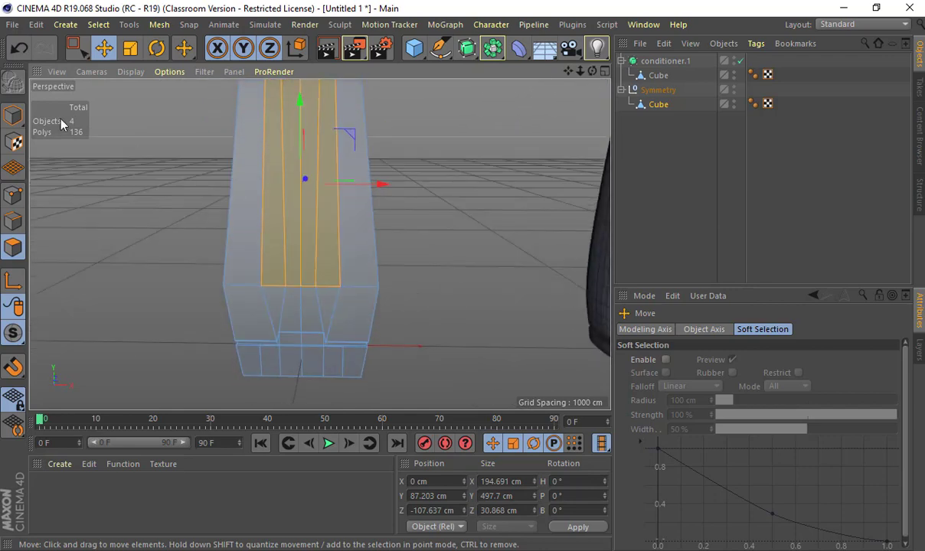
Step: In Edges mode, add a vertical Loop/Path Cut at 50% through the outermost front strip on the +X side
click(13, 119)
alt+drag(255, 180, 234, 255)
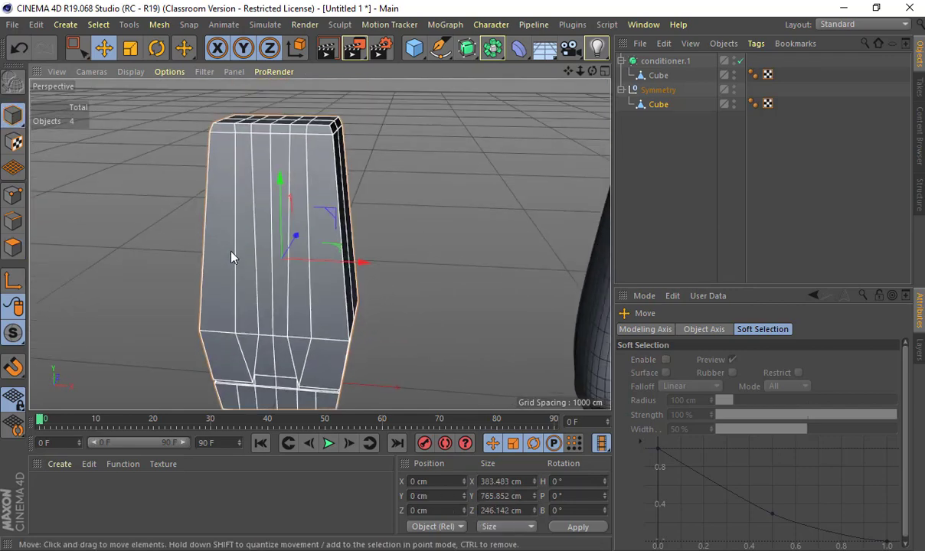
click(13, 221)
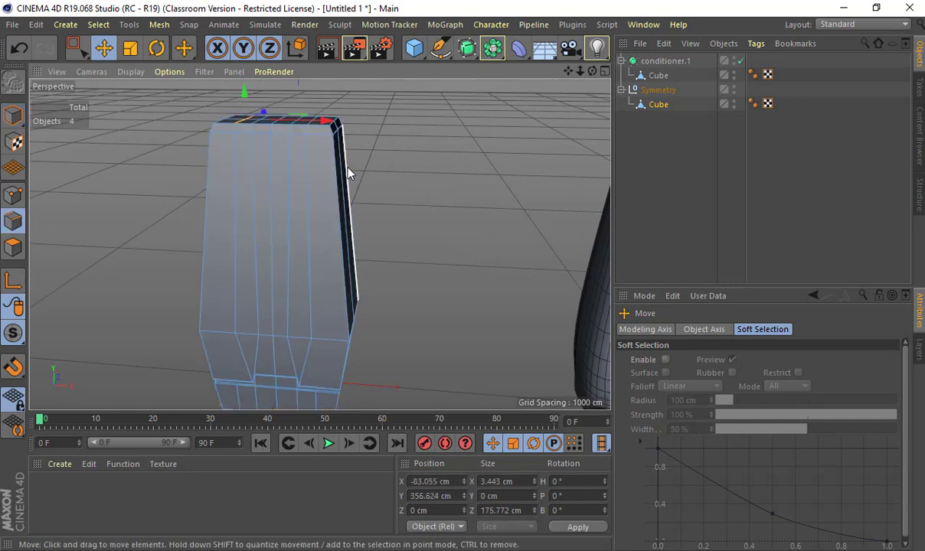
key(k)
key(l)
click(320, 135)
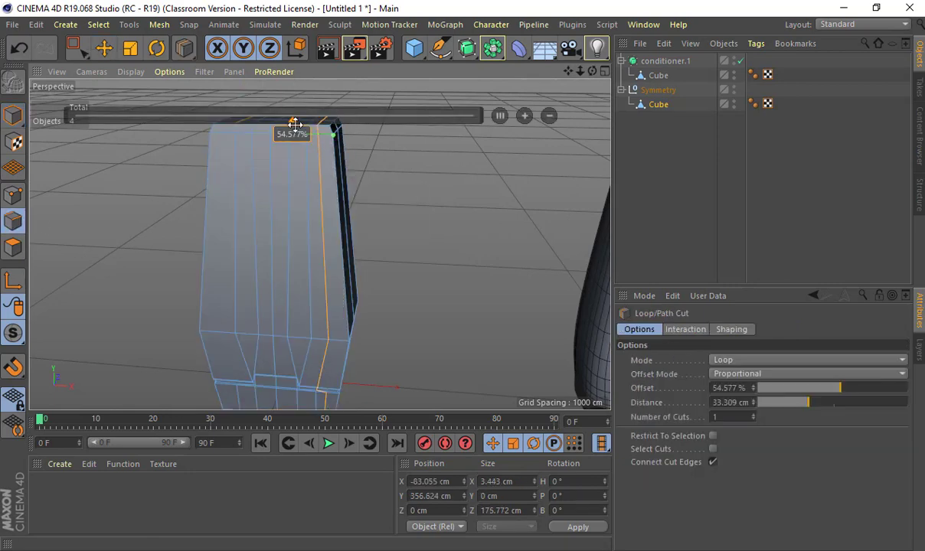
click(293, 135)
text(5)
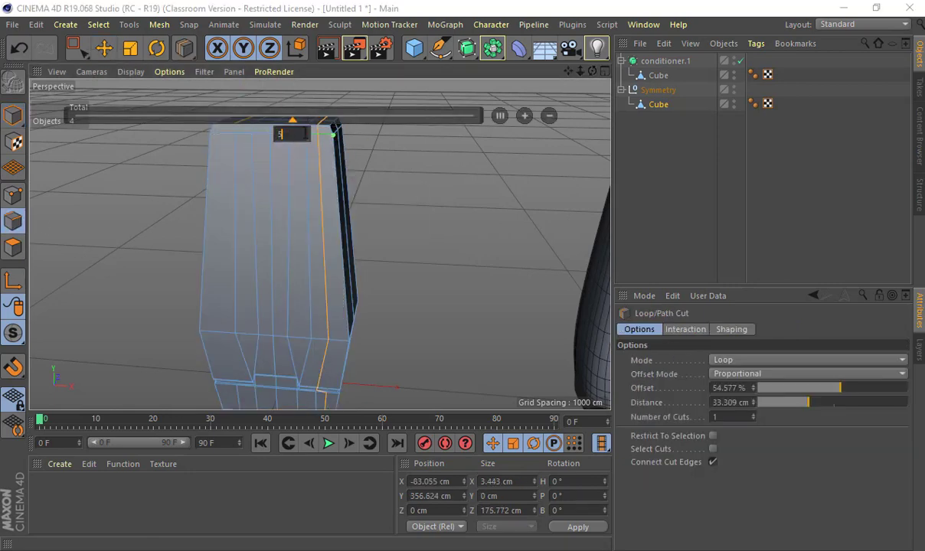
text(0)
key(Return)
Step: Add a matching vertical loop cut at 50% through the outermost front strip on the -X side
click(222, 134)
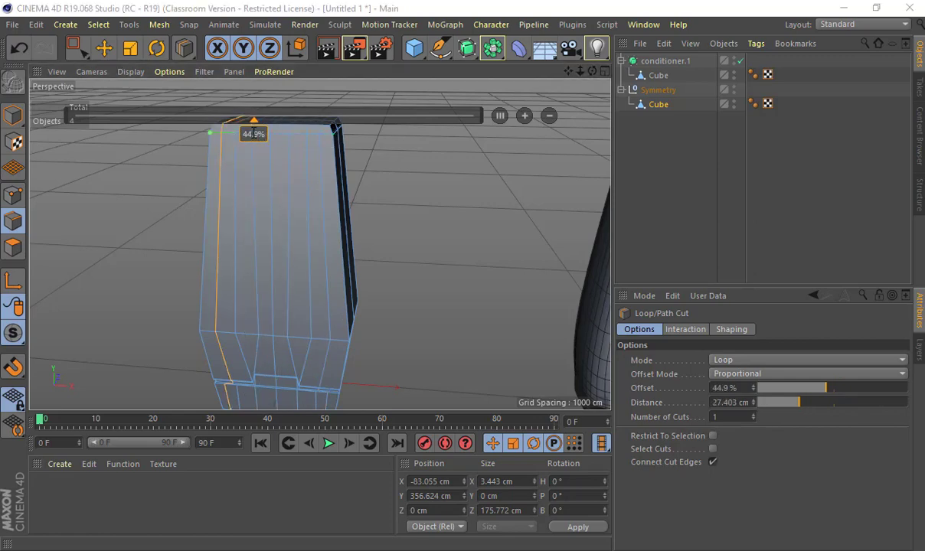
click(252, 133)
text(50)
key(Return)
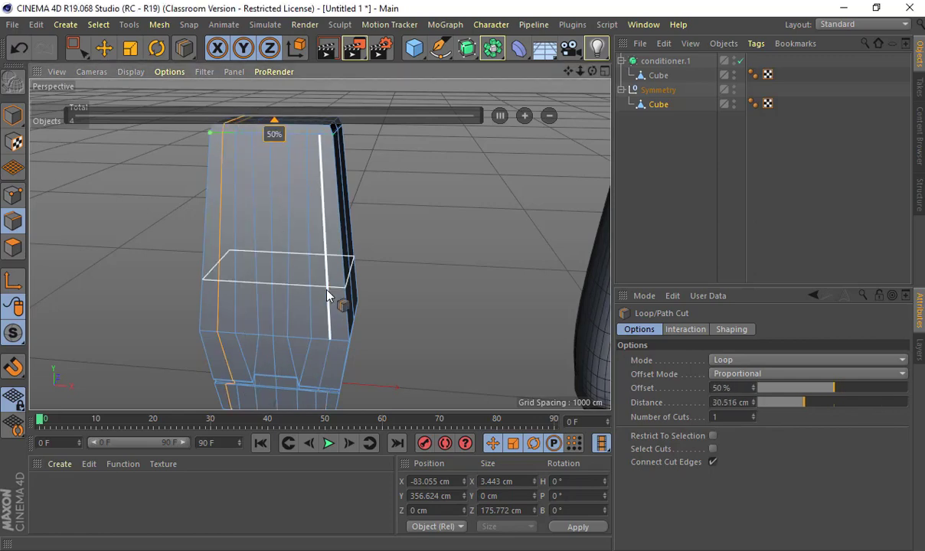
Step: Add a horizontal loop cut at about 69% around the tapered section above the base and flatten it along Y to about 1.75 cm
click(340, 379)
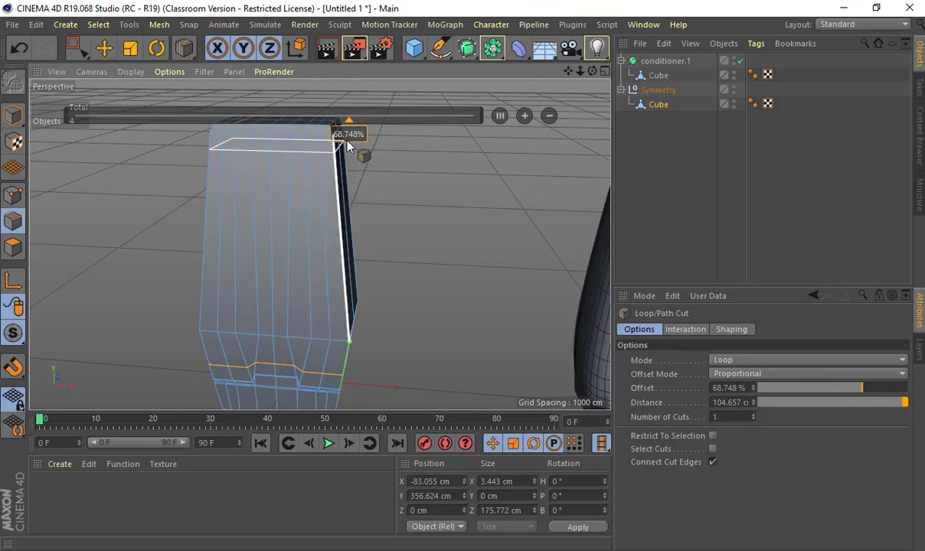
alt+drag(302, 303, 268, 168)
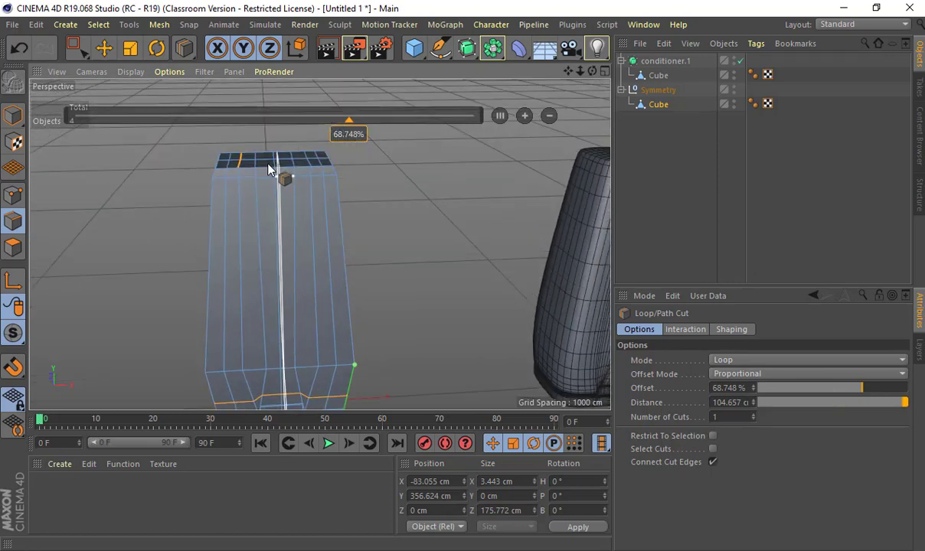
alt+drag(280, 285, 277, 227)
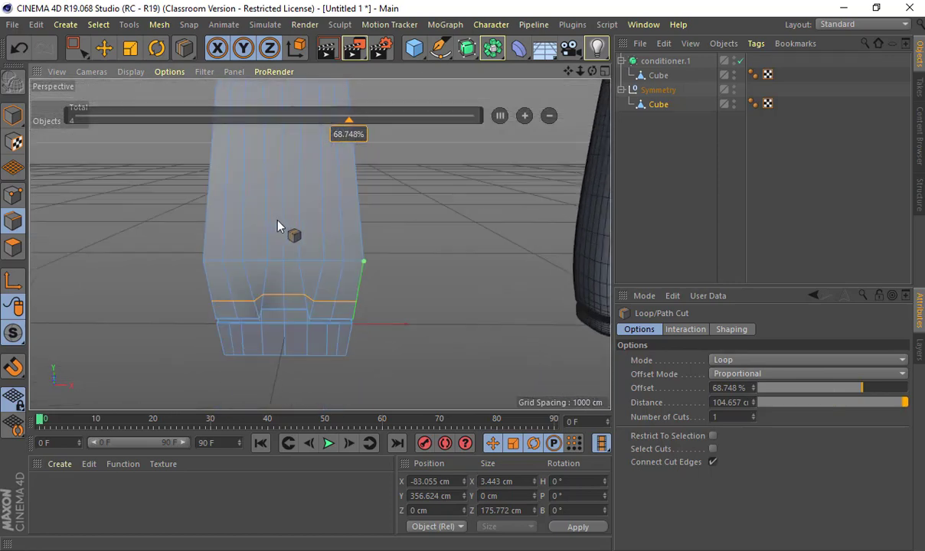
key(t)
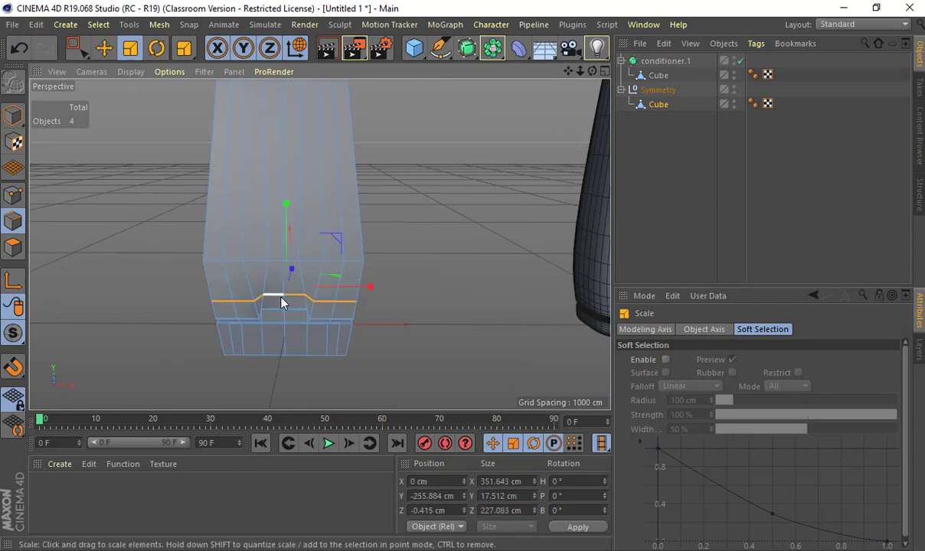
drag(286, 201, 268, 287)
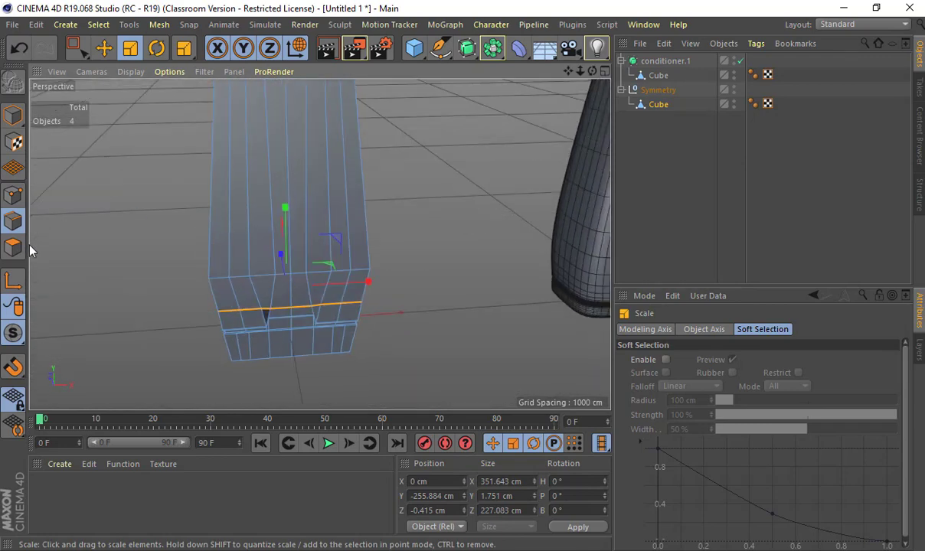
Step: In Polygons mode, select the six middle vertical strips on the bottle's front face and the tapered-section polygons directly below them
click(13, 247)
click(253, 289)
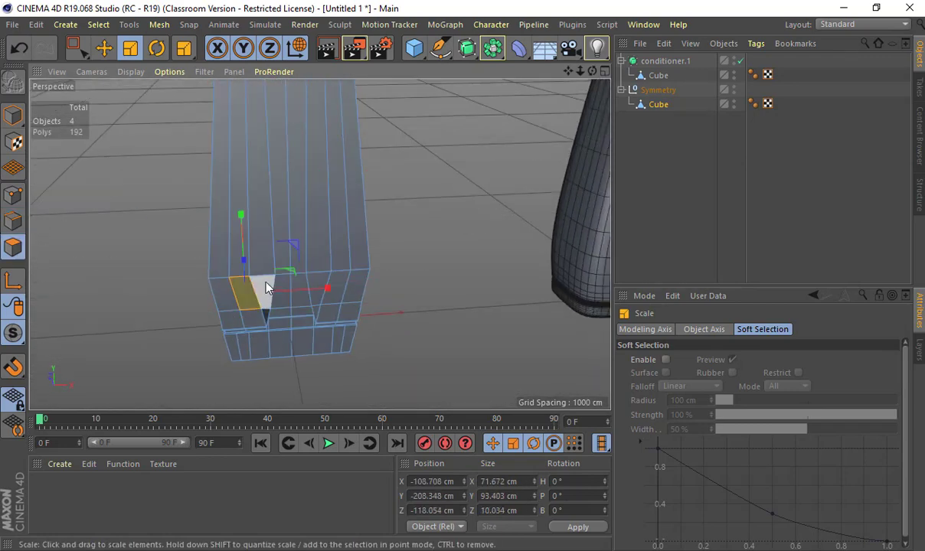
shift+click(265, 283)
shift+click(286, 281)
shift+click(297, 281)
shift+click(328, 284)
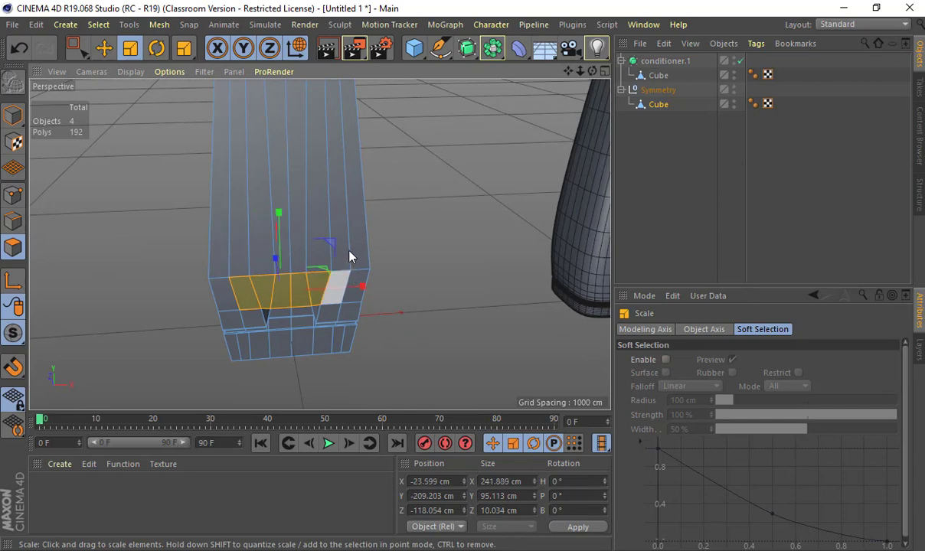
shift+click(321, 208)
shift+click(294, 218)
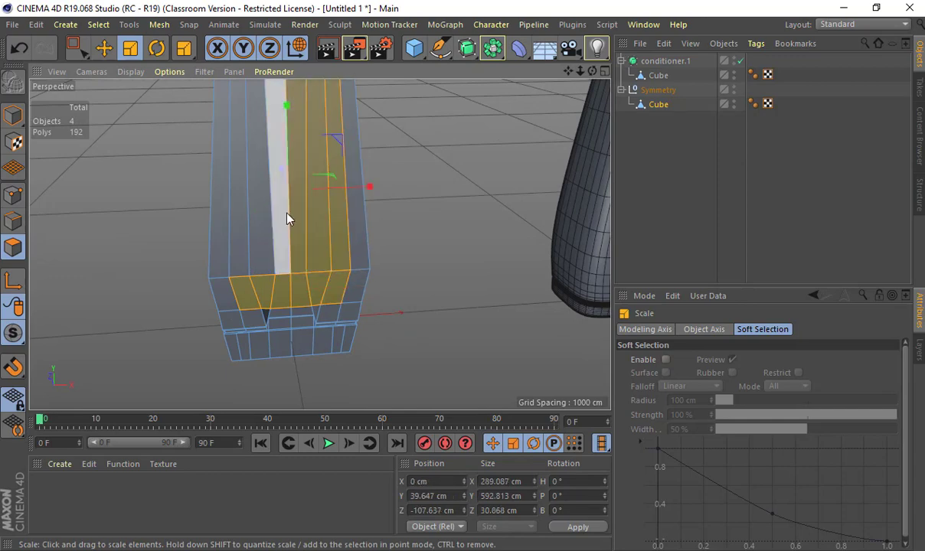
shift+click(275, 222)
shift+click(259, 222)
shift+click(240, 223)
Step: Inset the selected front polygons and extrude them inward to form a recessed label panel
alt+drag(241, 223, 246, 285)
key(i)
key(d)
alt+drag(295, 260, 306, 184)
Step: Put the Cube inside a Subdivision Surface and set the viewport display to smooth shading without wireframe lines
alt+click(468, 48)
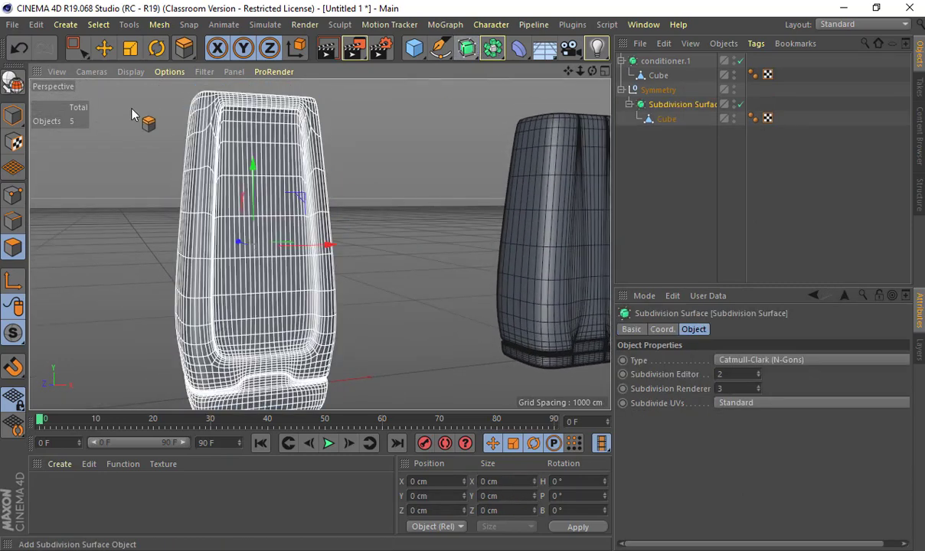
key(e)
click(436, 182)
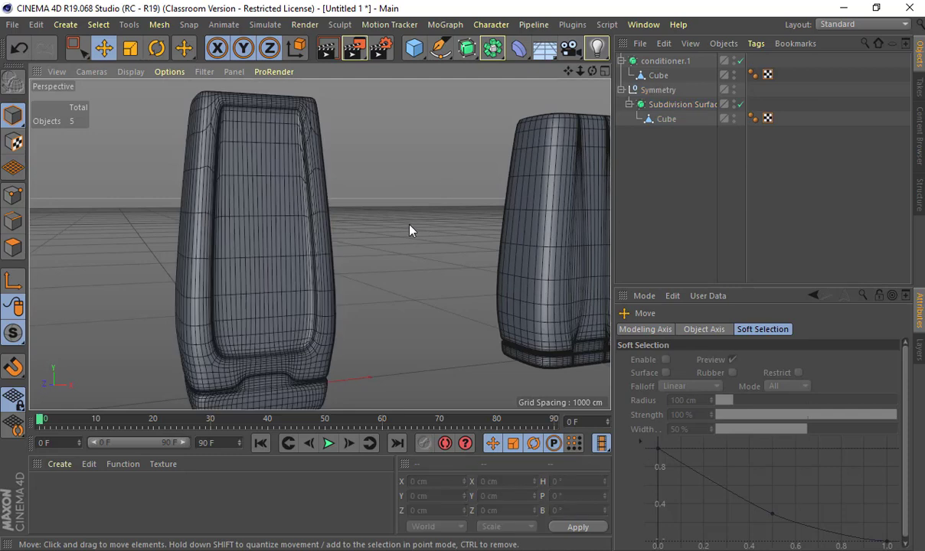
scroll(398, 222, down, 3)
click(130, 72)
click(150, 87)
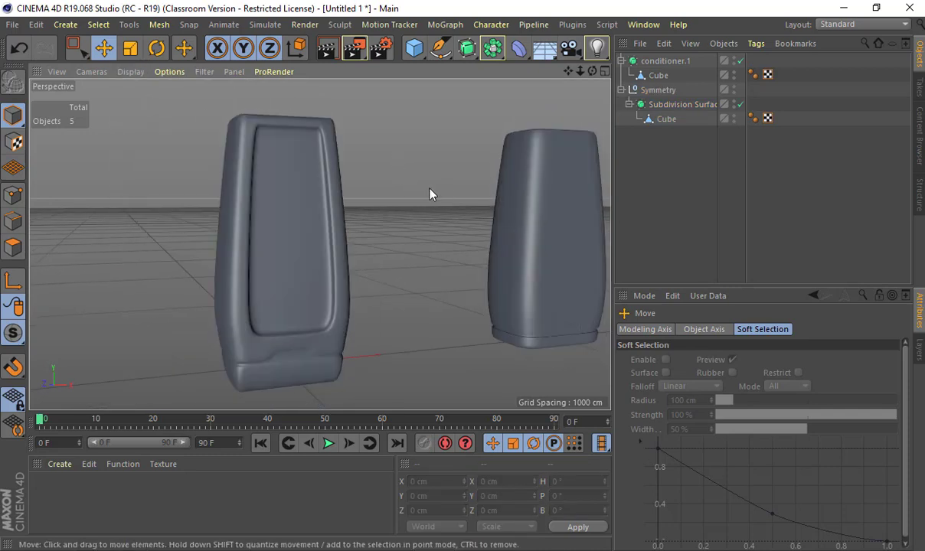
mouse_move(430, 190)
alt+mouse_down()
mouse_move(436, 200)
mouse_move(315, 197)
mouse_move(293, 171)
mouse_move(305, 143)
mouse_move(343, 192)
mouse_move(595, 209)
mouse_move(334, 193)
mouse_move(217, 144)
alt+mouse_up()
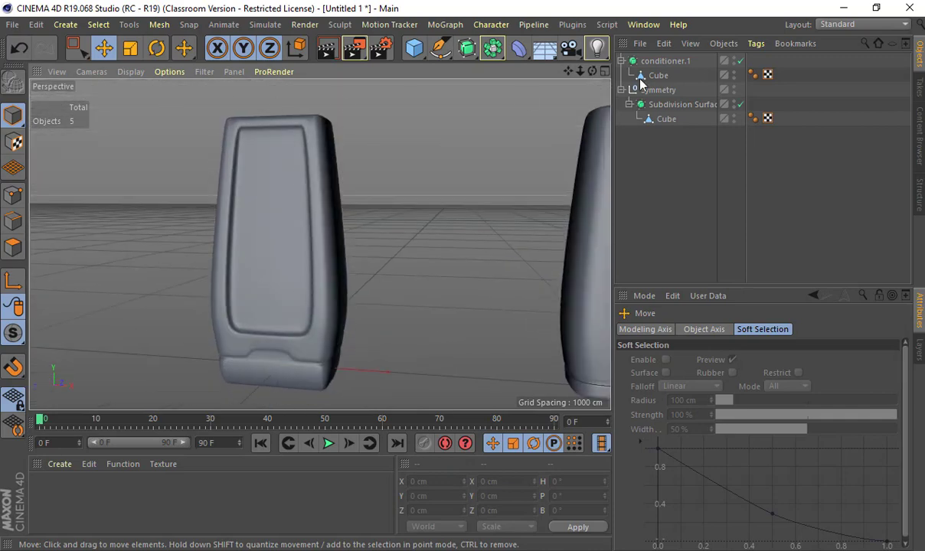
Step: Disable the Subdivision Surface under Symmetry and select its Cube for editing in Edges mode
click(681, 104)
click(741, 104)
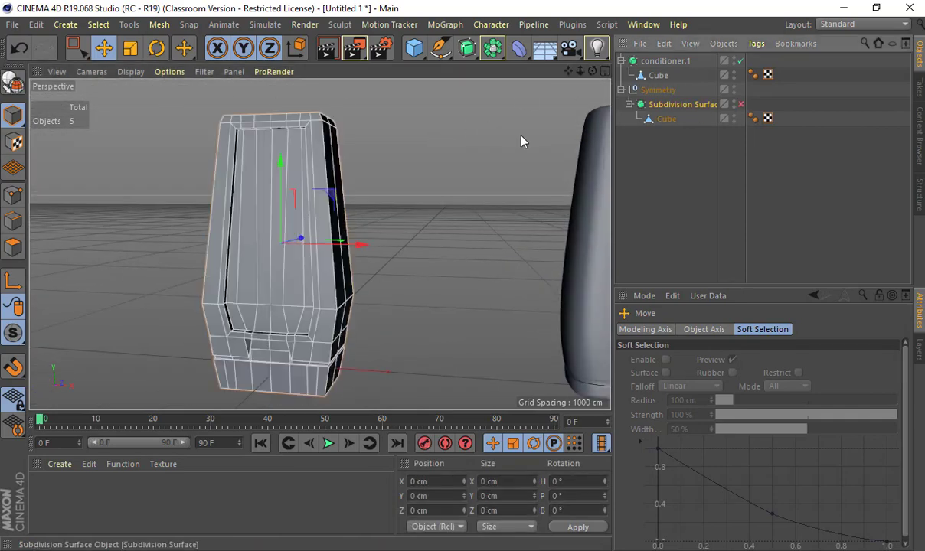
scroll(340, 182, up, 5)
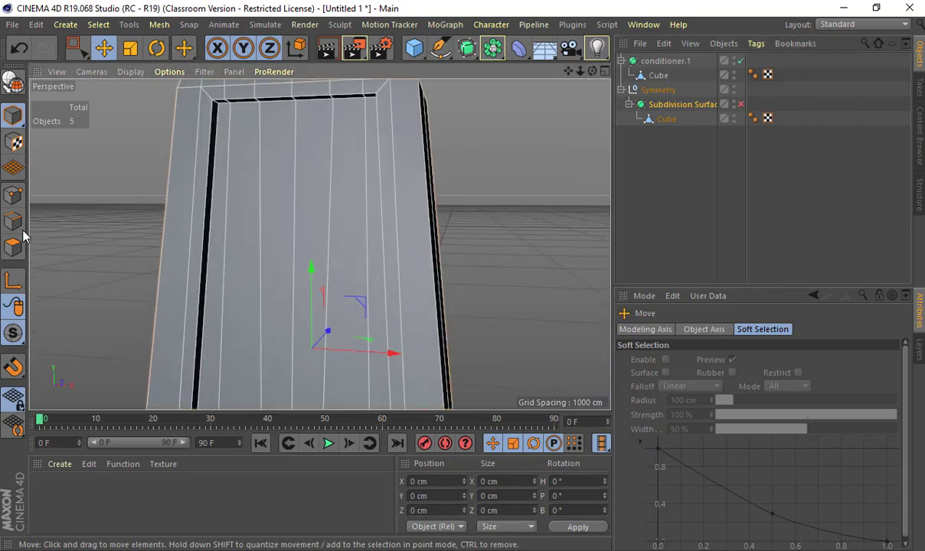
click(22, 228)
scroll(291, 142, up, 3)
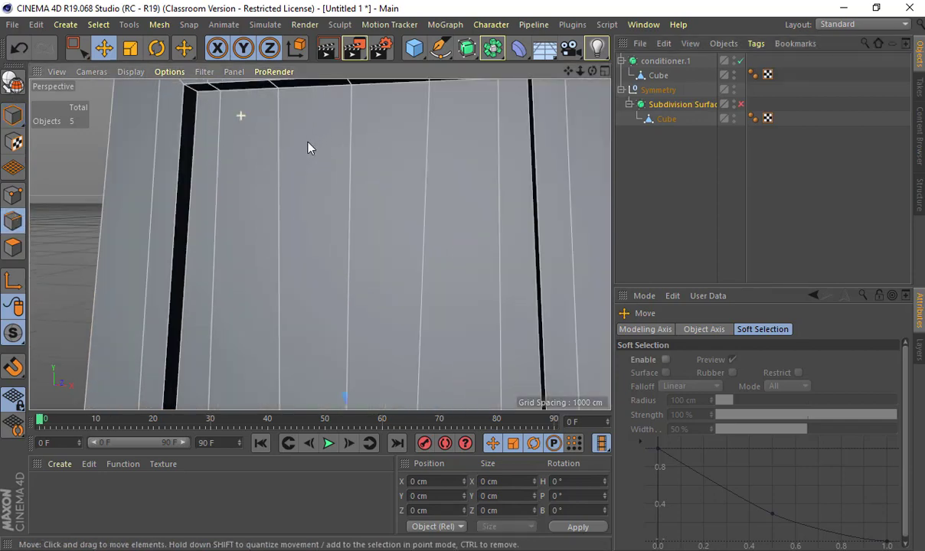
click(666, 118)
Step: Select the inner and outer edge loops all the way around the recessed front panel
double_click(198, 112)
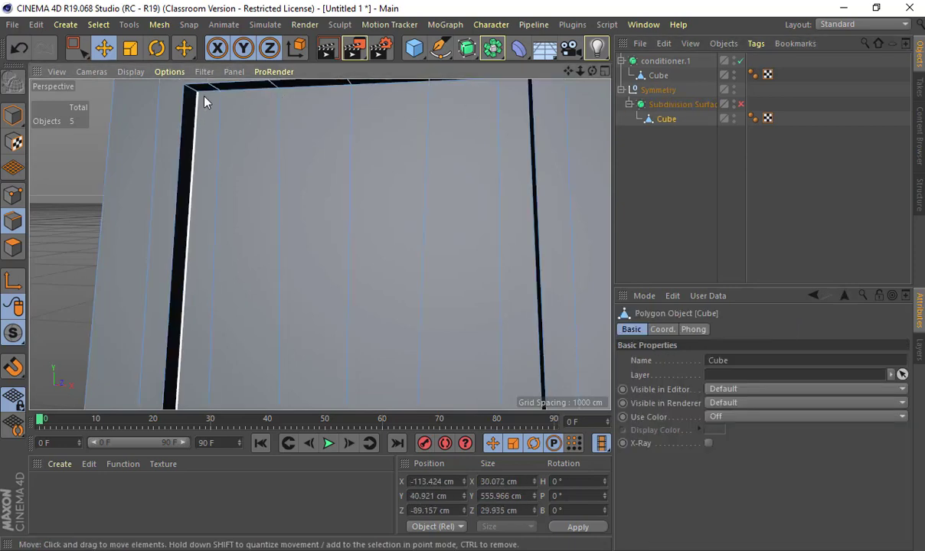
shift+double_click(203, 92)
shift+double_click(190, 89)
alt+drag(190, 91, 440, 181)
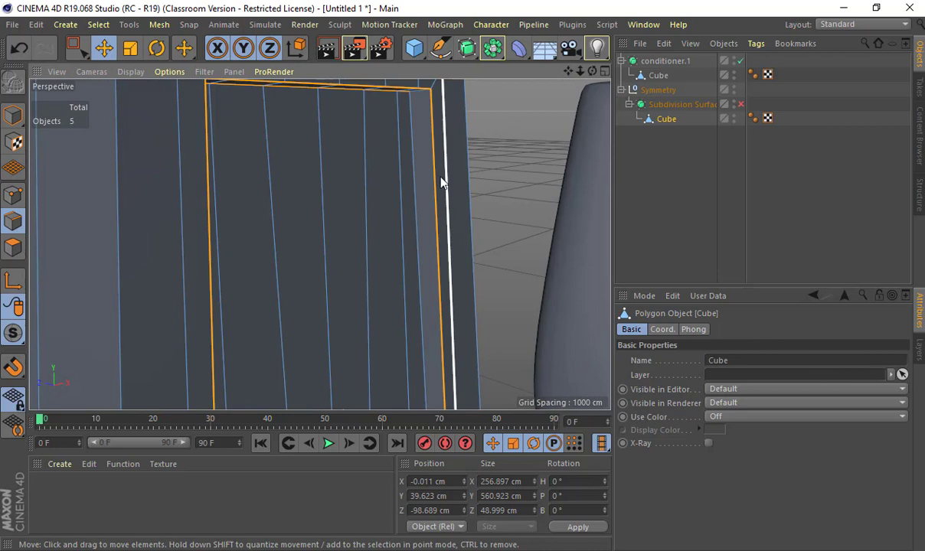
shift+double_click(408, 155)
alt+drag(409, 373, 427, 464)
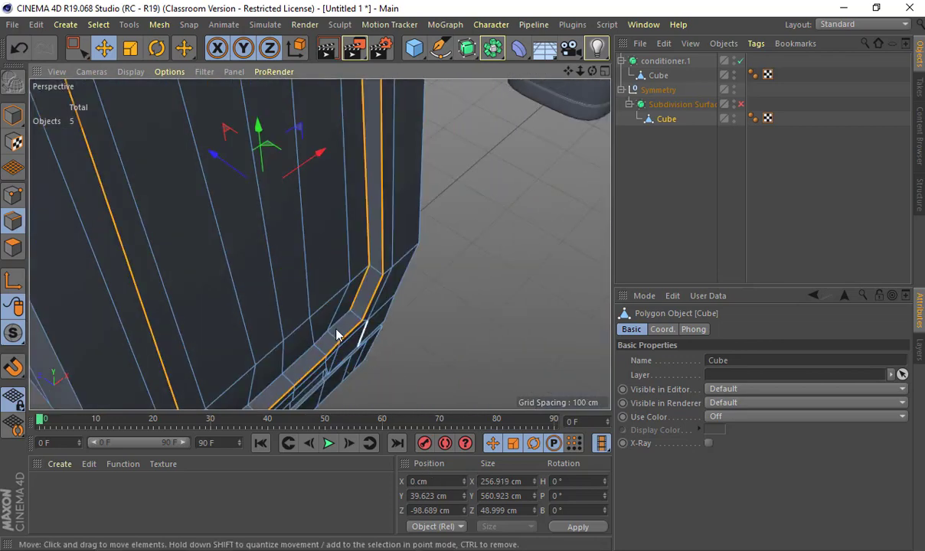
alt+drag(305, 324, 265, 258)
alt+middle_drag(265, 258, 244, 211)
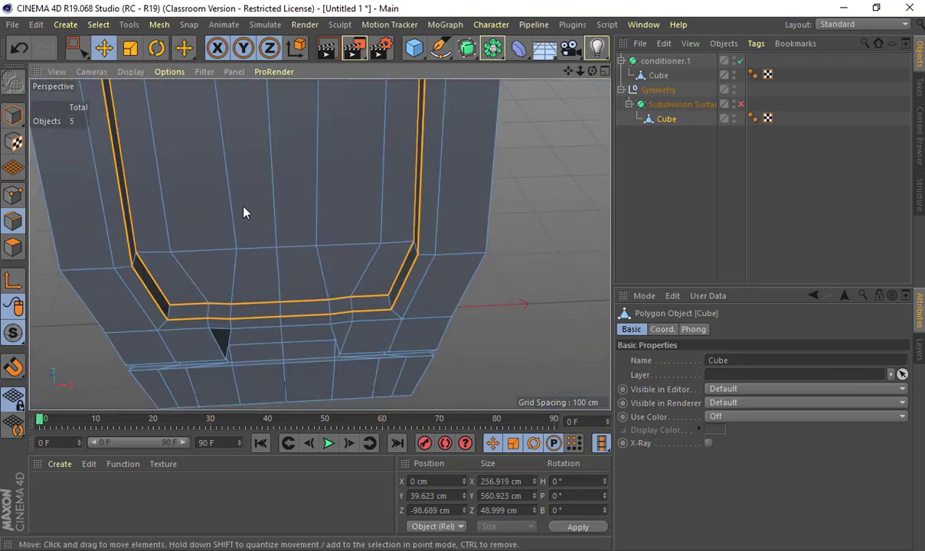
Step: Add the edge loops along the groove above the base and around the bottle's bottom rim to the selection
alt+drag(244, 211, 238, 211)
alt+middle_drag(238, 211, 255, 163)
alt+drag(256, 162, 251, 163)
alt+middle_drag(251, 158, 271, 85)
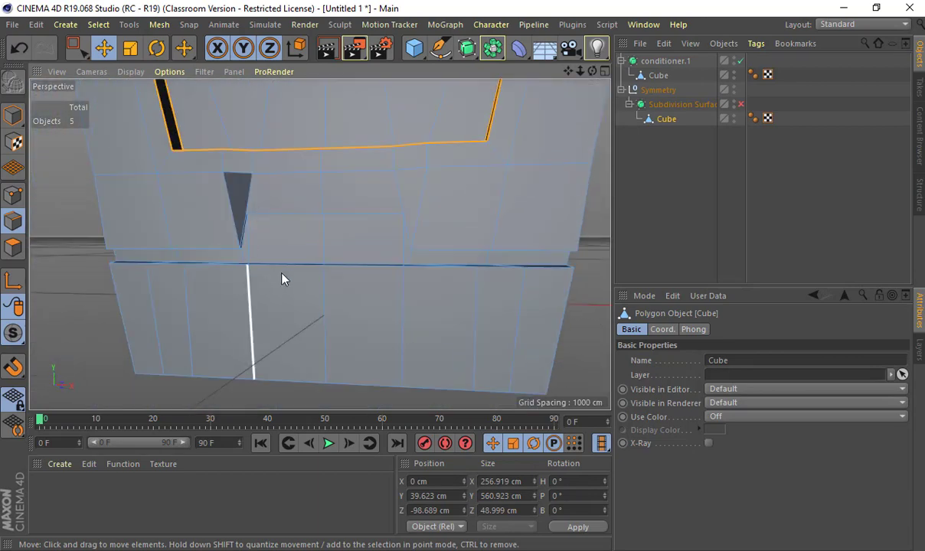
scroll(278, 271, up, 3)
scroll(233, 198, up, 3)
alt+drag(247, 223, 192, 382)
double_click(174, 196)
scroll(347, 326, down, 3)
shift+double_click(346, 320)
shift+double_click(346, 322)
alt+drag(281, 388, 253, 366)
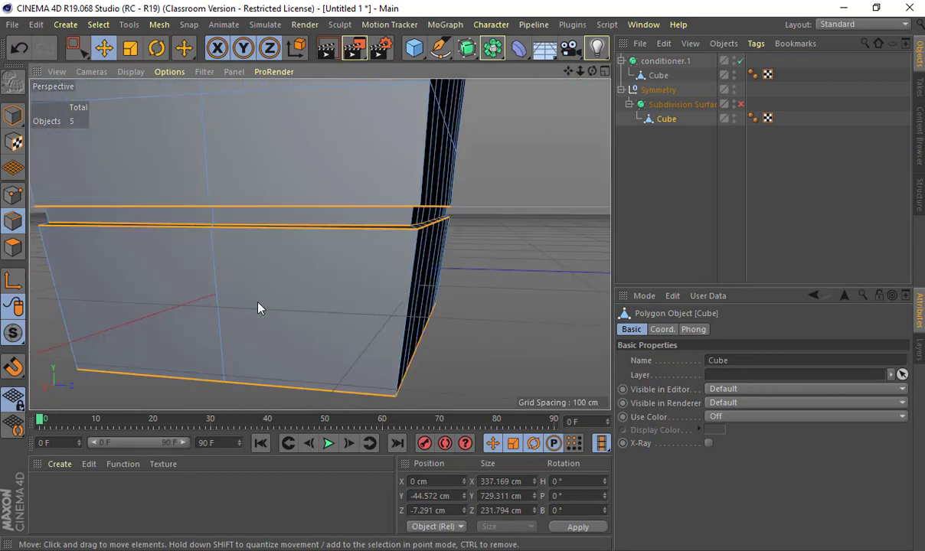
alt+drag(258, 305, 278, 251)
scroll(291, 269, up, 5)
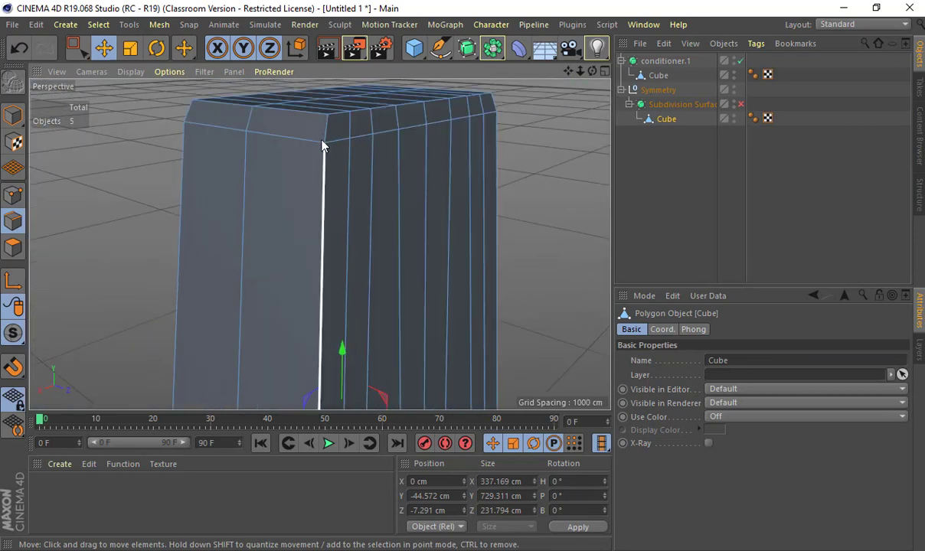
click(334, 125)
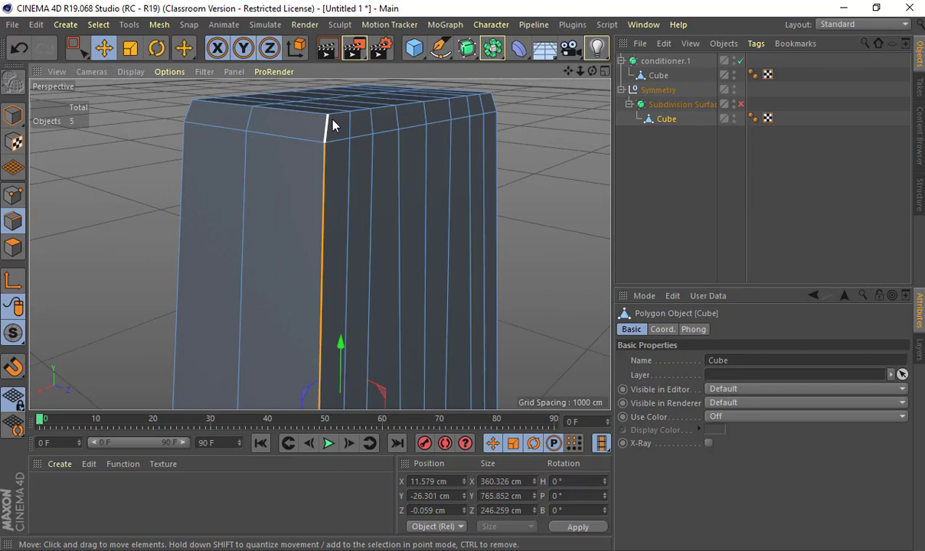
key(ctrl+z)
key(ctrl+y)
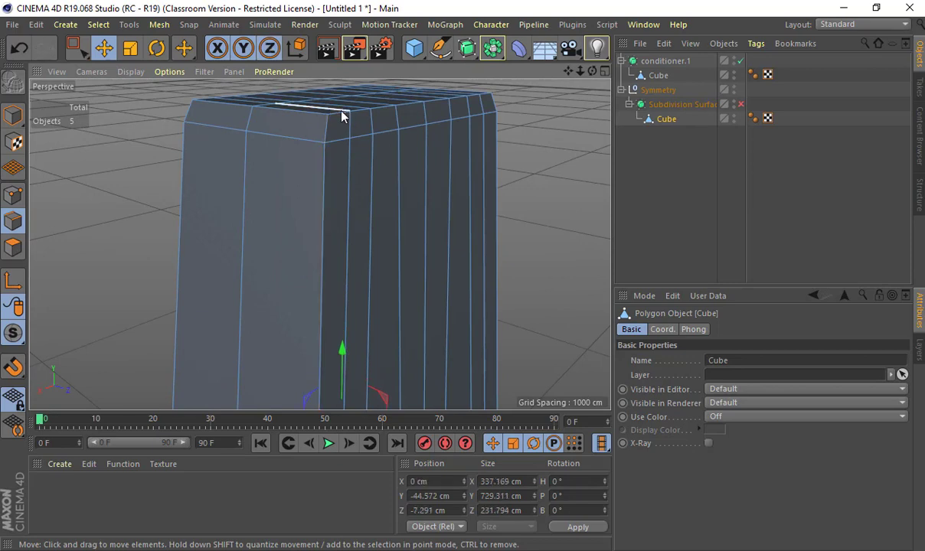
key(ctrl+z)
key(ctrl+y)
Step: Add the edges around all four sides of the bottle's top face to the selection
double_click(315, 113)
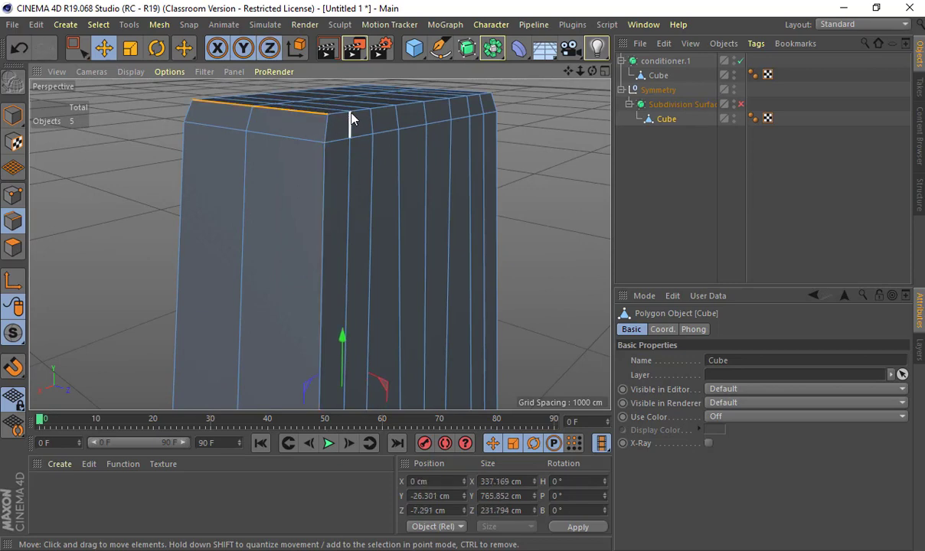
shift+double_click(356, 111)
alt+drag(381, 116, 346, 115)
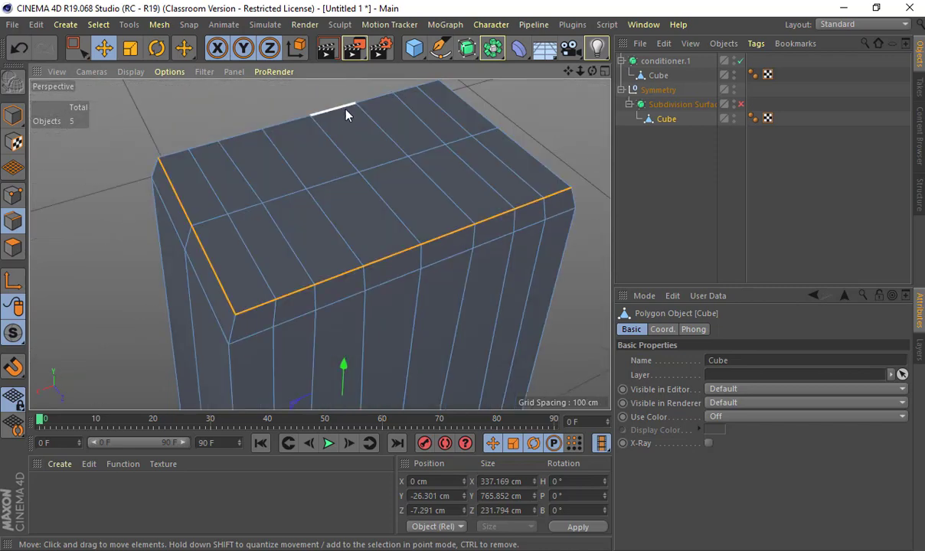
shift+click(340, 107)
shift+click(473, 111)
Step: Bevel the selected edges in Chamfer mode with a 2 cm offset and 2 subdivisions
key(m)
key(s)
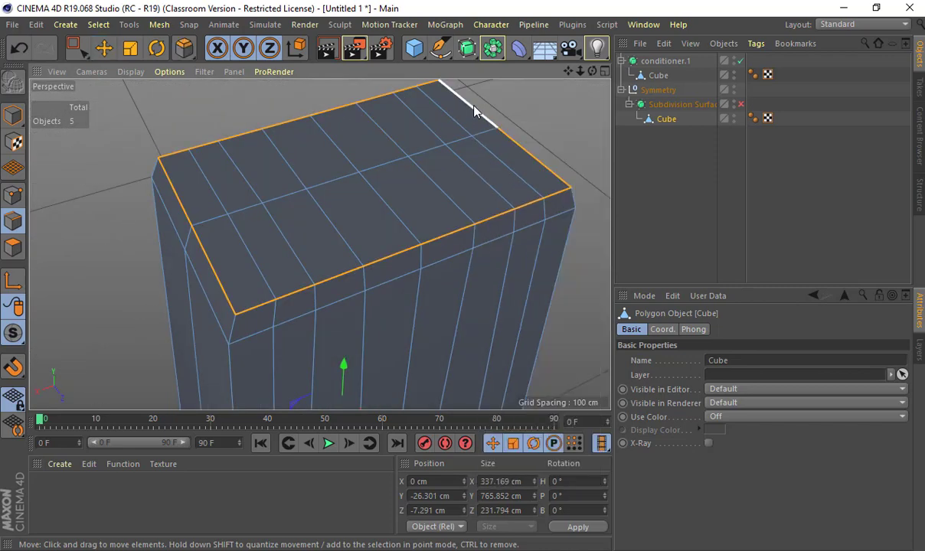
drag(474, 107, 450, 92)
alt+right_drag(491, 161, 392, 156)
alt+drag(424, 272, 207, 85)
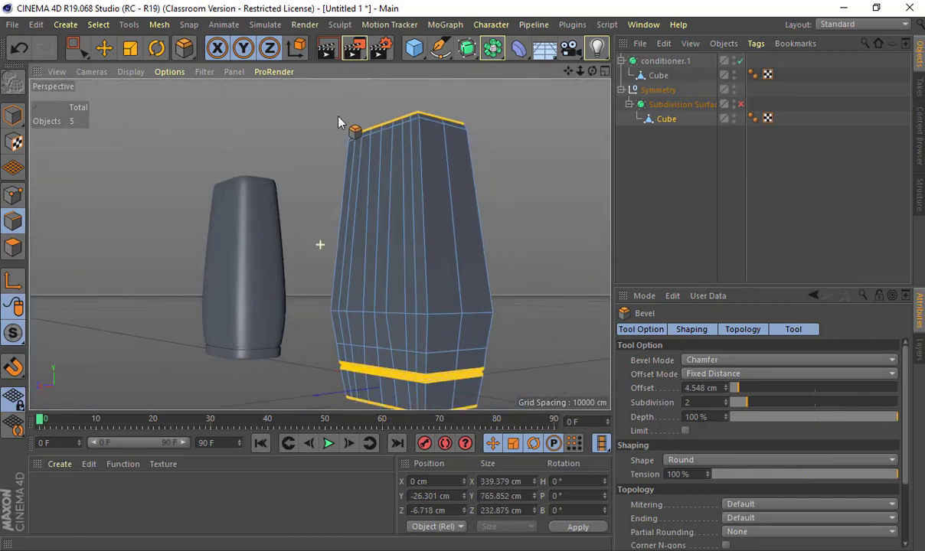
alt+middle_drag(339, 117, 302, 100)
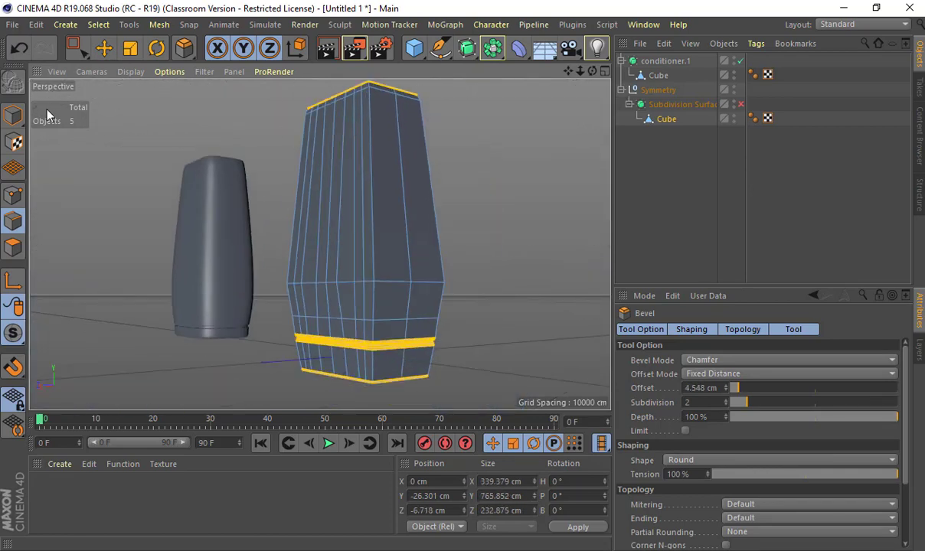
double_click(706, 388)
text(2)
key(Return)
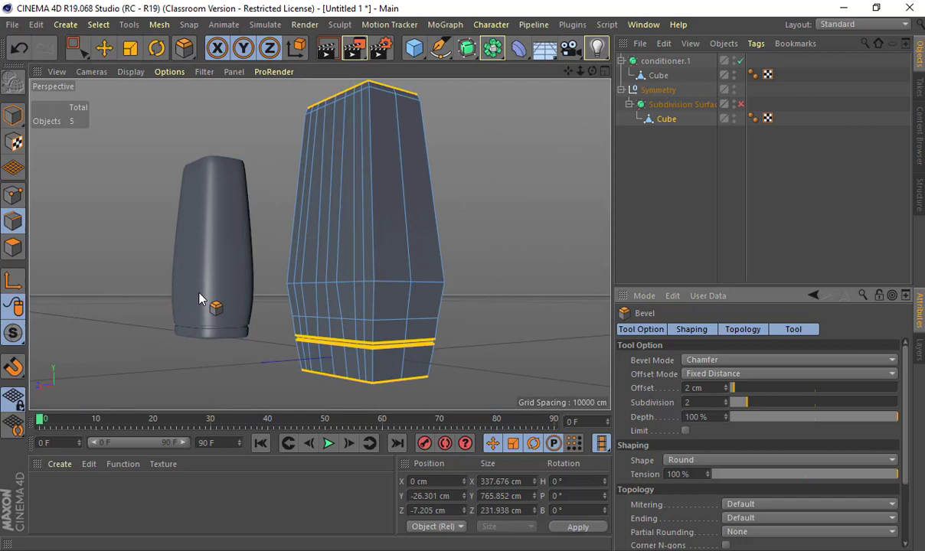
Step: Re-enable the bottle's Subdivision Surface in Model mode and clear the selection to inspect the smoothed shape
click(15, 116)
click(741, 104)
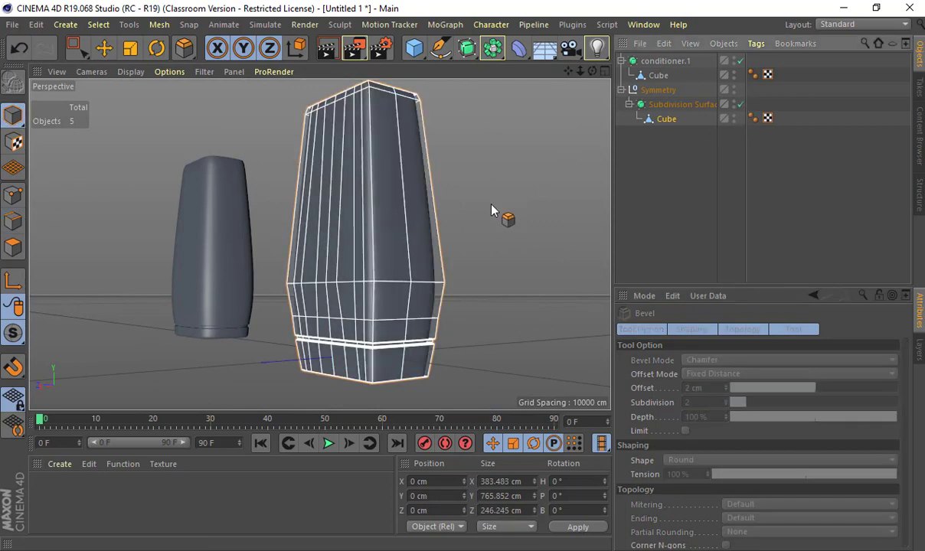
alt+drag(491, 206, 300, 212)
key(e)
click(522, 202)
alt+drag(522, 202, 344, 185)
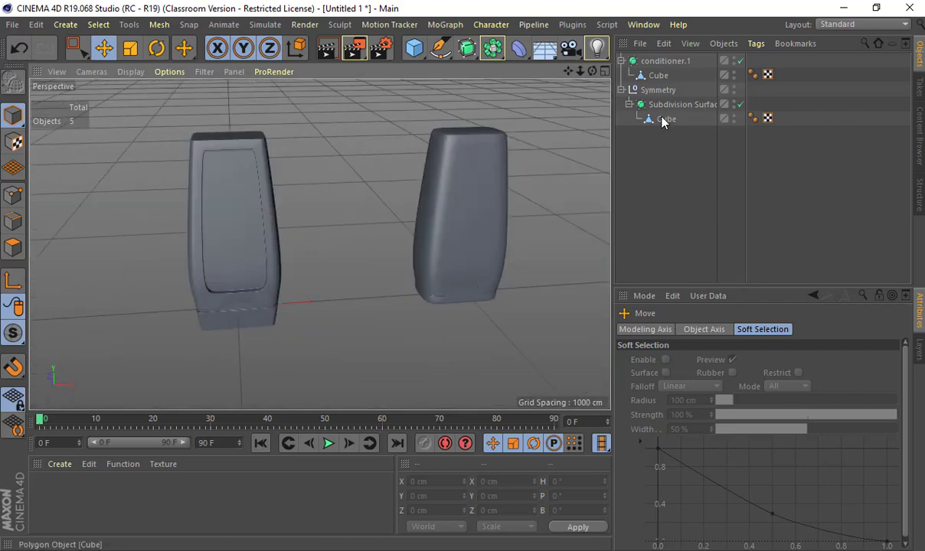
Step: Rename the Symmetry null to conditioner and move it along the +X axis past the other bottle
double_click(659, 90)
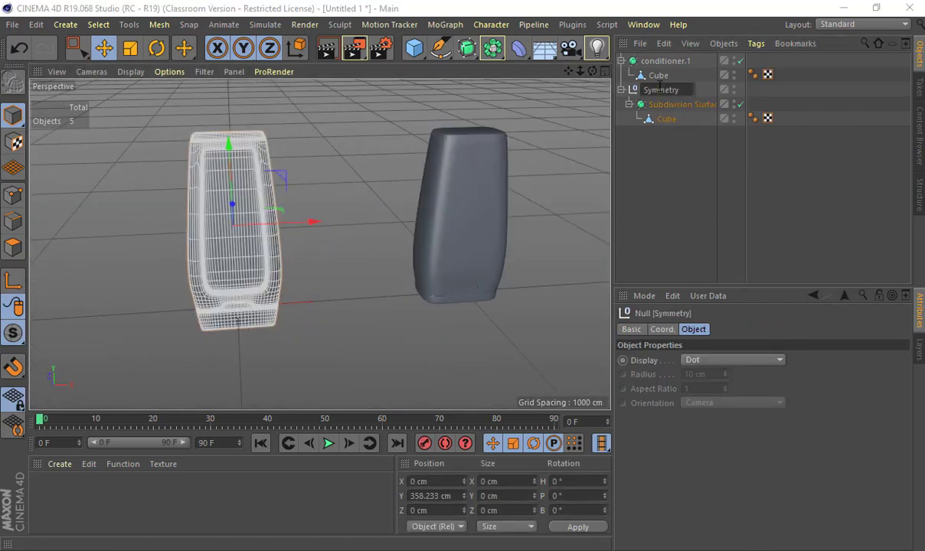
text(conditioner)
key(Return)
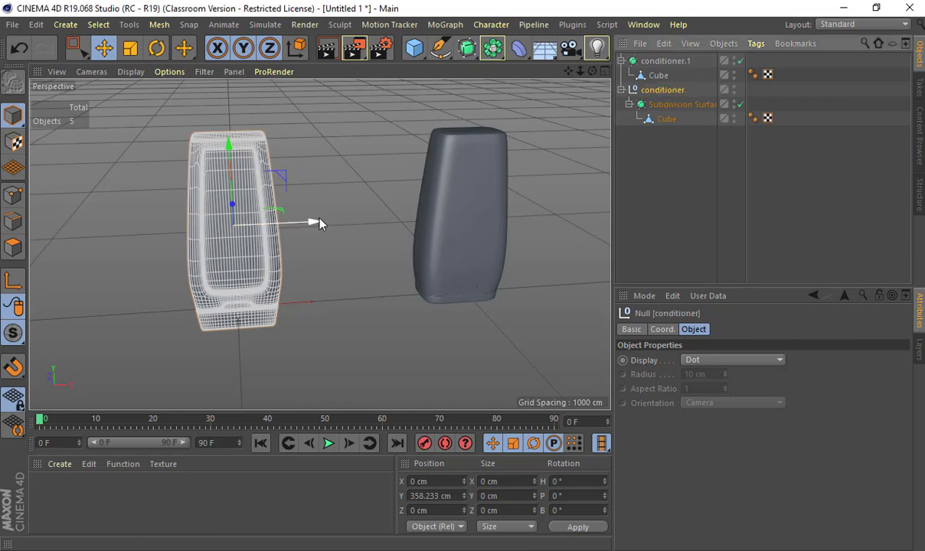
drag(319, 223, 643, 222)
click(277, 182)
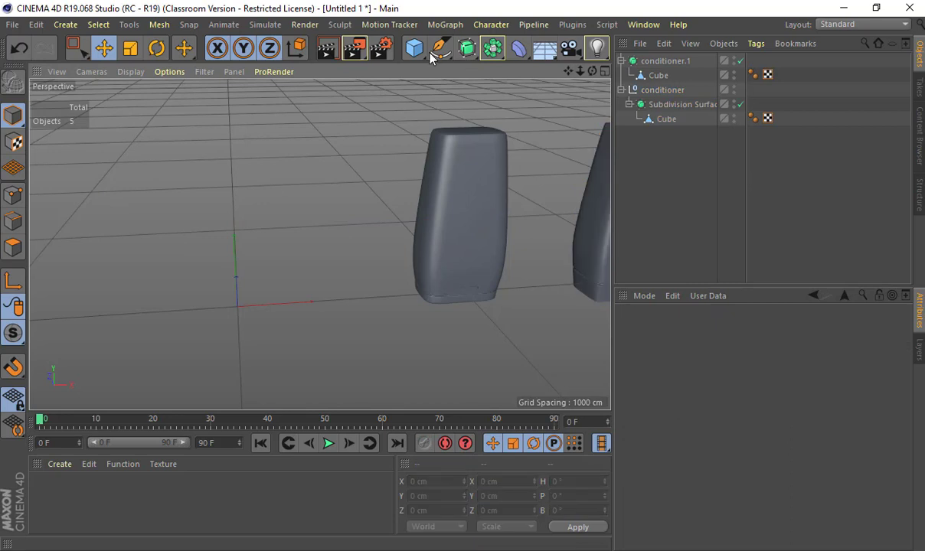
Step: Switch to the browser and examine shampoo and conditioner reference images, enlarging the Brickell and WOW bottle pairs
click(415, 49)
click(271, 277)
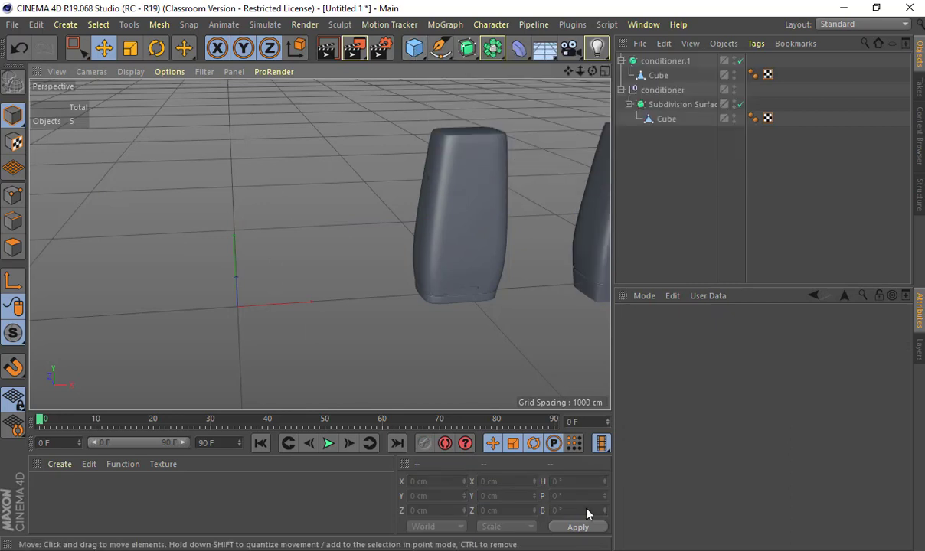
key(alt+Tab)
scroll(327, 273, up, 3)
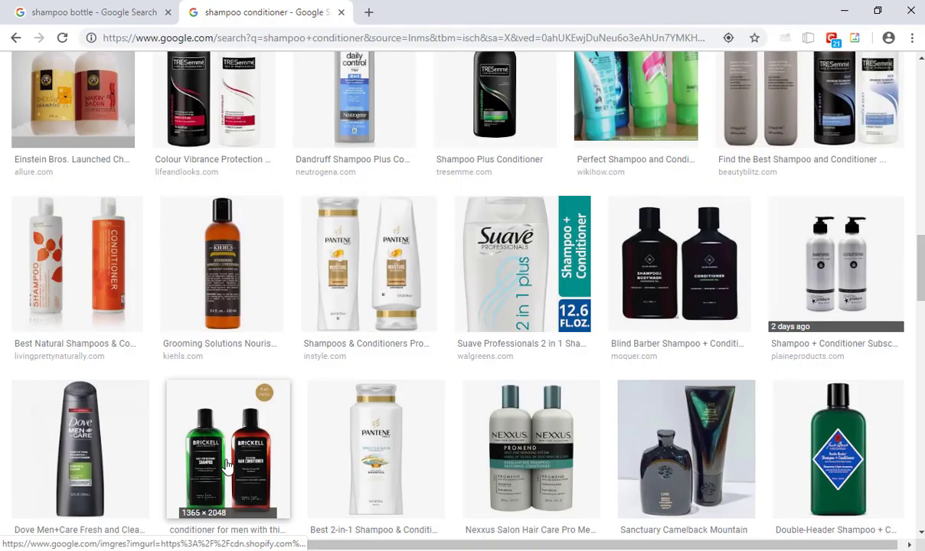
click(227, 466)
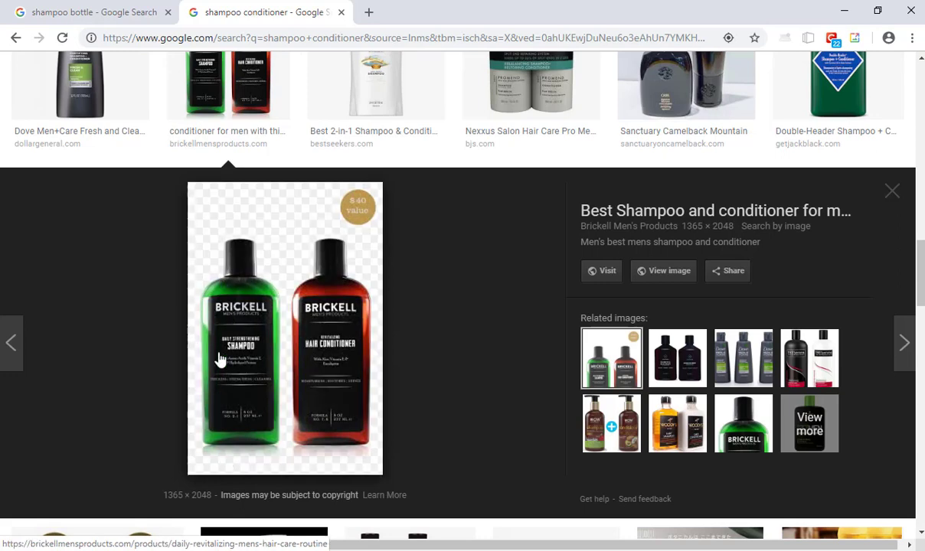
scroll(268, 340, up, 2)
scroll(285, 339, down, 2)
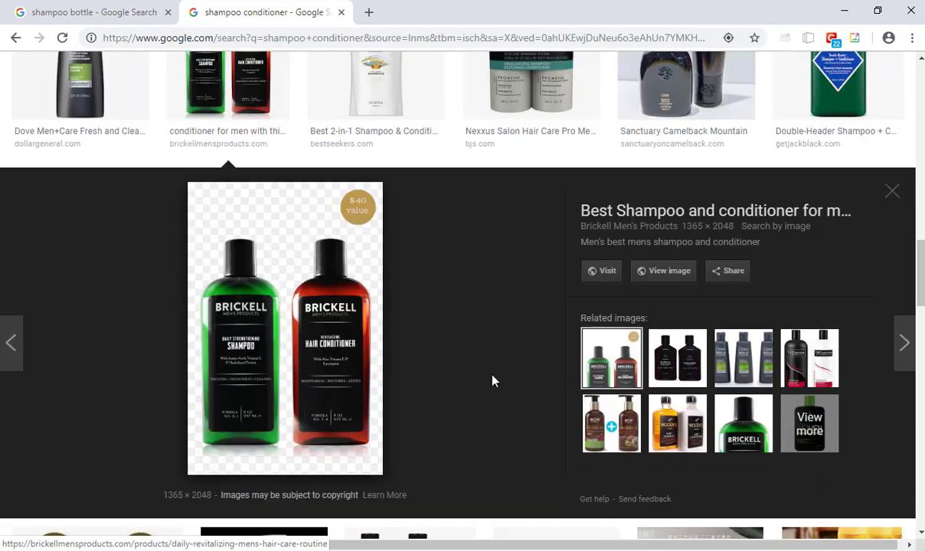
click(601, 419)
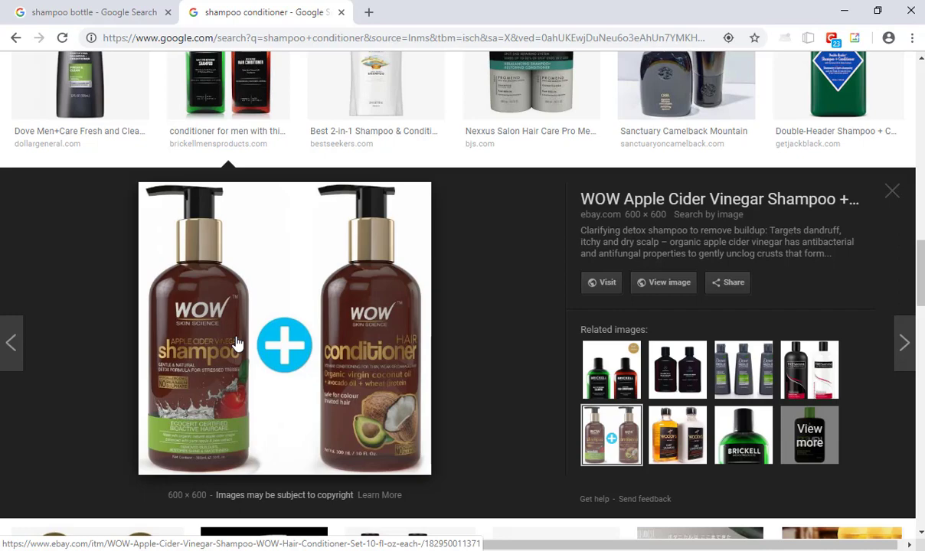
scroll(237, 344, up, 5)
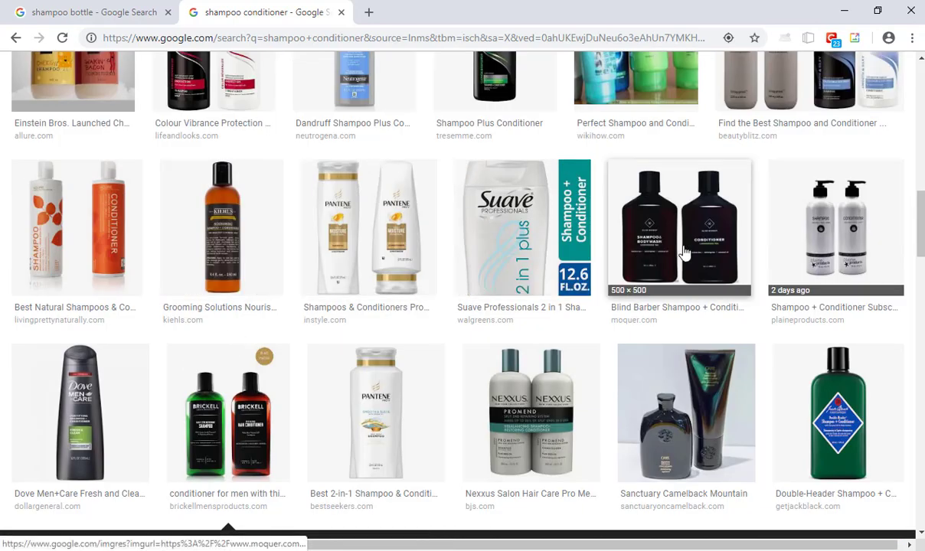
scroll(836, 381, up, 5)
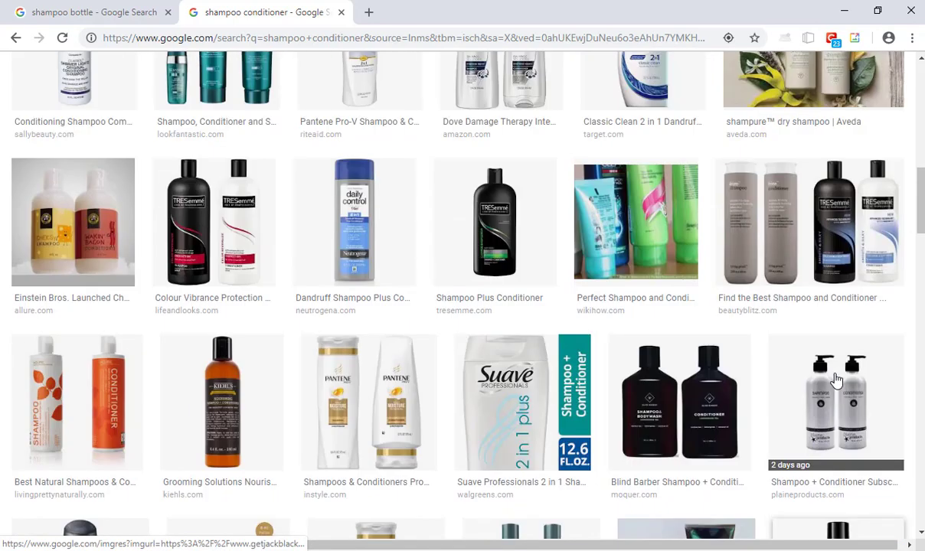
scroll(836, 380, up, 8)
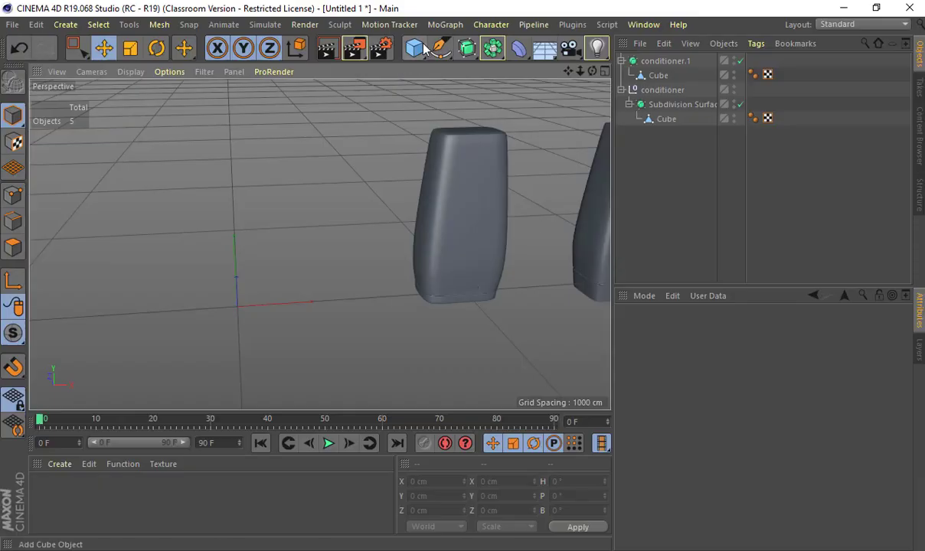
Step: Switch back to Cinema 4D and add a Cylinder primitive at the world origin
click(416, 48)
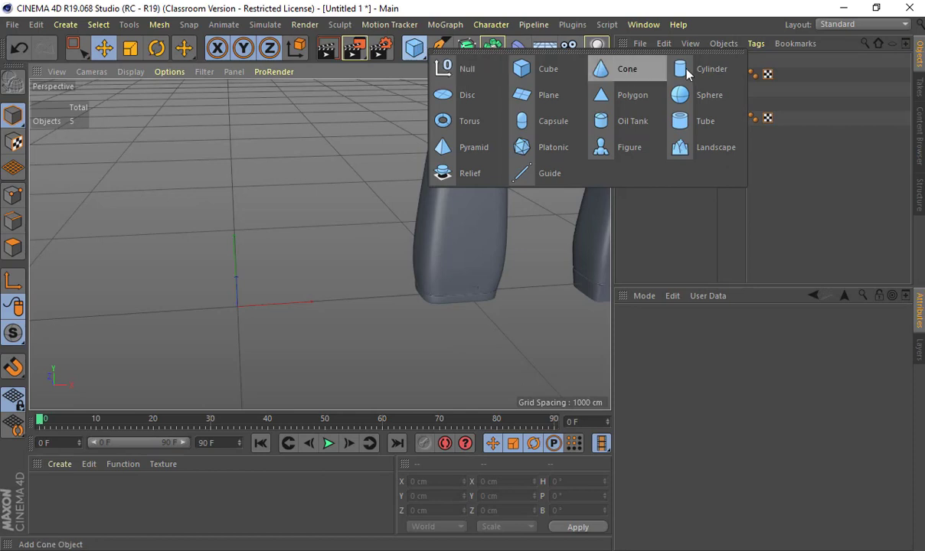
click(706, 71)
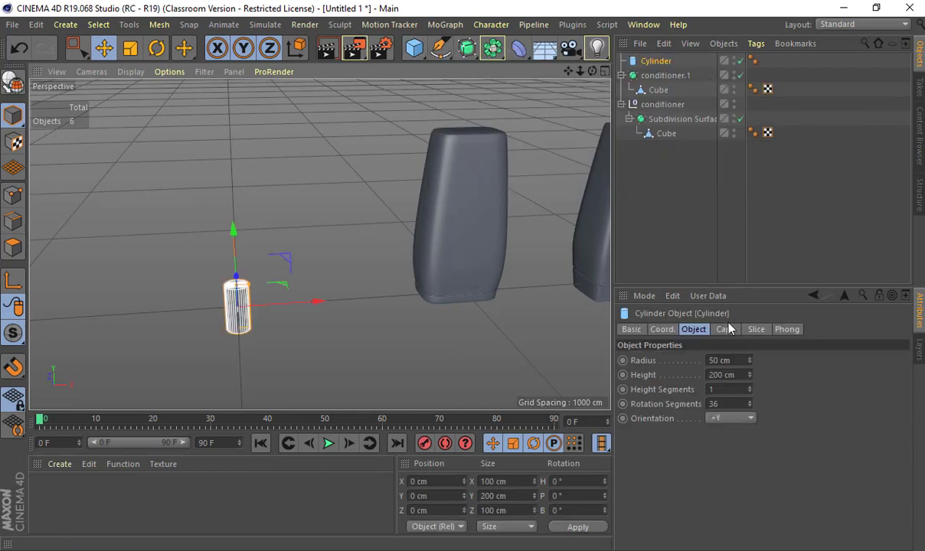
Step: Reduce the cylinder's rotation segments and turn off its caps
click(735, 413)
drag(726, 405, 682, 404)
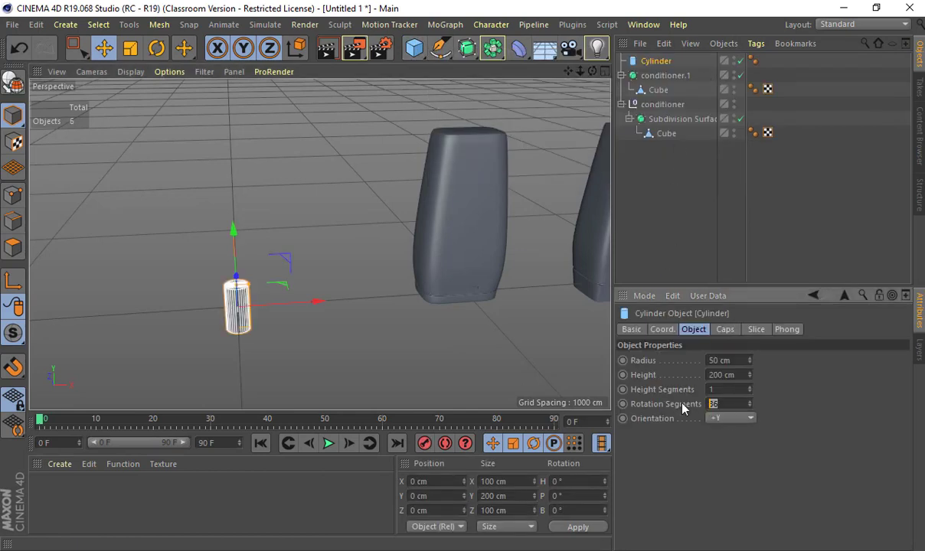
click(725, 329)
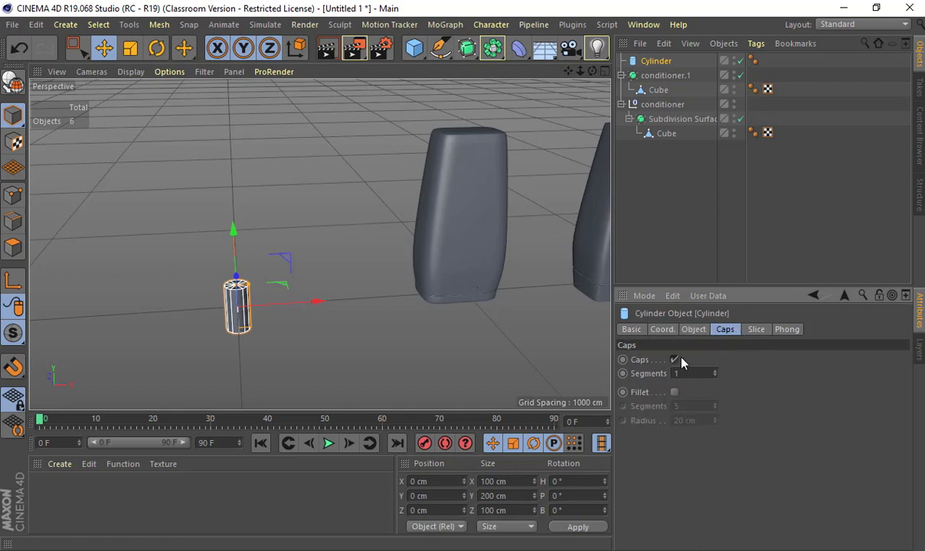
click(674, 359)
Step: Raise the cylinder to about 662 cm on Y and scale it to about 175 cm wide and 179 cm tall
drag(233, 228, 251, 272)
alt+middle_drag(284, 180, 321, 241)
key(t)
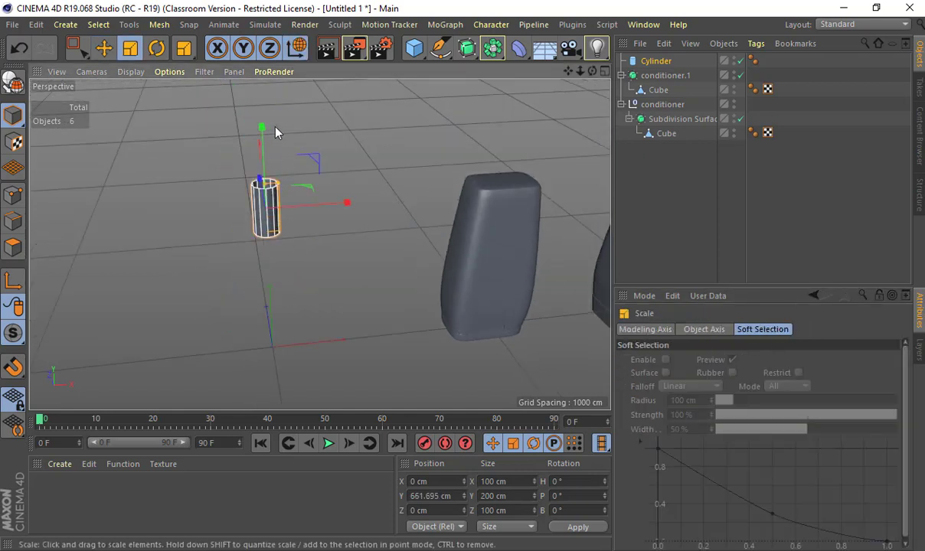
drag(258, 114, 303, 103)
drag(259, 82, 259, 61)
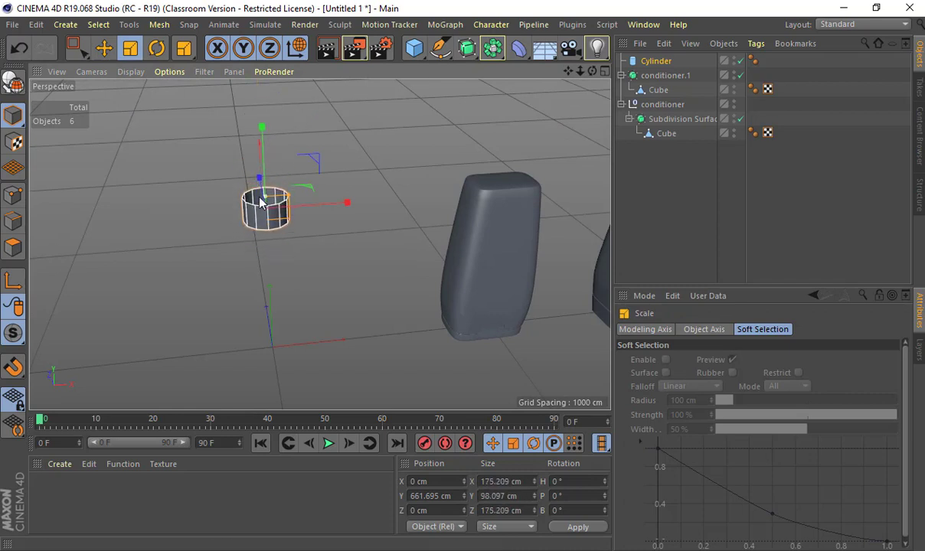
drag(264, 196, 265, 187)
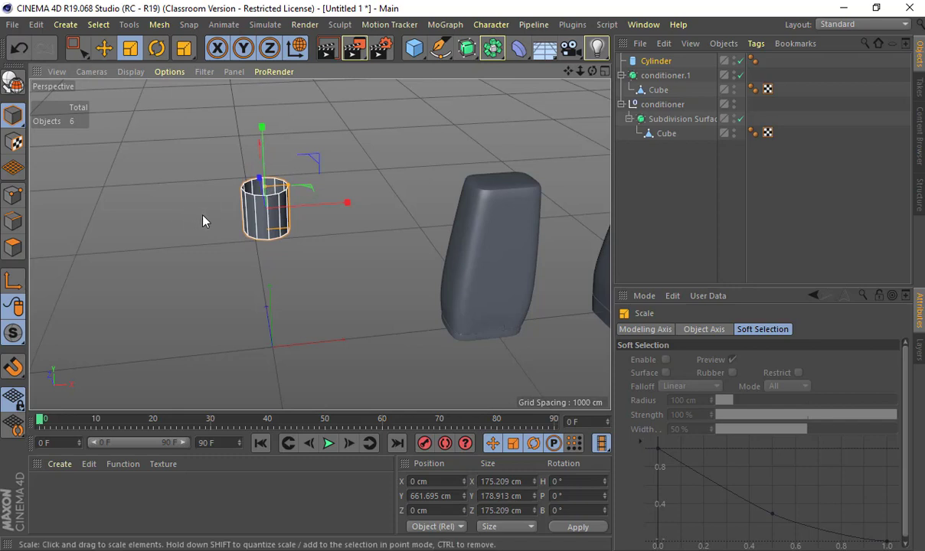
Step: Make the cylinder editable, then extrude its bottom edge loop into a flared shoulder about 288 cm wide
alt+right_drag(202, 215, 294, 207)
alt+drag(296, 213, 354, 213)
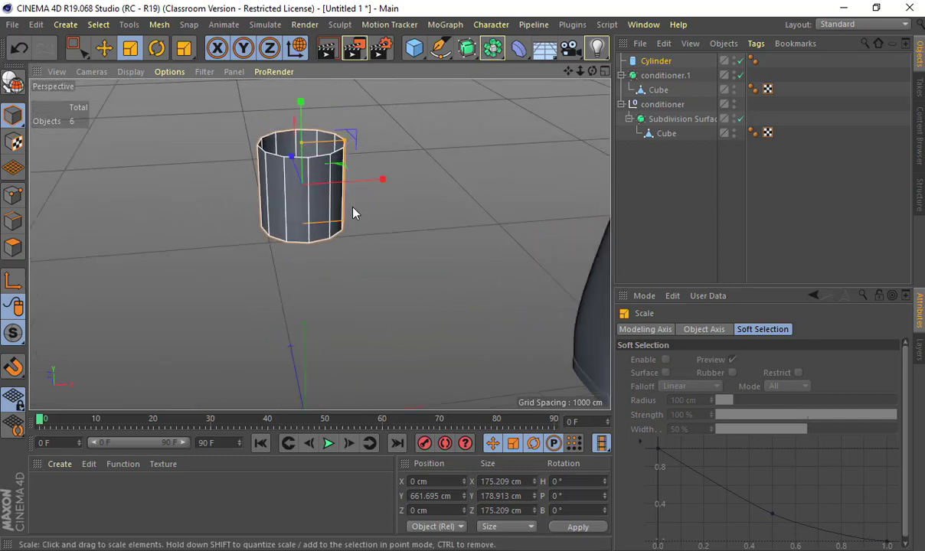
click(353, 212)
click(18, 229)
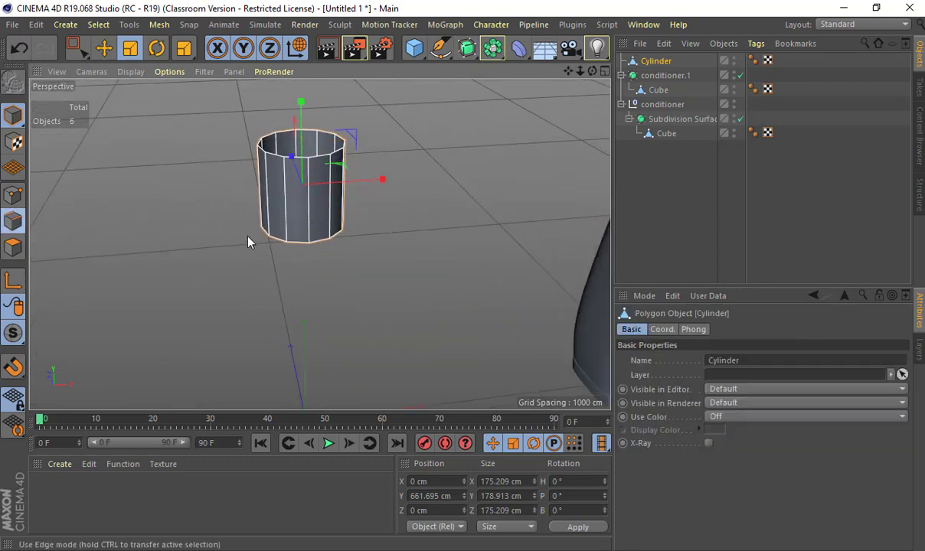
double_click(296, 244)
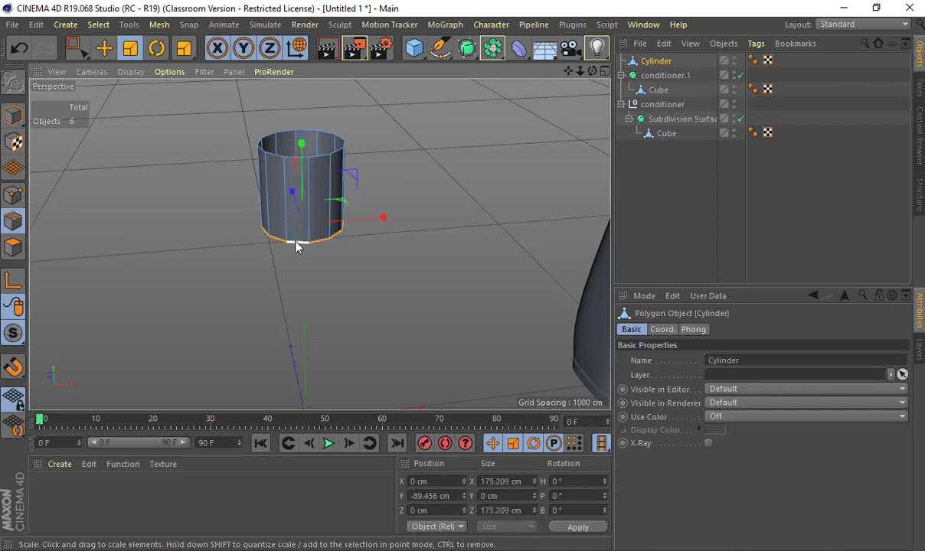
key(d)
drag(297, 245, 330, 247)
key(t)
drag(383, 238, 429, 321)
alt+middle_drag(428, 320, 377, 269)
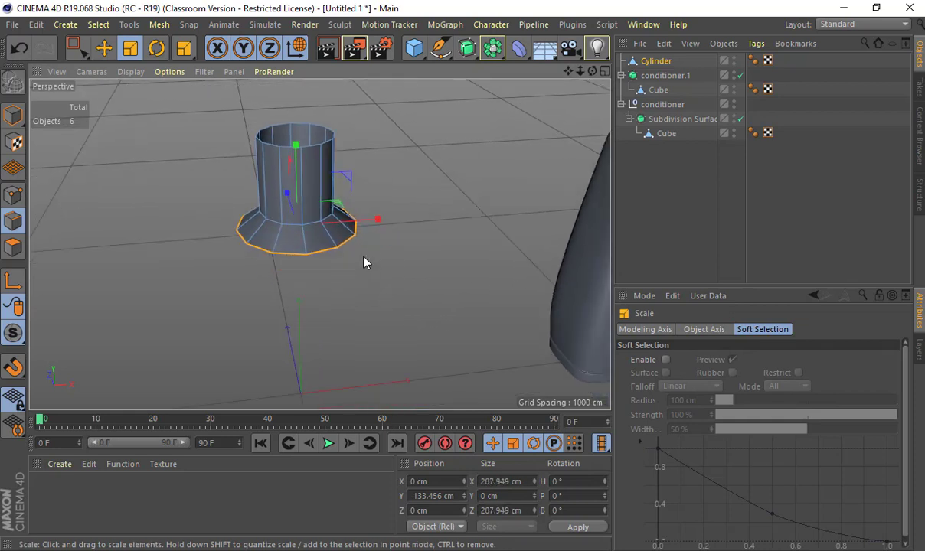
Step: Extrude the shoulder's outer edge loop by 97 cm and move it down to form a tapered body about 427 cm wide at the base
key(d)
drag(332, 245, 331, 245)
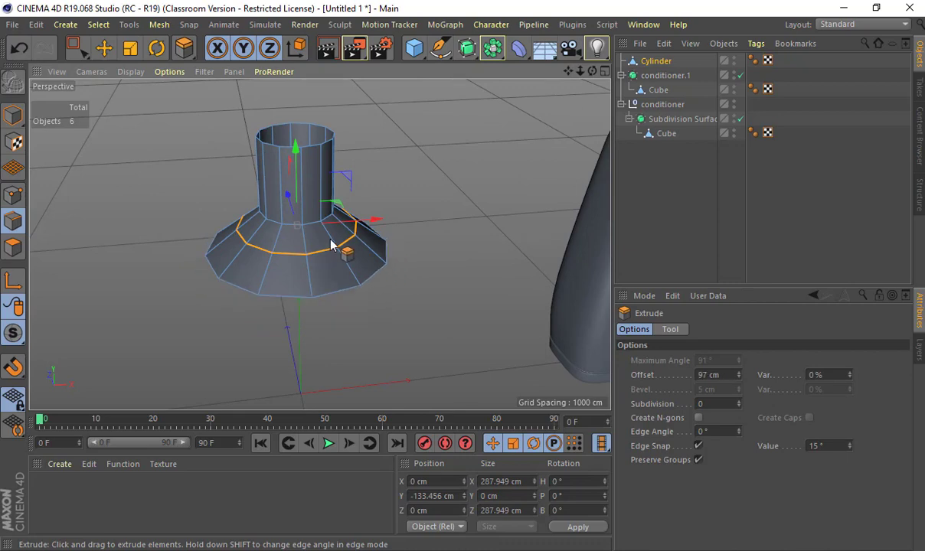
key(e)
drag(301, 178, 299, 322)
alt+middle_drag(299, 322, 296, 222)
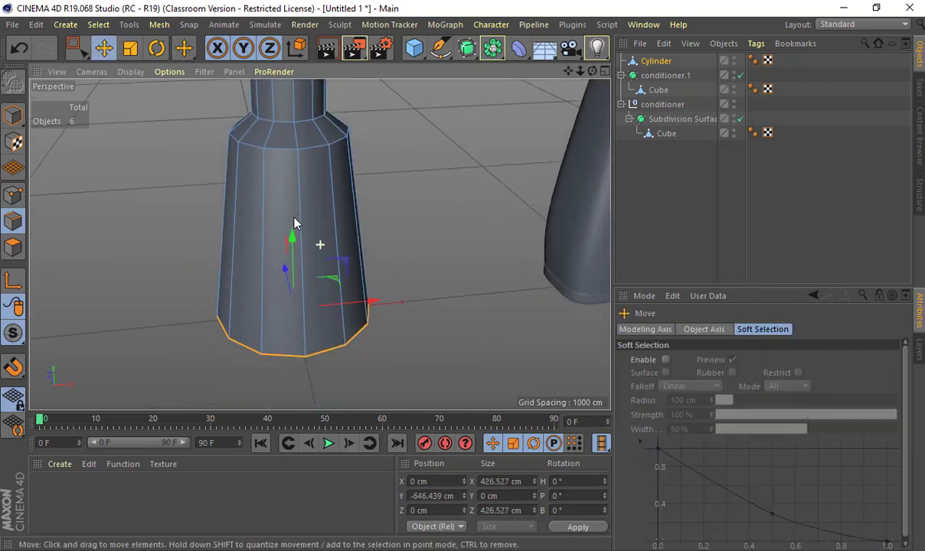
Step: Extrude the body's bottom edge loop slightly downward and scale it in to about 372 cm wide
alt+drag(296, 222, 300, 111)
key(d)
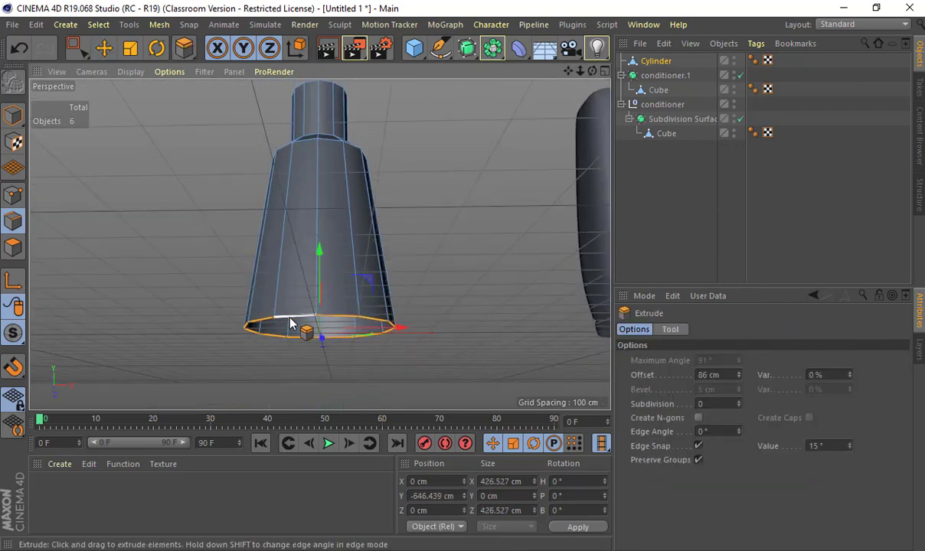
key(t)
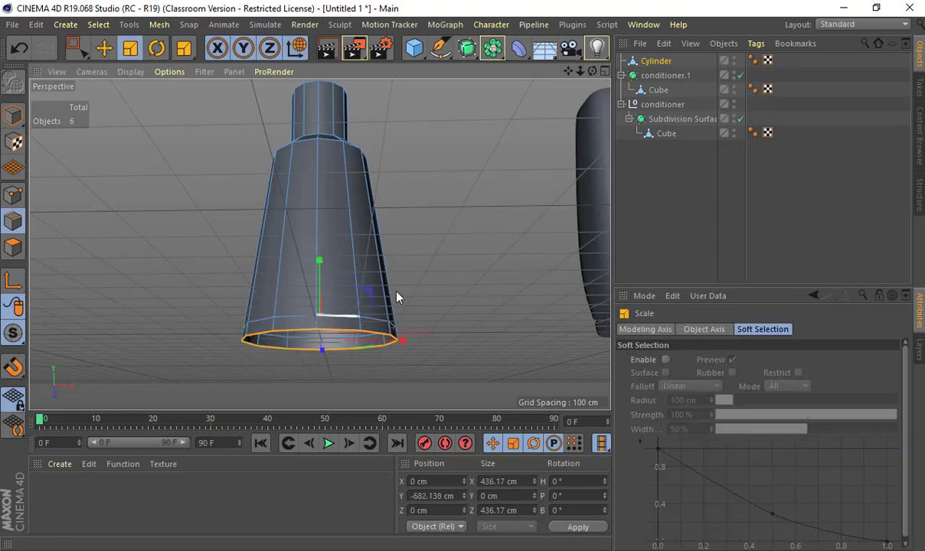
drag(390, 299, 294, 310)
Step: Close the open bottom and the open neck of the bottle with Close Polygon Hole
alt+drag(291, 300, 277, 235)
right_click(278, 287)
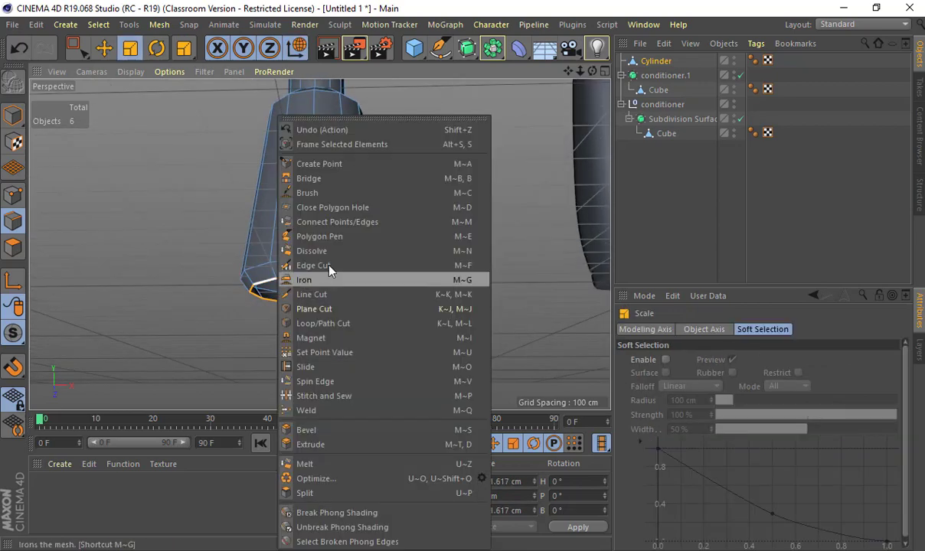
click(330, 208)
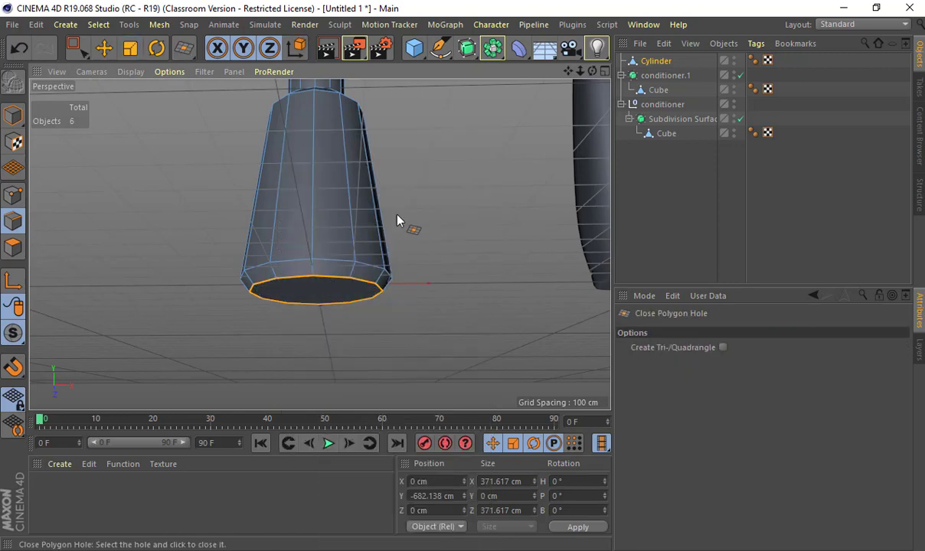
alt+drag(426, 144, 310, 144)
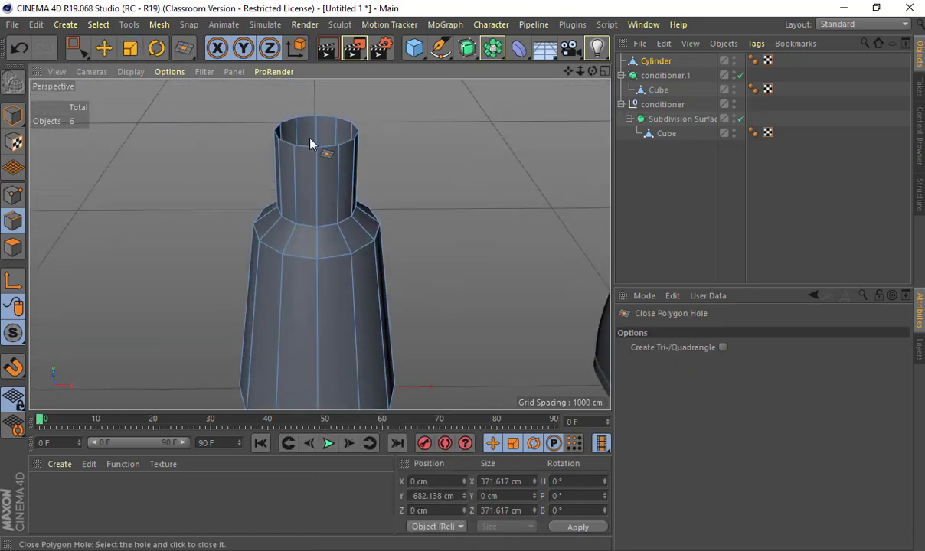
click(323, 121)
Step: Select the polygon capping the neck and inset it with Extrude Inner
alt+drag(375, 157, 159, 207)
key(e)
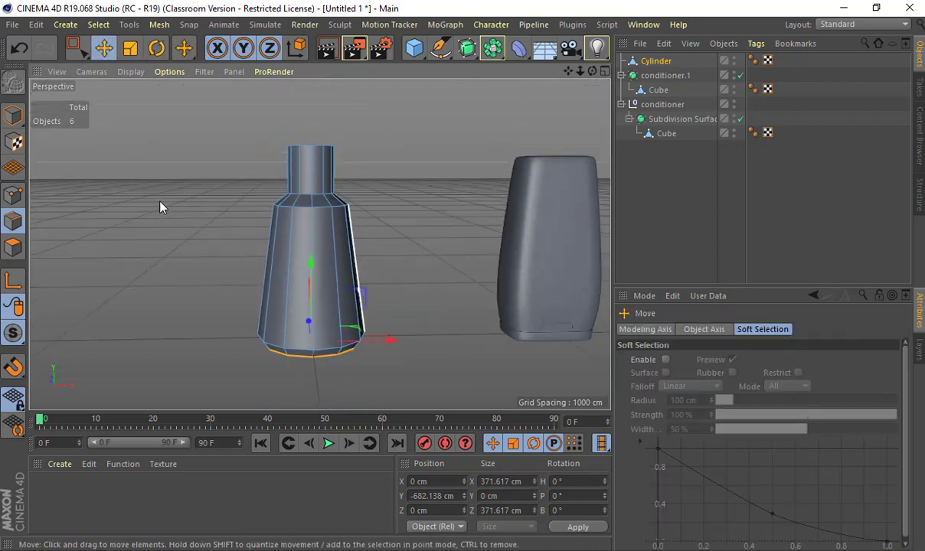
click(14, 117)
mouse_move(373, 201)
alt+mouse_down()
mouse_move(329, 92)
mouse_move(275, 145)
mouse_move(219, 180)
mouse_move(357, 202)
alt+mouse_up()
alt+right_drag(357, 197, 380, 201)
alt+middle_drag(380, 200, 329, 246)
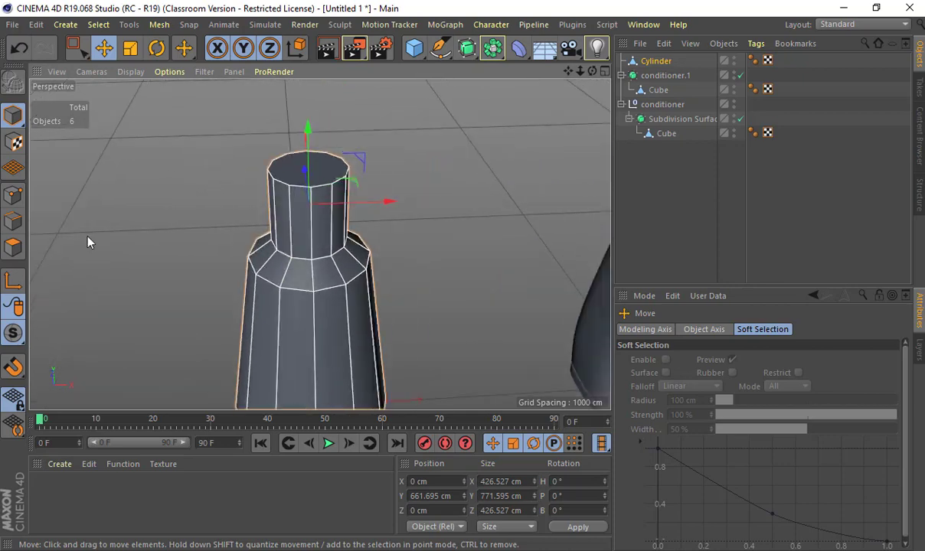
click(20, 245)
right_click(319, 171)
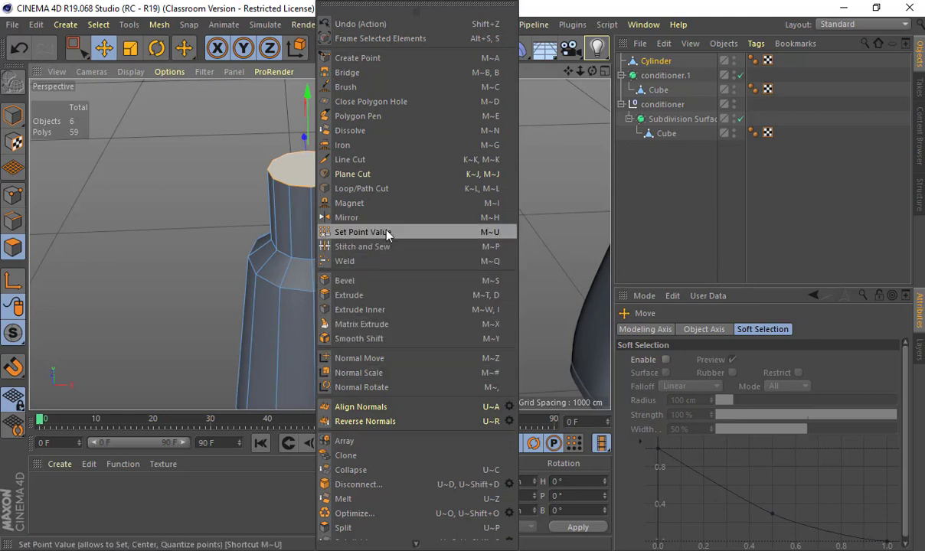
click(230, 146)
alt+drag(234, 166, 256, 178)
key(m)
key(w)
alt+right_drag(294, 178, 505, 184)
Step: Inset the neck's cap polygon again by 13.1 cm and weld its points to the center
key(e)
right_click(393, 143)
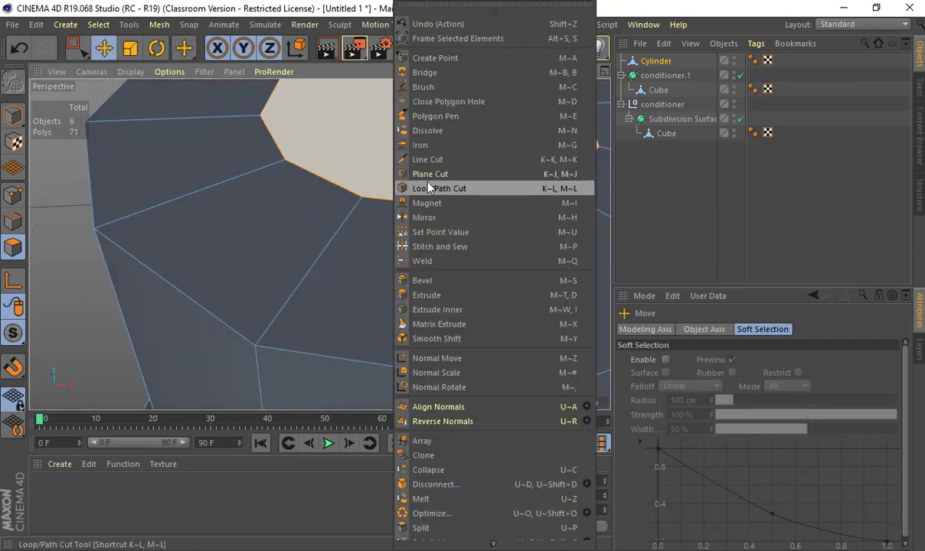
click(350, 175)
key(i)
drag(397, 170, 458, 165)
right_click(459, 166)
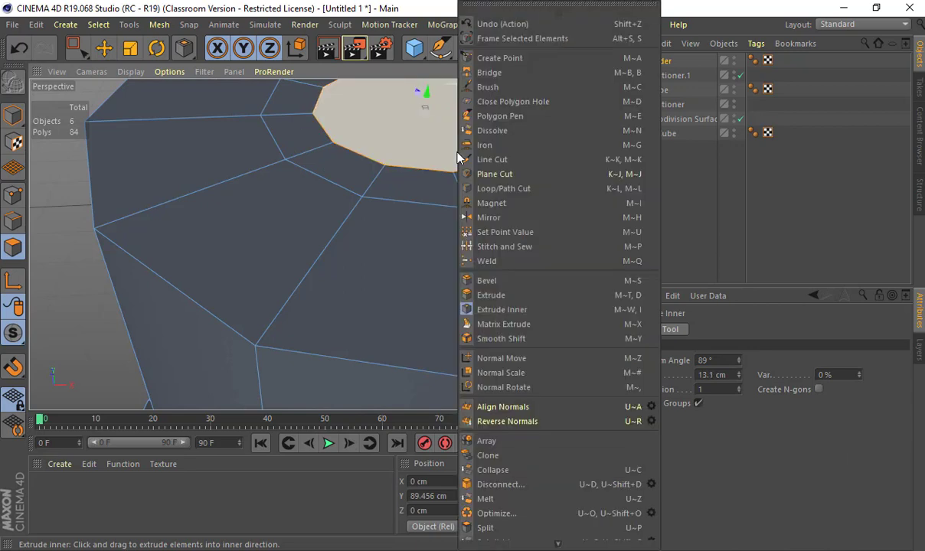
click(496, 261)
scroll(490, 261, down, 6)
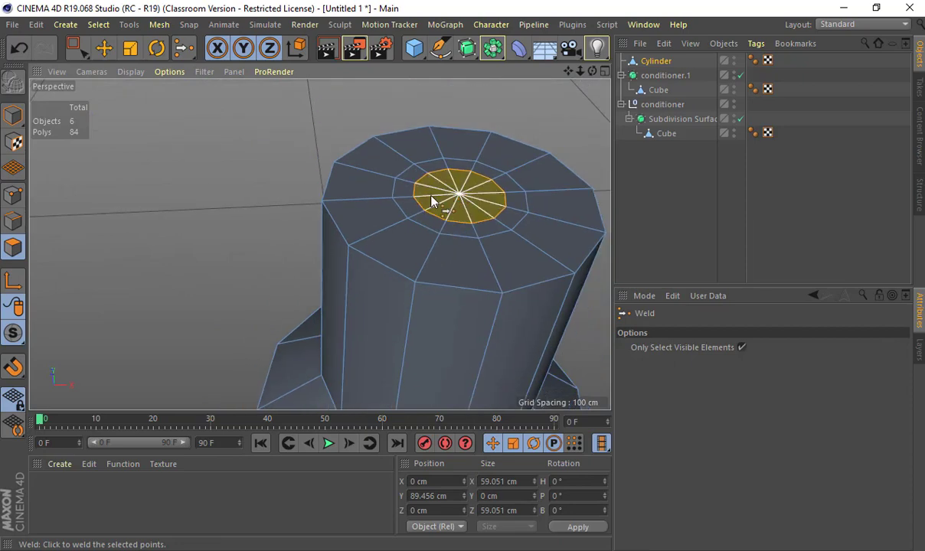
click(458, 192)
Step: Select the bottle's bottom polygon and inset it by 66 cm with Extrude Inner
alt+right_drag(501, 249, 448, 256)
alt+middle_drag(448, 256, 413, 87)
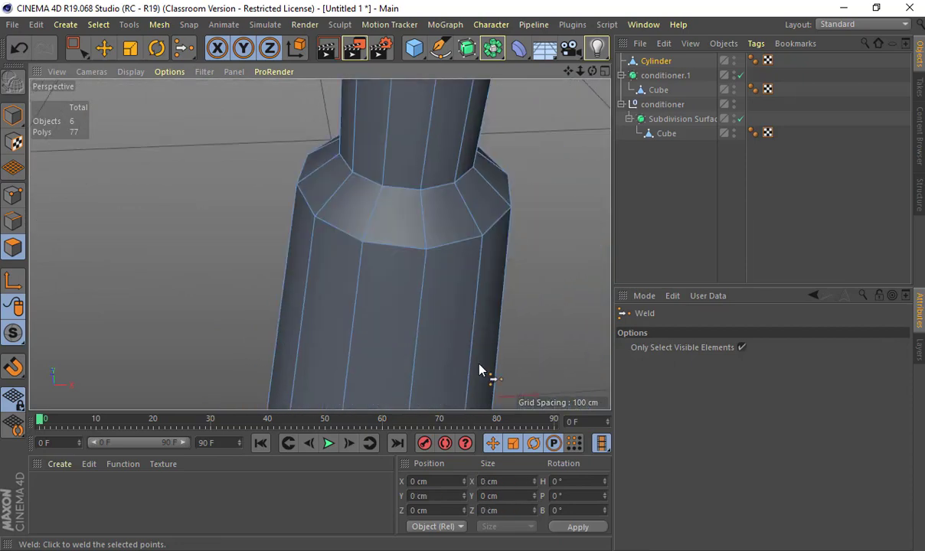
alt+drag(478, 368, 480, 231)
scroll(480, 237, down, 6)
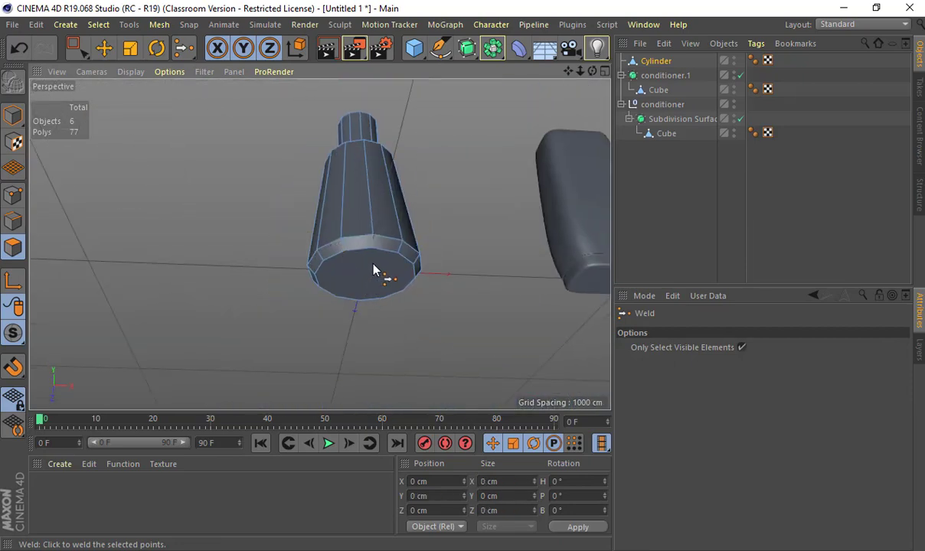
scroll(375, 269, up, 3)
key(e)
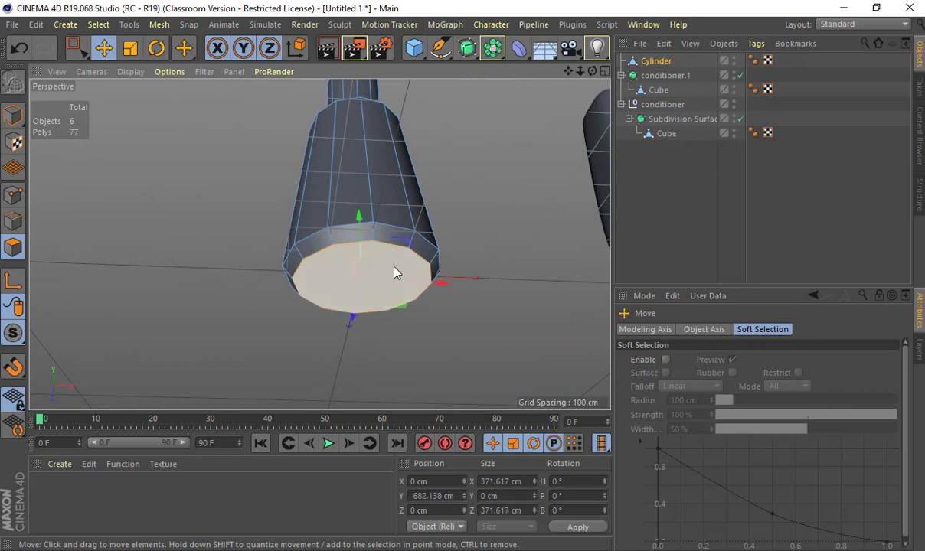
key(m)
key(w)
drag(398, 274, 450, 275)
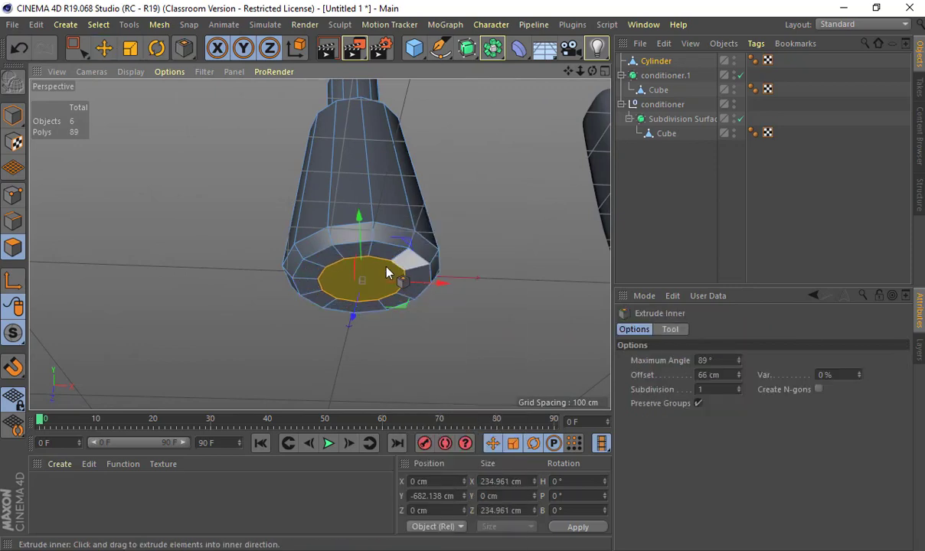
Step: Inset the bottom polygon again to about 155 cm wide and weld its points to the center
alt+right_drag(377, 271, 467, 279)
drag(379, 253, 403, 268)
key(m)
click(398, 261)
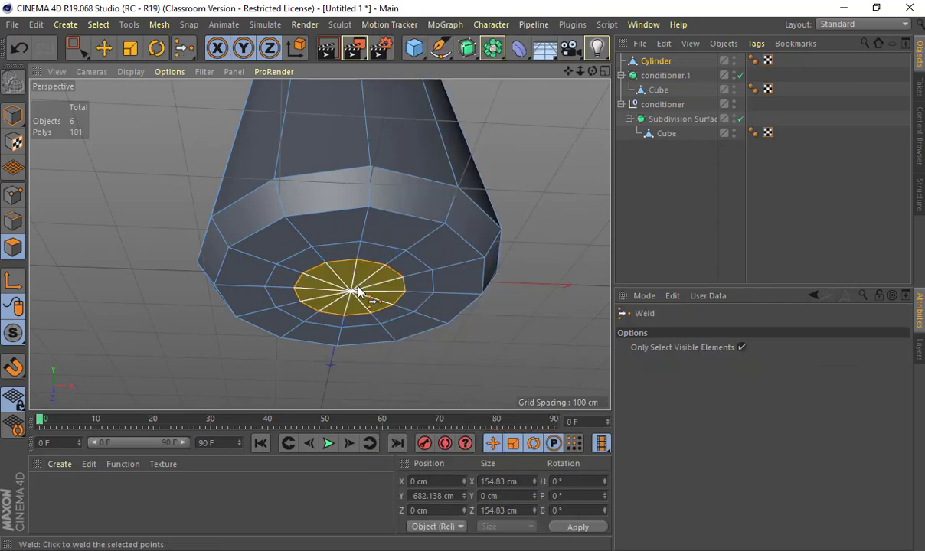
click(352, 293)
Step: Select the edge loop around the neck's top rim, and return to object-level editing with the Cylinder selected
alt+drag(475, 190, 427, 340)
alt+middle_drag(436, 153, 432, 216)
key(r)
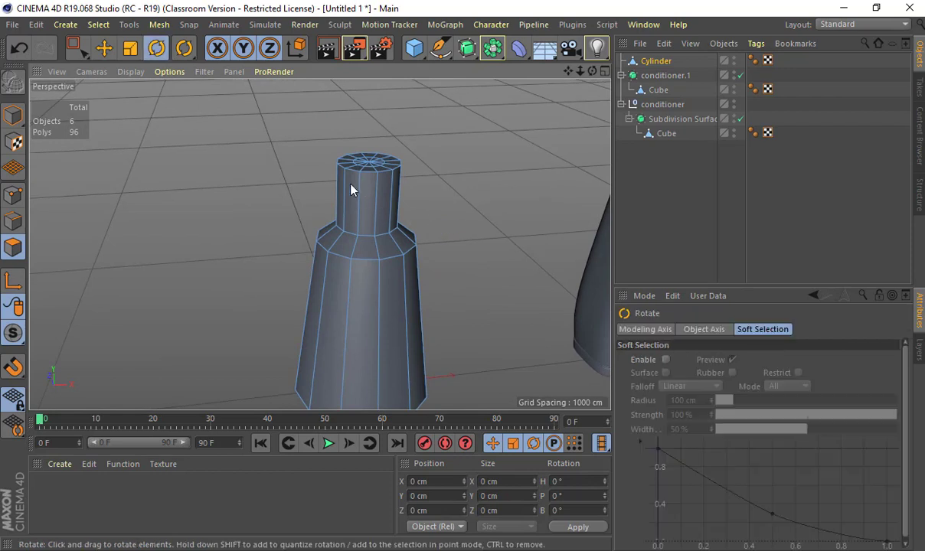
click(11, 223)
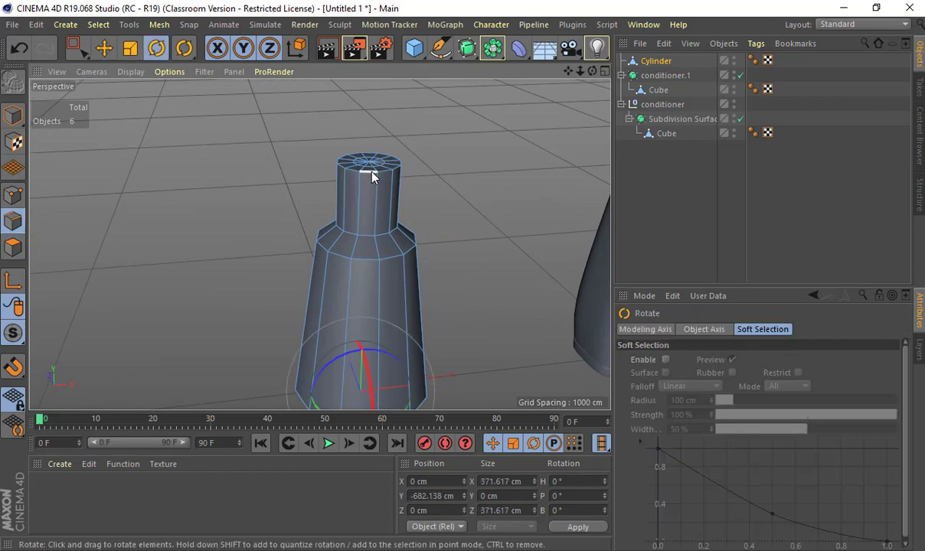
double_click(371, 177)
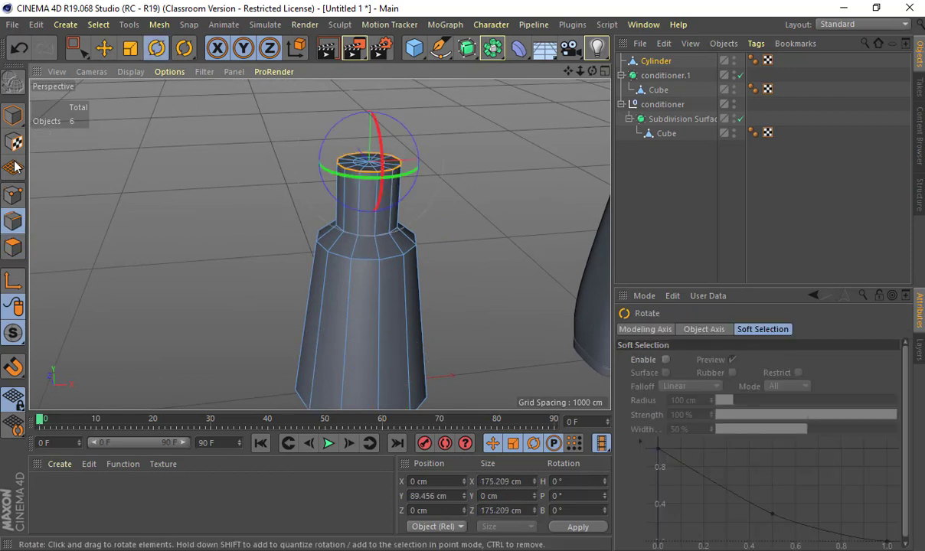
click(12, 116)
click(652, 62)
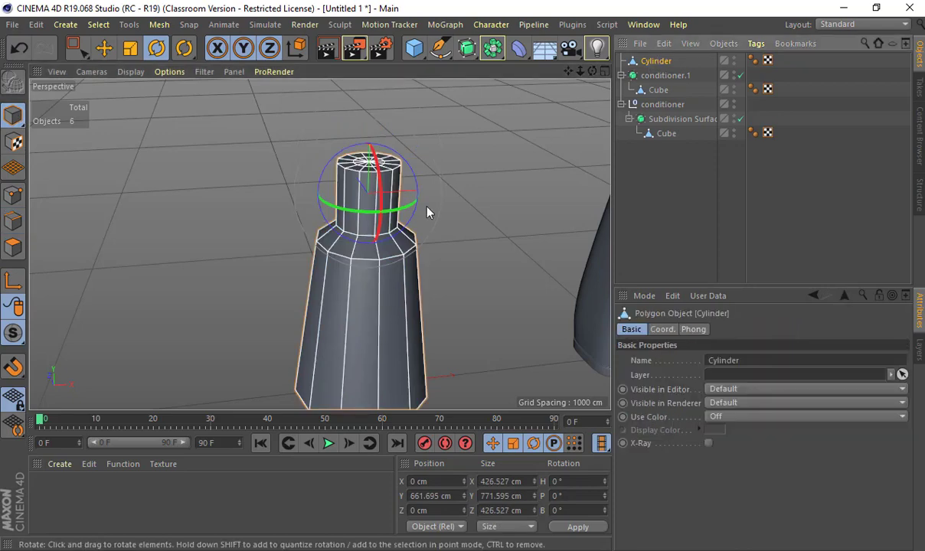
key(e)
ctrl+drag(349, 166, 305, 126)
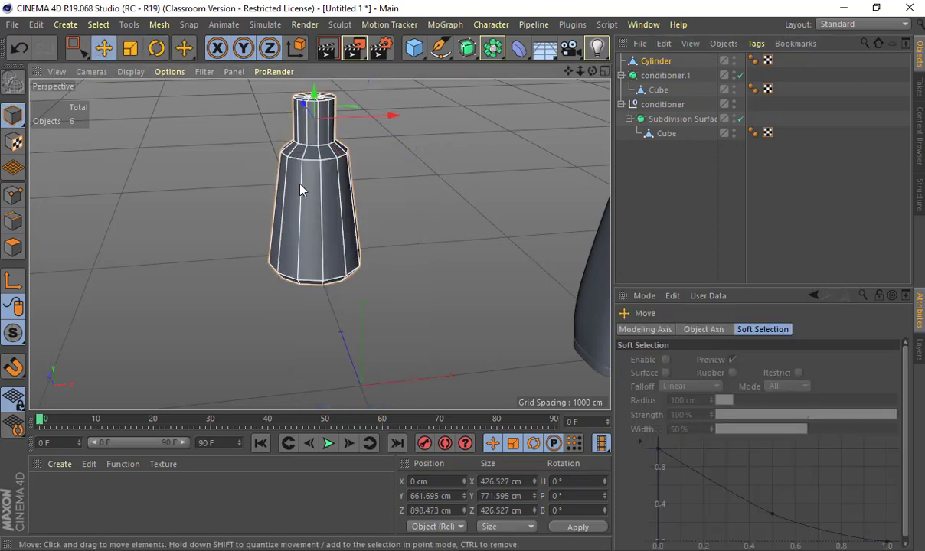
alt+drag(300, 186, 402, 193)
key(ctrl+z)
Step: Duplicate the bottle along the Z axis, placing the copy at about 775 cm
ctrl+drag(468, 160, 287, 119)
alt+right_drag(326, 145, 417, 147)
alt+middle_drag(417, 147, 417, 276)
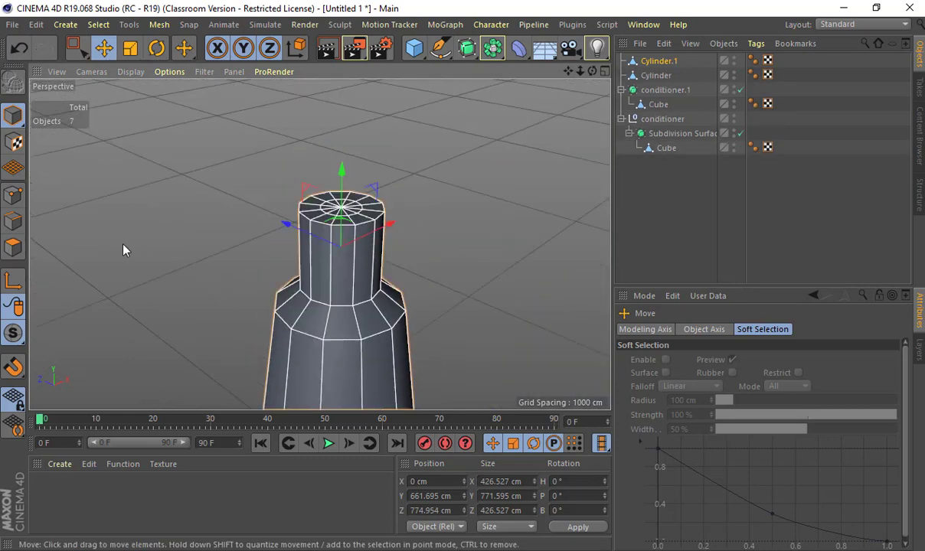
Step: On the duplicate bottle, add the shoulder and base edge loops to the neck rim edge selection
click(16, 222)
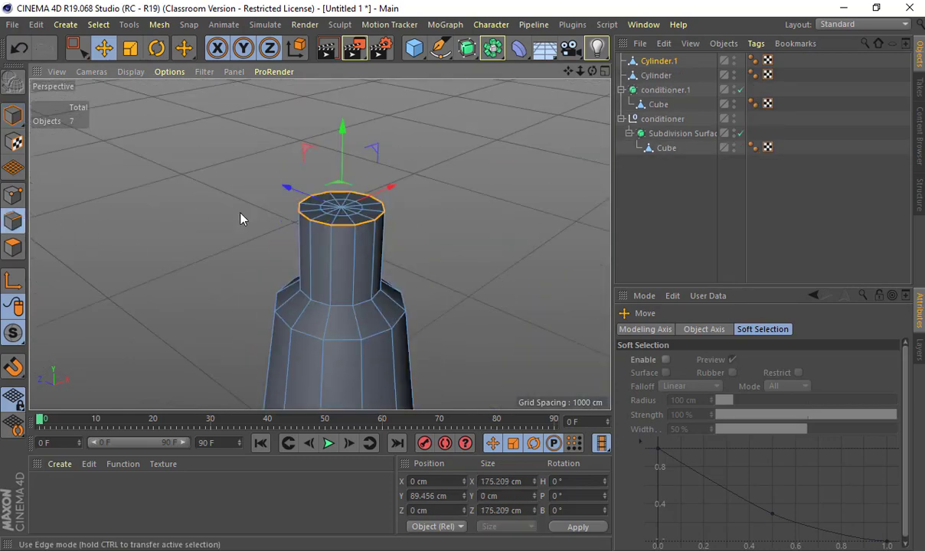
shift+double_click(317, 339)
alt+middle_drag(303, 353, 298, 189)
alt+drag(298, 188, 290, 87)
alt+middle_drag(300, 368, 304, 279)
alt+drag(305, 280, 304, 203)
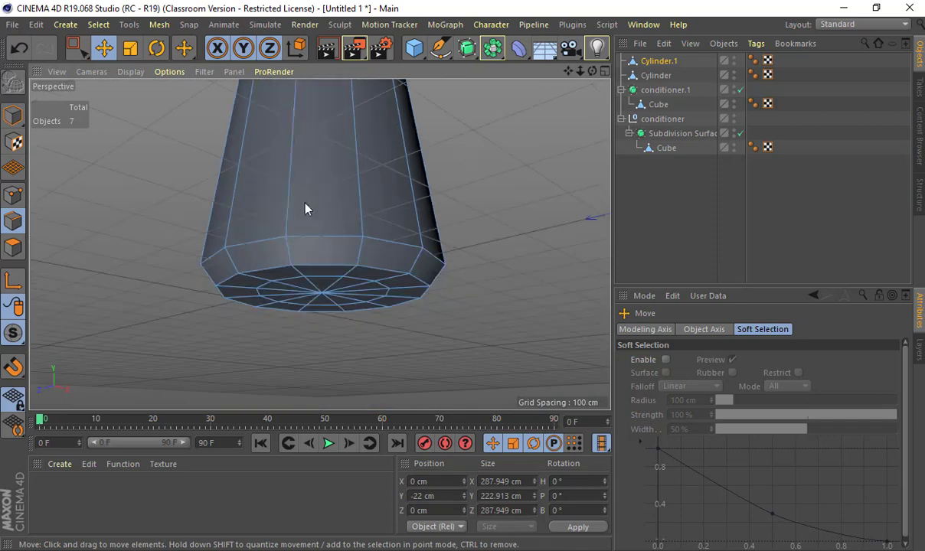
double_click(325, 229)
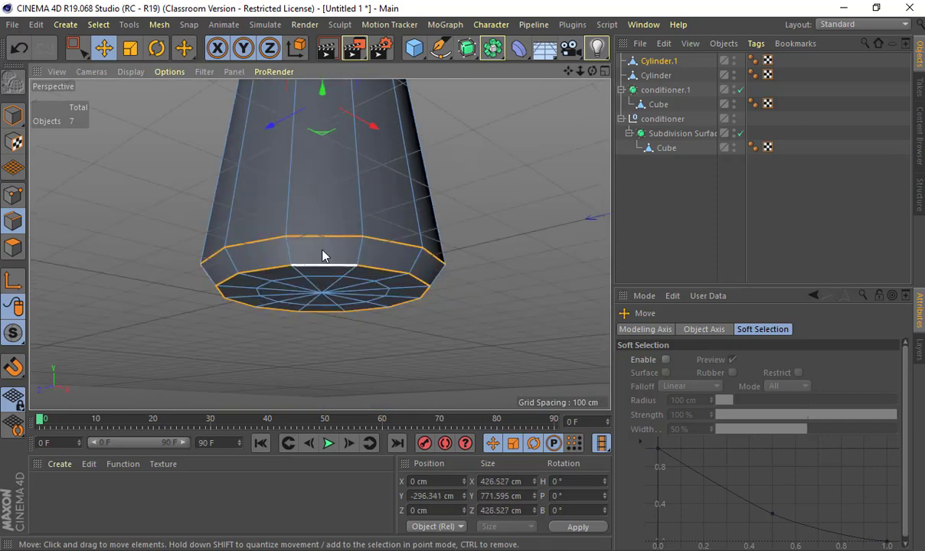
Step: Bevel the selected edge loops in Chamfer mode with an offset of about 3 cm and 2 subdivisions
right_click(324, 248)
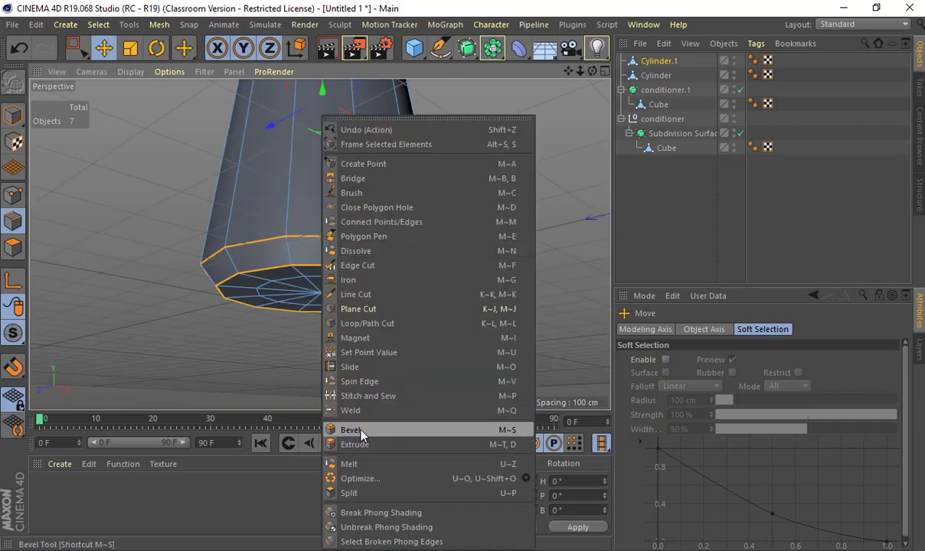
click(362, 431)
drag(333, 268, 340, 269)
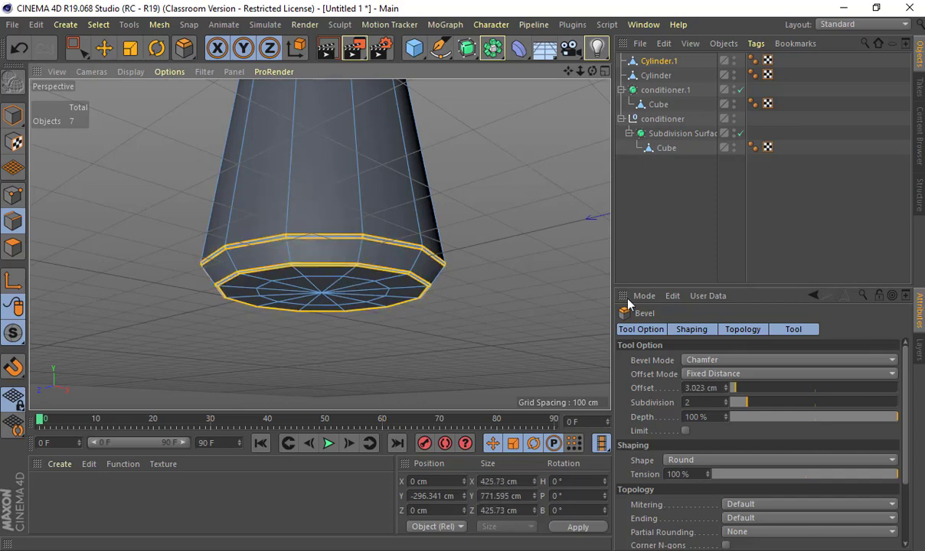
alt+drag(424, 147, 473, 256)
alt+right_drag(472, 256, 391, 209)
alt+middle_drag(392, 209, 370, 238)
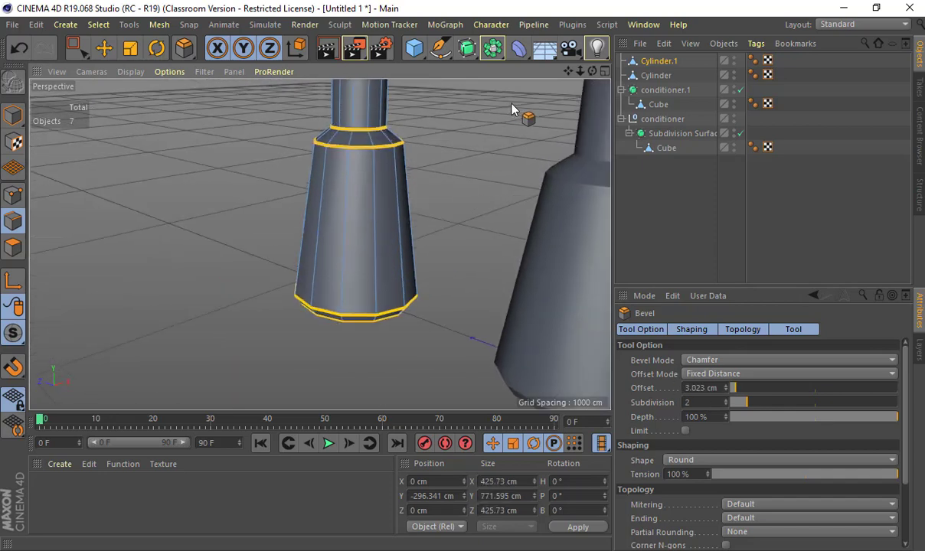
Step: Smooth the duplicate bottle with a parent Subdivision Surface, return to object-level editing and deselect everything
alt+click(466, 49)
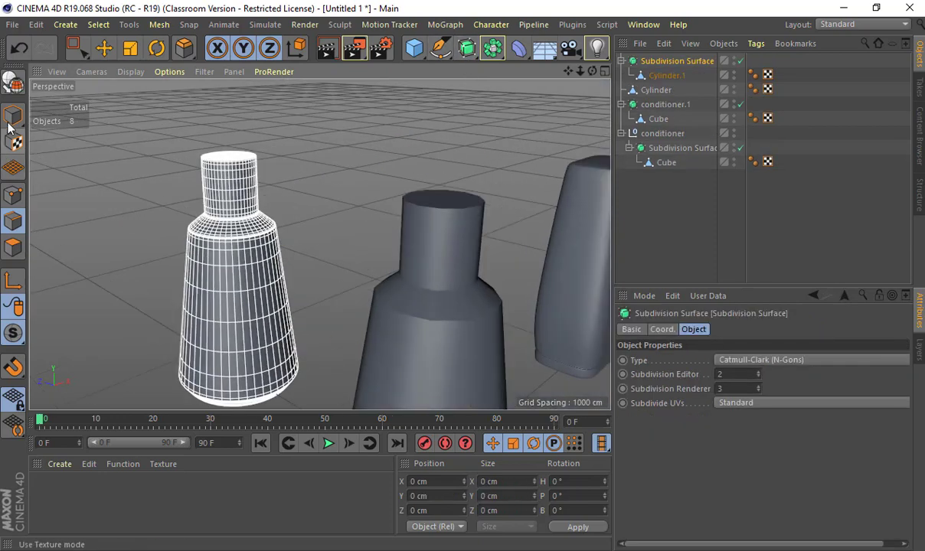
click(12, 115)
key(e)
click(390, 162)
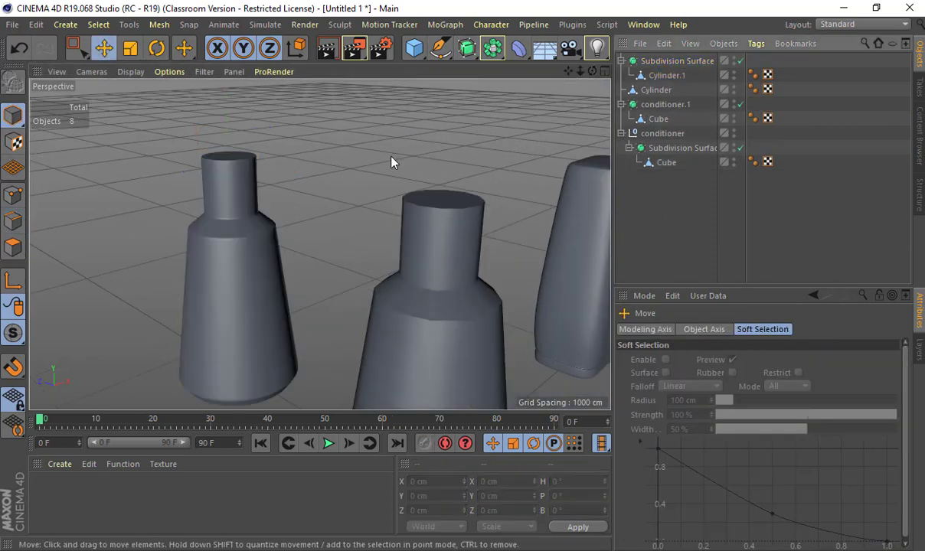
Step: Compare the smoothed duplicate with the original bottle and the conditioner bottles from several angles
mouse_move(391, 157)
alt+mouse_down()
mouse_move(397, 176)
mouse_move(401, 165)
alt+mouse_up()
alt+middle_drag(444, 383, 427, 277)
alt+right_drag(428, 276, 384, 265)
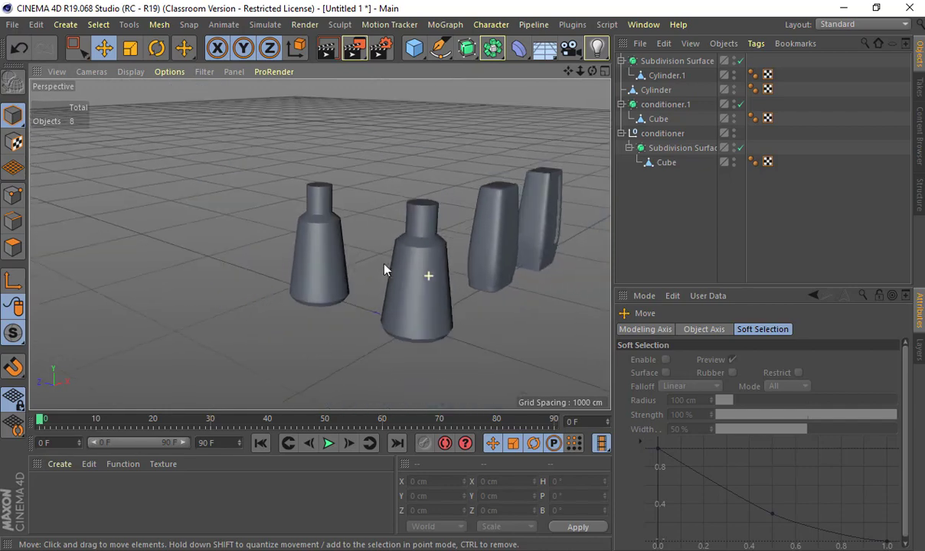
alt+drag(385, 269, 455, 251)
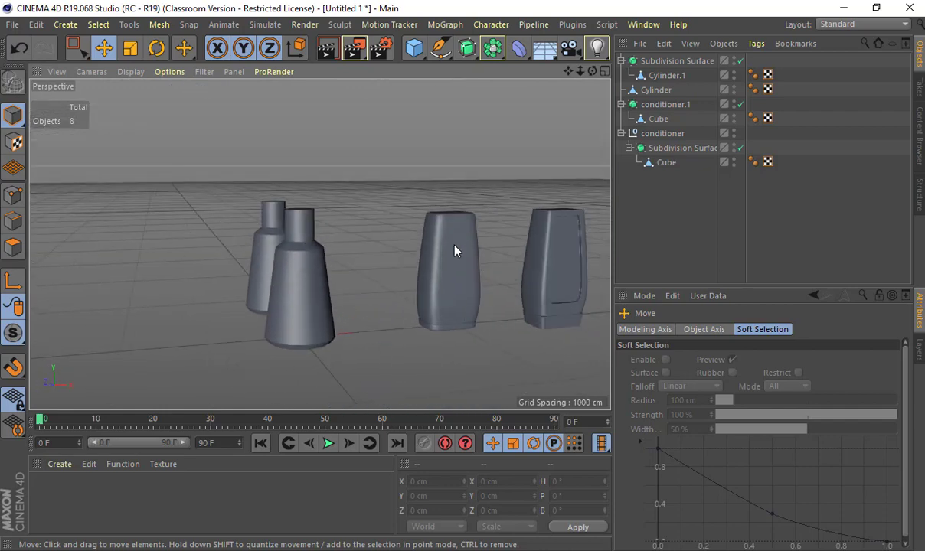
alt+drag(308, 267, 440, 303)
alt+right_drag(372, 275, 524, 272)
alt+middle_drag(377, 256, 491, 245)
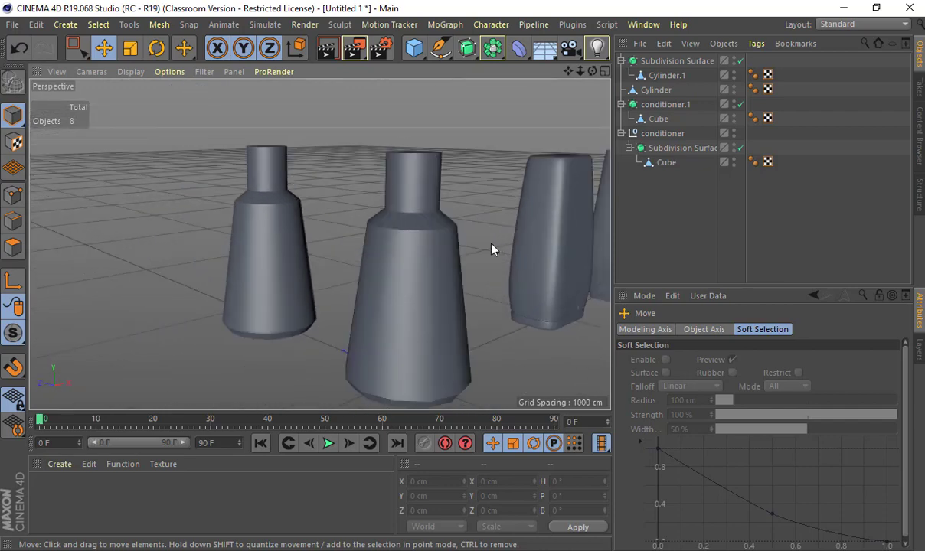
Step: On the original Cylinder bottle, select all polygons of the body below the shoulder, including the base
click(436, 251)
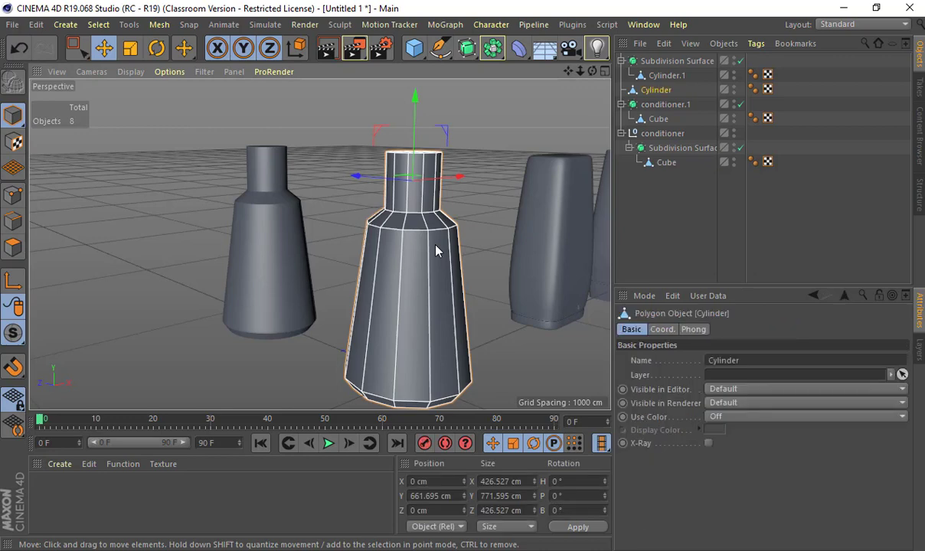
click(13, 222)
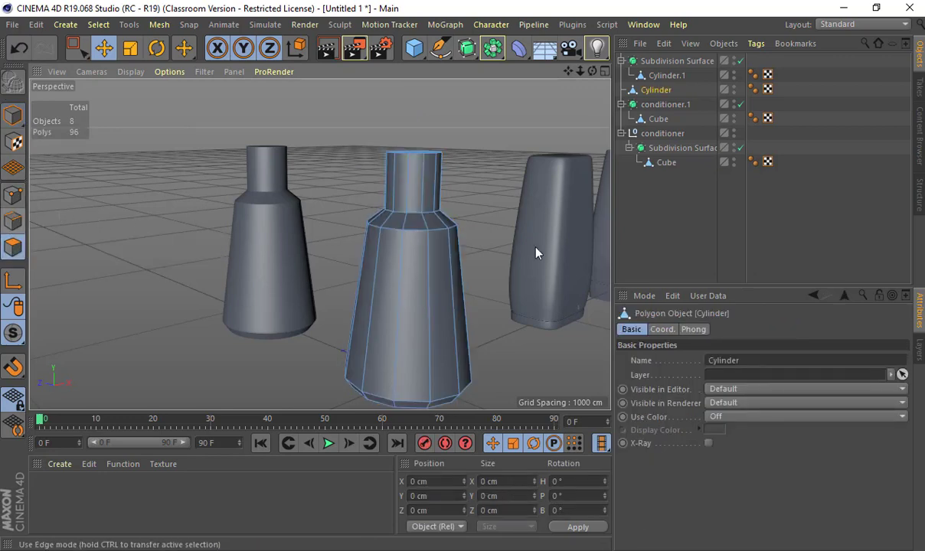
alt+drag(463, 293, 227, 217)
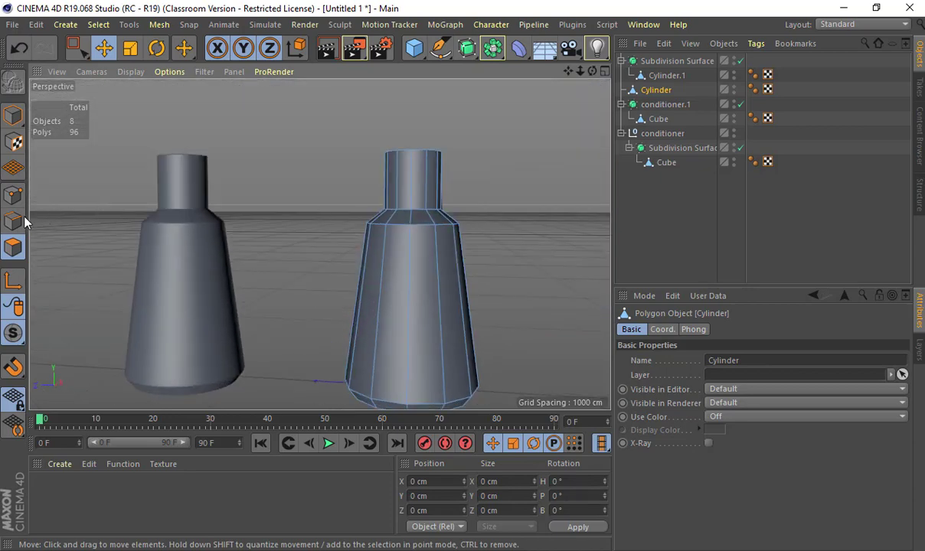
alt+drag(372, 225, 419, 152)
key(0)
drag(450, 187, 414, 216)
alt+middle_drag(449, 215, 395, 177)
drag(519, 257, 220, 417)
alt+drag(401, 261, 361, 307)
Step: Flatten the selected body polygons by scaling them along the Z axis to about 317 cm deep
key(t)
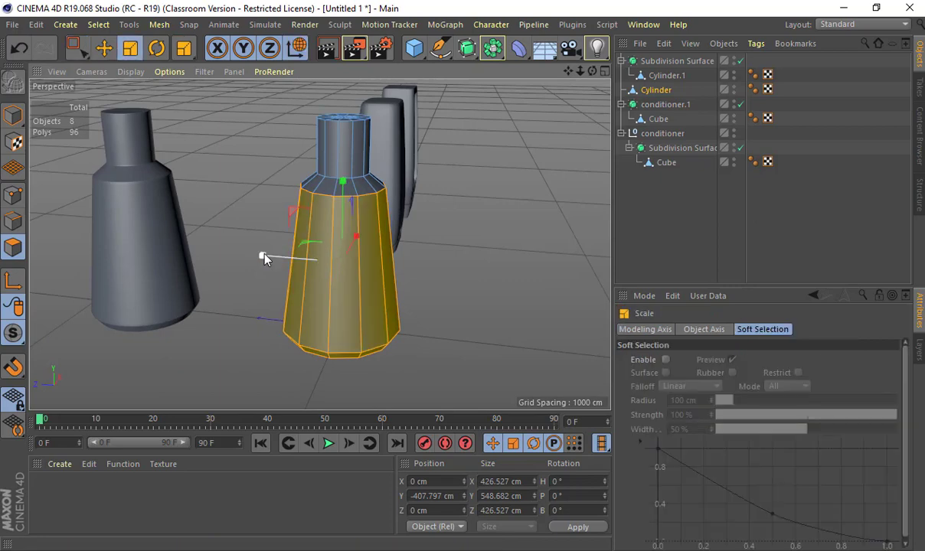
drag(261, 255, 352, 207)
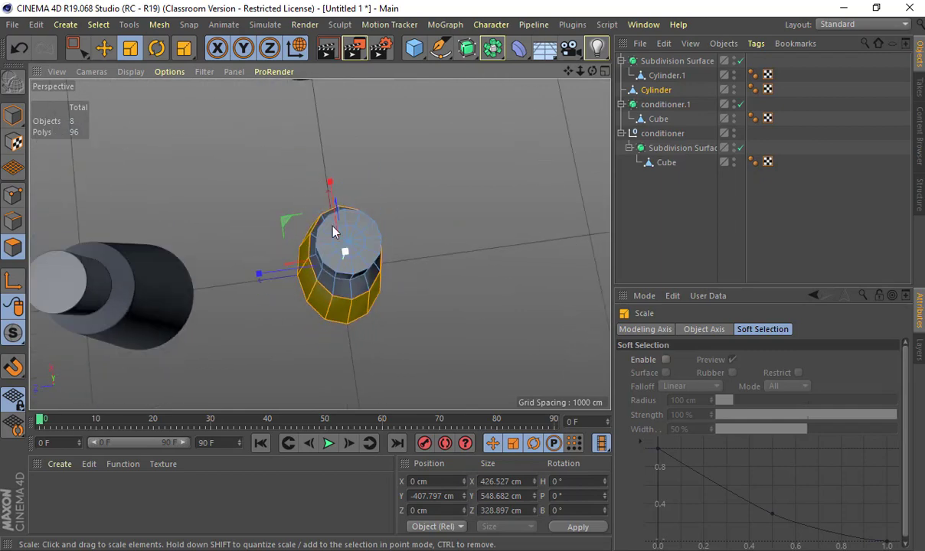
alt+drag(442, 295, 315, 256)
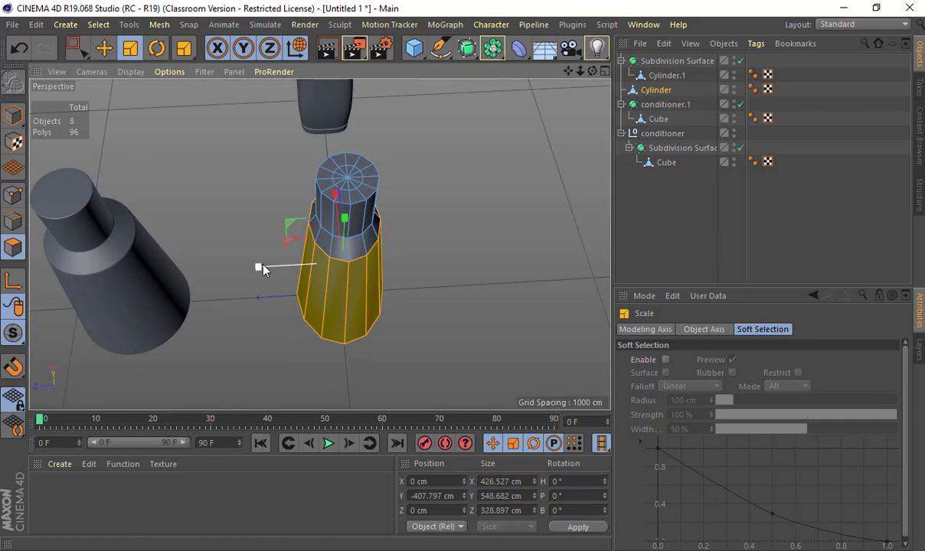
drag(258, 267, 225, 211)
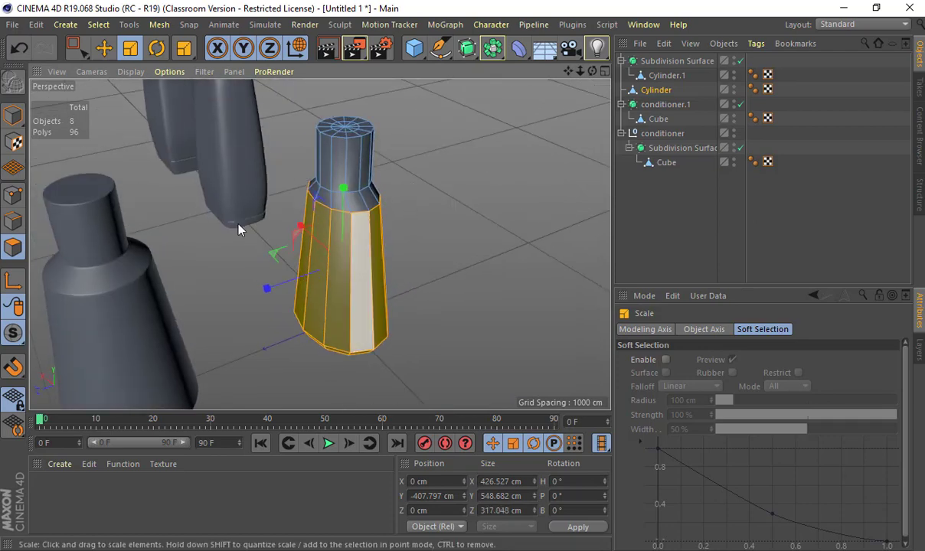
Step: Widen the front pairs of shoulder points along the X axis, spreading the outer pair to about 277 cm
click(13, 194)
alt+drag(398, 231, 328, 325)
alt+right_drag(327, 324, 339, 239)
alt+drag(338, 239, 304, 250)
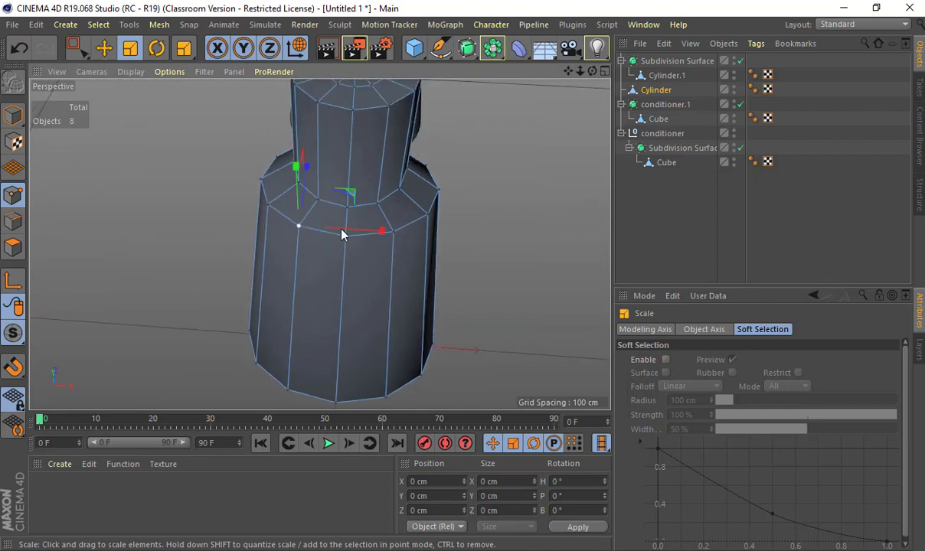
shift+click(396, 234)
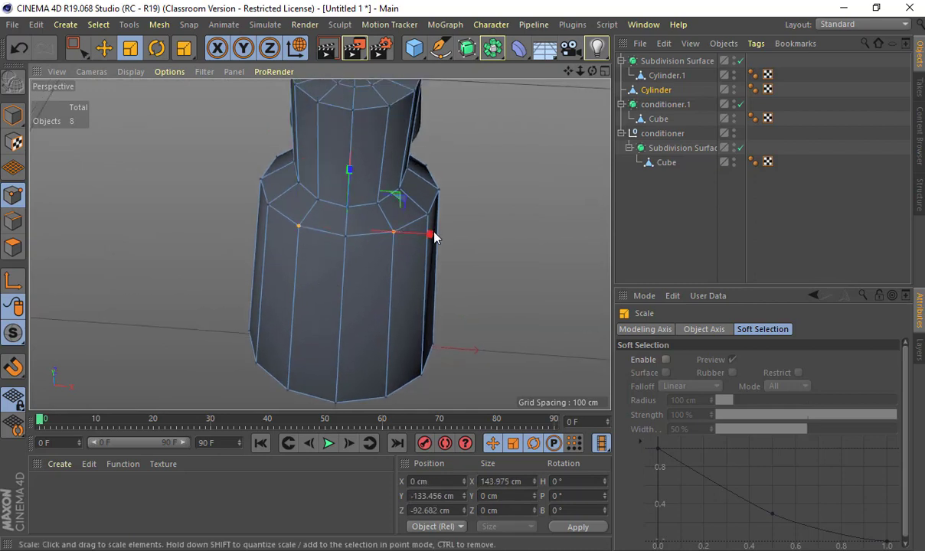
drag(432, 235, 128, 245)
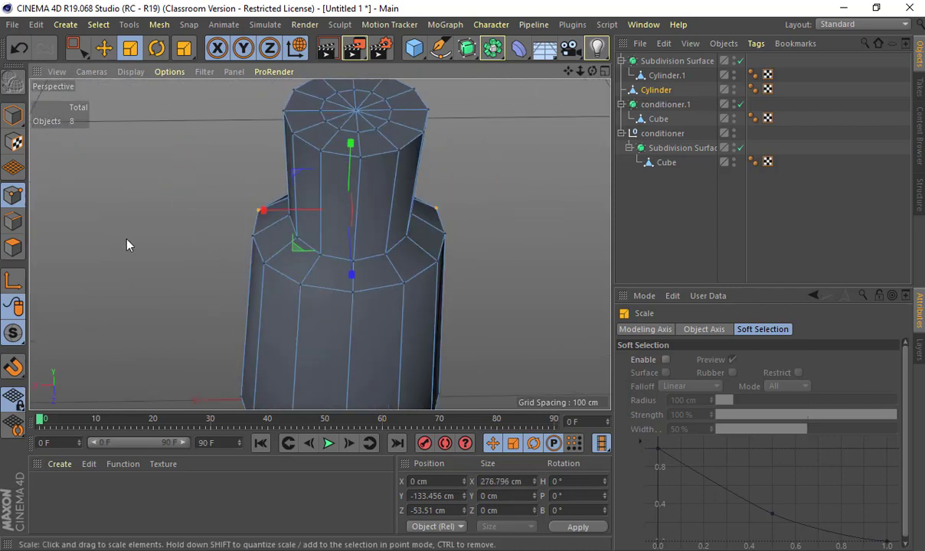
Step: Widen the matching back shoulder points along the X axis, spreading the inner pair to about 190 cm
click(444, 261)
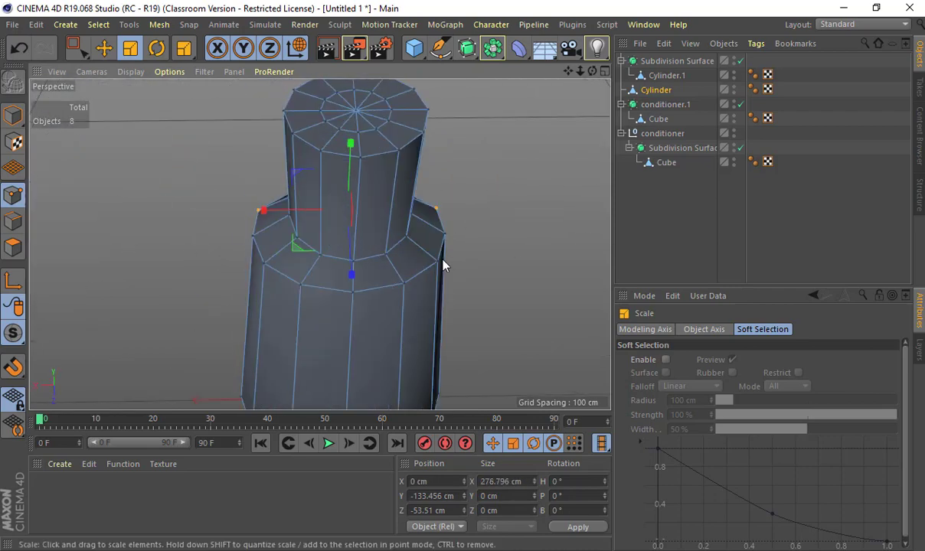
shift+click(263, 264)
drag(269, 262, 309, 223)
shift+click(402, 286)
scroll(467, 268, down, 5)
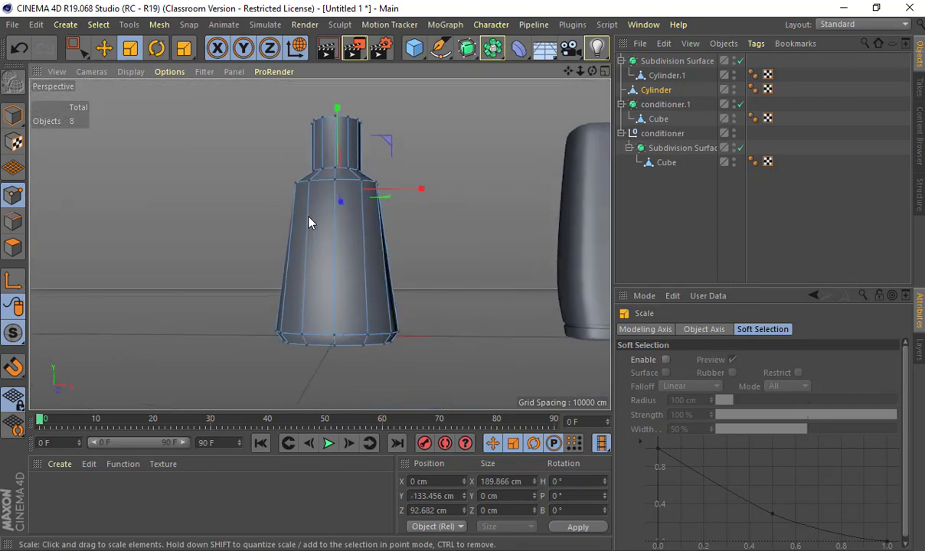
Step: Select the two central front body polygons and add two horizontal loop cuts, the upper at about 72% and the other near the base
click(13, 247)
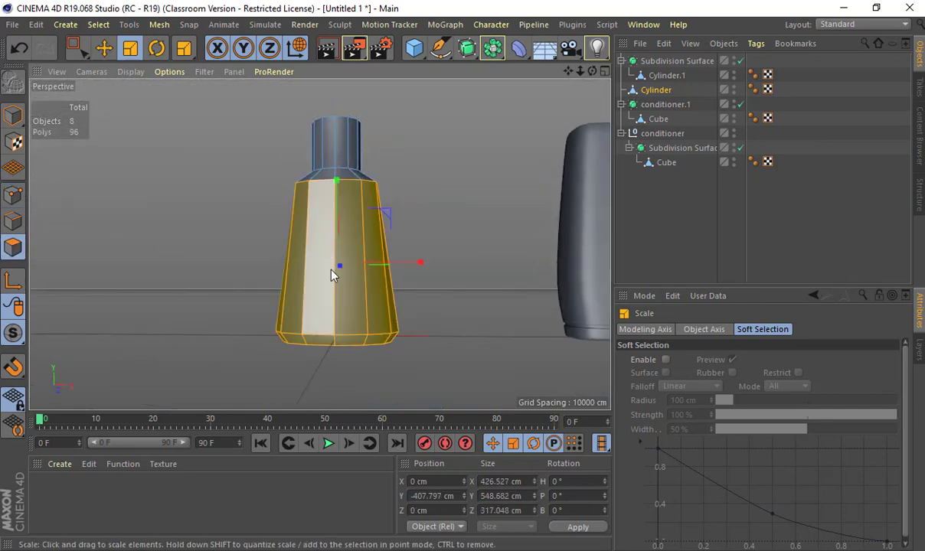
click(331, 269)
shift+click(345, 298)
key(k)
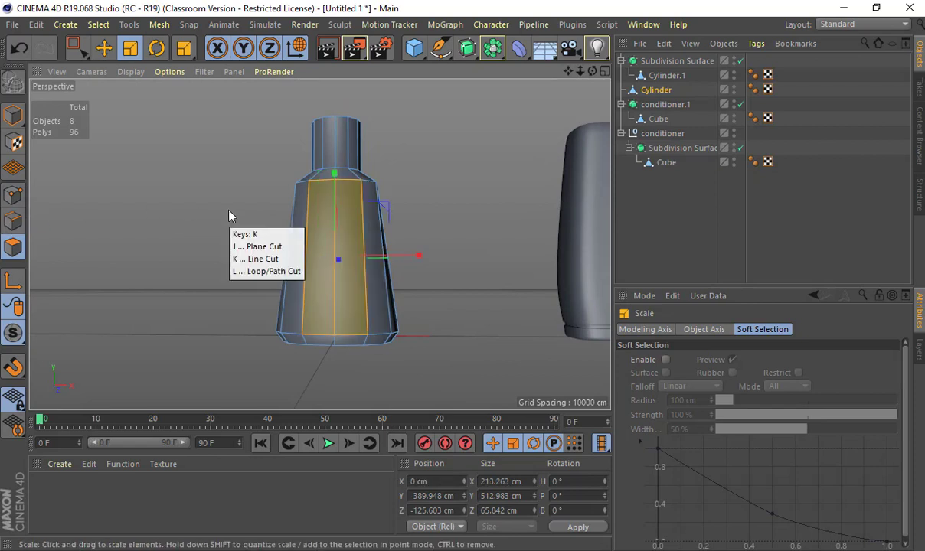
key(l)
click(313, 217)
click(310, 298)
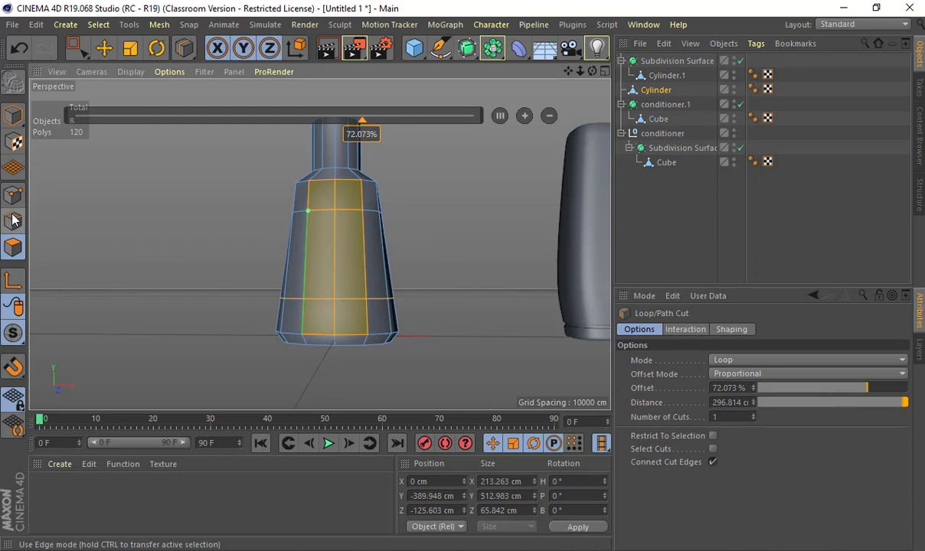
Step: Select the two front points on the lower cut flanking the center and spread them along X to about 242 cm
key(r)
click(302, 298)
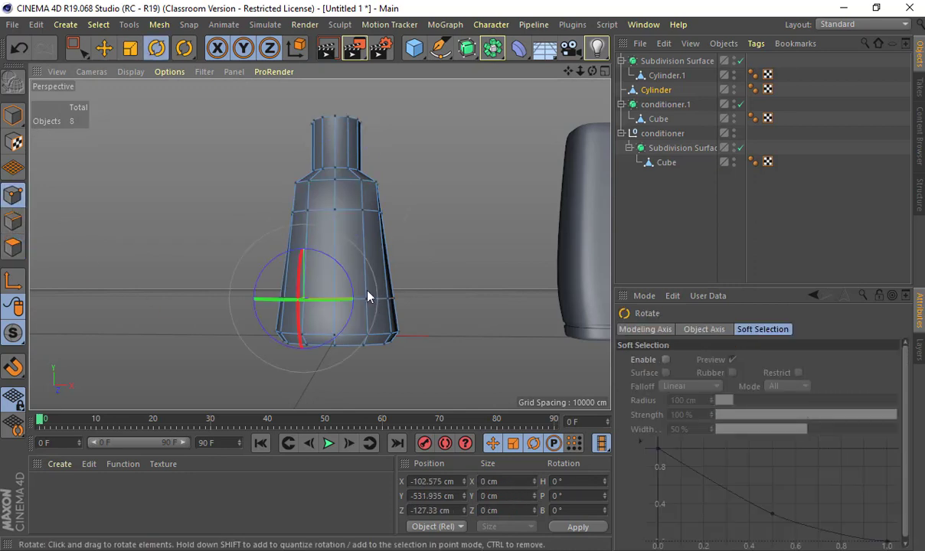
scroll(408, 294, up, 5)
shift+click(330, 313)
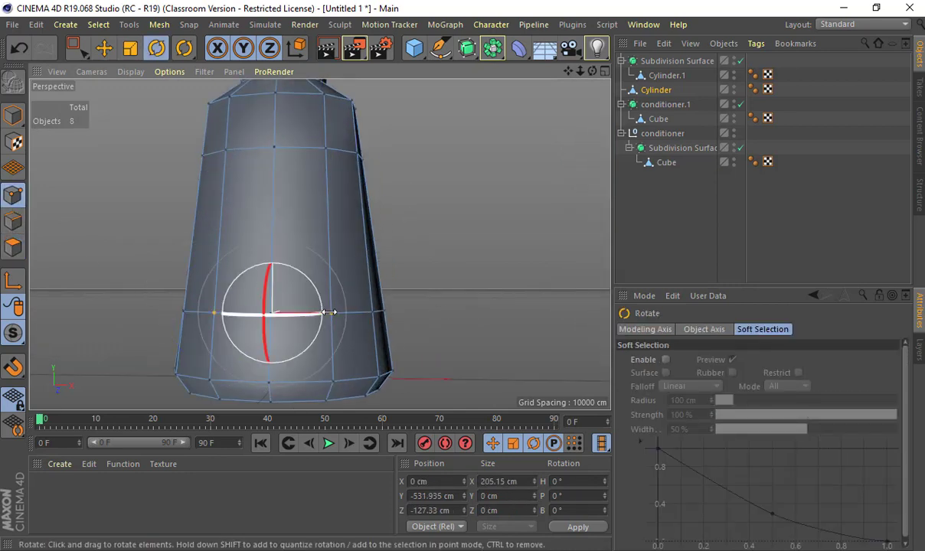
key(t)
alt+drag(419, 243, 373, 325)
alt+drag(375, 266, 420, 260)
key(e)
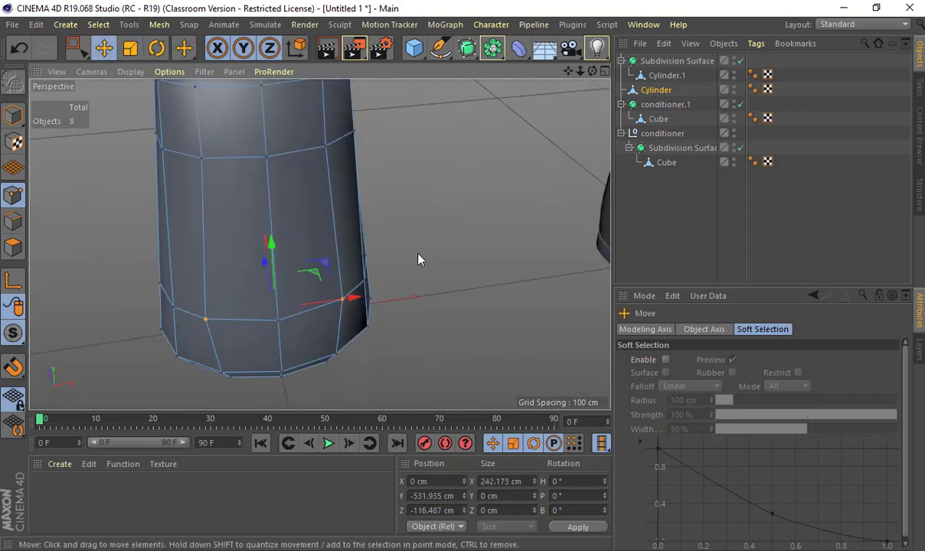
Step: Select the two front polygons between the cuts and inset them with Extrude Inner to about 227 cm wide
click(13, 247)
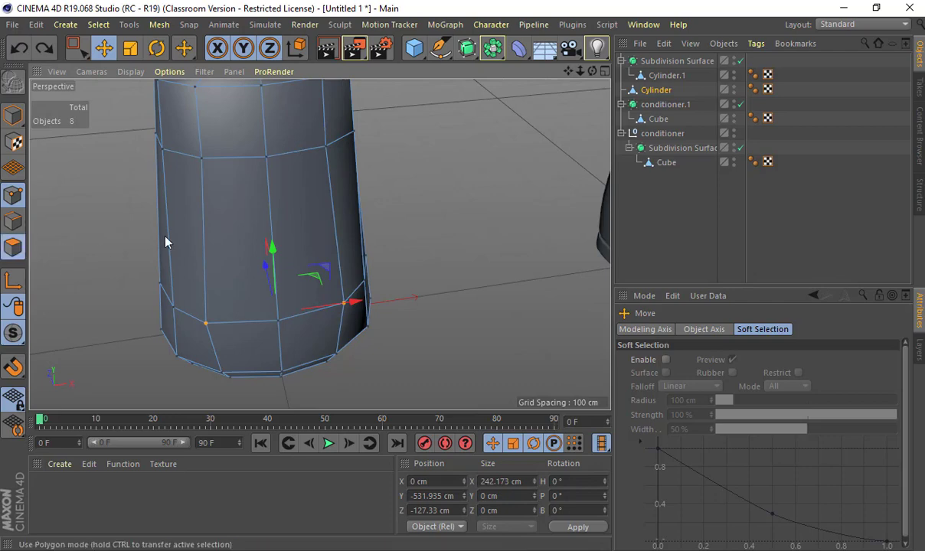
click(272, 269)
key(d)
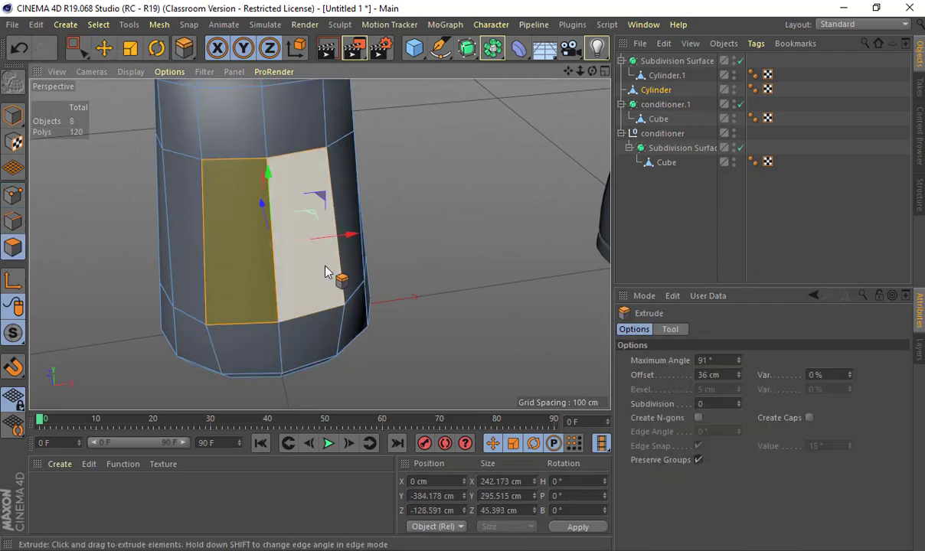
key(m)
key(w)
Step: Extrude the inset front polygons inward by -7 cm to form a recessed label panel
key(d)
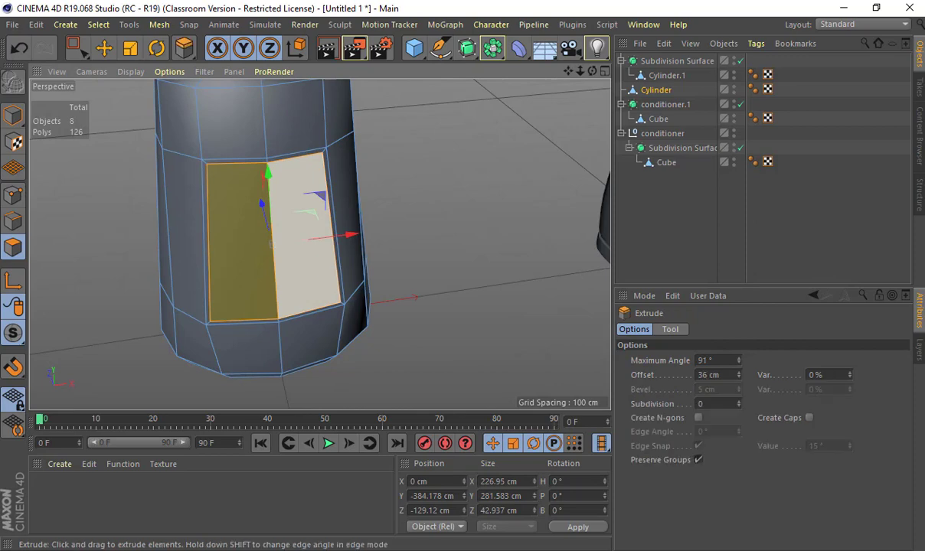
drag(323, 267, 352, 245)
scroll(352, 249, down, 3)
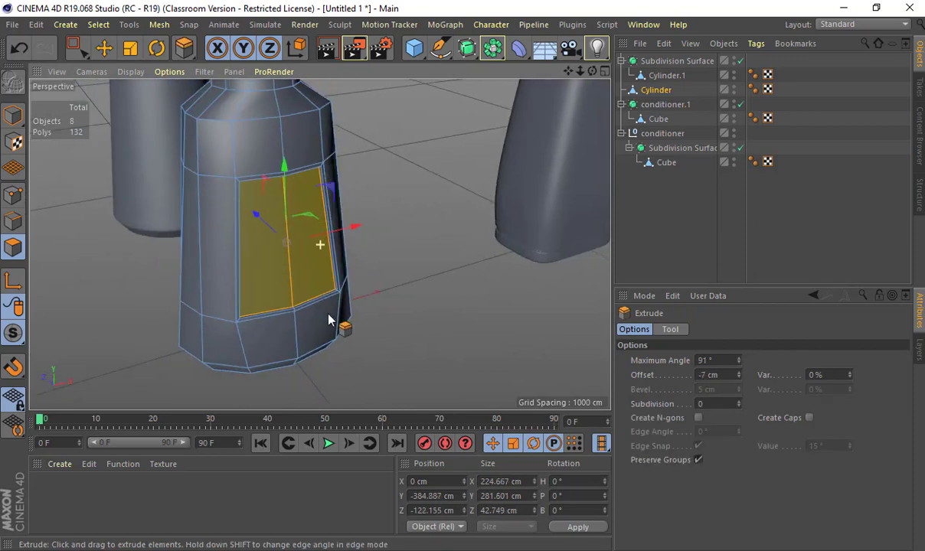
alt+middle_drag(329, 315, 325, 372)
scroll(324, 372, down, 2)
Step: Return to object-level editing and add a parent Subdivision Surface to the original Cylinder bottle
key(e)
click(13, 116)
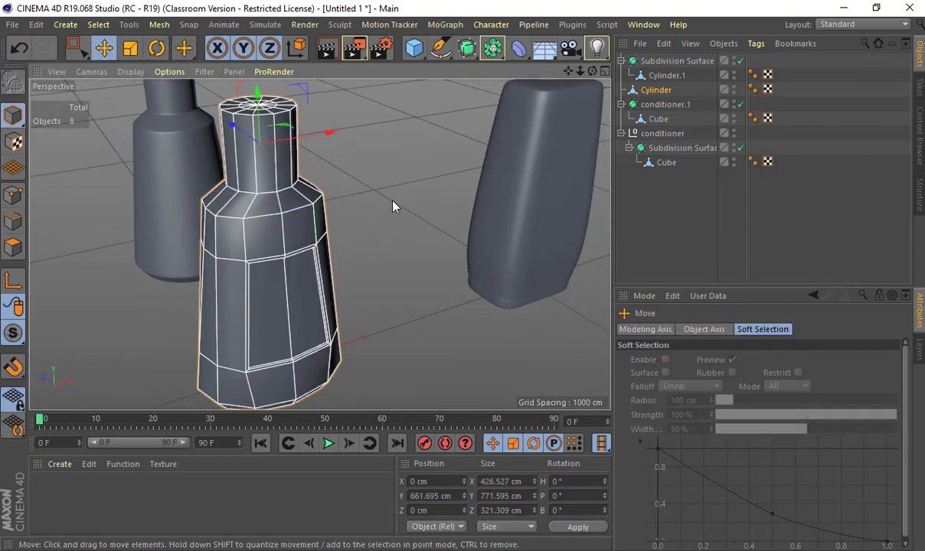
alt+drag(392, 207, 287, 169)
click(287, 169)
alt+click(466, 47)
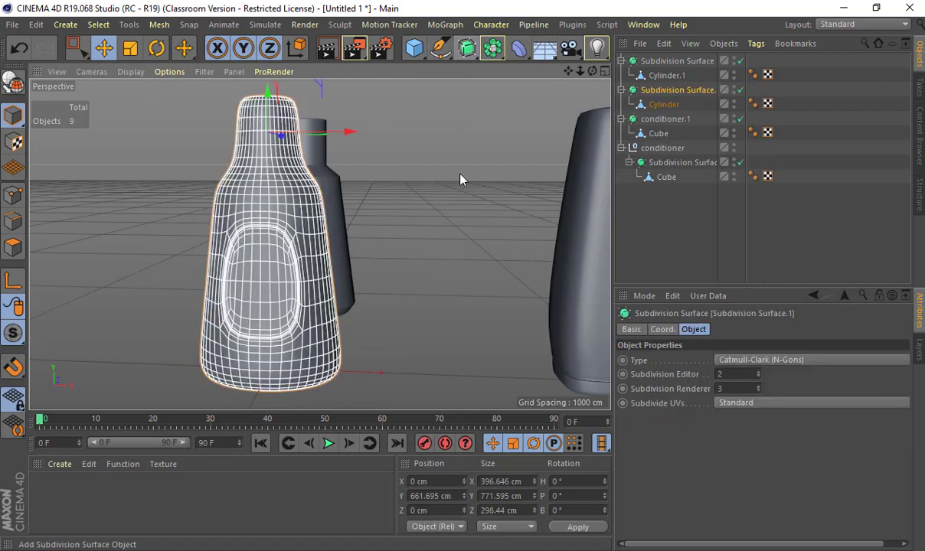
Step: Undo adding the Subdivision Surface to the original Cylinder bottle
click(367, 243)
alt+drag(368, 244, 446, 258)
key(ctrl+z)
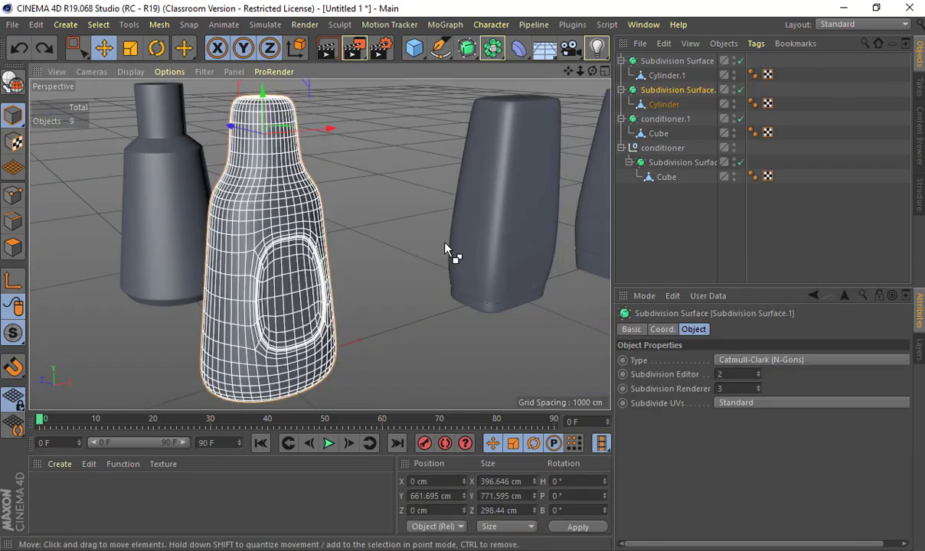
key(ctrl+z)
Step: Switch to edge editing and add the neck base and shoulder edge loops of the Cylinder bottle to the selection
click(13, 220)
scroll(295, 214, up, 5)
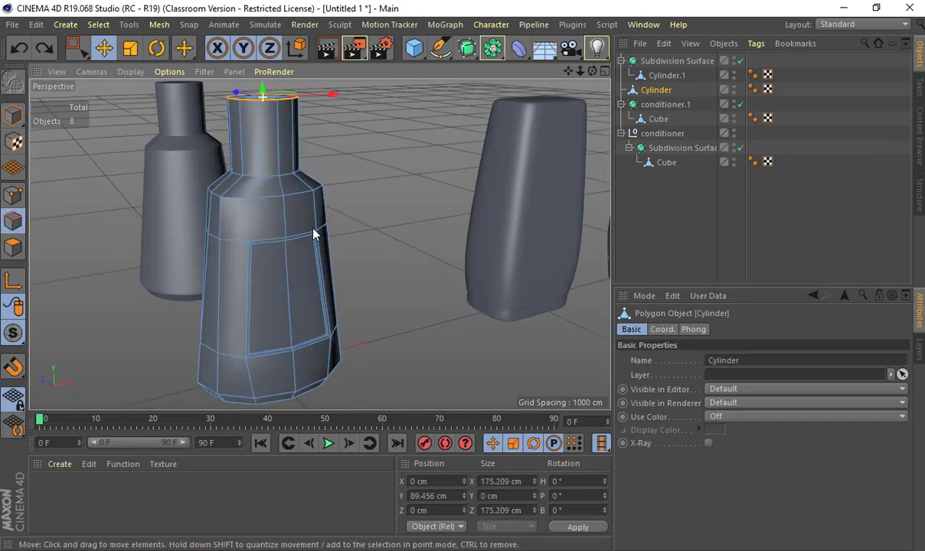
shift+double_click(260, 182)
alt+middle_drag(268, 207, 290, 327)
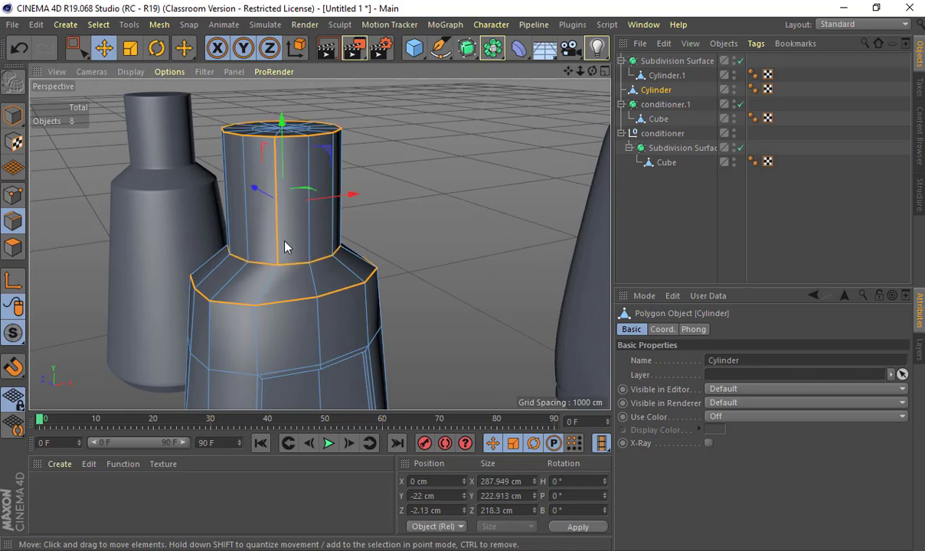
Step: Add the edge loops along the top and sides of the recessed label panel to the selection
scroll(302, 306, up, 5)
scroll(278, 206, up, 8)
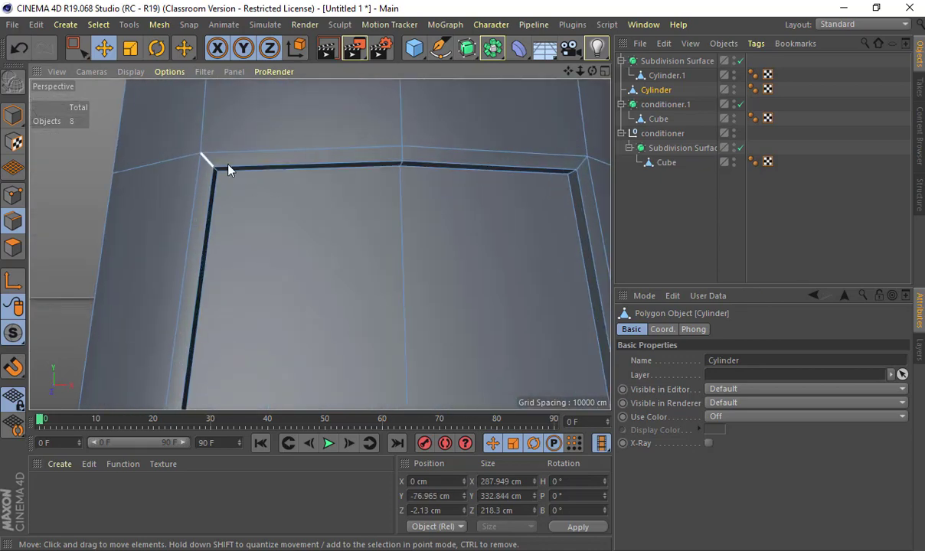
double_click(555, 159)
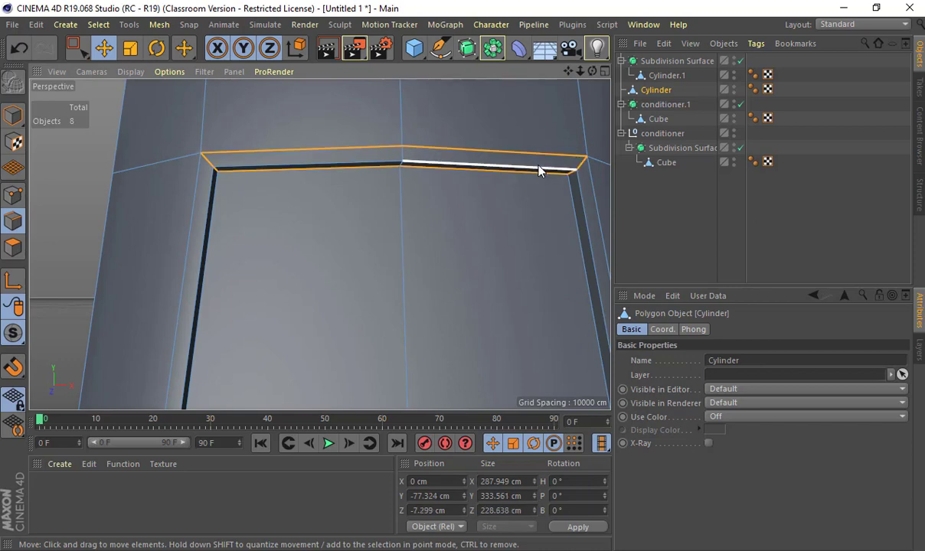
shift+double_click(539, 173)
alt+drag(543, 248, 197, 242)
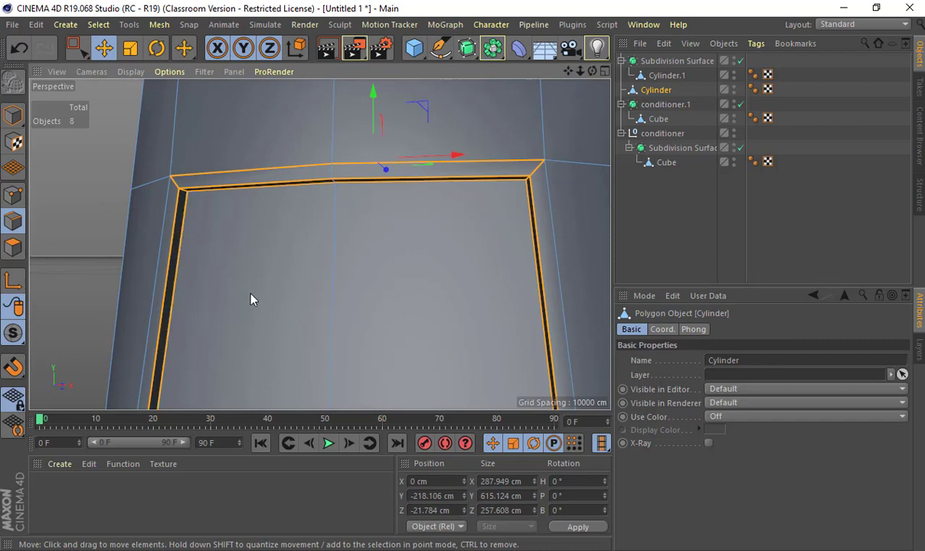
alt+middle_drag(251, 294, 257, 116)
alt+drag(257, 117, 221, 272)
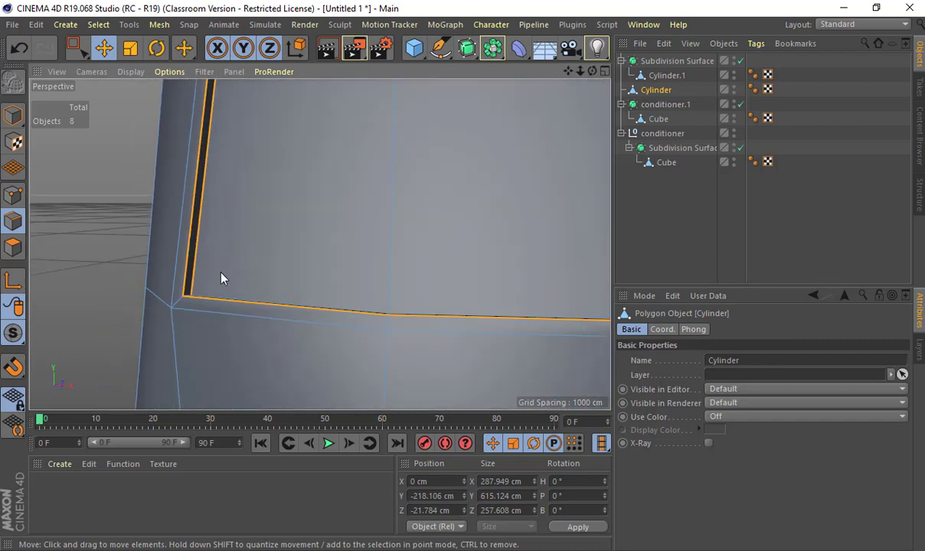
alt+drag(181, 304, 588, 347)
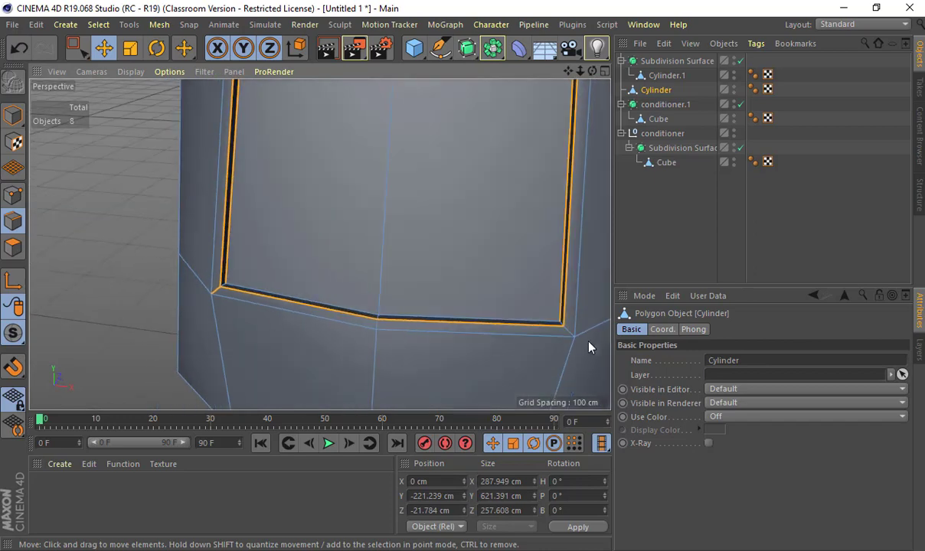
alt+drag(312, 322, 269, 256)
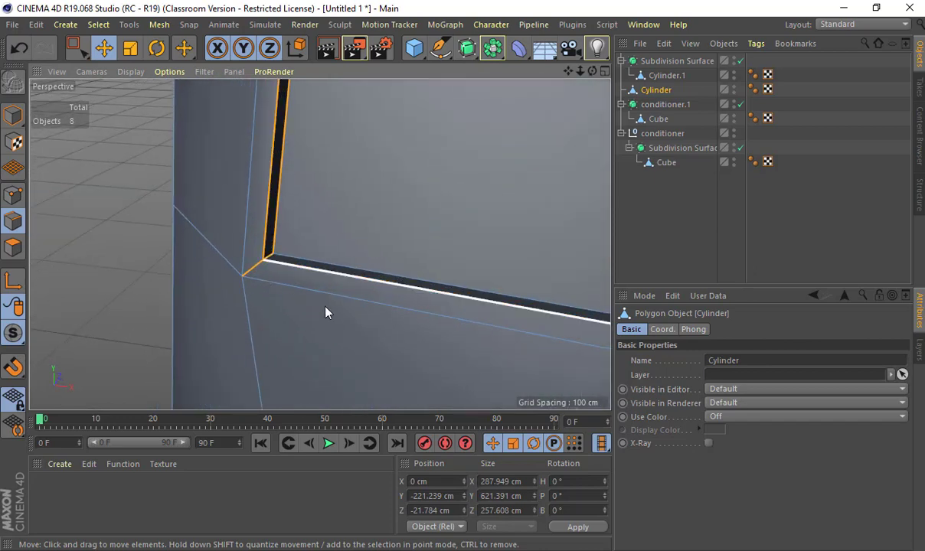
Step: Add the remaining border edges along the bottom of the label panel to the selection
scroll(323, 308, down, 3)
alt+drag(320, 310, 264, 307)
scroll(207, 234, up, 1)
scroll(234, 231, down, 5)
shift+click(264, 313)
alt+drag(335, 252, 254, 262)
alt+right_drag(291, 251, 375, 257)
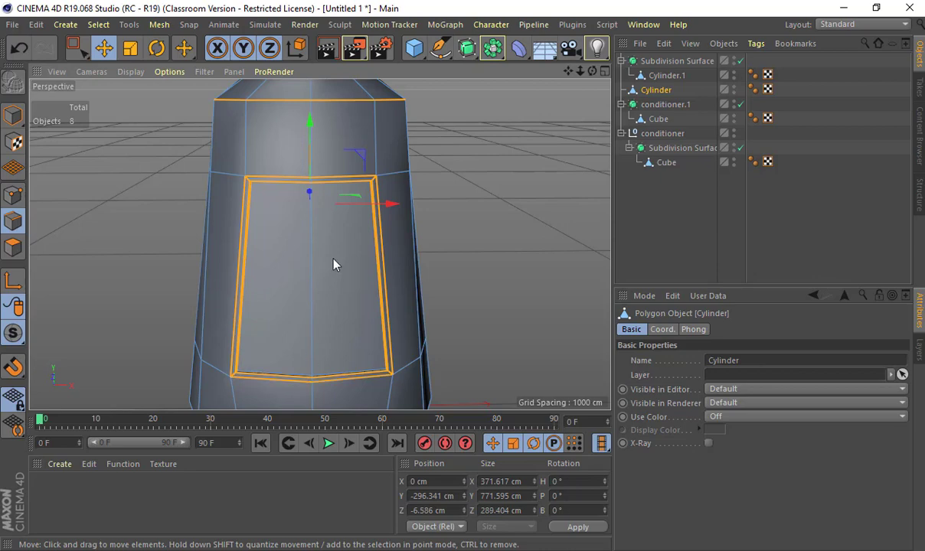
Step: Bevel the selected edges in Chamfer mode with an offset of about 1.086 cm and 2 subdivisions
alt+drag(332, 263, 283, 273)
key(m)
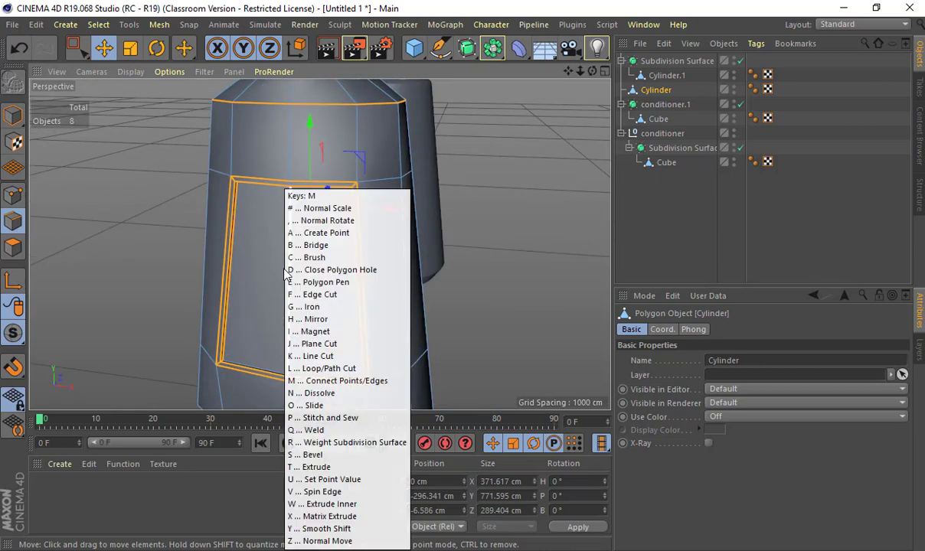
key(s)
scroll(251, 174, up, 5)
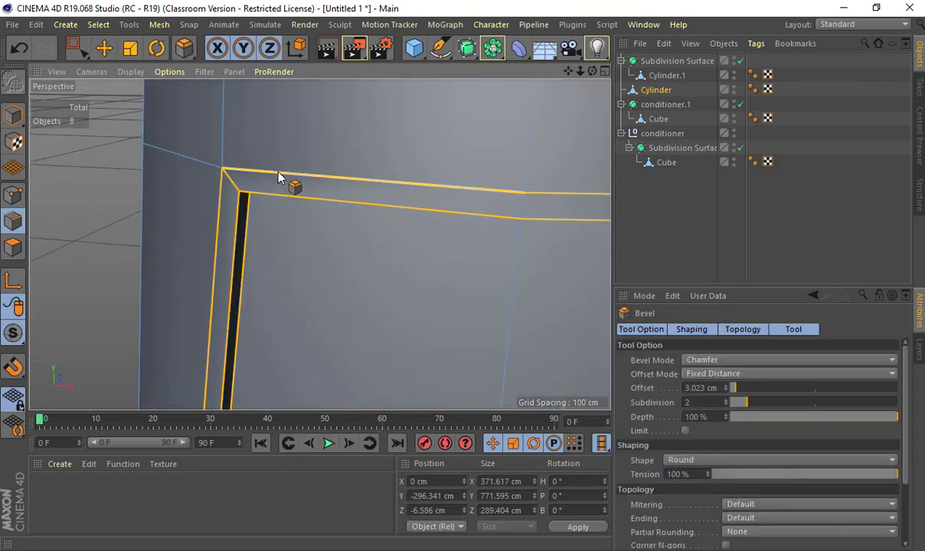
drag(278, 176, 314, 180)
scroll(313, 216, down, 6)
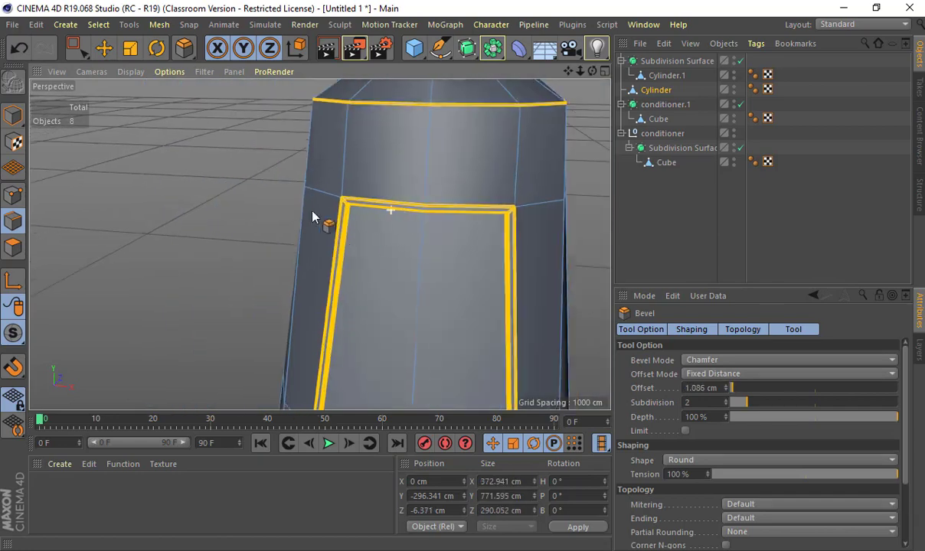
Step: Return to object-level editing, add a parent Subdivision Surface to the beveled Cylinder bottle and check the smoothed panel up close
key(s)
key(r)
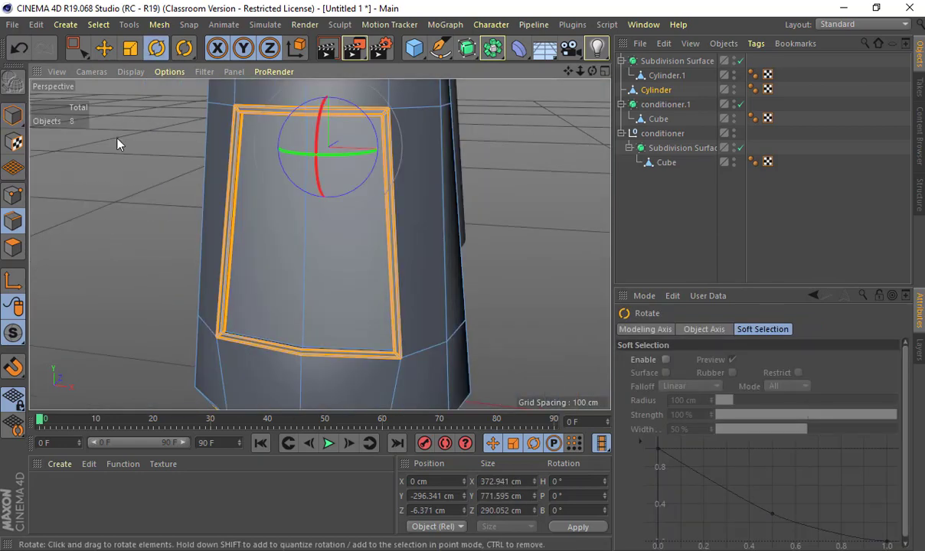
click(26, 117)
click(14, 117)
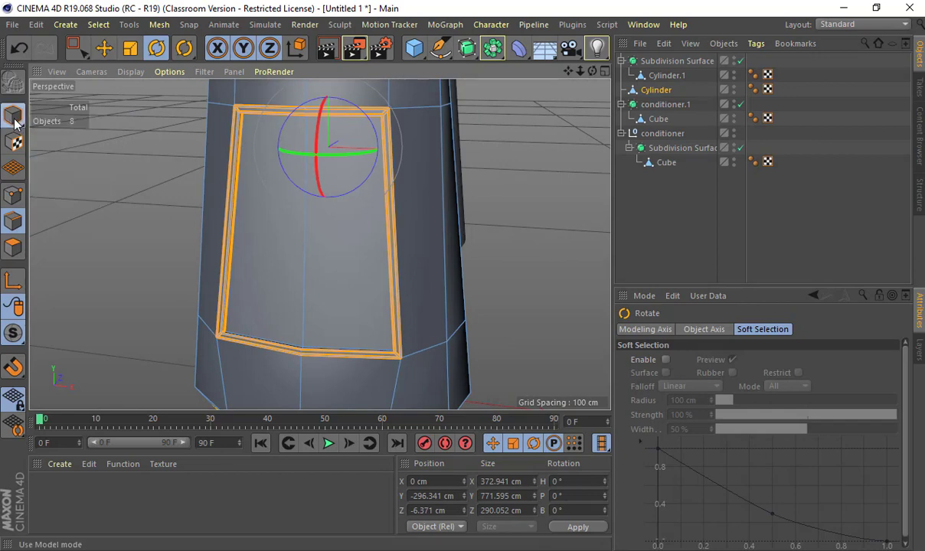
click(177, 158)
scroll(273, 194, down, 5)
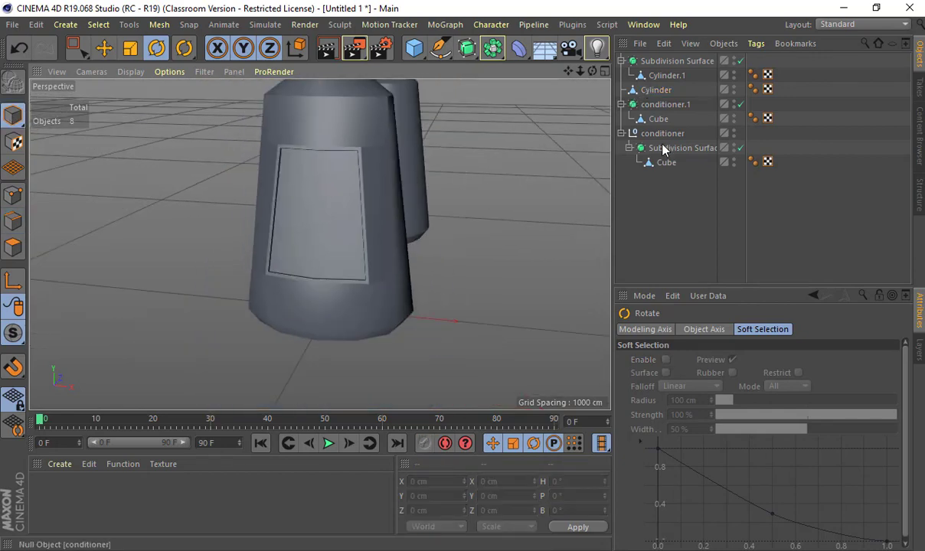
click(662, 121)
click(351, 150)
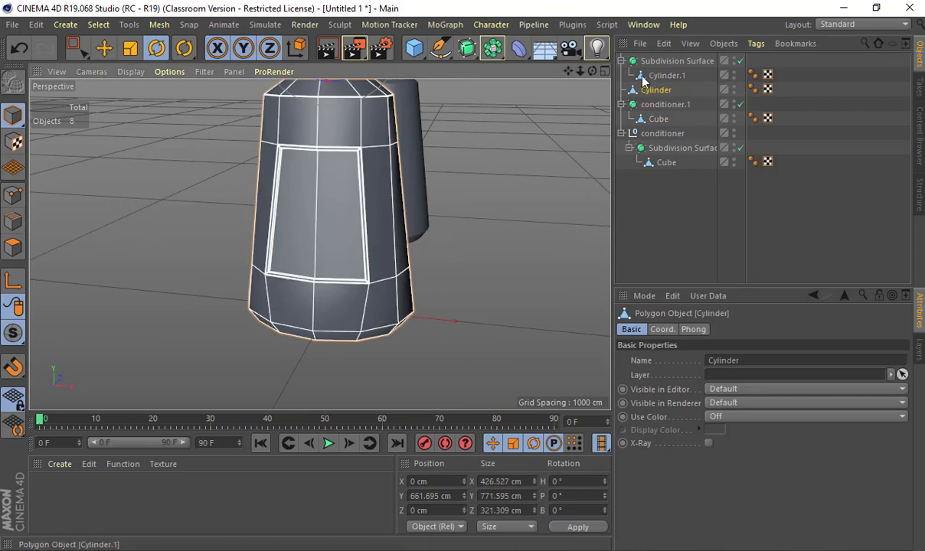
alt+click(470, 55)
click(501, 206)
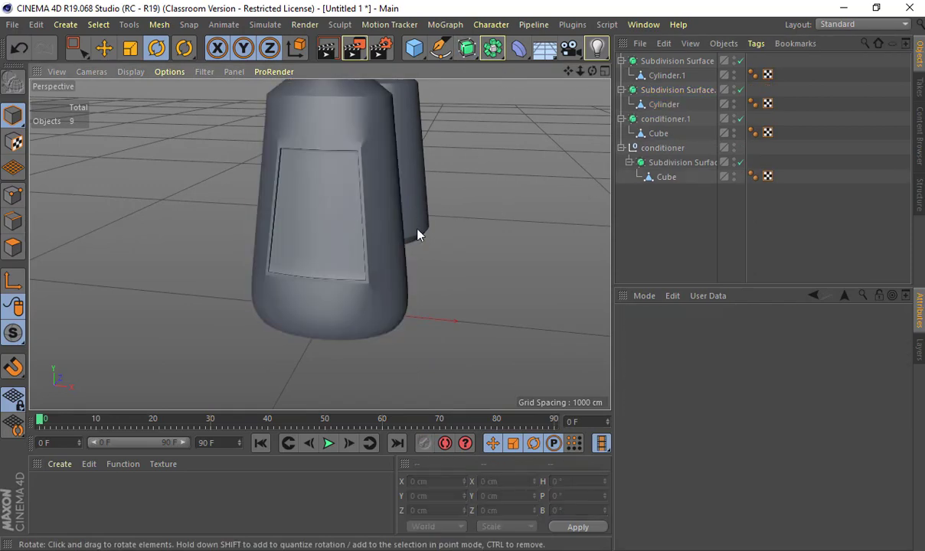
alt+drag(328, 309, 191, 229)
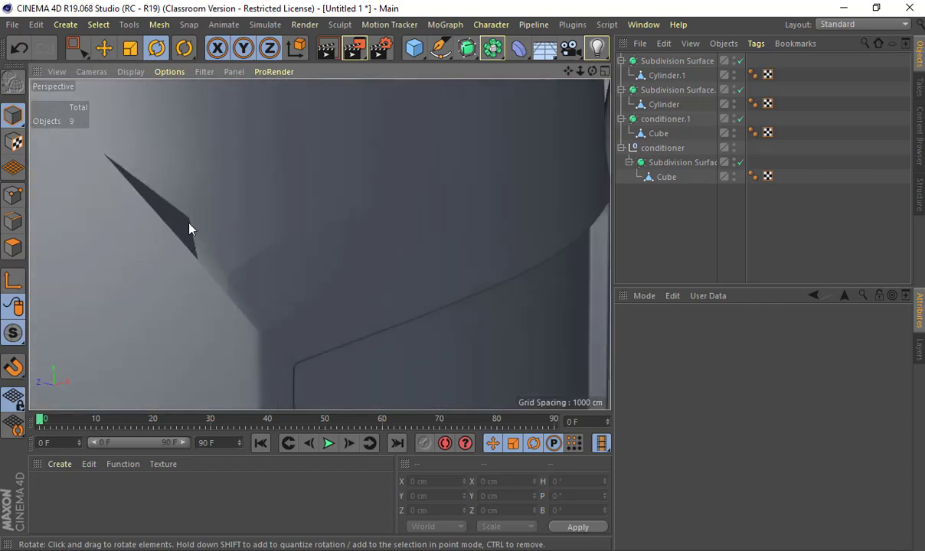
Step: Undo the Subdivision Surface and the bevel on the Cylinder bottle
click(306, 258)
key(Delete)
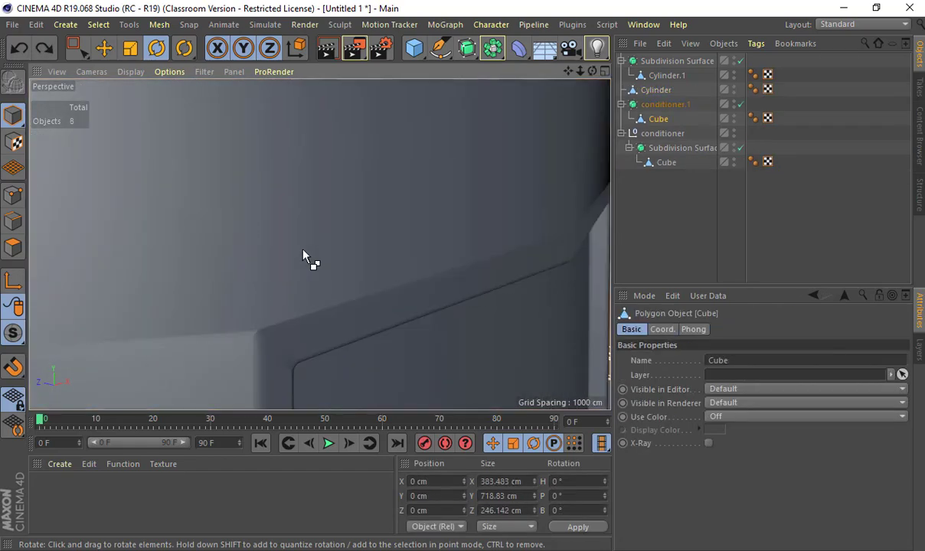
key(ctrl+z)
key(ctrl+z)
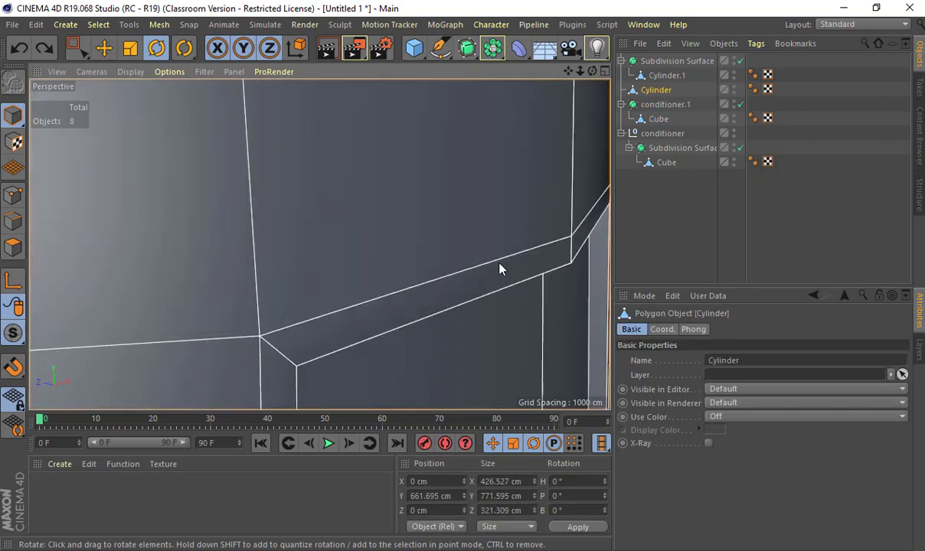
Step: In edge mode, deselect the label panel's outer border edges, keeping the recess loops and short corner edges selected
alt+right_drag(490, 263, 306, 260)
click(13, 222)
alt+drag(376, 243, 306, 248)
scroll(366, 258, up, 3)
key(e)
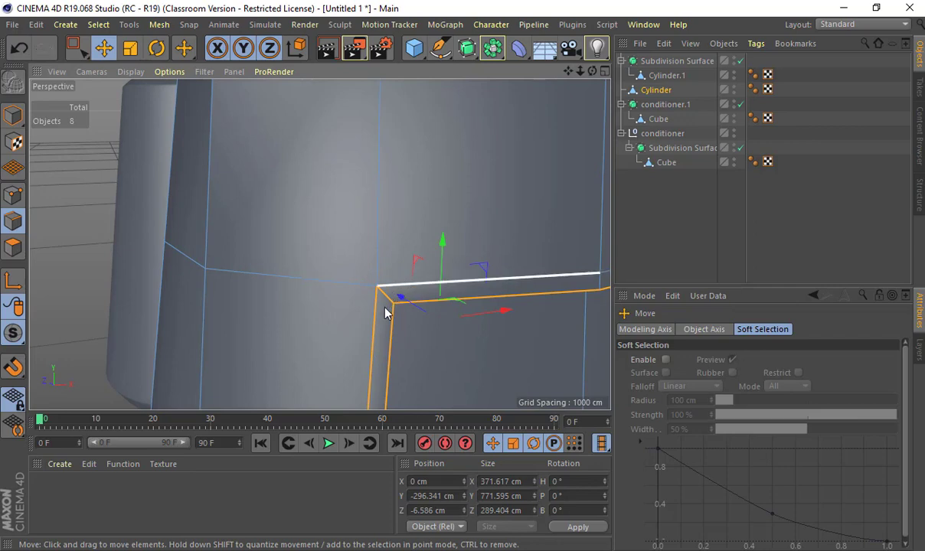
alt+drag(373, 336, 348, 252)
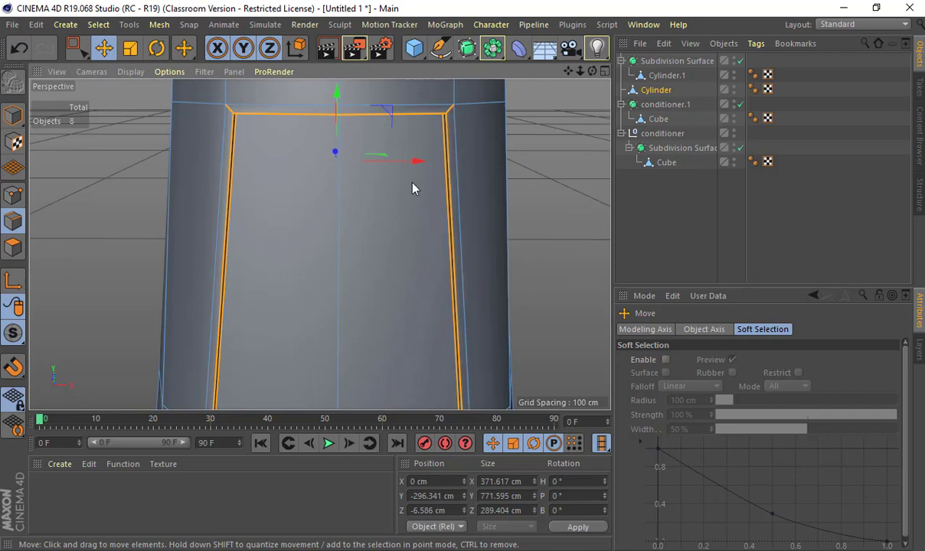
alt+middle_drag(412, 333, 401, 177)
alt+drag(402, 183, 386, 244)
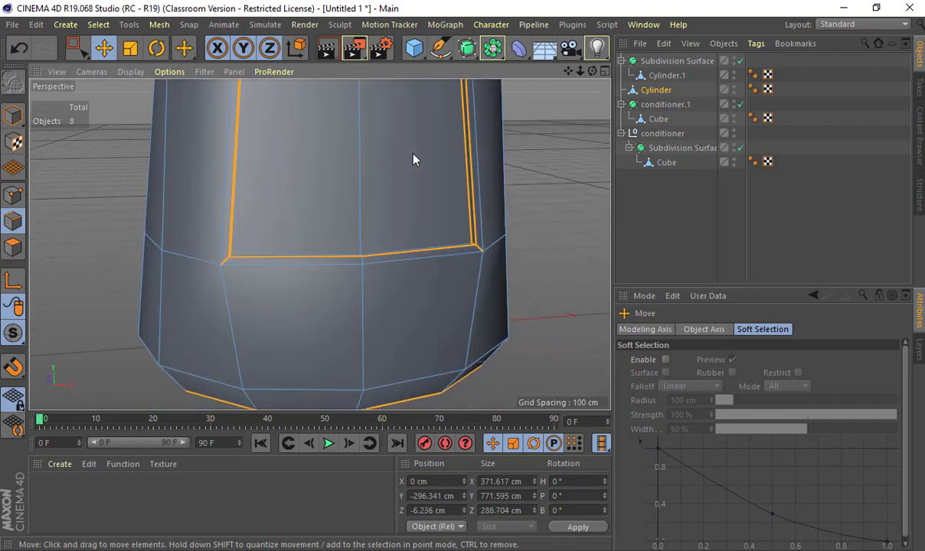
alt+drag(461, 166, 430, 161)
Step: Bevel the selected edges in Chamfer mode with an offset of about 0.845 cm and set the subdivision to 0
key(m)
key(s)
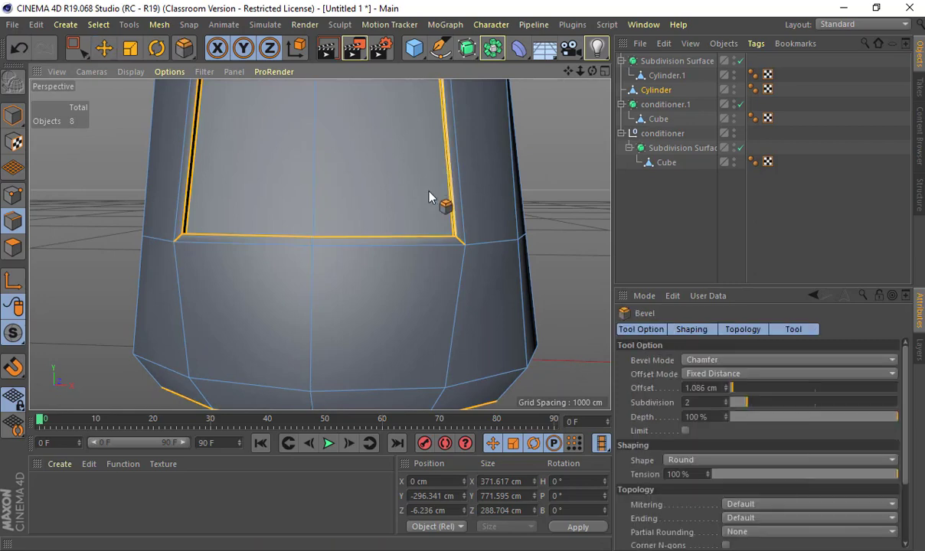
alt+drag(438, 201, 520, 256)
scroll(520, 255, up, 2)
alt+drag(320, 243, 484, 238)
drag(388, 239, 389, 241)
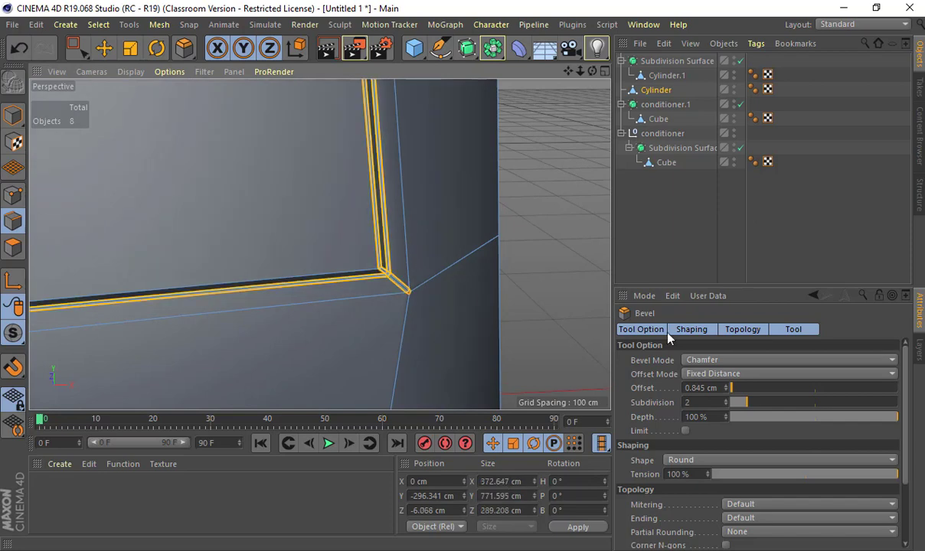
click(725, 405)
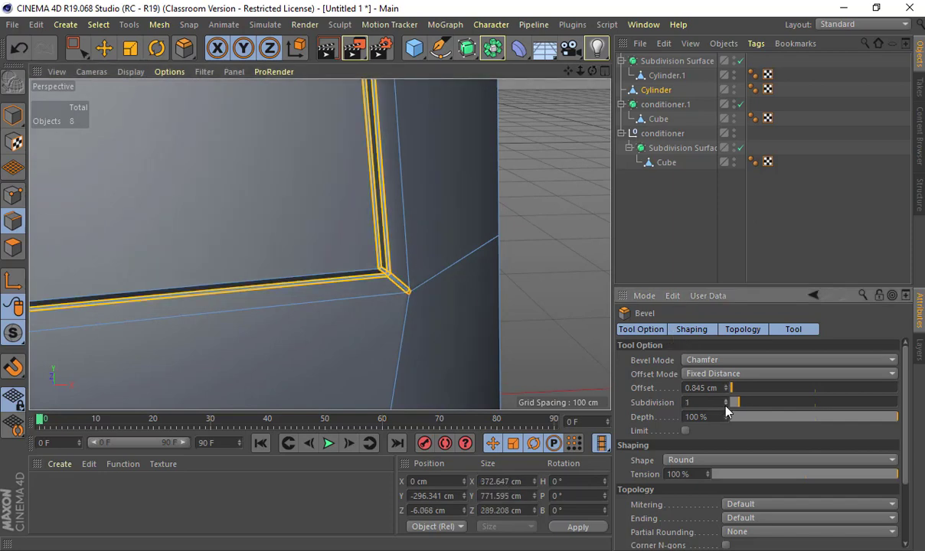
click(726, 406)
alt+right_drag(427, 294, 245, 287)
alt+middle_drag(371, 277, 378, 322)
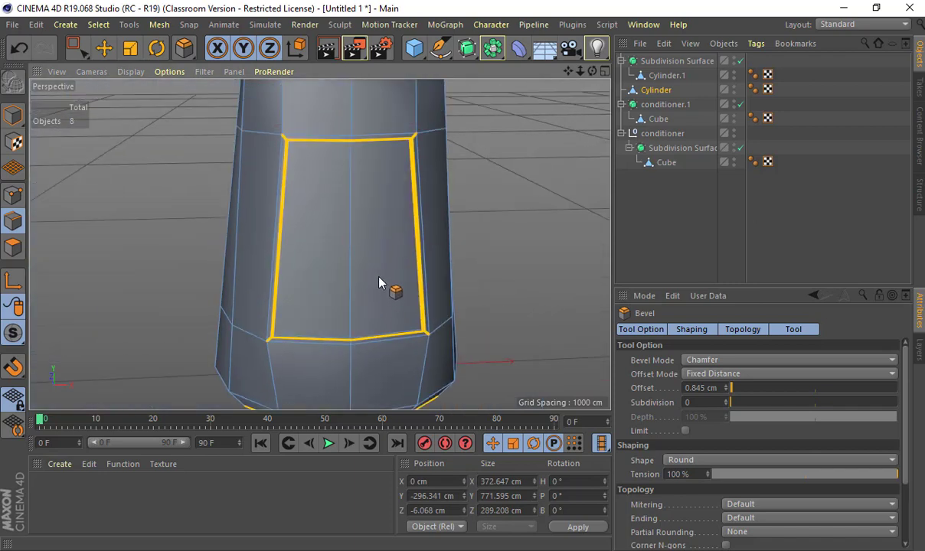
Step: Add a parent Subdivision Surface to the Cylinder bottle, return to object-level editing and inspect the smoothed label panel and shoulder
key(r)
alt+click(467, 49)
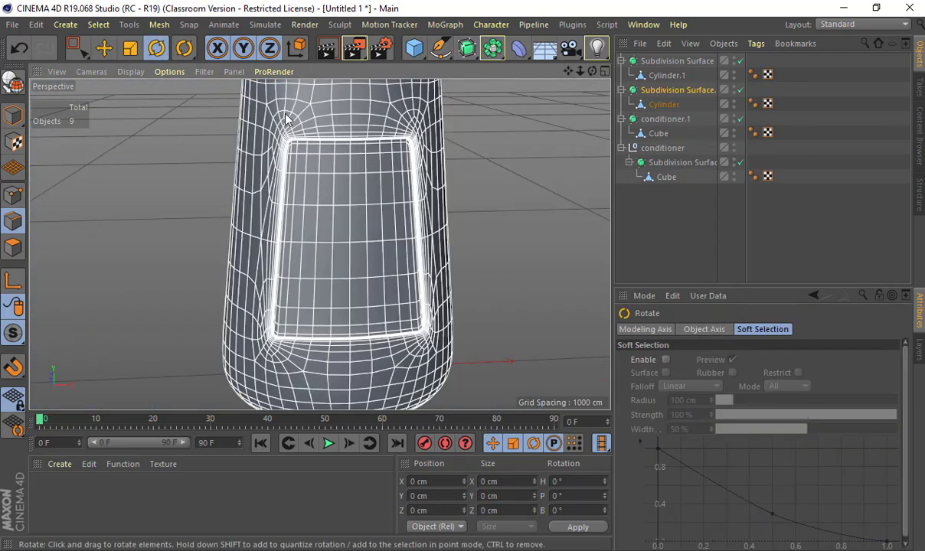
click(13, 115)
click(206, 209)
mouse_move(205, 209)
alt+mouse_down()
mouse_move(287, 226)
mouse_move(188, 208)
alt+mouse_up()
scroll(355, 223, down, 6)
alt+drag(347, 218, 241, 210)
scroll(352, 242, down, 3)
alt+drag(350, 246, 291, 177)
alt+right_drag(295, 173, 571, 191)
alt+middle_drag(258, 157, 138, 157)
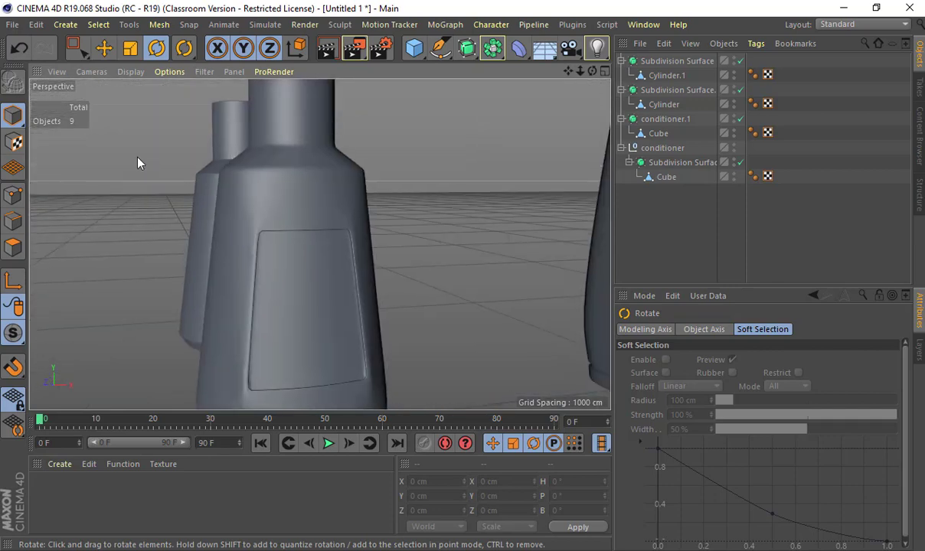
Step: Undo the latest Subdivision Surface around the Cylinder bottle
key(ctrl+z)
key(ctrl+z)
alt+right_drag(208, 232, 317, 255)
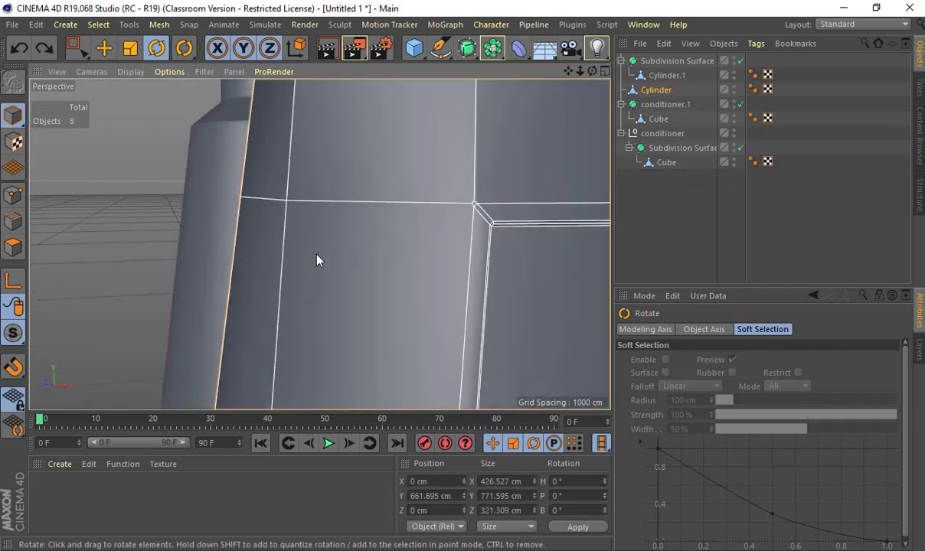
Step: Examine the beveled upper corner of the label recess in edge mode, selecting the edges around its small corner face
alt+middle_drag(310, 255, 54, 254)
alt+right_drag(219, 247, 249, 254)
alt+drag(249, 259, 281, 232)
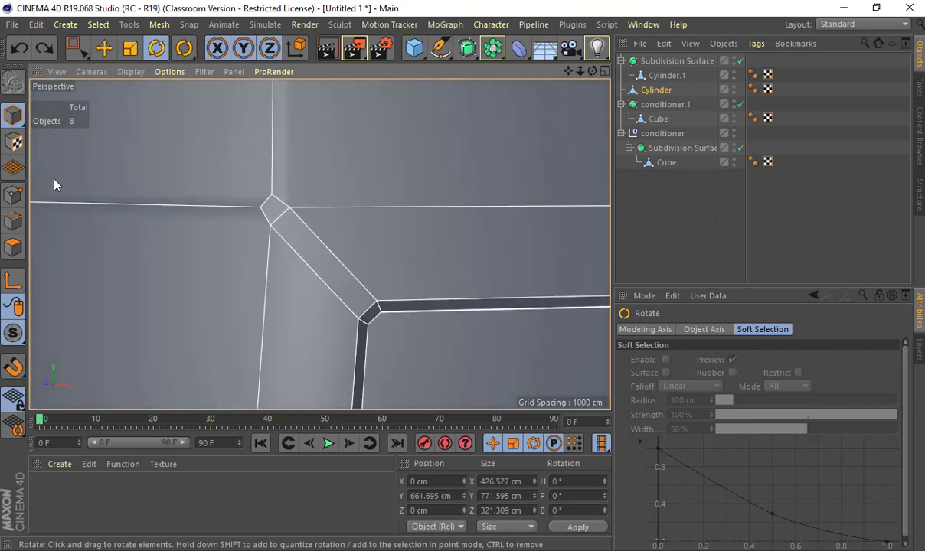
click(12, 220)
click(264, 206)
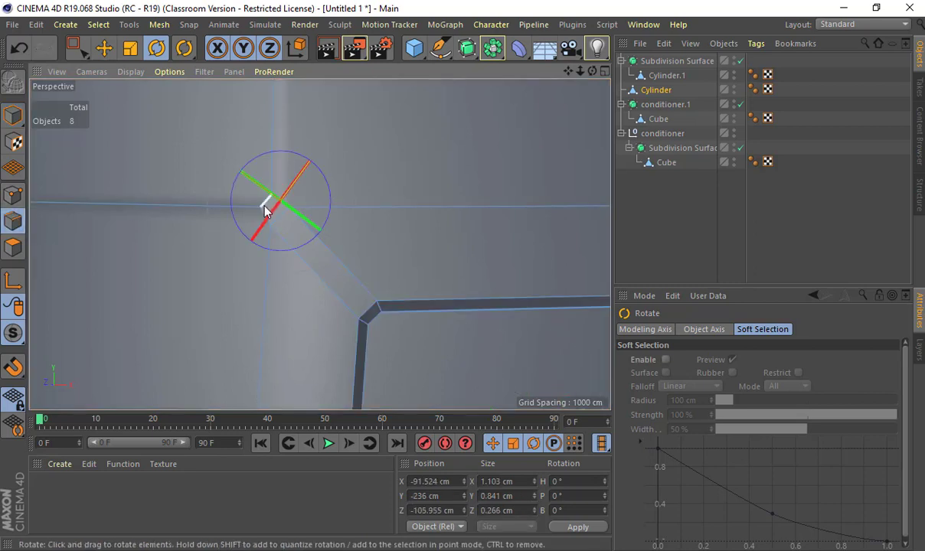
key(e)
click(265, 222)
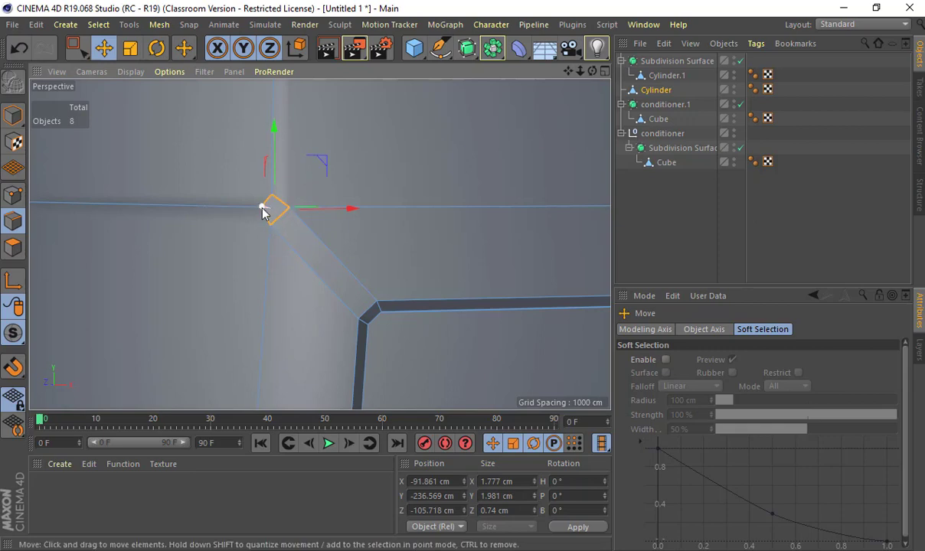
alt+drag(263, 212, 243, 184)
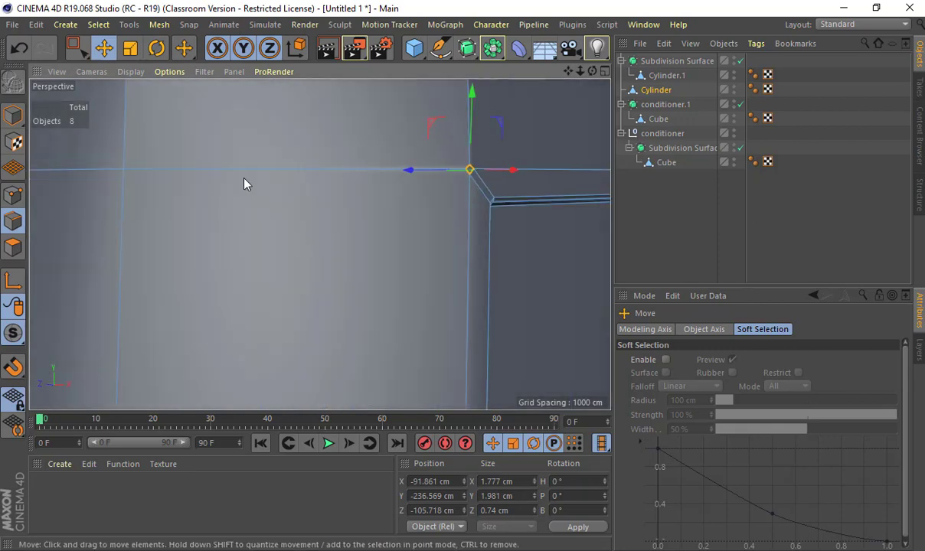
Step: In polygon mode, select the tall side polygon beside the label panel and examine its upper and lower corners
alt+right_drag(243, 184, 68, 202)
click(13, 247)
click(370, 234)
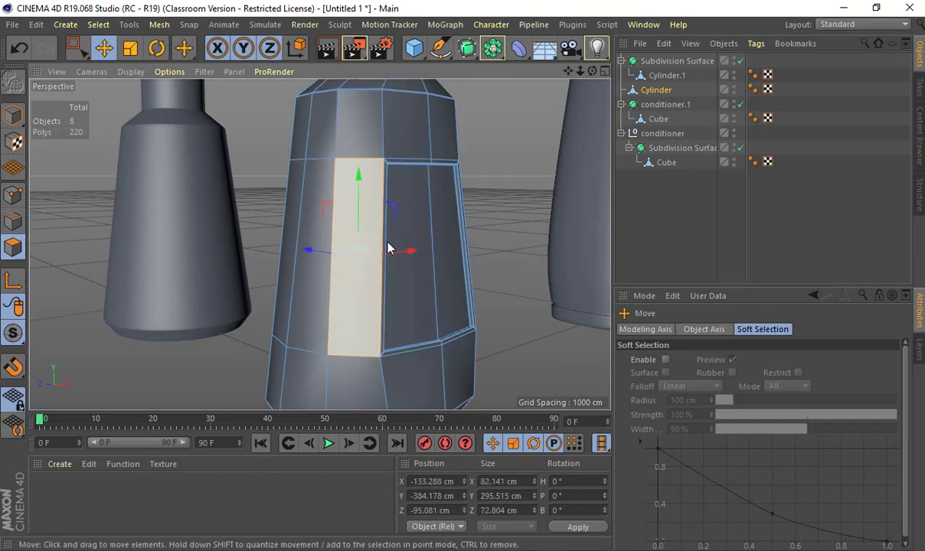
alt+drag(359, 258, 443, 222)
alt+drag(320, 244, 400, 289)
alt+right_drag(400, 303, 519, 289)
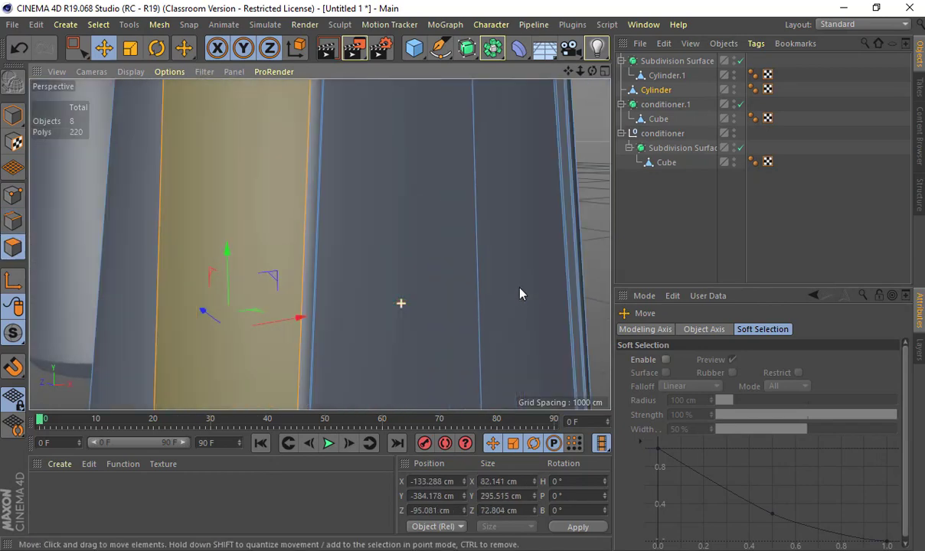
alt+drag(520, 293, 282, 187)
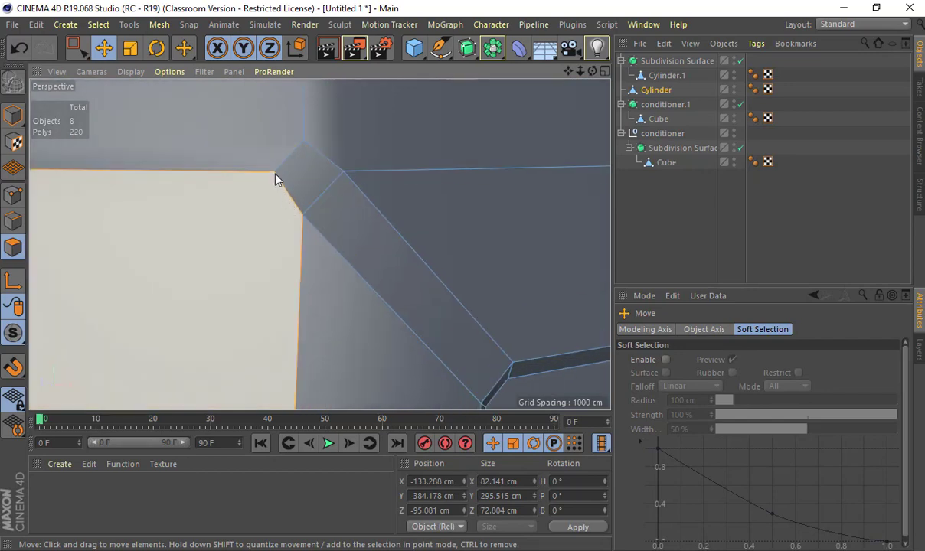
alt+right_drag(262, 222, 373, 422)
alt+middle_drag(373, 422, 355, 302)
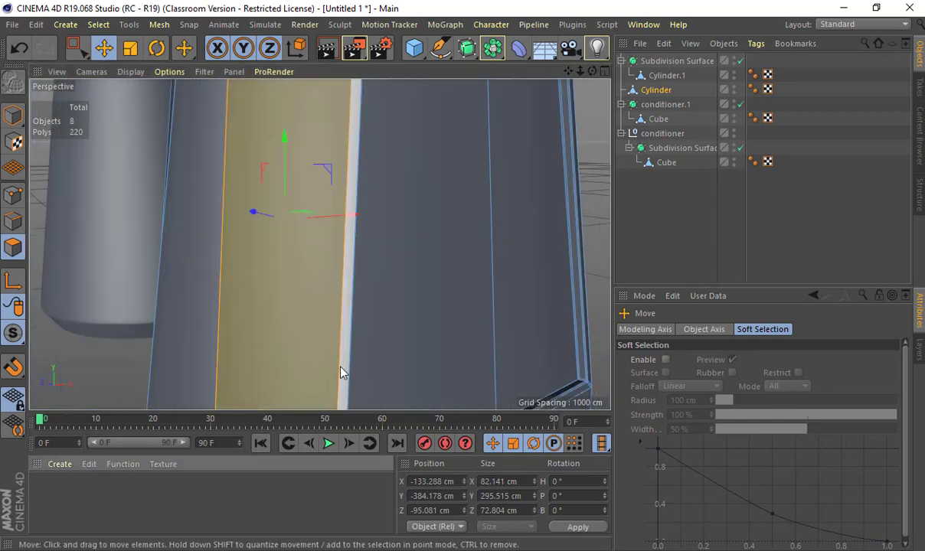
alt+middle_drag(340, 372, 356, 138)
alt+right_drag(343, 225, 498, 239)
alt+middle_drag(413, 252, 368, 390)
mouse_move(320, 245)
alt+mouse_down()
mouse_move(427, 172)
mouse_move(413, 103)
mouse_move(404, 239)
alt+mouse_up()
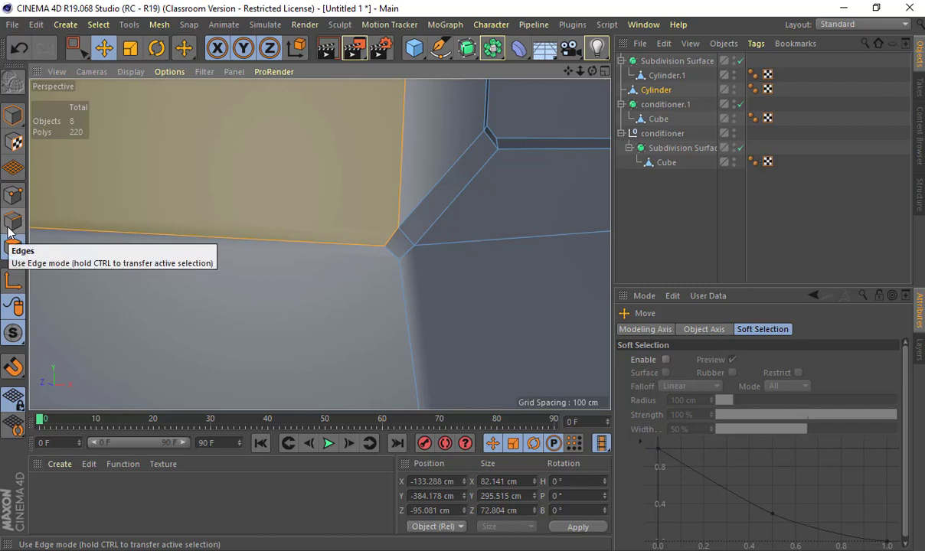
Step: Add two horizontal loop cuts across the side polygons outside the label panel, at about 7.23% and 91.41% of their height
key(k)
key(l)
alt+drag(176, 220, 157, 245)
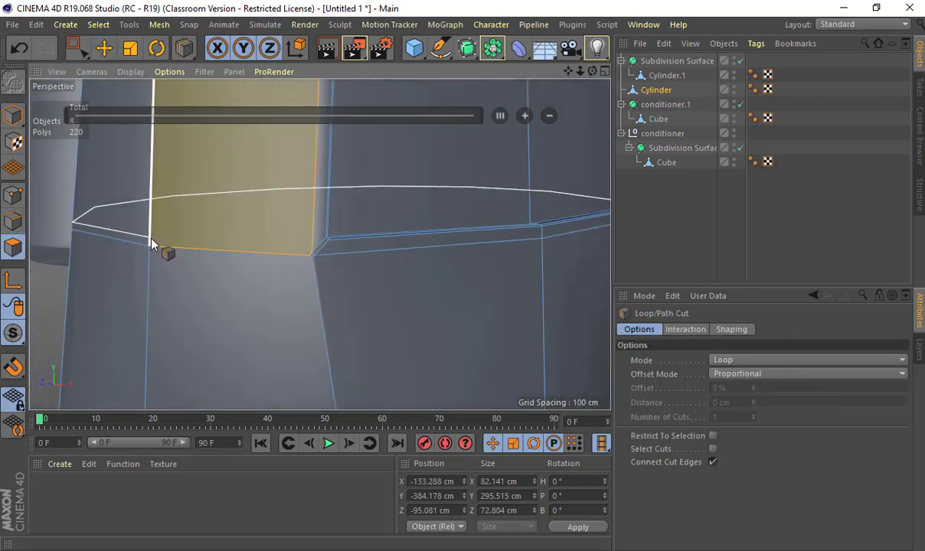
click(150, 205)
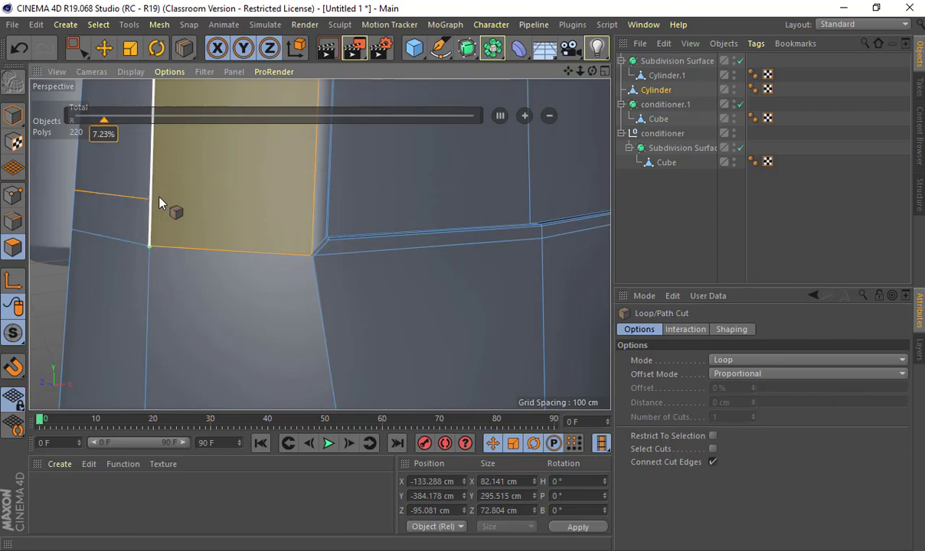
scroll(322, 312, down, 6)
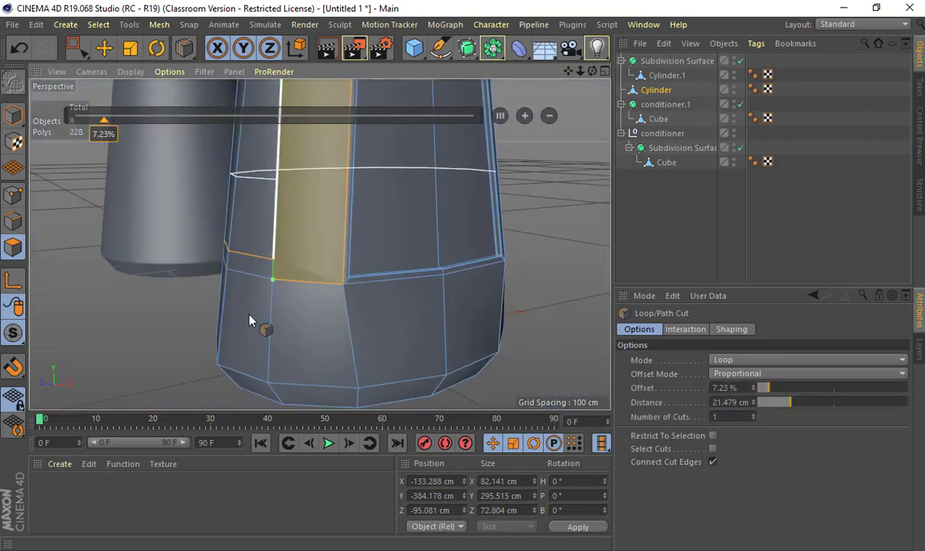
alt+middle_drag(260, 115, 255, 253)
alt+middle_drag(256, 196, 257, 210)
click(260, 214)
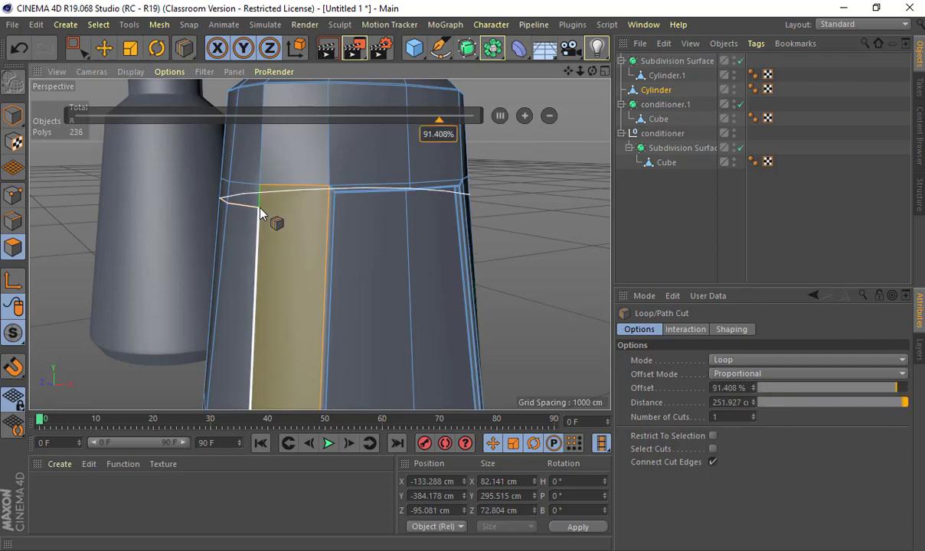
Step: Add two vertical loop cuts through the shoulder and neck near the label panel's sides, at about 19.98% and 83.77% offset
scroll(261, 160, up, 6)
alt+drag(341, 203, 354, 230)
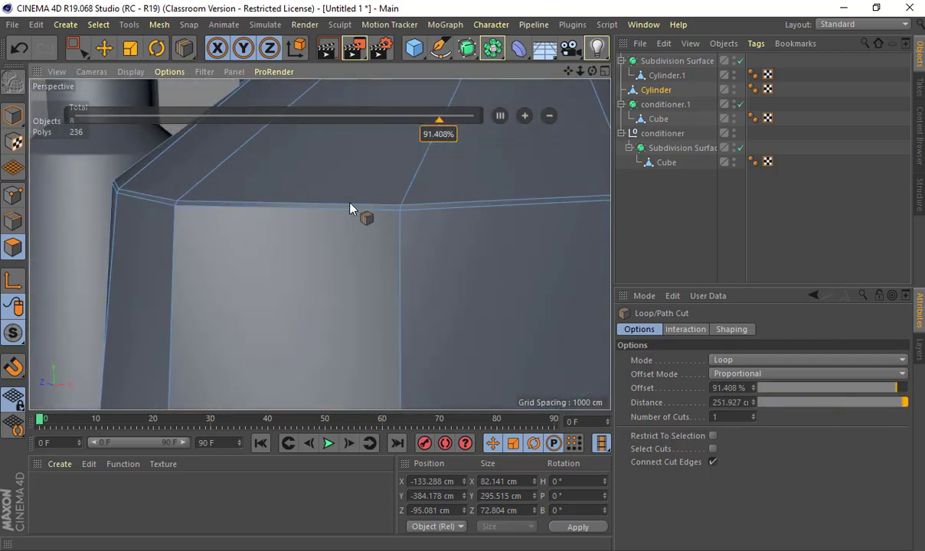
click(353, 208)
scroll(337, 259, down, 6)
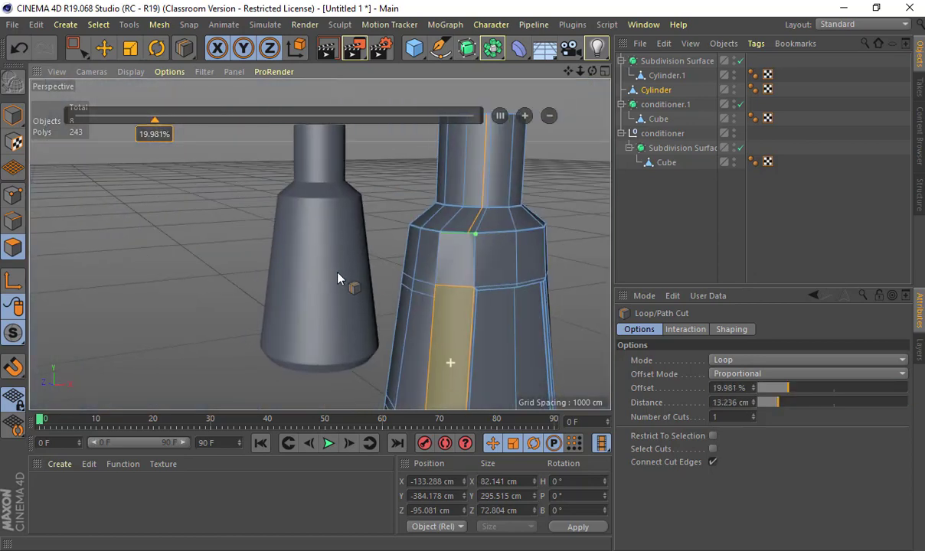
alt+drag(338, 279, 337, 282)
alt+middle_drag(336, 283, 233, 289)
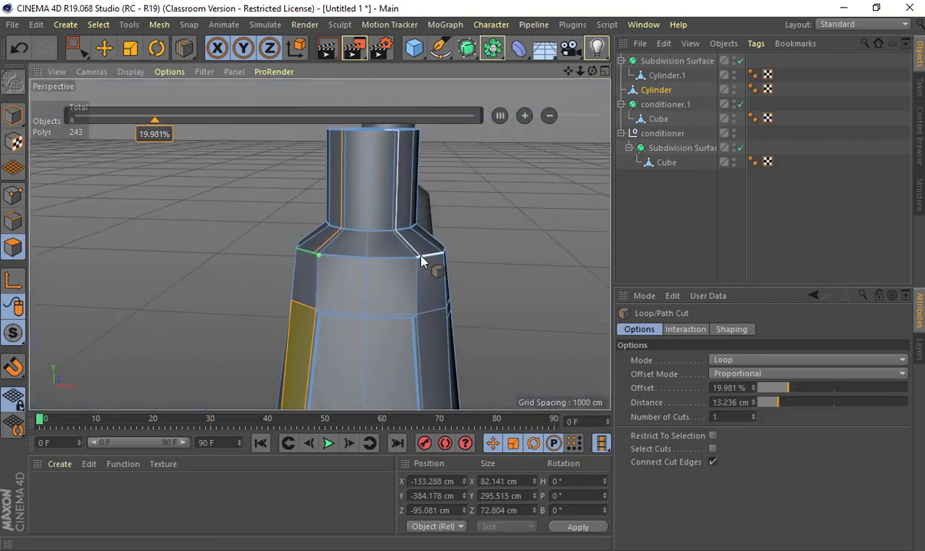
click(421, 259)
alt+drag(421, 261, 397, 261)
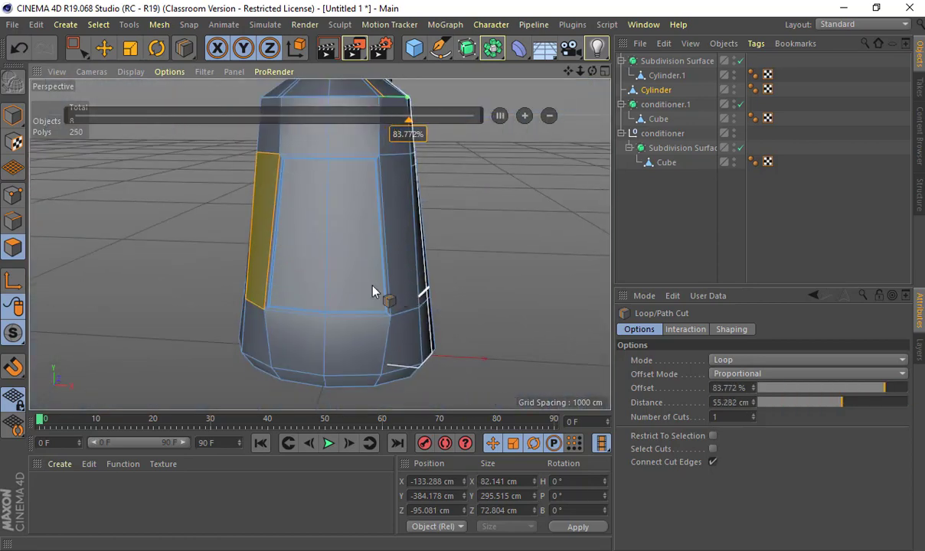
Step: Use Line Cut to connect the label recess's opposite upper corner to the end of the upper horizontal loop on the adjacent side face
alt+drag(343, 170, 290, 180)
alt+middle_drag(291, 180, 252, 256)
alt+drag(252, 256, 303, 307)
scroll(321, 261, up, 6)
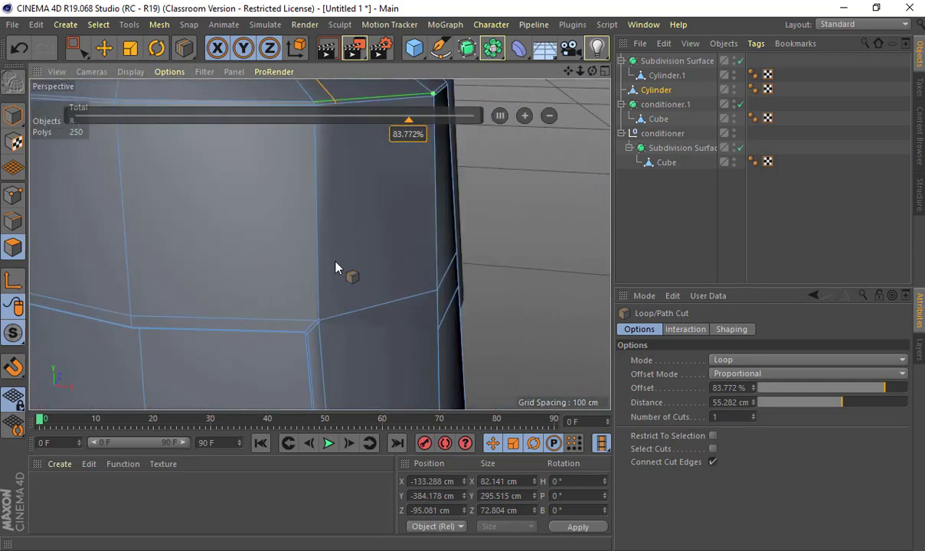
alt+drag(306, 228, 252, 206)
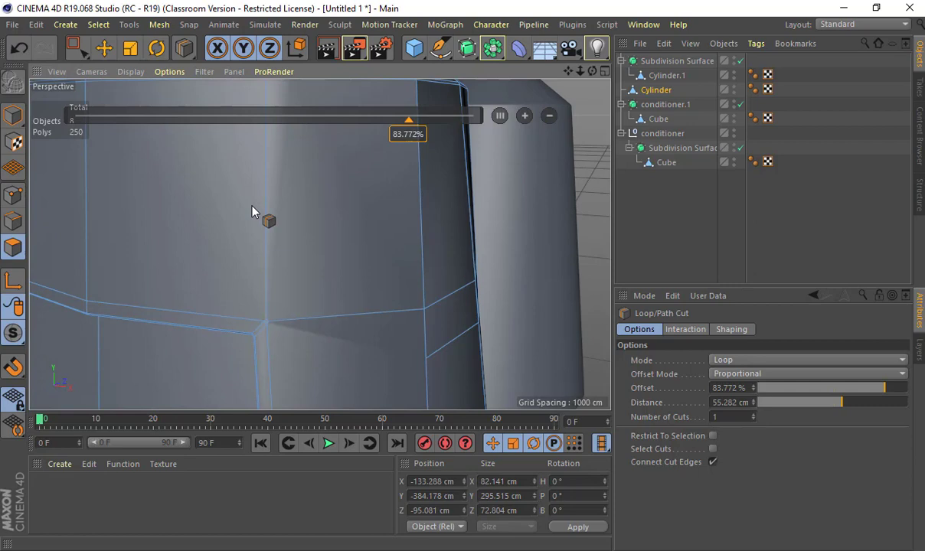
key(k)
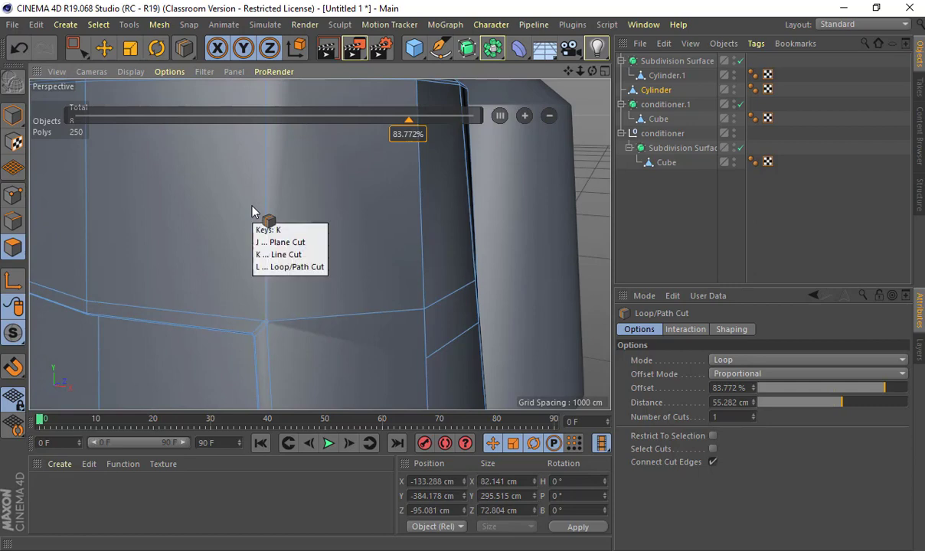
key(k)
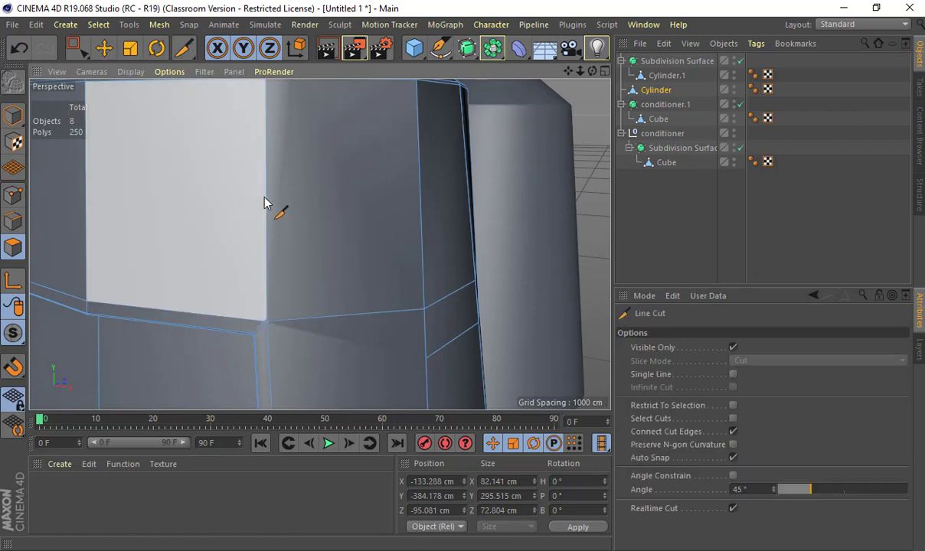
alt+right_drag(297, 274, 337, 285)
alt+middle_drag(310, 362, 319, 245)
alt+right_drag(320, 245, 337, 258)
alt+drag(425, 267, 236, 262)
click(141, 306)
click(350, 298)
alt+right_drag(259, 286, 284, 226)
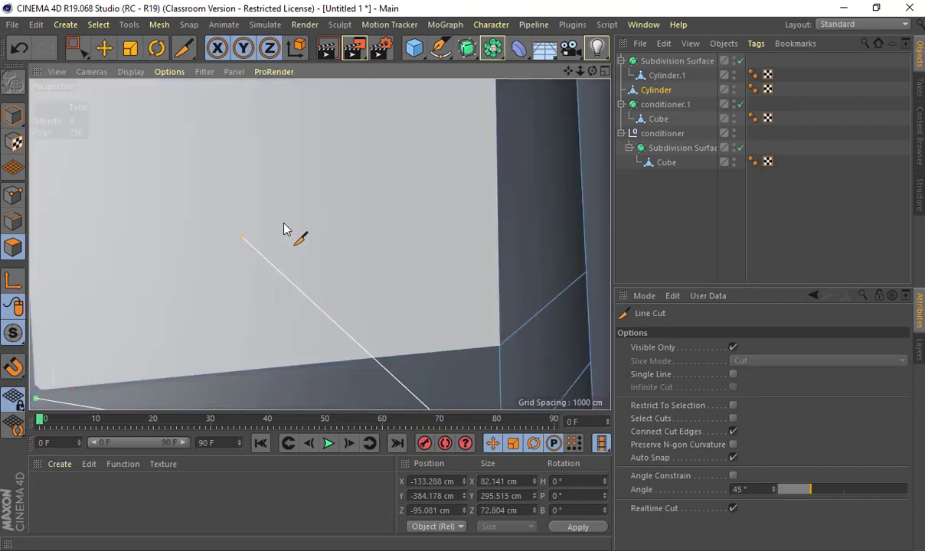
alt+middle_drag(284, 227, 300, 210)
key(space)
key(space)
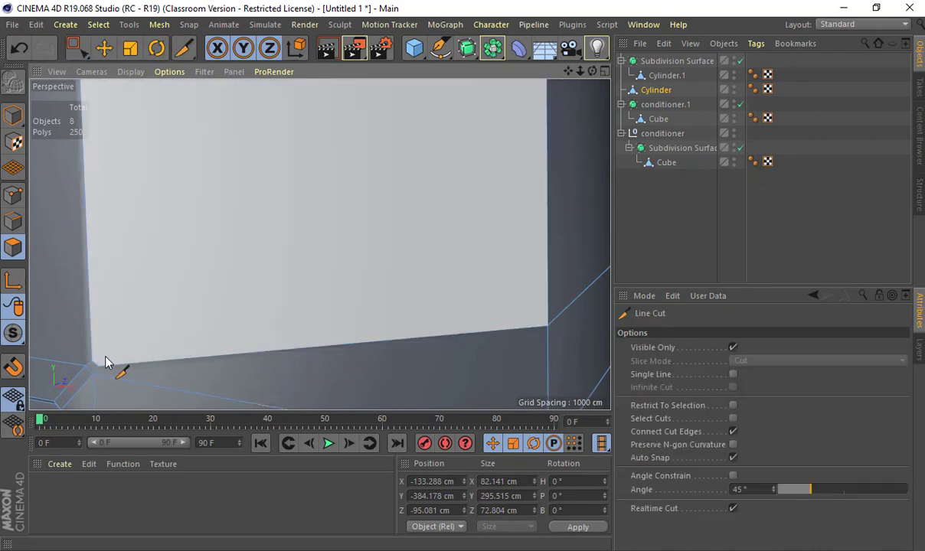
Step: Cut a line from the same upper recess corner up to the shoulder edge and finish the Line Cut
scroll(147, 306, down, 3)
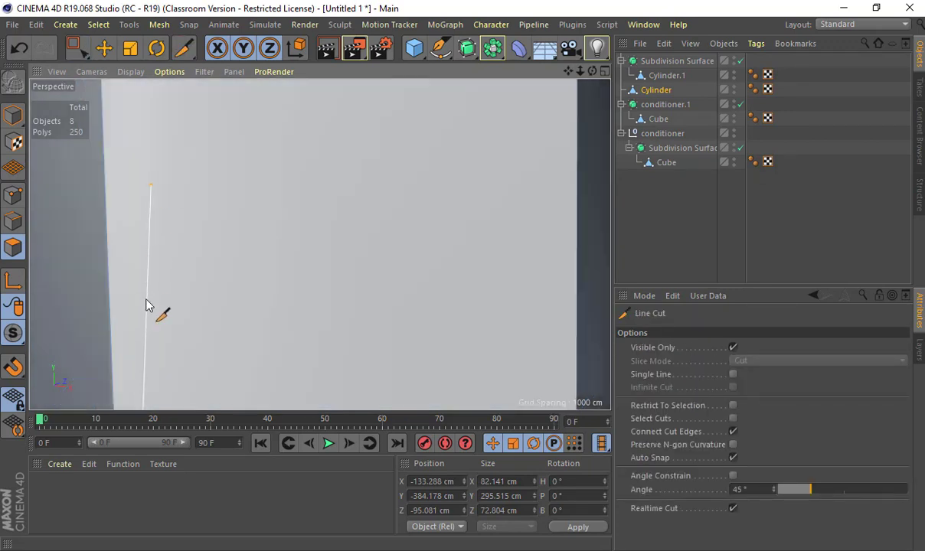
click(166, 299)
key(space)
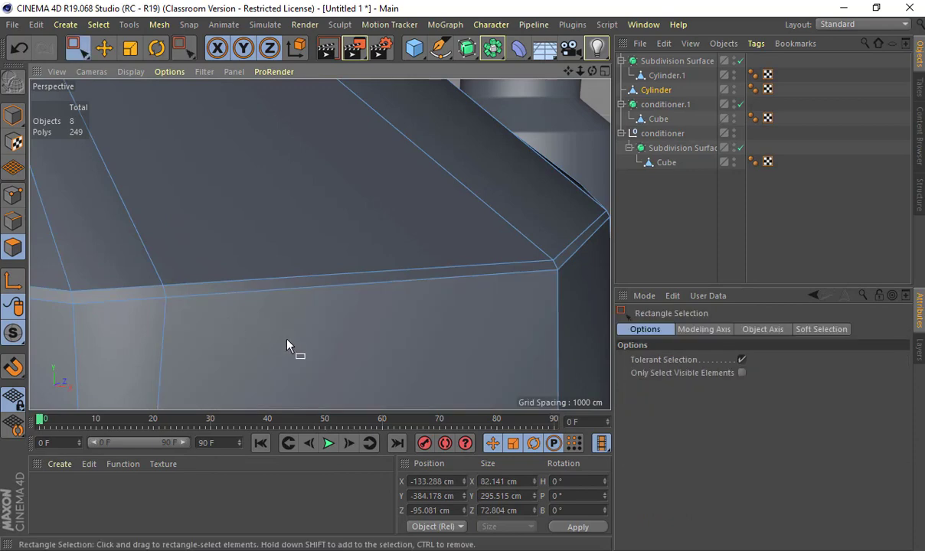
Step: Inspect the new cuts around the upper corner, selecting the triangular polygon and the tall side polygon beneath it
alt+right_drag(287, 344, 238, 295)
alt+middle_drag(238, 295, 242, 183)
alt+right_drag(242, 182, 241, 239)
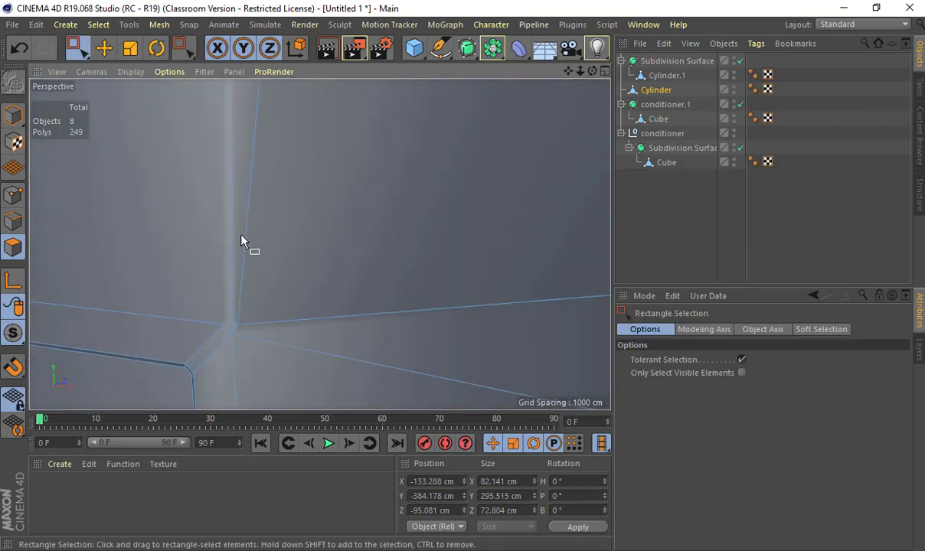
alt+middle_drag(241, 240, 179, 144)
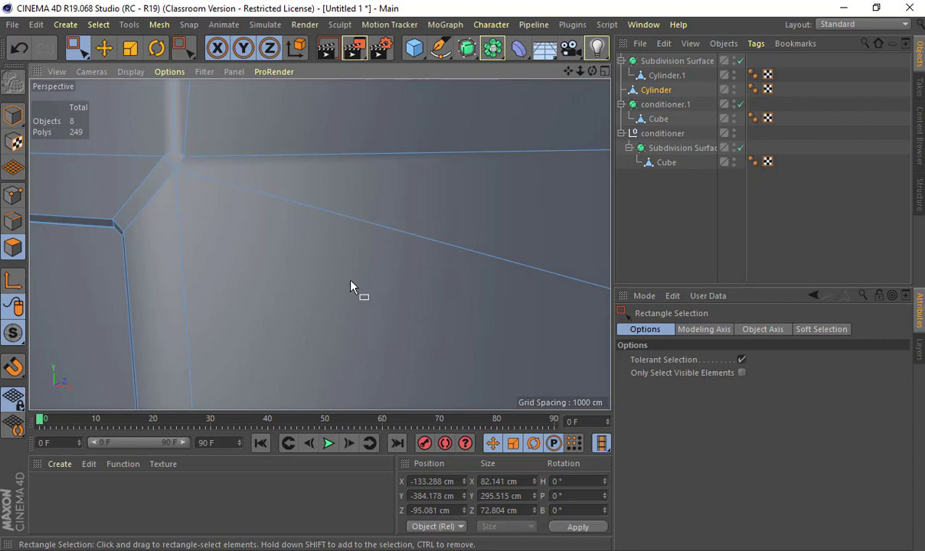
key(e)
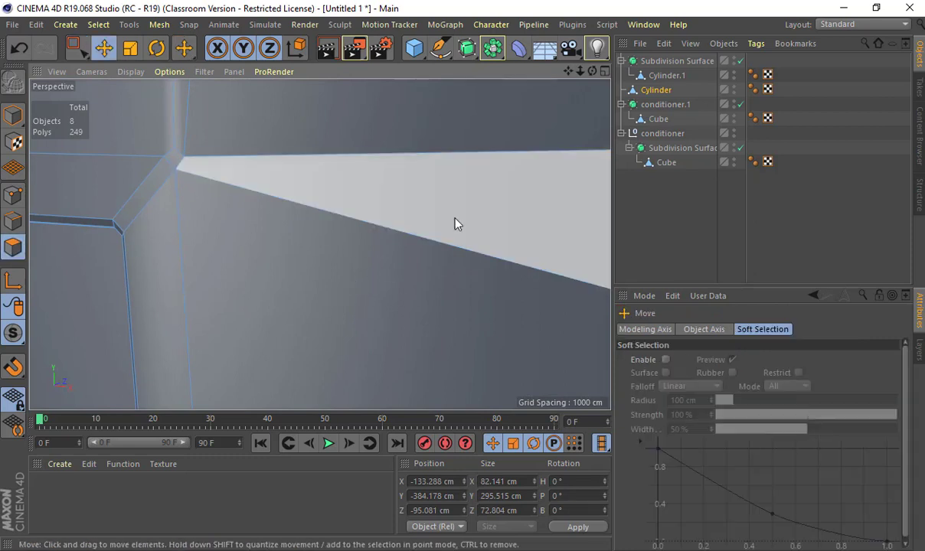
click(455, 219)
scroll(451, 241, down, 4)
alt+middle_drag(435, 255, 279, 235)
scroll(327, 286, down, 5)
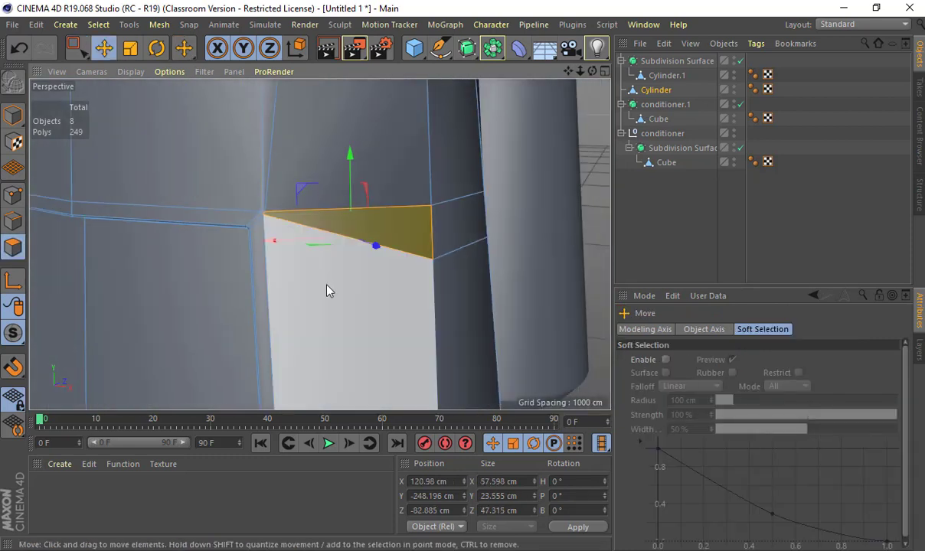
click(333, 340)
alt+middle_drag(333, 340, 323, 153)
alt+middle_drag(322, 287, 340, 196)
alt+middle_drag(344, 303, 337, 126)
alt+middle_drag(337, 375, 331, 260)
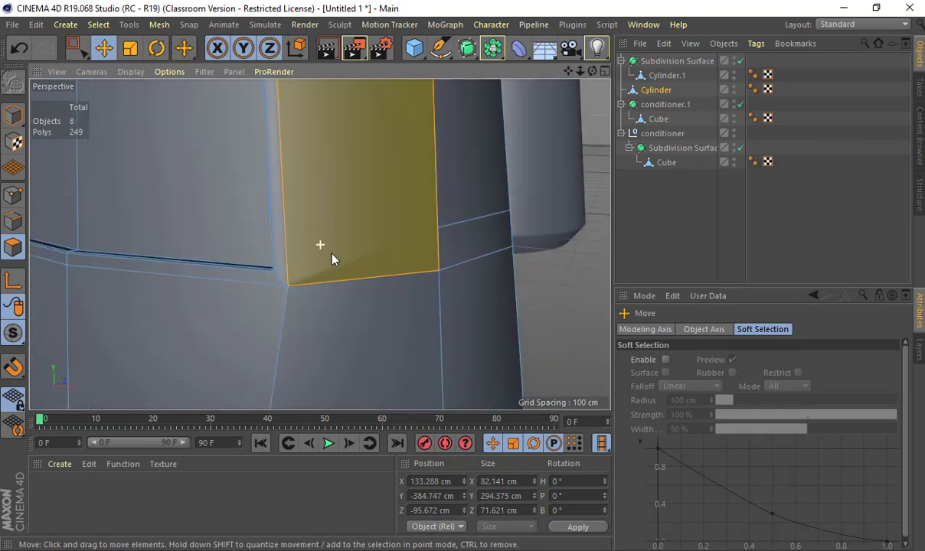
Step: Use Line Cut to connect the recess's lower corner to the end of the lower horizontal loop across the tall side polygon
alt+right_drag(331, 254, 392, 274)
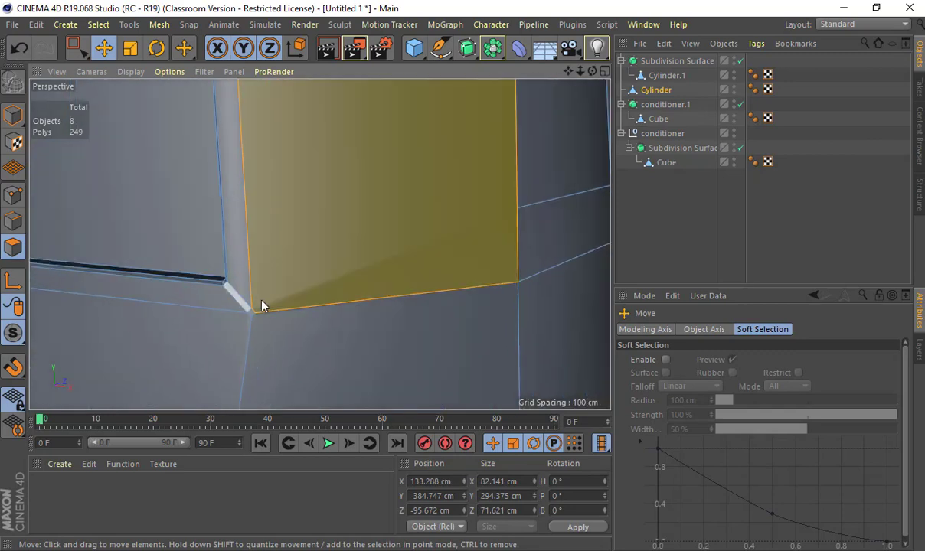
key(k)
key(k)
alt+right_drag(252, 310, 307, 317)
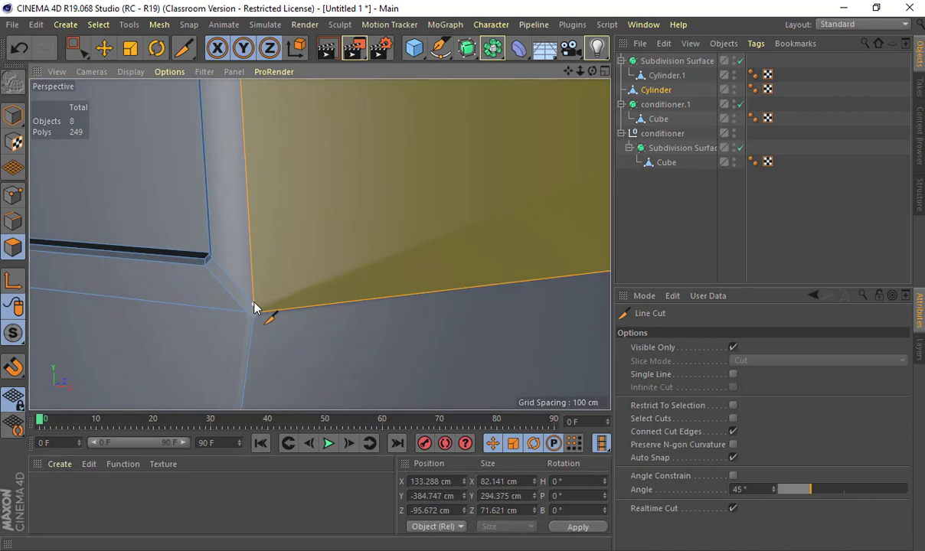
click(253, 304)
alt+middle_drag(414, 268, 303, 293)
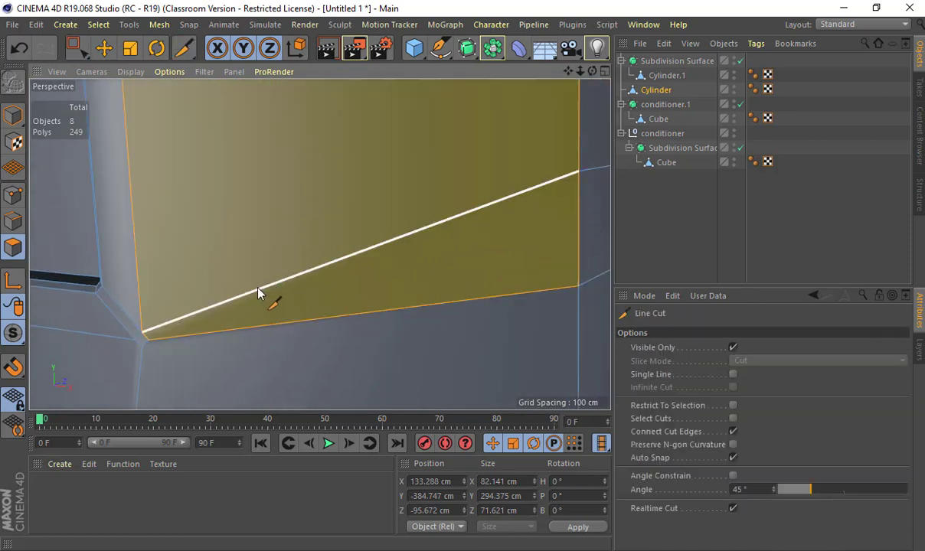
alt+drag(258, 293, 325, 224)
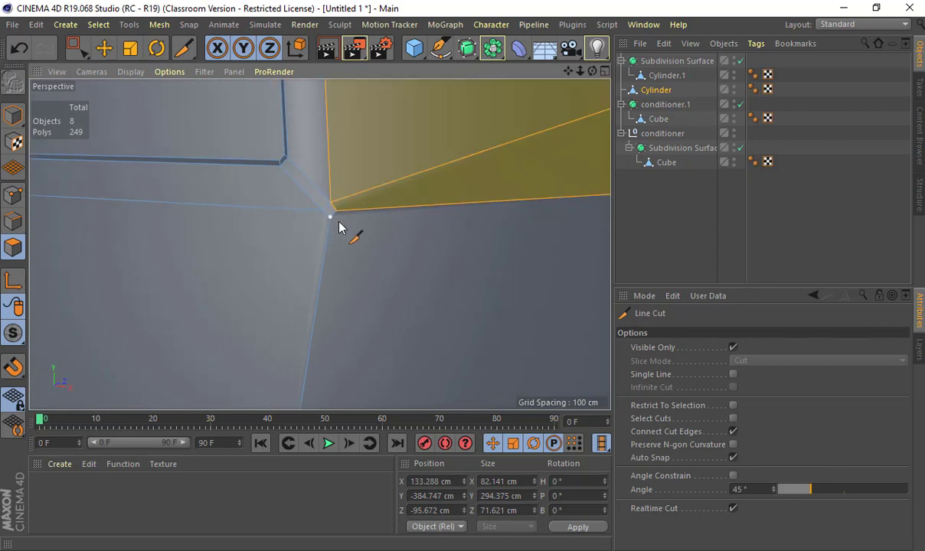
click(339, 223)
alt+middle_drag(295, 226, 46, 211)
alt+middle_drag(377, 199, 339, 149)
alt+right_drag(341, 164, 151, 188)
alt+right_drag(247, 193, 378, 184)
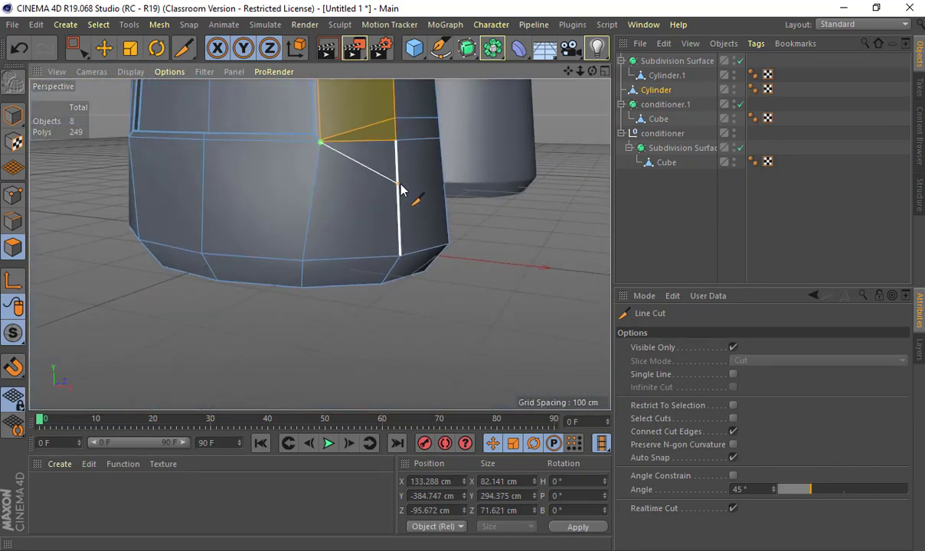
key(0)
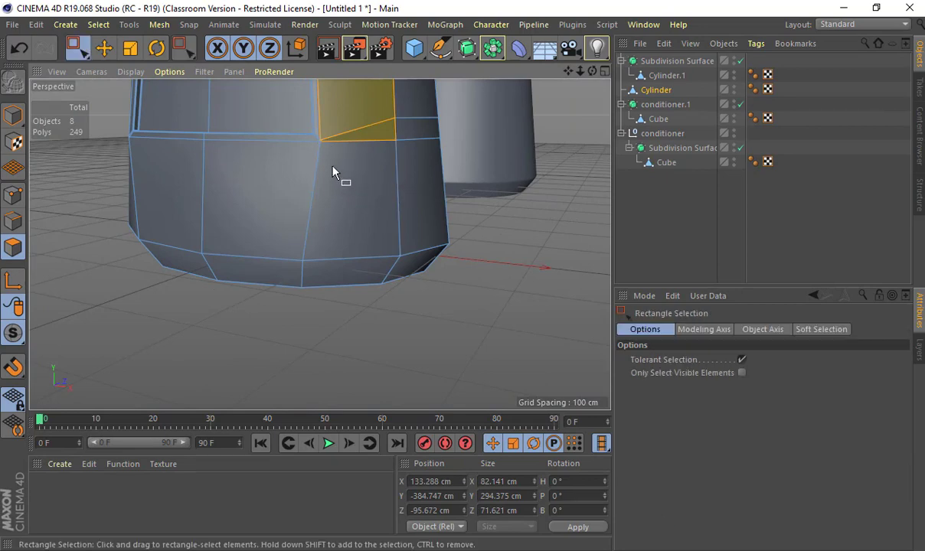
Step: Add two loop cuts across the bottle's lower bevel band beside the recess's lower corners, at 79.812% and 22.269% offset
alt+drag(317, 187, 306, 270)
alt+right_drag(306, 273, 363, 270)
key(k)
key(l)
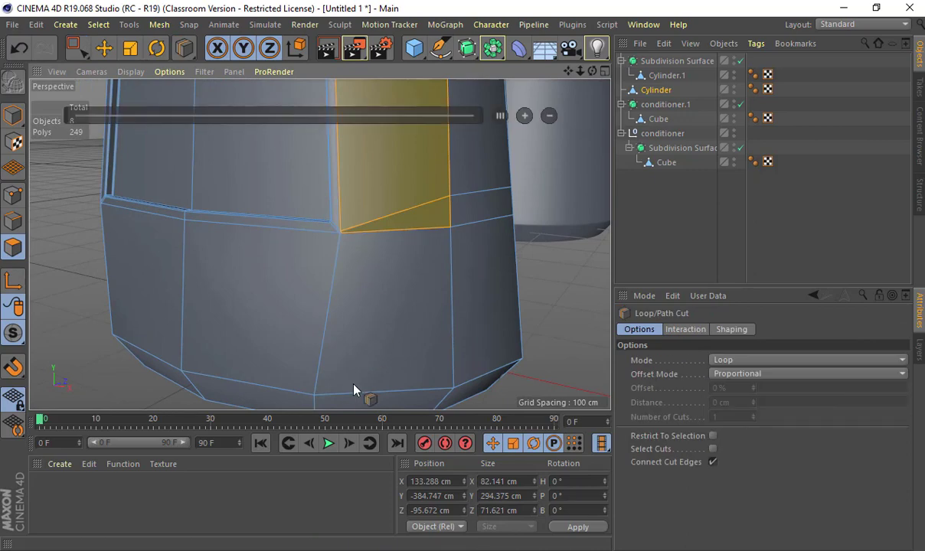
click(343, 399)
alt+drag(288, 324, 254, 311)
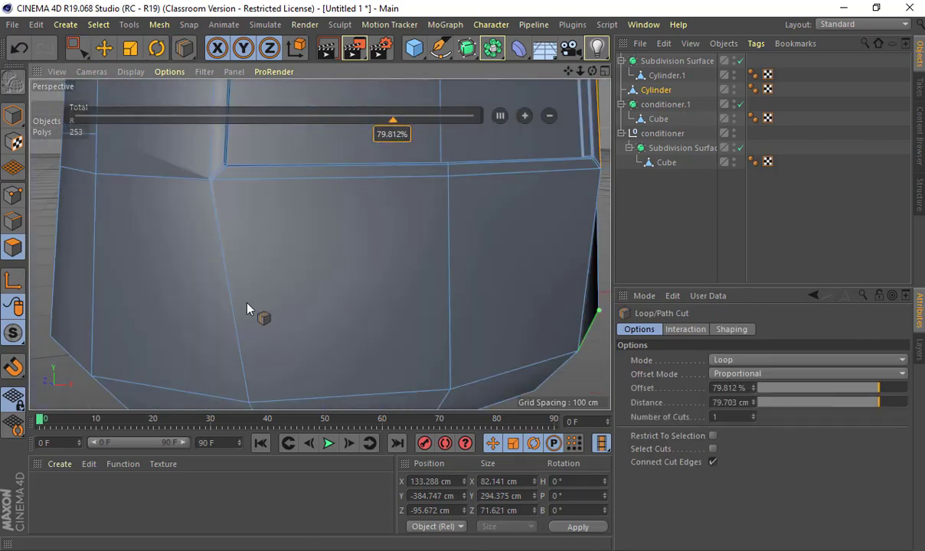
click(214, 398)
mouse_move(386, 288)
alt+mouse_down()
mouse_move(357, 284)
mouse_move(375, 295)
alt+mouse_up()
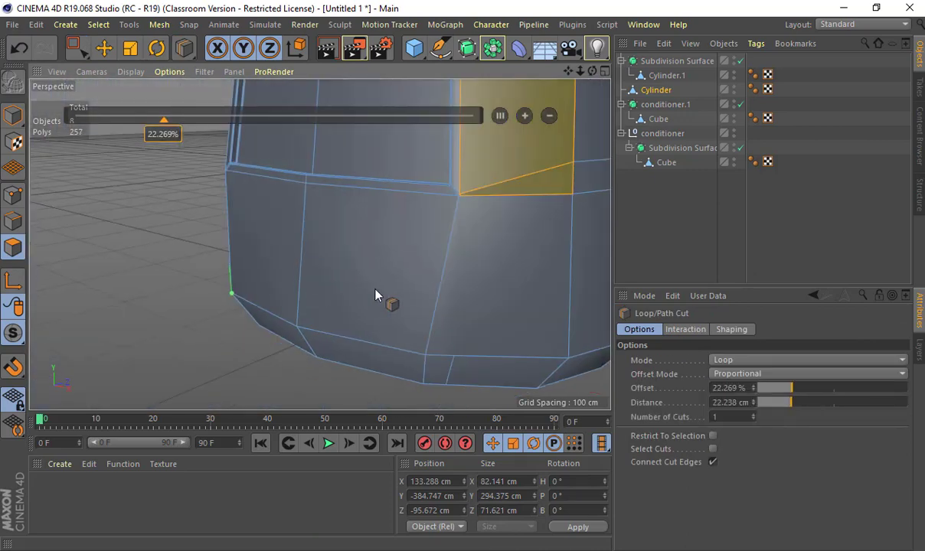
Step: Use Line Cut to connect the recess's lower corner down to the new loop cut's vertex on the base edge
key(k)
key(k)
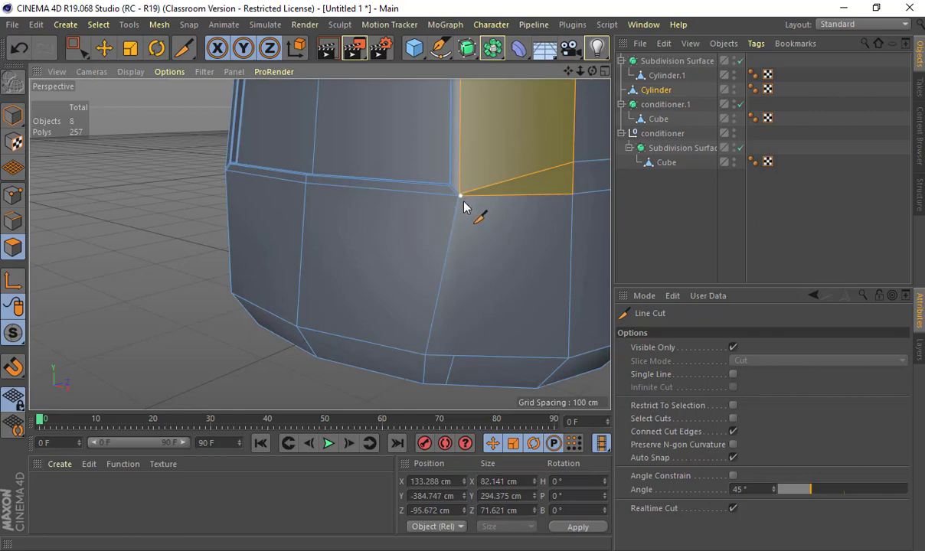
alt+drag(463, 201, 539, 206)
scroll(459, 190, up, 3)
alt+middle_drag(450, 388, 407, 279)
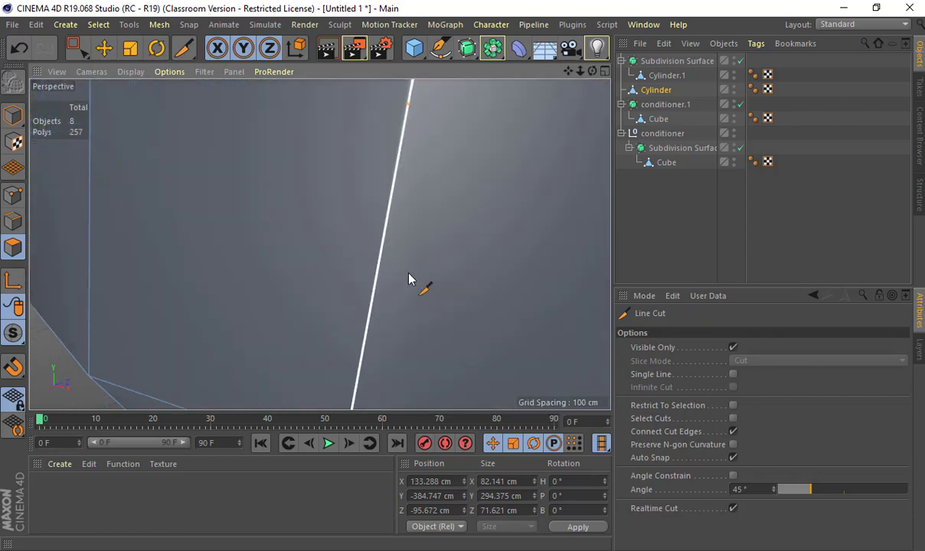
alt+middle_drag(394, 245, 366, 82)
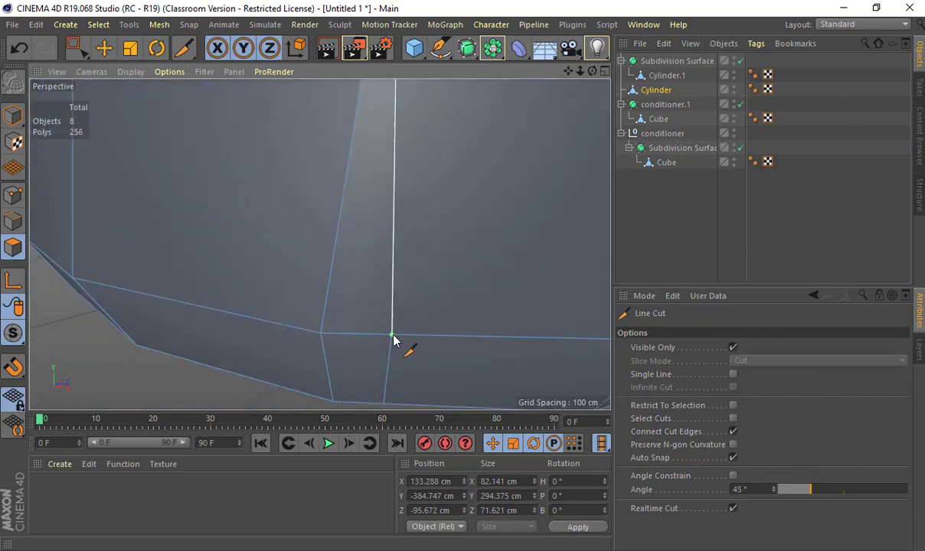
key(space)
Step: Line-cut from the recess's opposite lower corner down to the other new loop's vertex on the base edge
key(space)
alt+drag(206, 233, 406, 240)
scroll(406, 240, down, 5)
alt+drag(320, 243, 493, 273)
scroll(425, 273, up, 3)
alt+right_drag(494, 274, 520, 274)
alt+middle_drag(435, 269, 421, 320)
alt+right_drag(418, 316, 429, 193)
alt+middle_drag(431, 207, 410, 363)
alt+right_drag(411, 291, 444, 256)
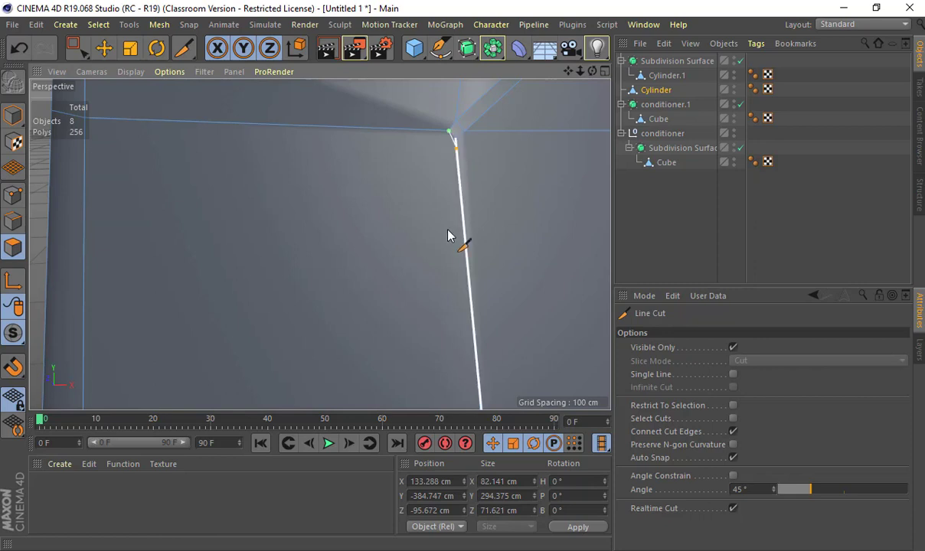
alt+drag(450, 235, 421, 305)
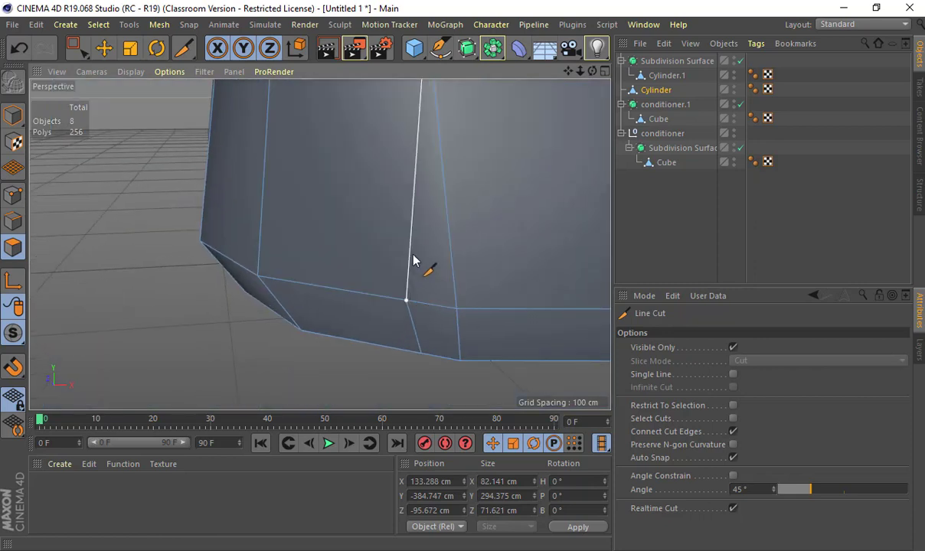
Step: Cut a line from the same lower recess corner to the open end of the horizontal loop on the adjacent side face
alt+drag(413, 261, 448, 274)
click(448, 275)
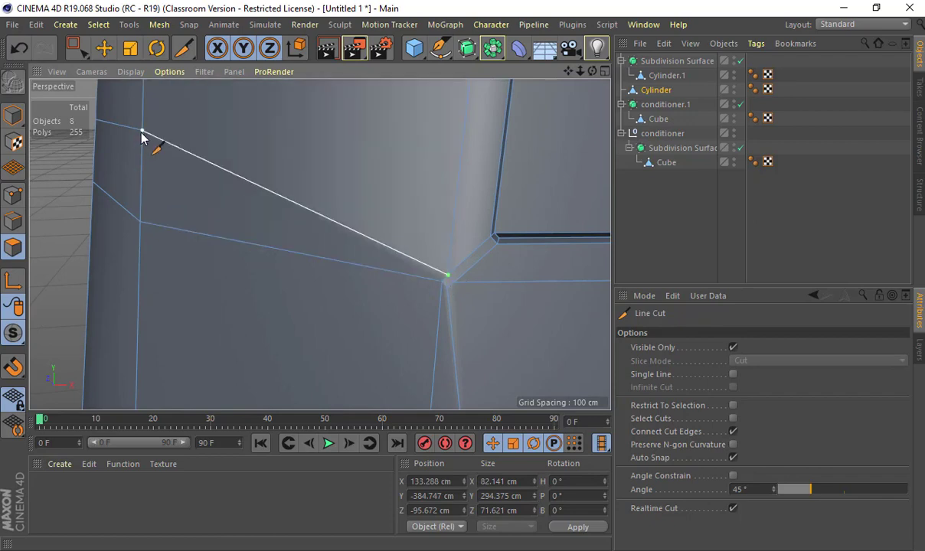
click(142, 131)
key(space)
Step: Use Line Cut to connect the upper recess corner on this side to the open horizontal loop end on the adjacent face
scroll(336, 138, down, 5)
alt+middle_drag(340, 164, 335, 204)
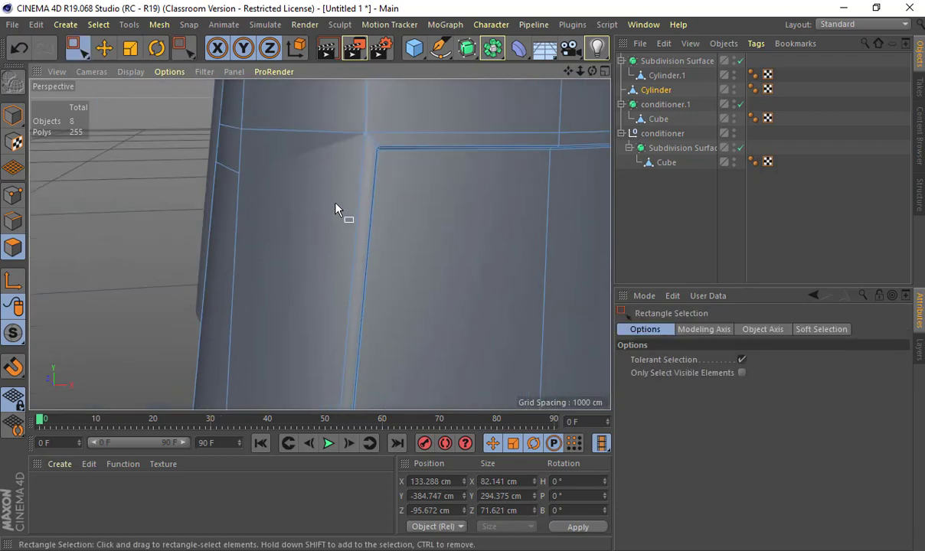
alt+drag(335, 205, 392, 164)
key(k)
key(k)
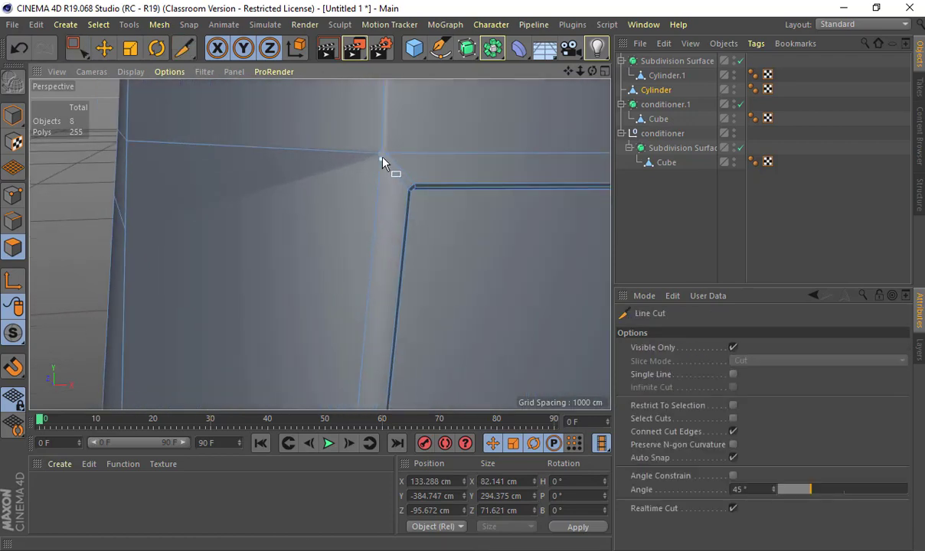
click(381, 160)
click(179, 231)
key(0)
alt+drag(179, 231, 375, 314)
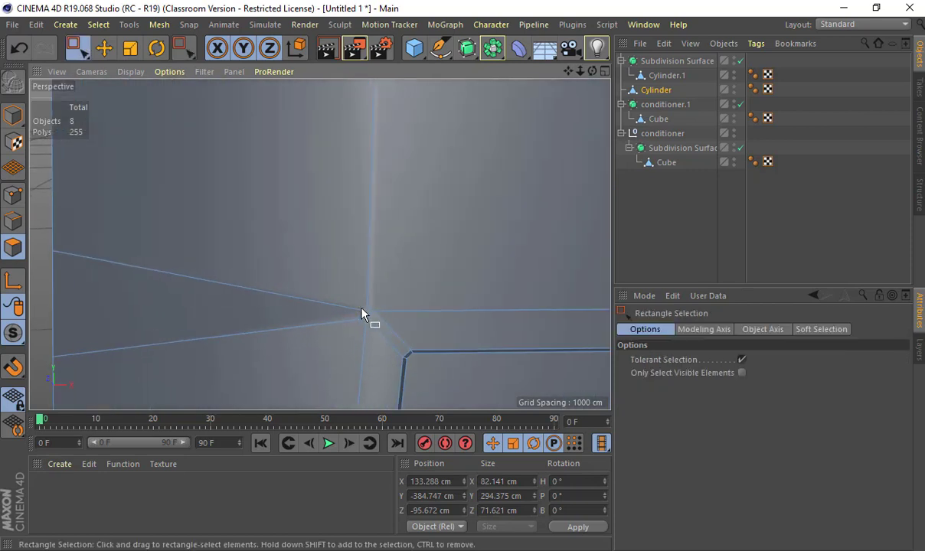
Step: Cut a line from that upper recess corner up to the existing vertex on the shoulder edge
key(k)
key(k)
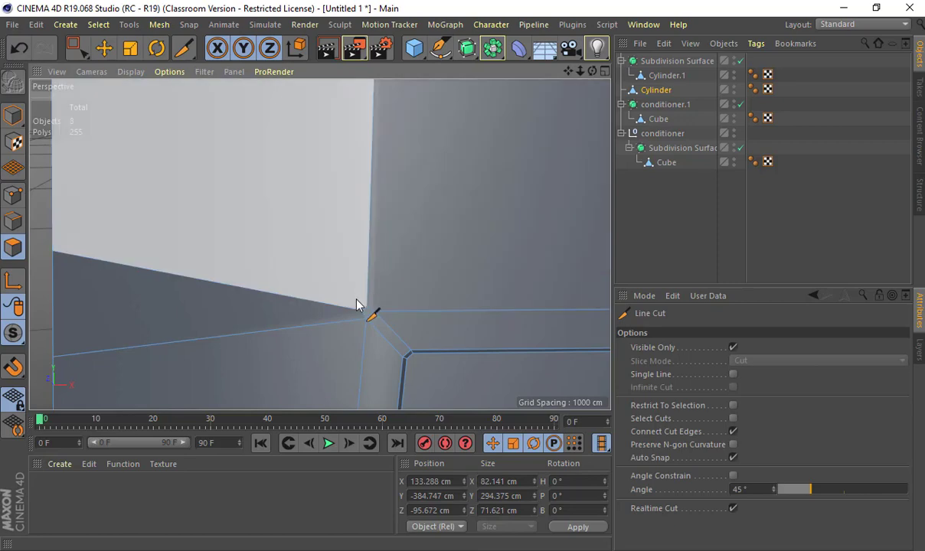
click(355, 308)
alt+drag(351, 275, 320, 193)
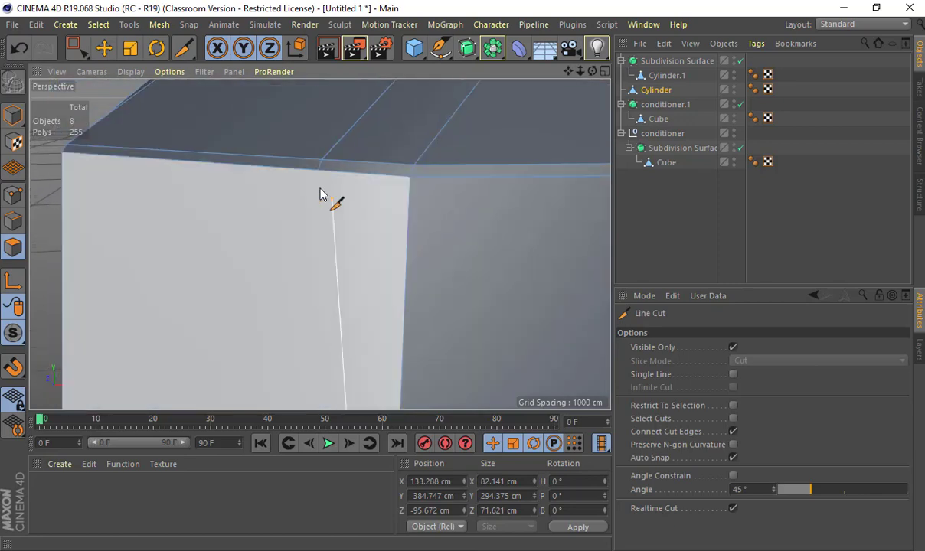
click(320, 171)
key(space)
alt+right_drag(361, 235, 242, 144)
alt+drag(242, 144, 342, 193)
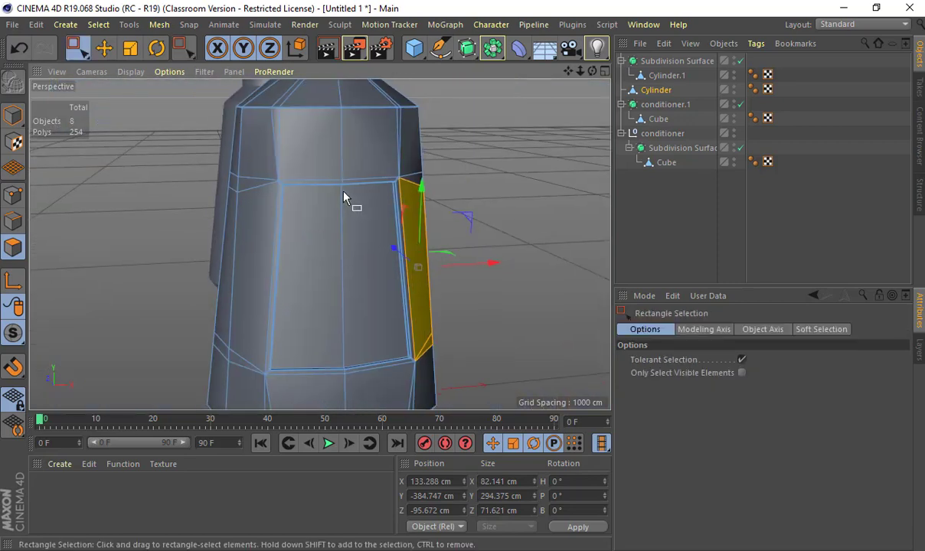
Step: Return to object mode, place the Cylinder under a new Subdivision Surface, and inspect the smoothed label recess
click(13, 114)
click(448, 233)
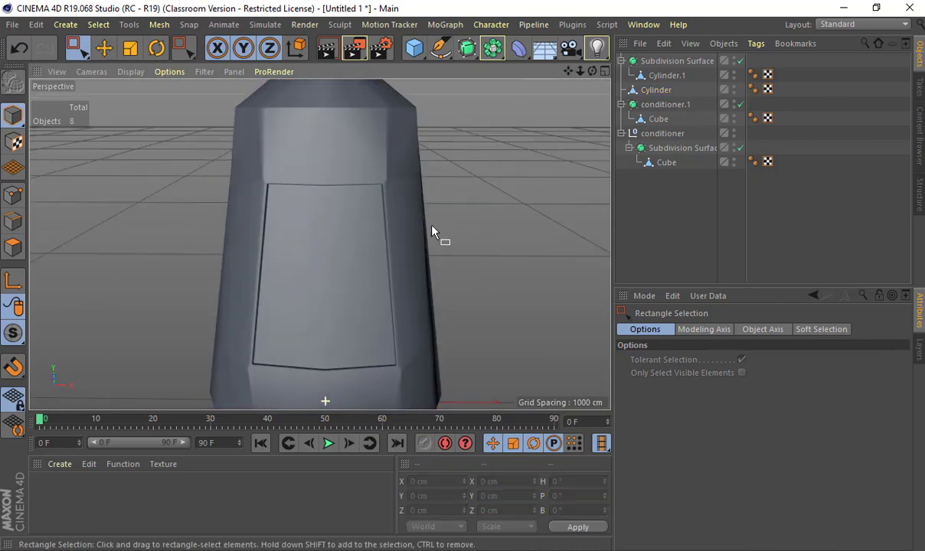
scroll(433, 232, down, 2)
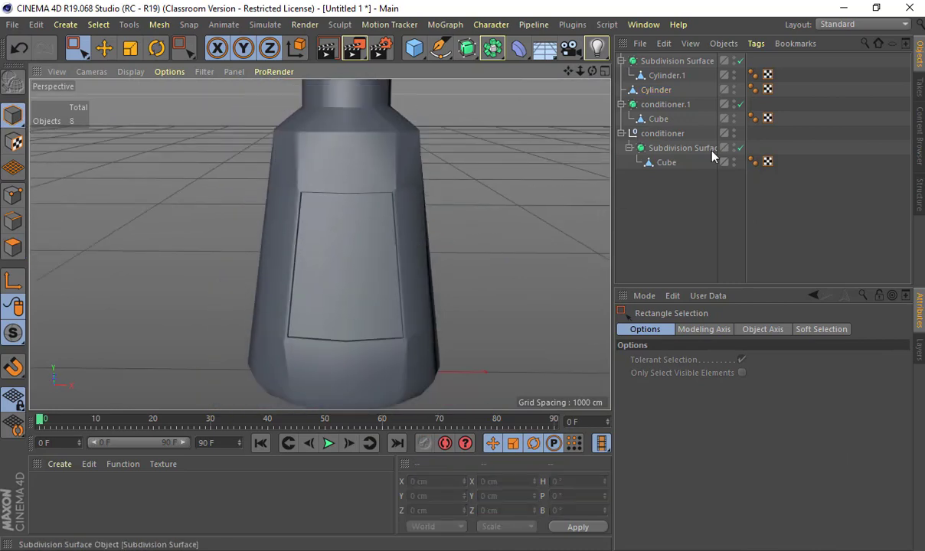
click(659, 89)
alt+click(466, 51)
click(494, 171)
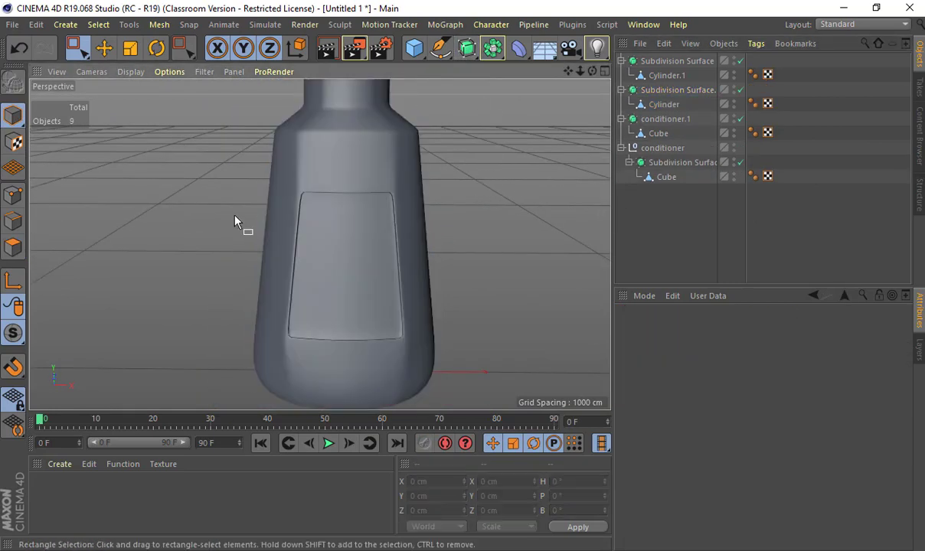
alt+drag(234, 221, 399, 170)
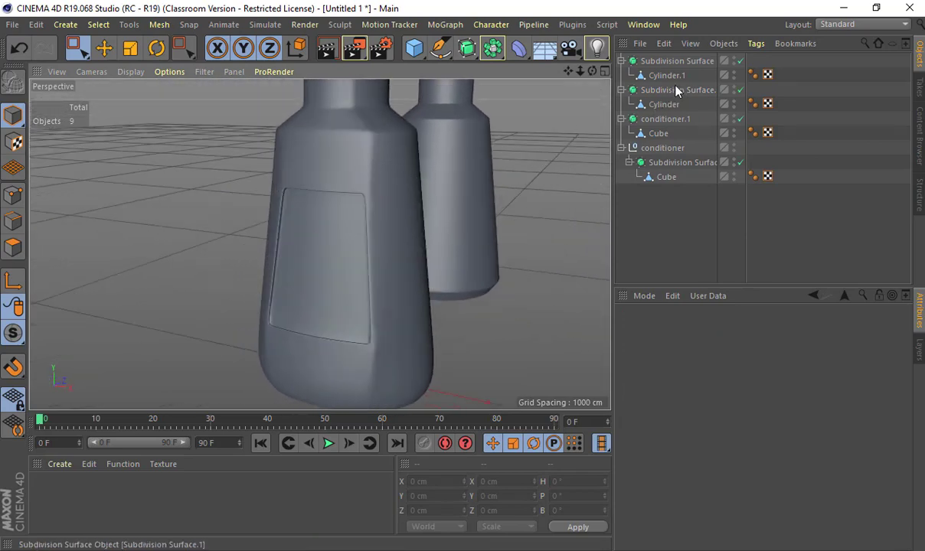
Step: Turn off the Cylinder's Subdivision Surface and select the Cylinder to show its mesh around the upper recess corner
click(740, 90)
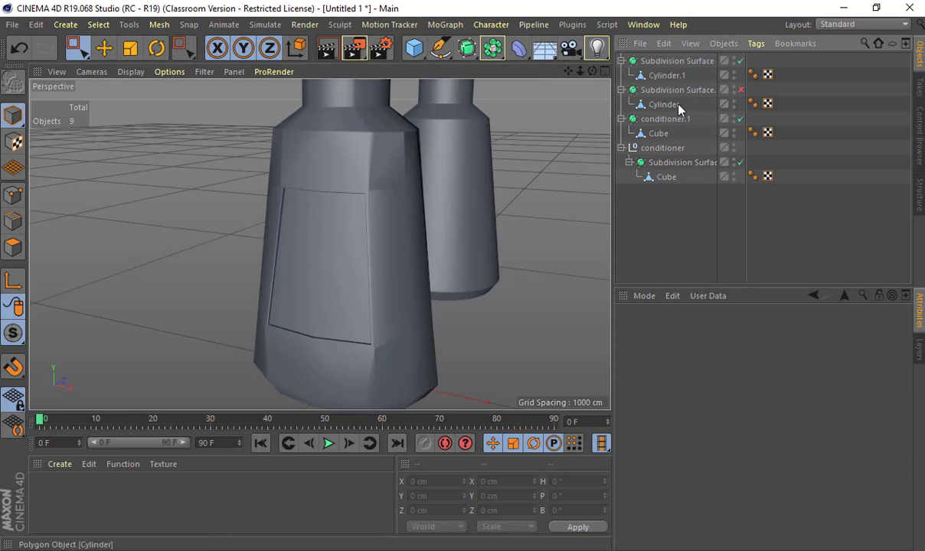
click(666, 104)
scroll(393, 168, up, 8)
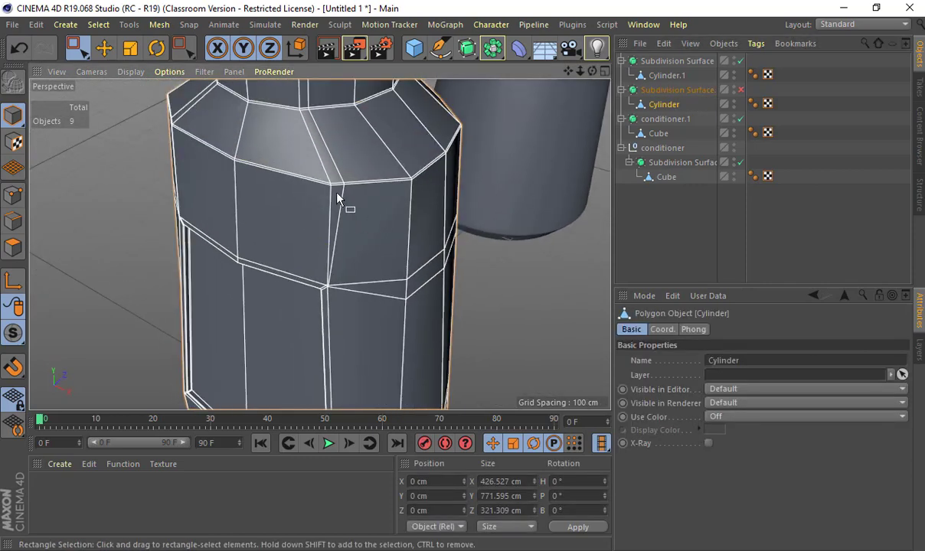
scroll(336, 197, up, 5)
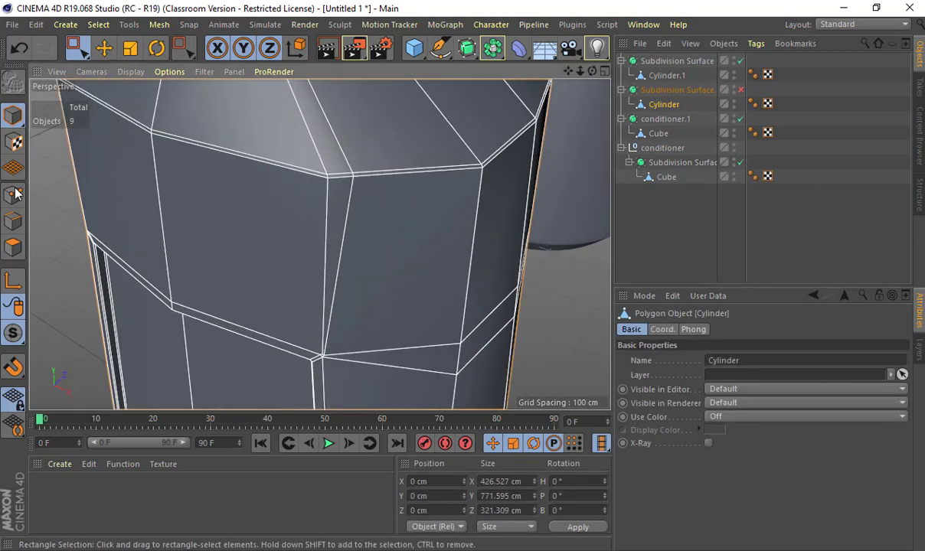
Step: Move the two close shoulder points above the recess corner along the edge to about X 117.12, Y -134.347, Z -77.256 cm
click(13, 193)
key(e)
click(353, 174)
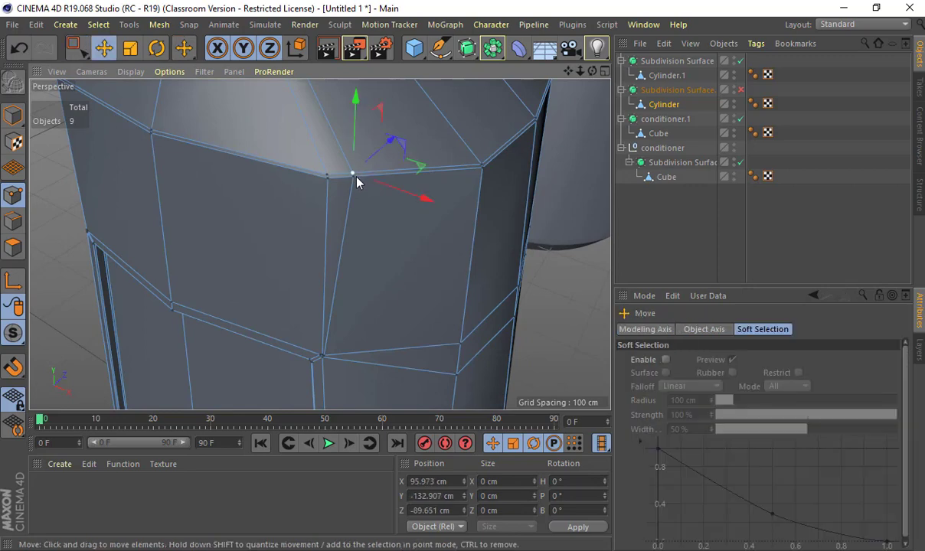
middle_click(423, 169)
middle_click(452, 172)
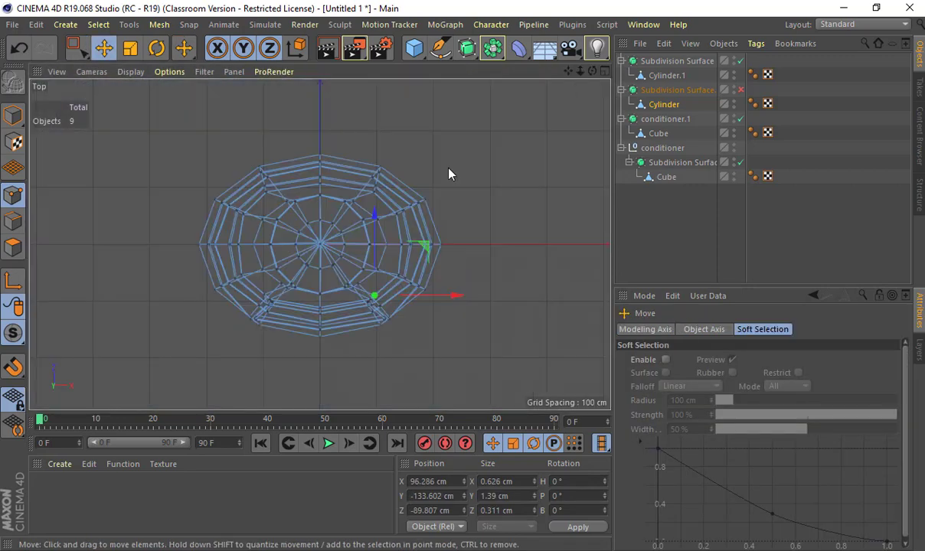
middle_click(429, 208)
middle_click(253, 169)
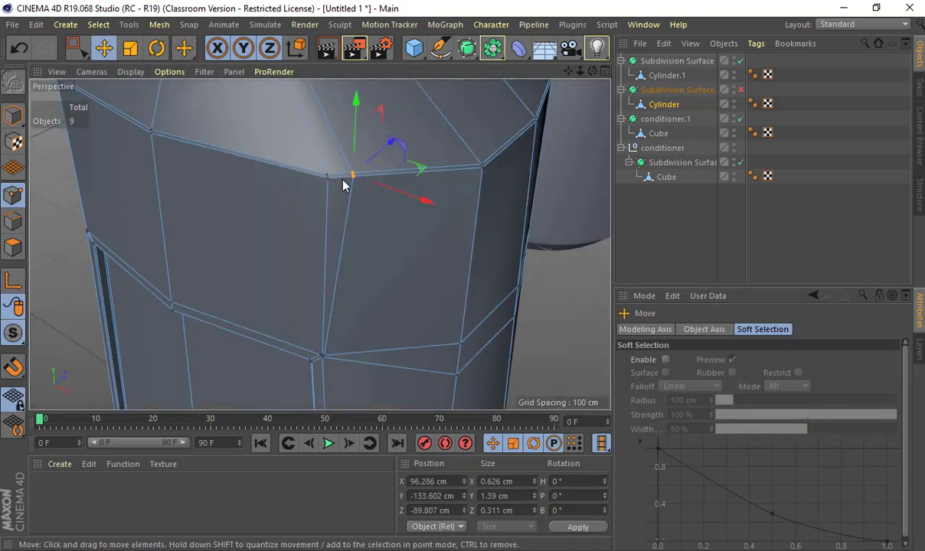
drag(444, 179, 461, 157)
alt+drag(448, 203, 424, 182)
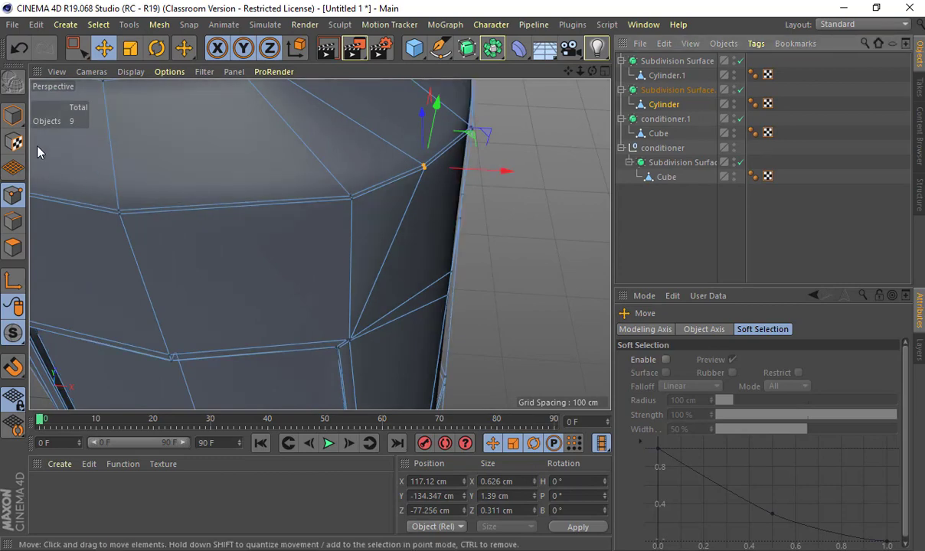
Step: In object mode, examine the Cylinder's subdivided wireframe and the smoothed surface around the shoulder and recess corner
click(13, 115)
click(697, 90)
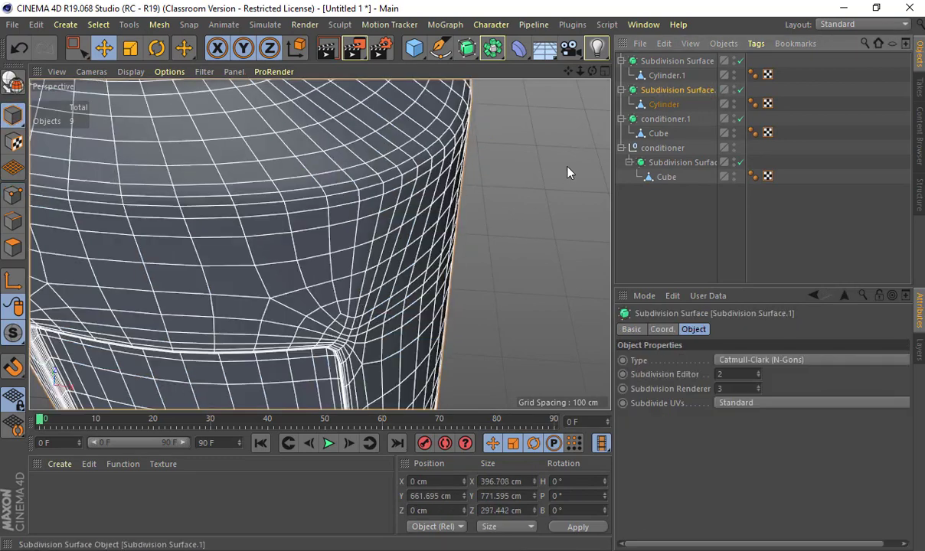
click(563, 176)
alt+drag(560, 194, 388, 207)
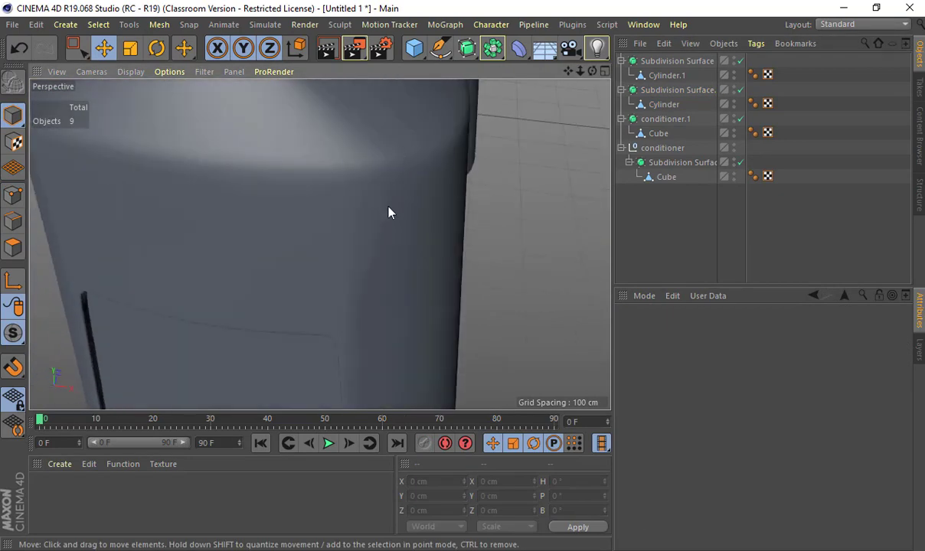
scroll(463, 220, down, 5)
alt+drag(472, 223, 439, 209)
scroll(439, 209, down, 5)
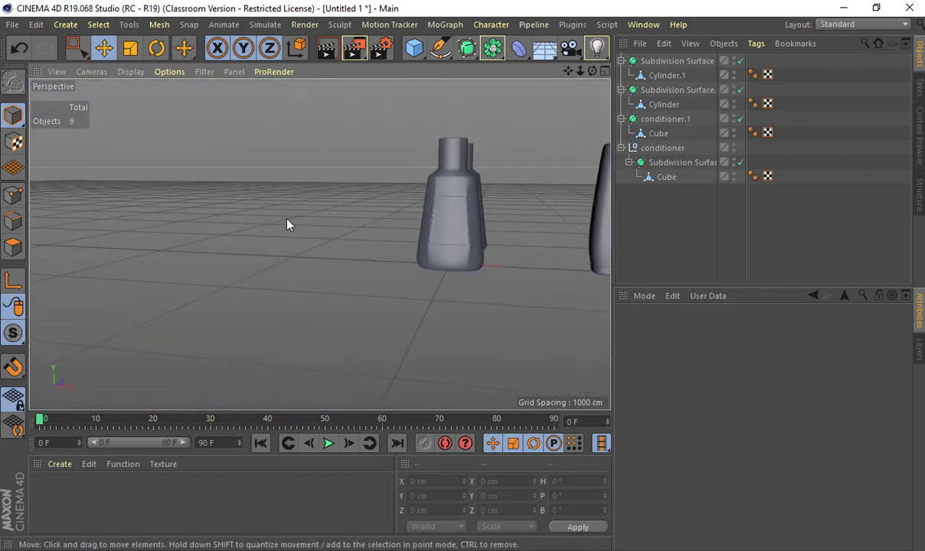
Step: Inspect the smoothed label bottle from several sides and compare it with the other bottles in the scene
alt+drag(288, 219, 295, 266)
scroll(306, 219, up, 5)
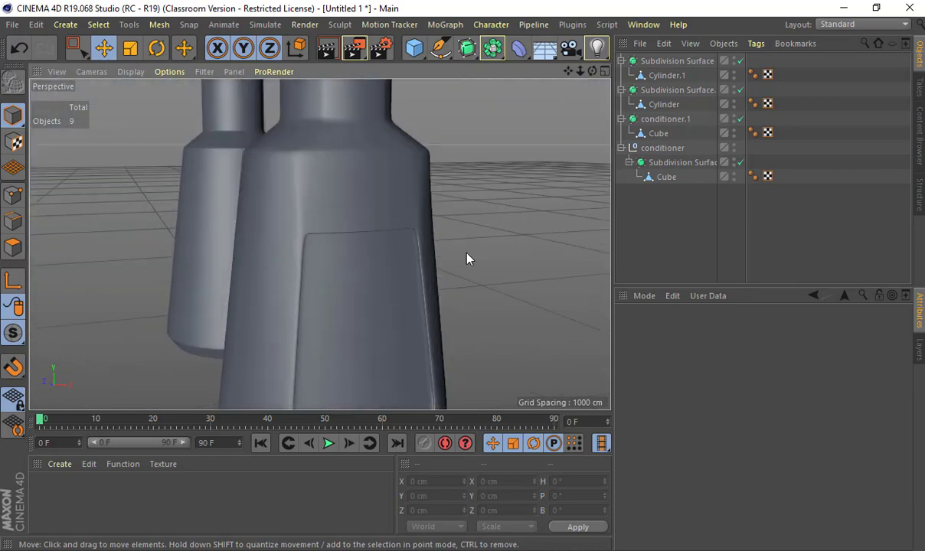
scroll(427, 259, down, 5)
alt+drag(343, 207, 309, 198)
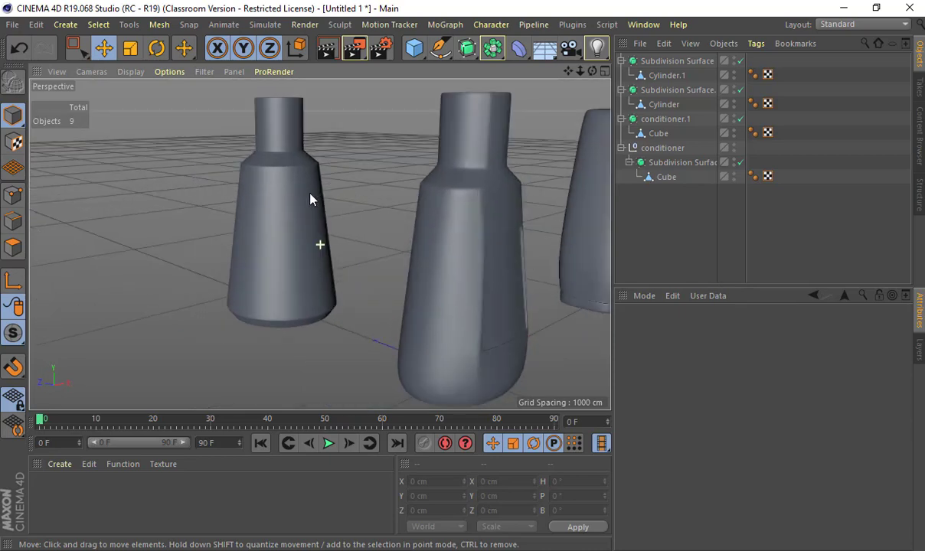
click(310, 198)
alt+drag(364, 249, 375, 228)
click(476, 214)
click(345, 205)
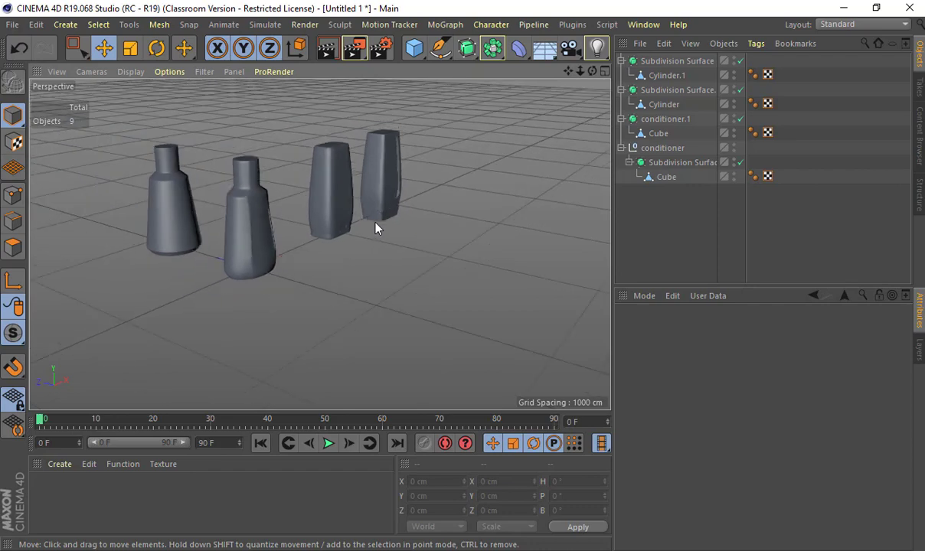
Step: Add a Cylinder primitive as a cap on the label bottle's neck, at Y 665.085 cm and 217.021 cm in X and Z
alt+drag(252, 266, 340, 240)
alt+middle_drag(320, 243, 364, 244)
scroll(364, 242, up, 5)
alt+middle_drag(230, 168, 352, 196)
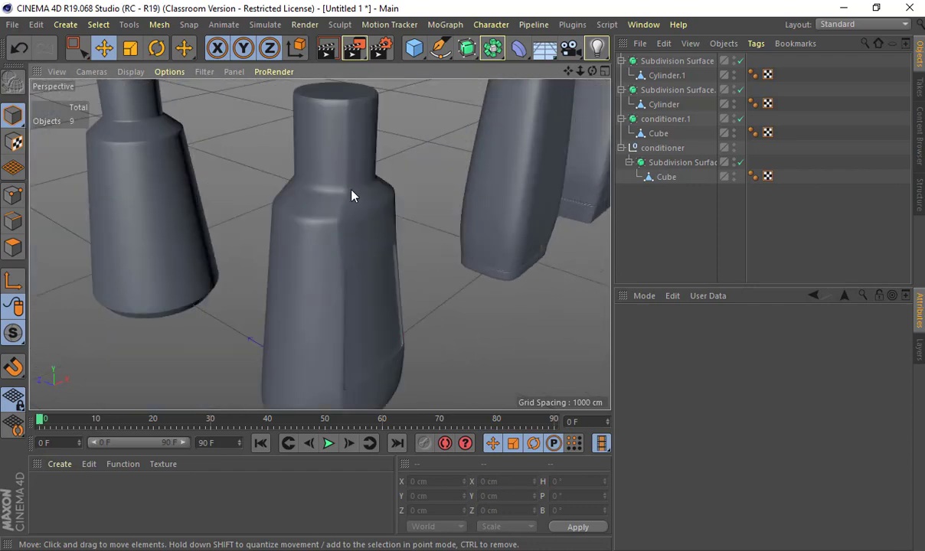
click(465, 49)
click(413, 47)
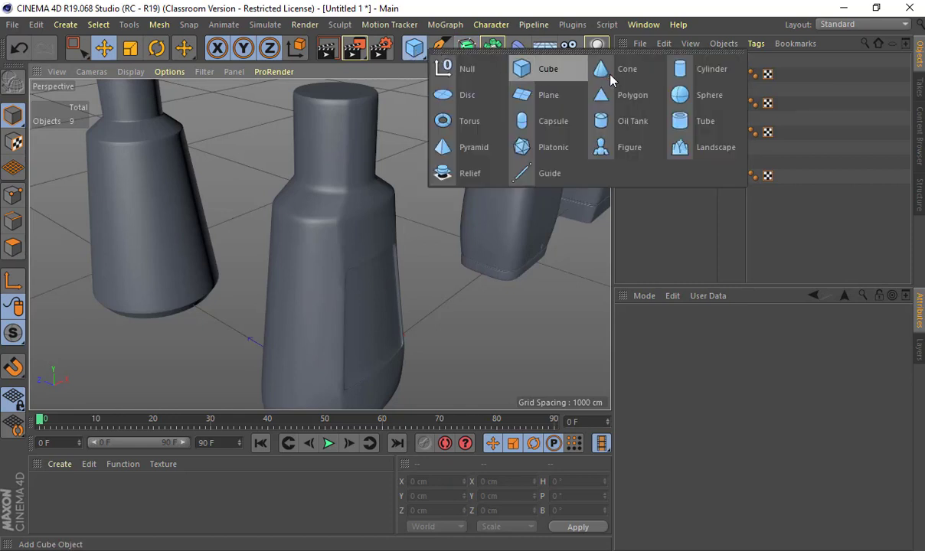
click(688, 75)
scroll(376, 190, down, 5)
drag(348, 253, 363, 300)
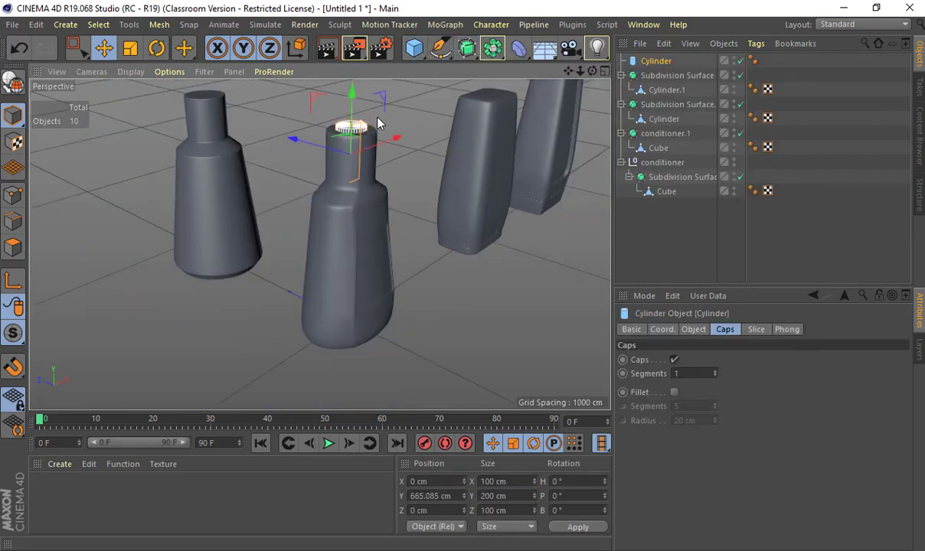
drag(356, 117, 369, 121)
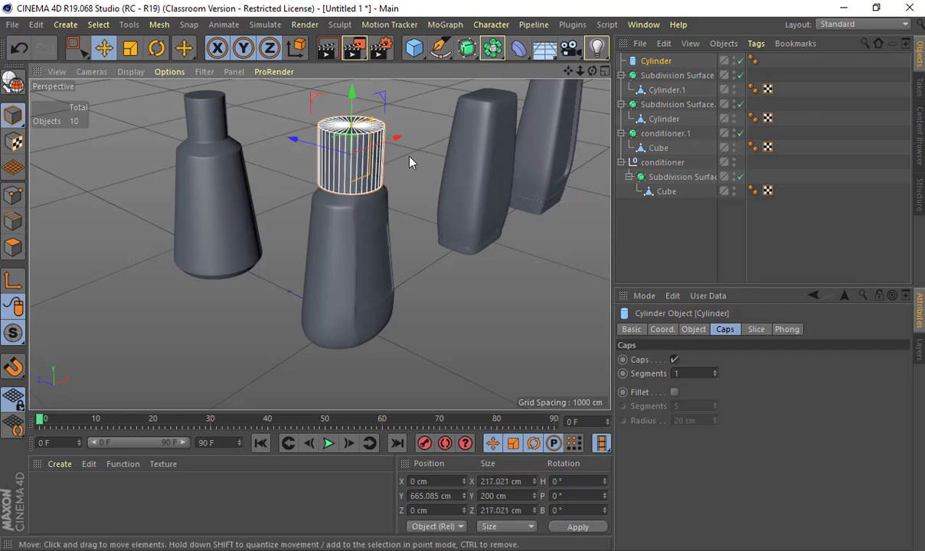
Step: Enable Fillet on the cap cylinder's Caps and reduce the fillet radius for tighter rounded edges
click(409, 161)
alt+drag(408, 163, 342, 141)
scroll(342, 140, up, 5)
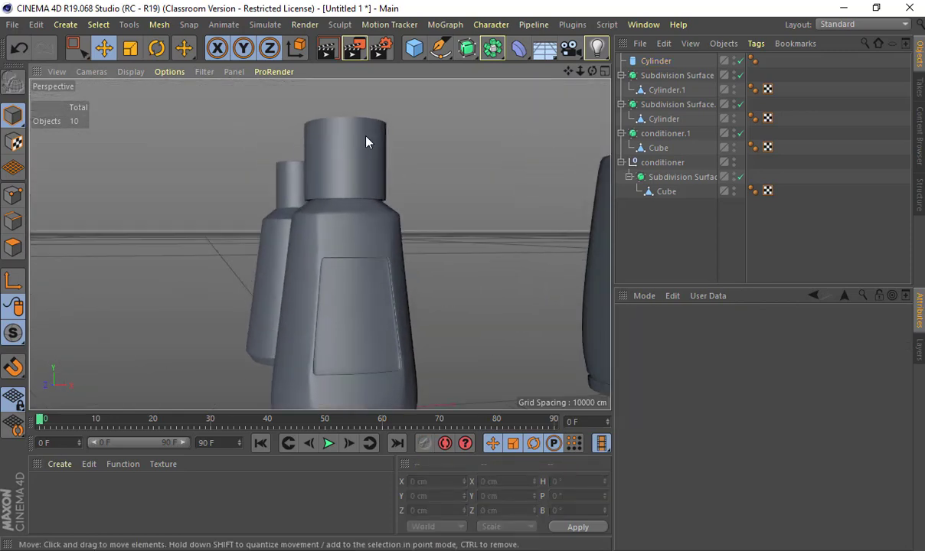
click(367, 140)
click(674, 392)
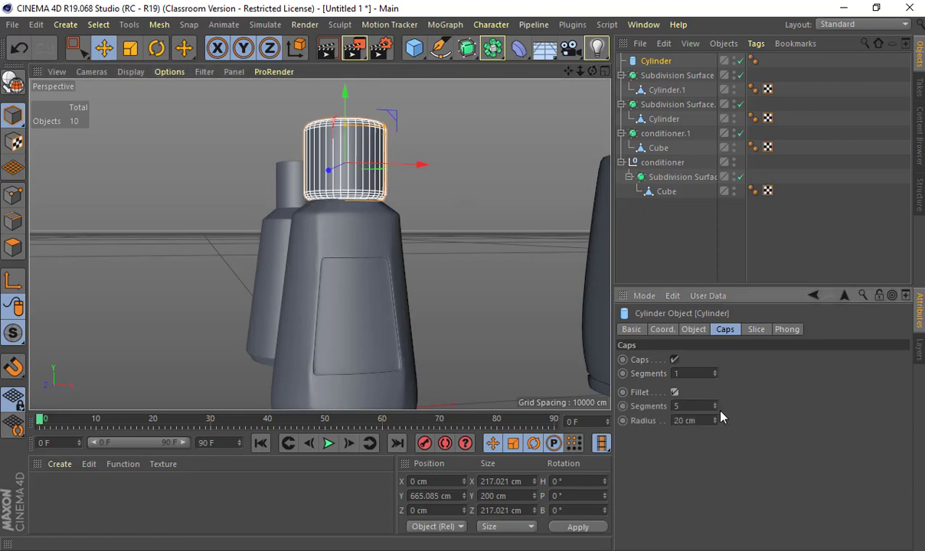
drag(717, 425, 714, 421)
click(483, 201)
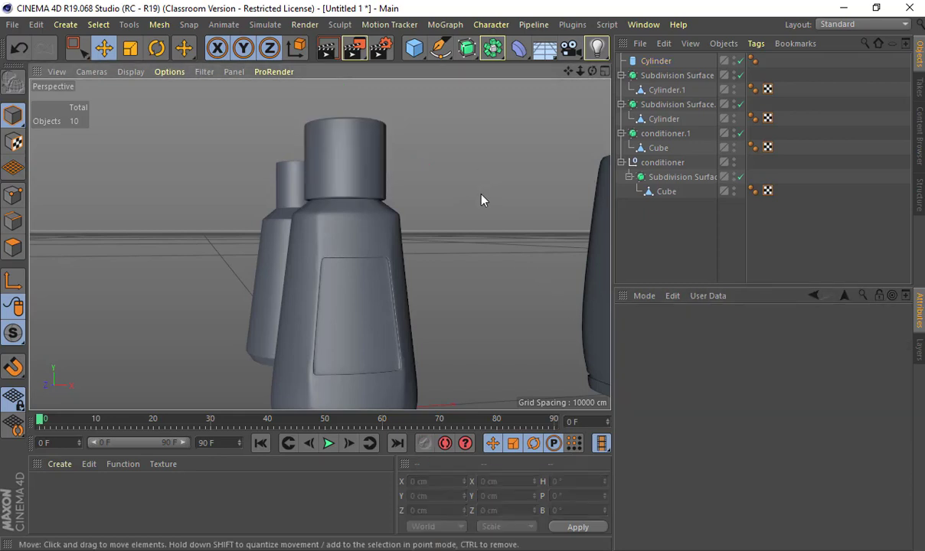
scroll(470, 212, up, 3)
alt+drag(470, 212, 380, 153)
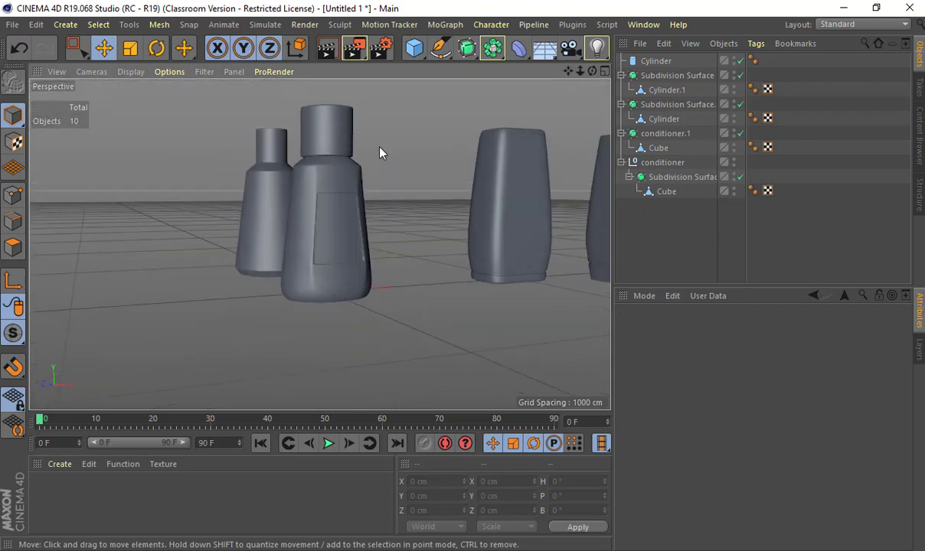
Step: Switch to the browser and view the enlarged WOW Apple Cider Vinegar shampoo and conditioner image as a pump reference
key(alt+Tab)
scroll(351, 232, down, 1)
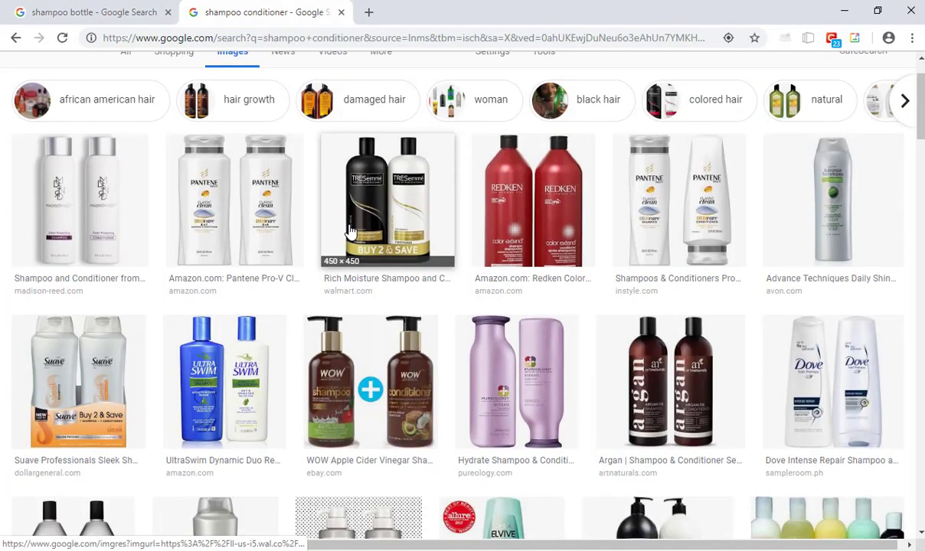
click(325, 348)
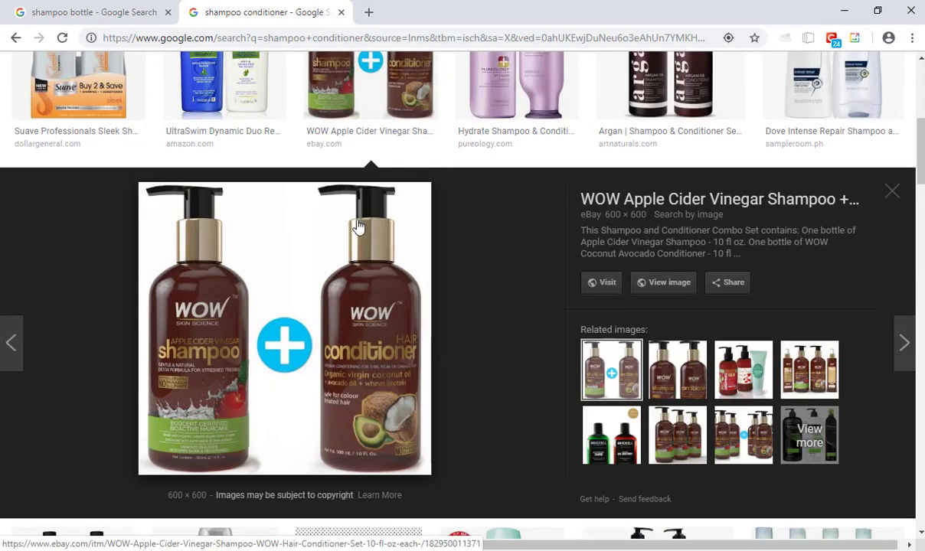
key(alt+Tab)
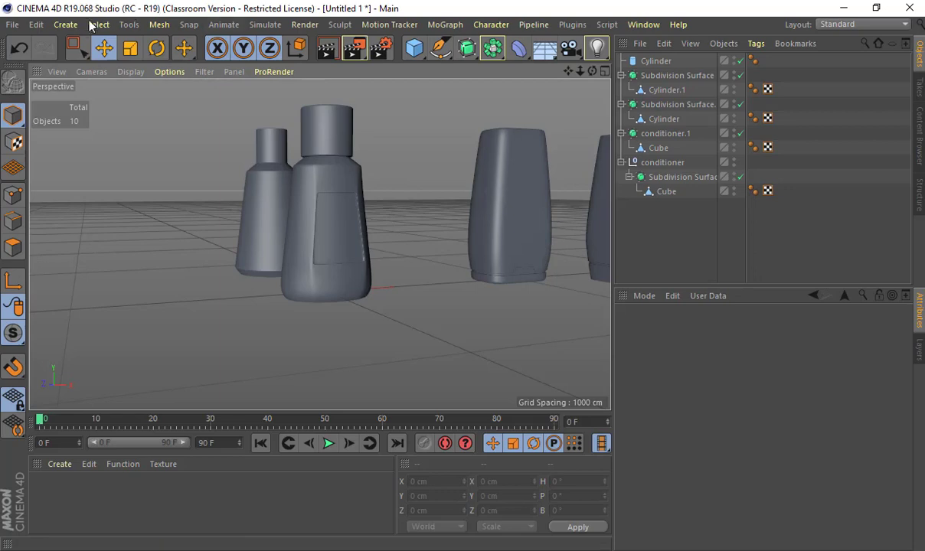
Step: Return to Cinema 4D and add a 200 cm Cube primitive at the scene origin for the pump head
click(65, 24)
mouse_move(494, 28)
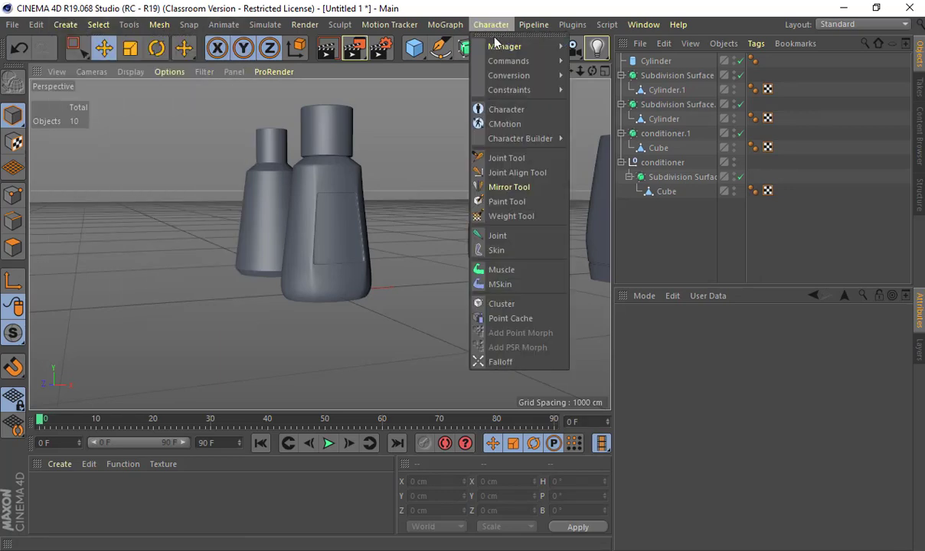
click(434, 111)
click(416, 50)
alt+drag(372, 215, 651, 203)
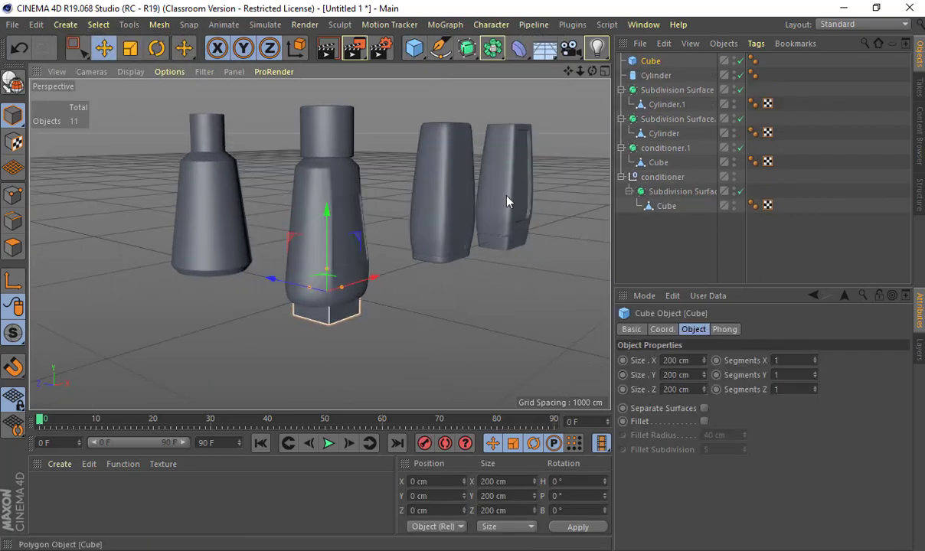
Step: Select the label bottle together with its cap and move both along Z, past the plain bottle, clear of the cube
click(262, 160)
click(299, 183)
shift+click(327, 121)
drag(279, 131, 198, 203)
Step: Raise the new Cube above the floor to Y 474.173 cm
click(325, 290)
drag(326, 222, 341, 114)
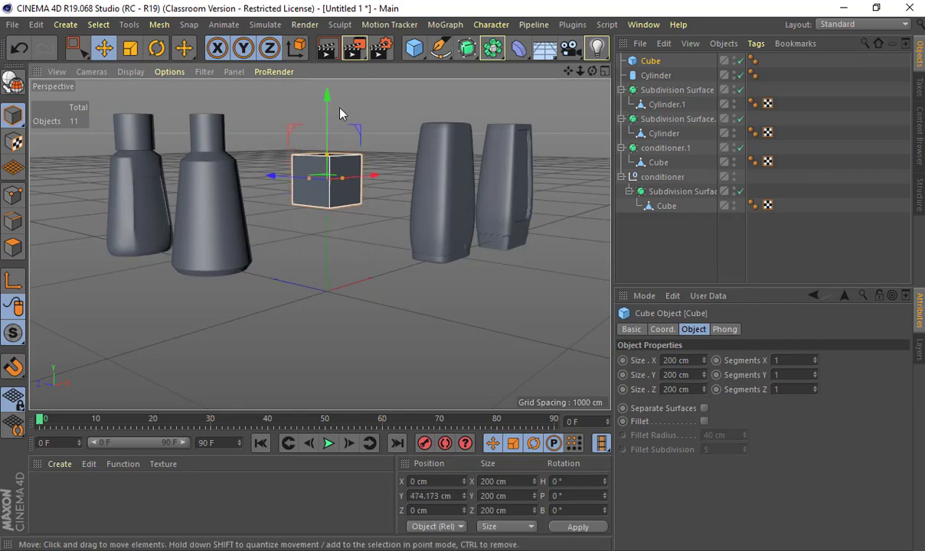
scroll(293, 163, up, 5)
alt+drag(290, 165, 349, 189)
Step: Switch to the browser and search Google Images for "bottle pump"
key(alt+Tab)
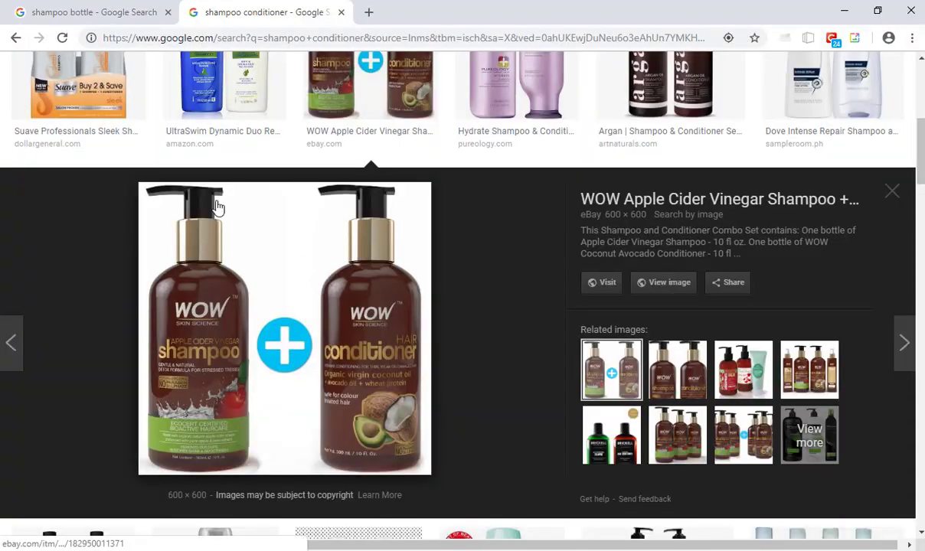
scroll(272, 211, up, 1)
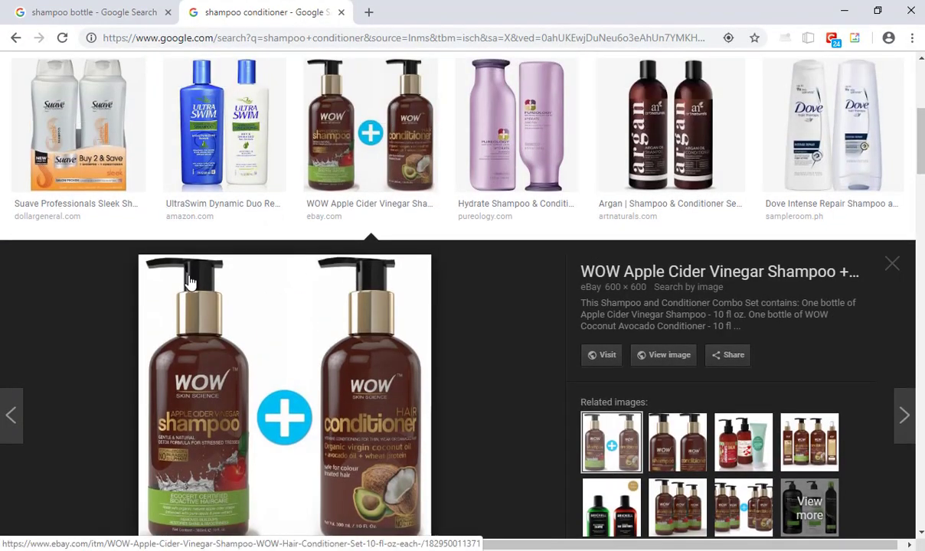
scroll(337, 225, up, 5)
click(254, 87)
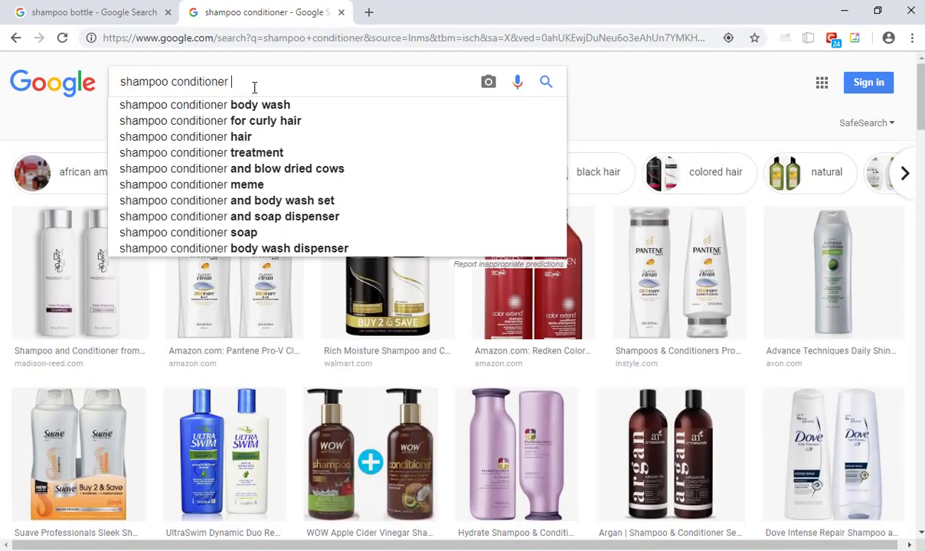
text(b)
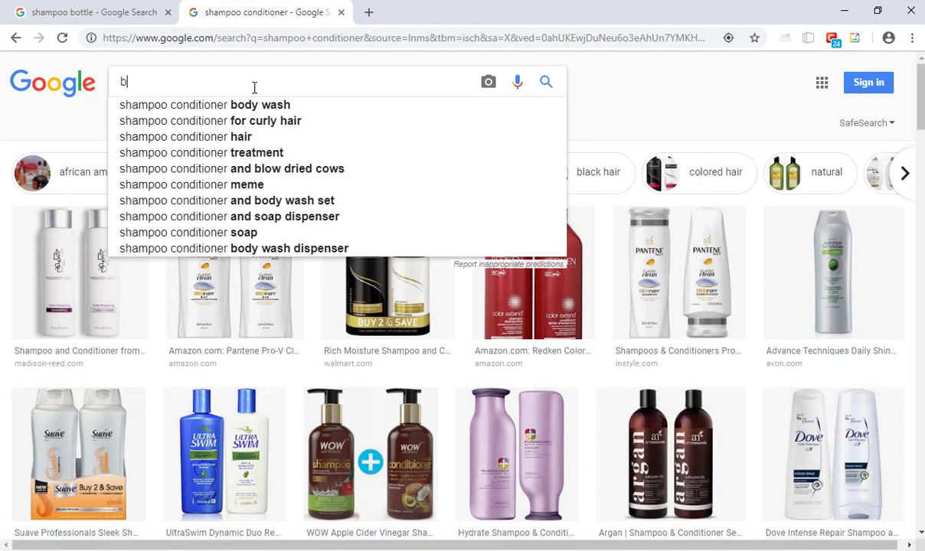
text(ottle pump)
key(Return)
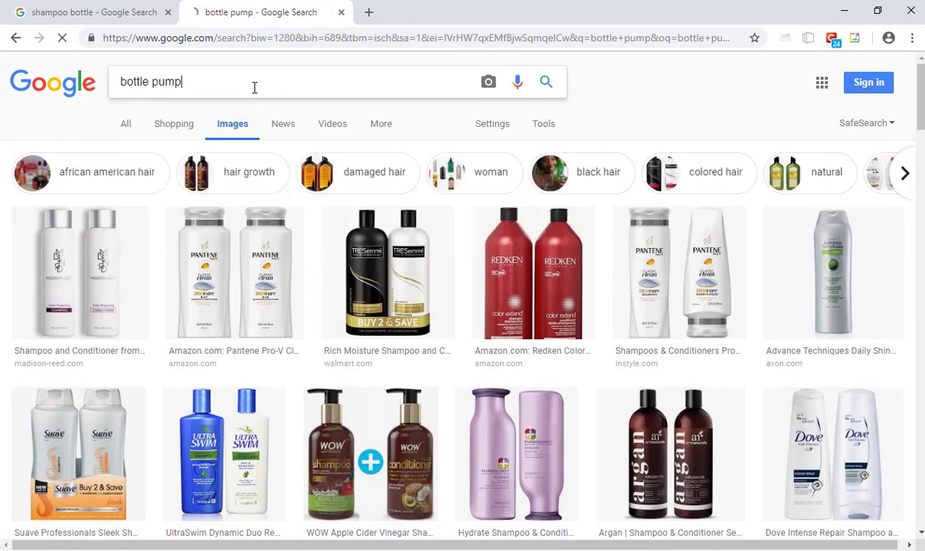
Step: Refine the image search to "bottle pump head" and enlarge the picture of three silver lotion pump heads
click(295, 82)
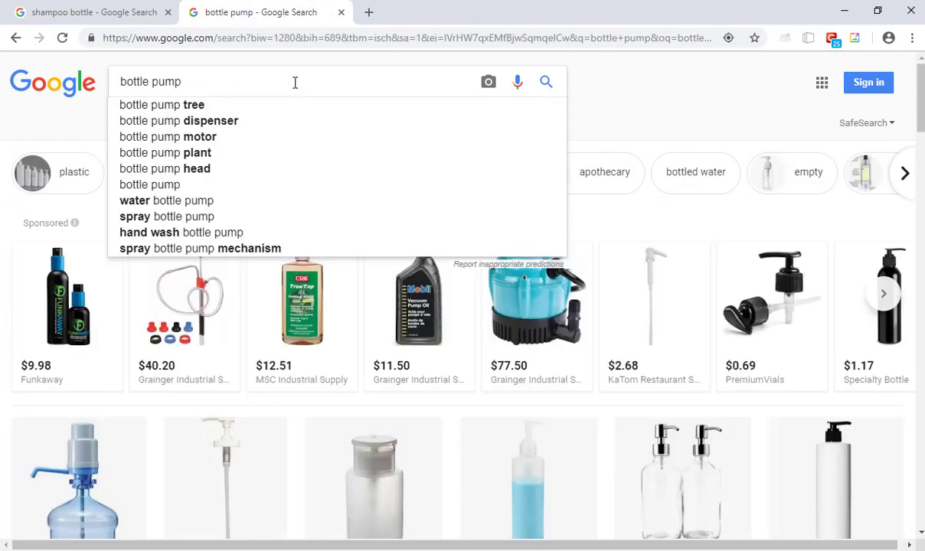
text(head)
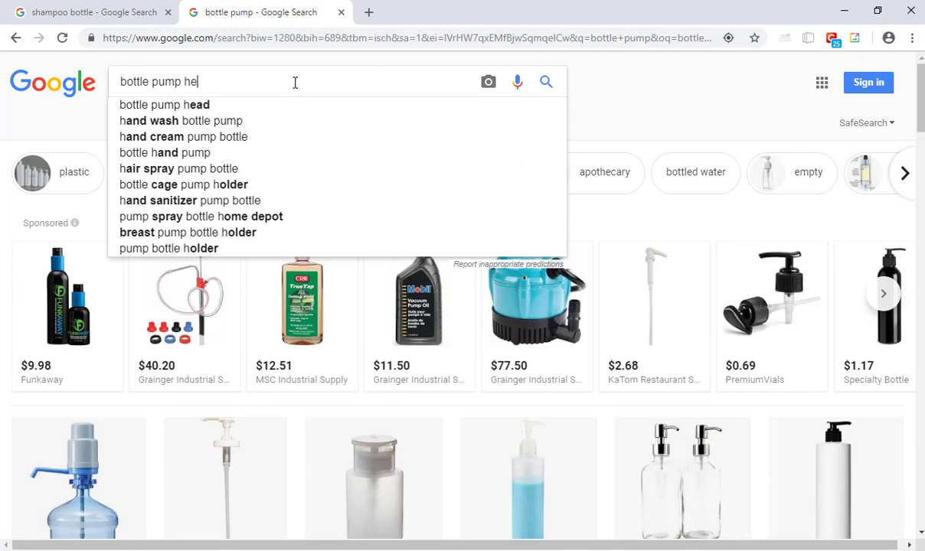
key(Return)
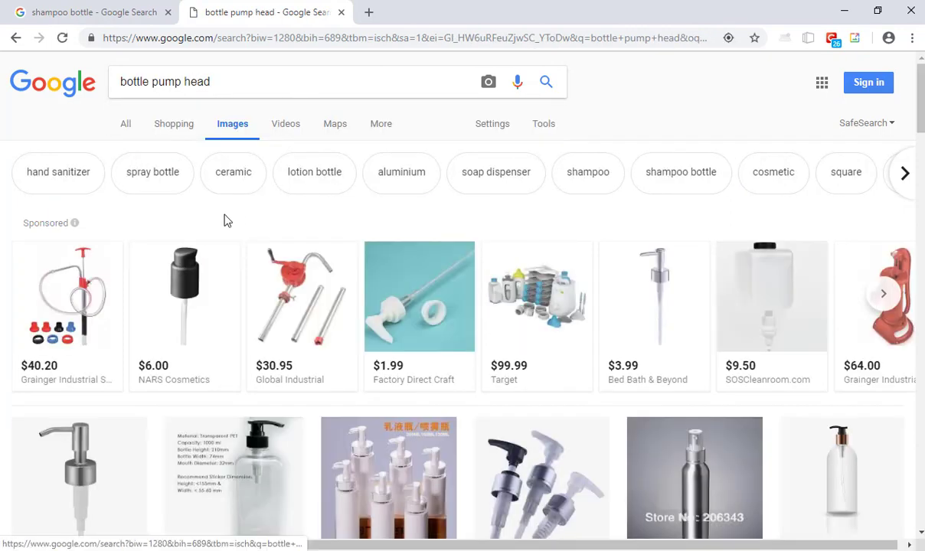
scroll(227, 220, down, 1)
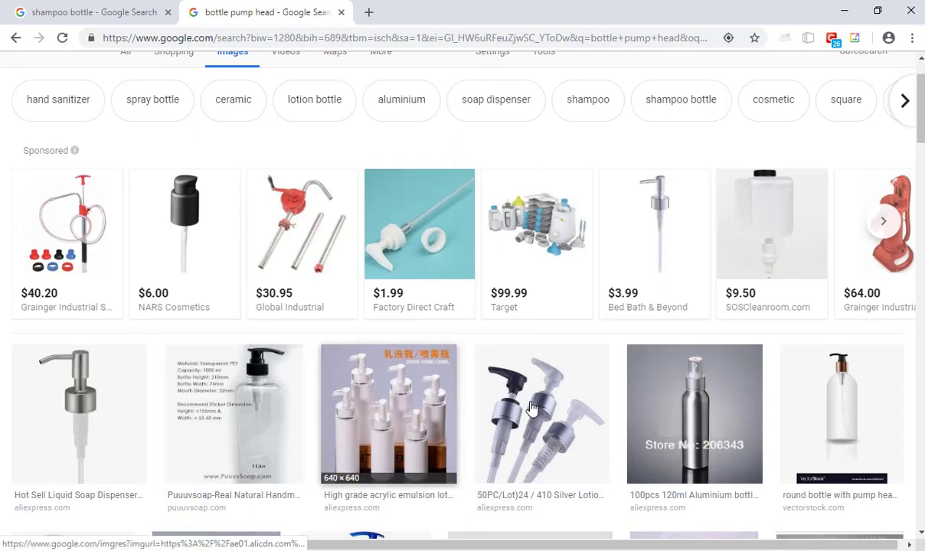
click(505, 418)
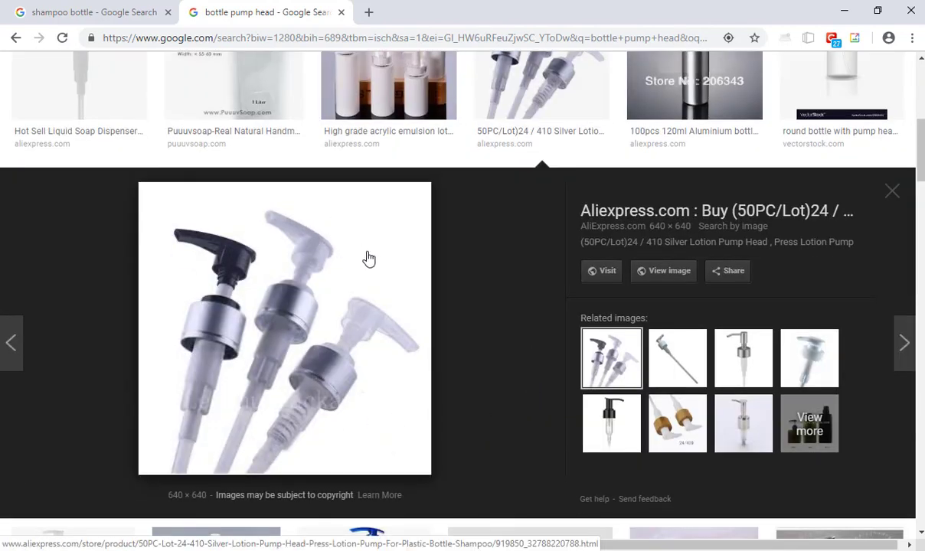
Step: Return to Cinema 4D, make the Cube editable and add a horizontal loop cut near its upper edge
key(alt+Tab)
scroll(410, 249, up, 6)
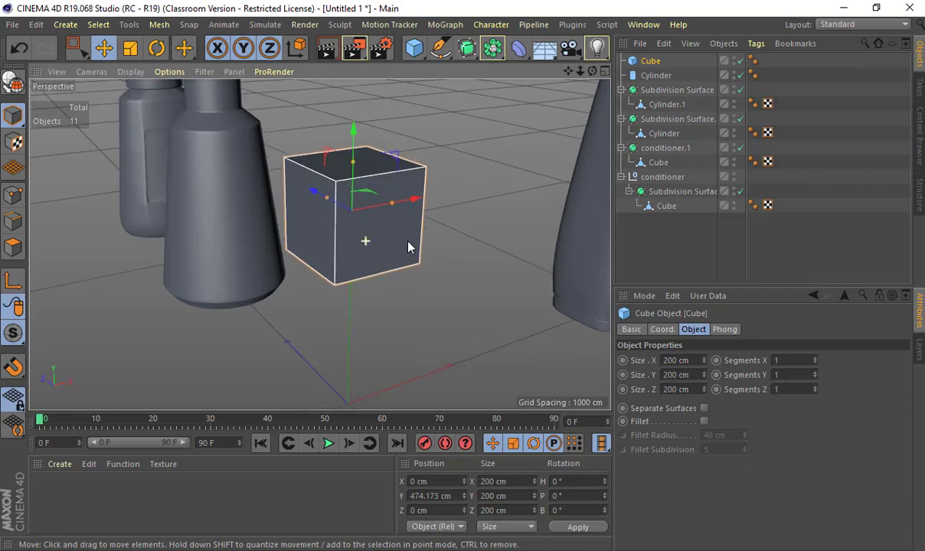
key(c)
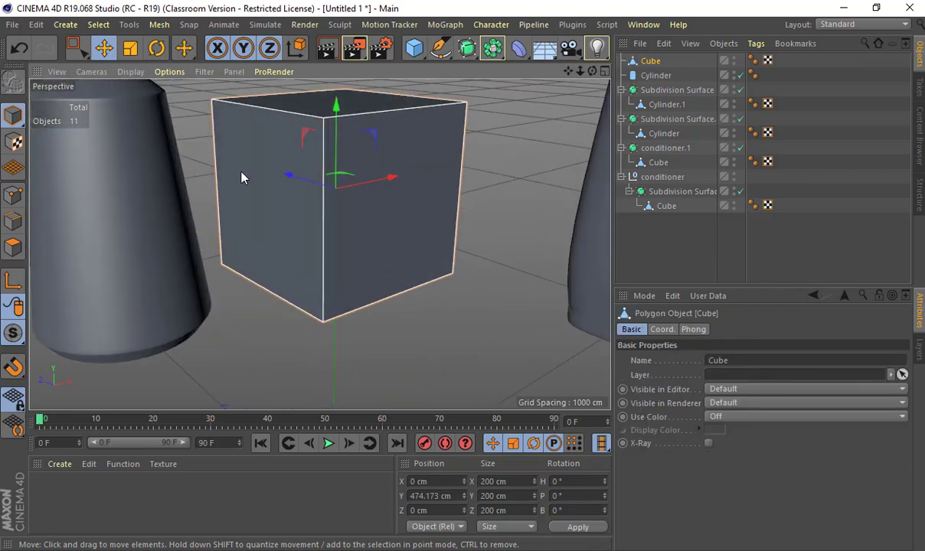
key(k)
key(l)
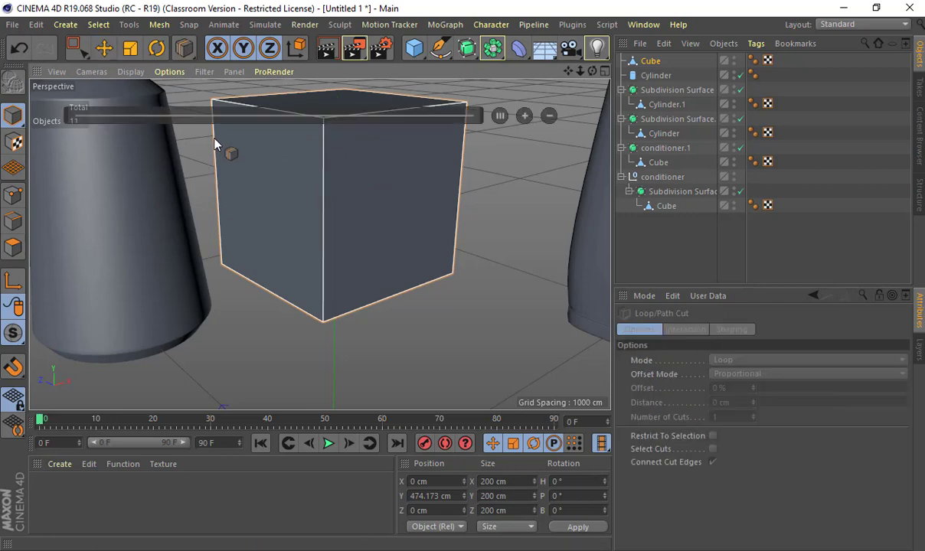
click(11, 220)
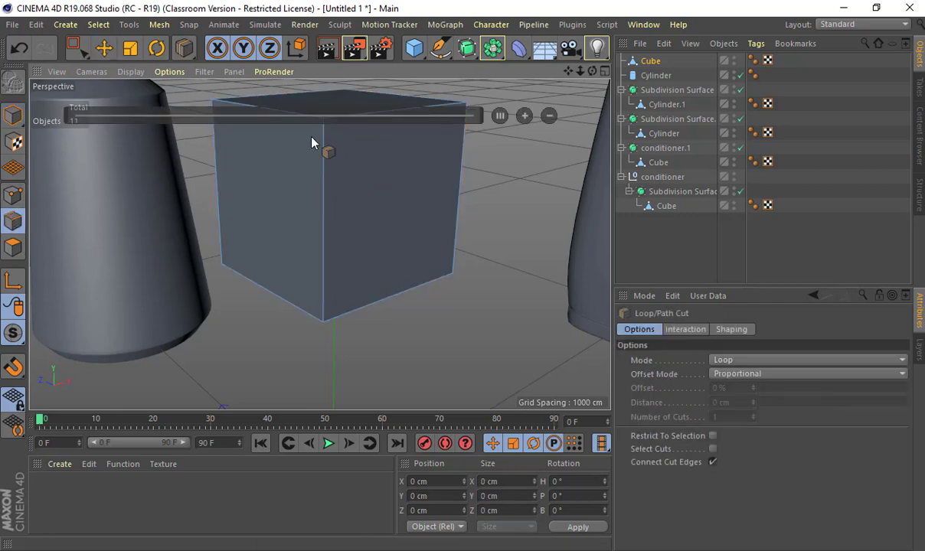
alt+middle_drag(335, 247, 355, 279)
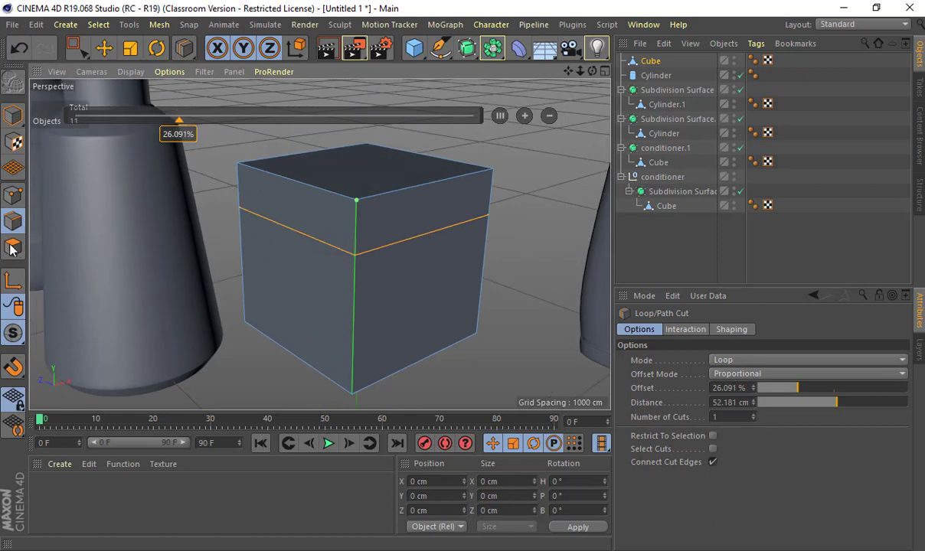
Step: Extrude the Cube's upper side face out to X -286.5 cm as a spout, scaling its end to 32.573 by 97.939 cm
key(e)
click(297, 196)
alt+drag(342, 223, 286, 228)
key(d)
key(t)
drag(113, 205, 131, 219)
drag(131, 154, 313, 144)
key(e)
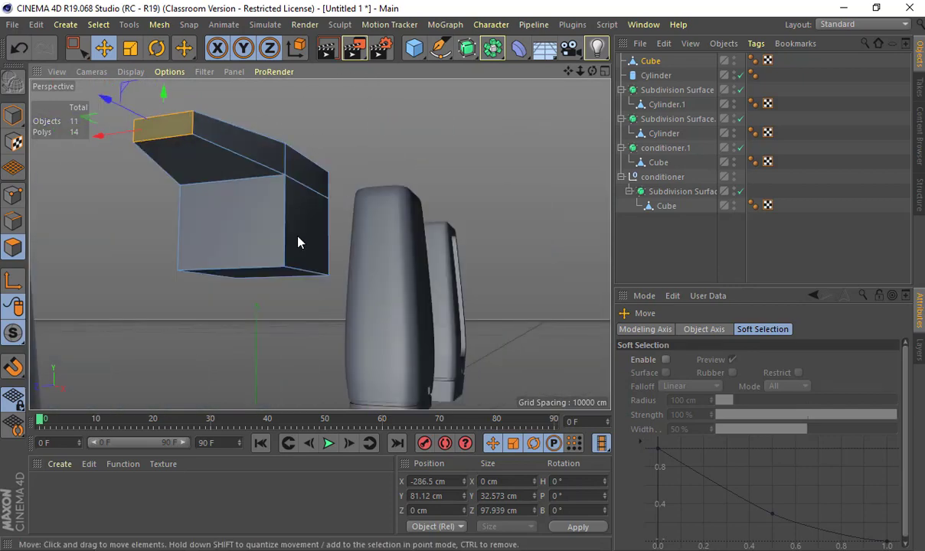
alt+drag(285, 240, 315, 223)
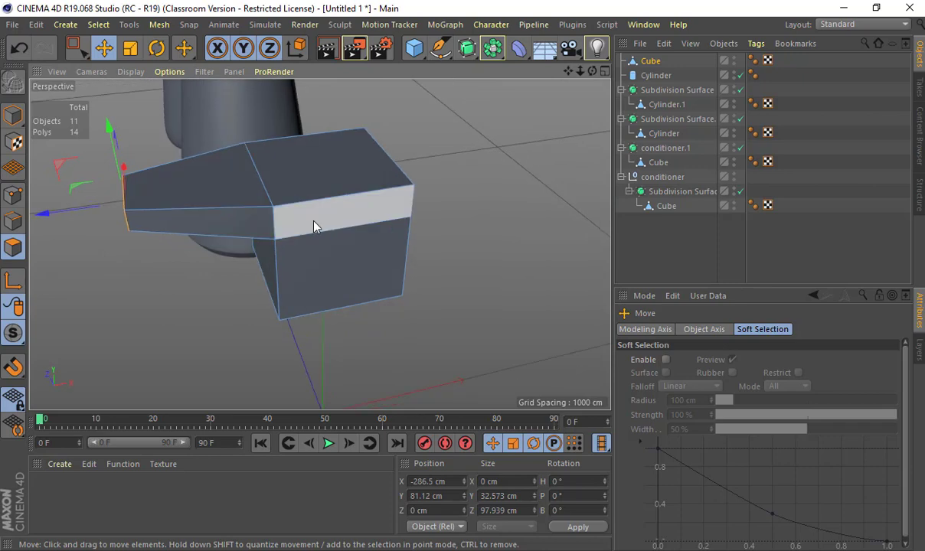
Step: Add two loop cuts to the Cube, one across the block at its centre and one lengthwise through the spout
key(k)
key(l)
click(351, 207)
alt+drag(491, 181, 351, 261)
click(367, 315)
key(e)
alt+drag(329, 208, 346, 280)
Step: In the top view, flatten the Cube's lengthwise middle row of points along Z and centre it at Z 0 cm
middle_click(303, 184)
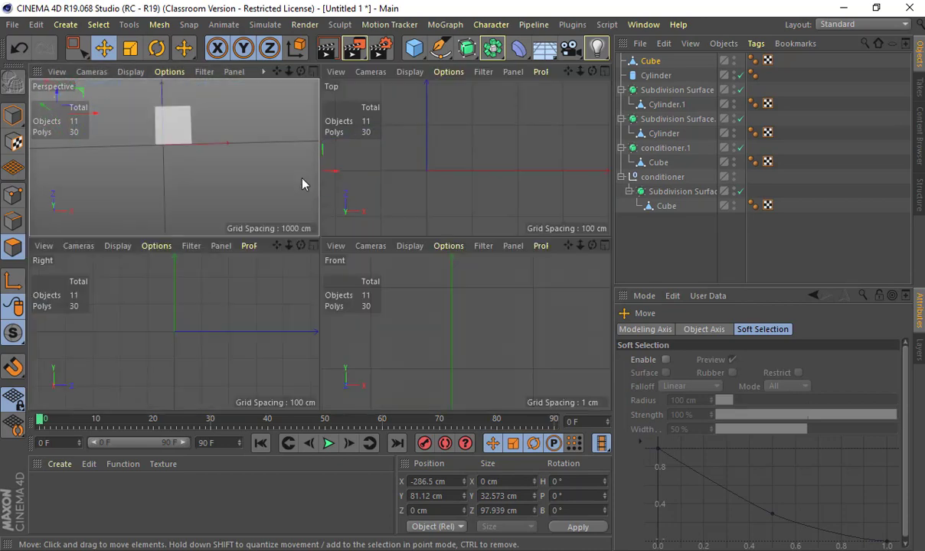
middle_click(375, 177)
scroll(385, 194, down, 2)
alt+middle_drag(354, 194, 434, 193)
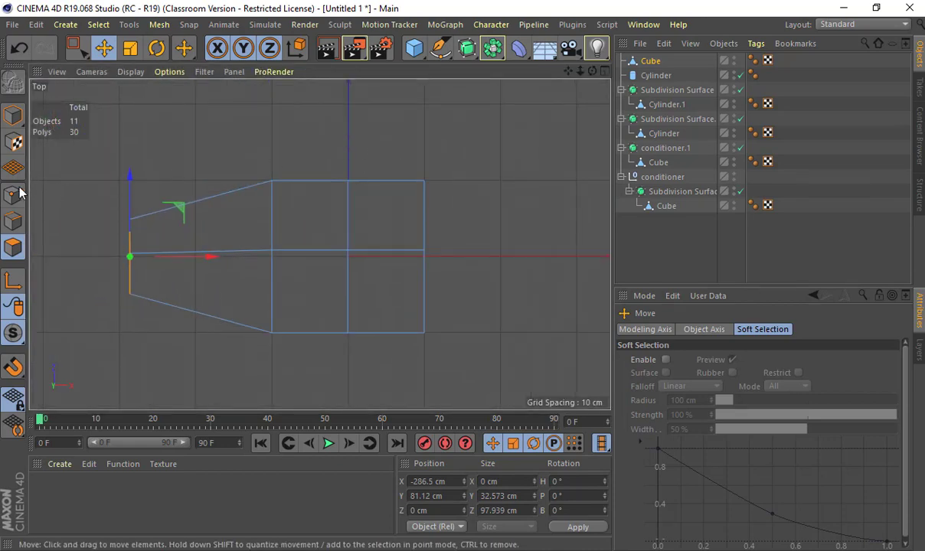
click(20, 193)
key(0)
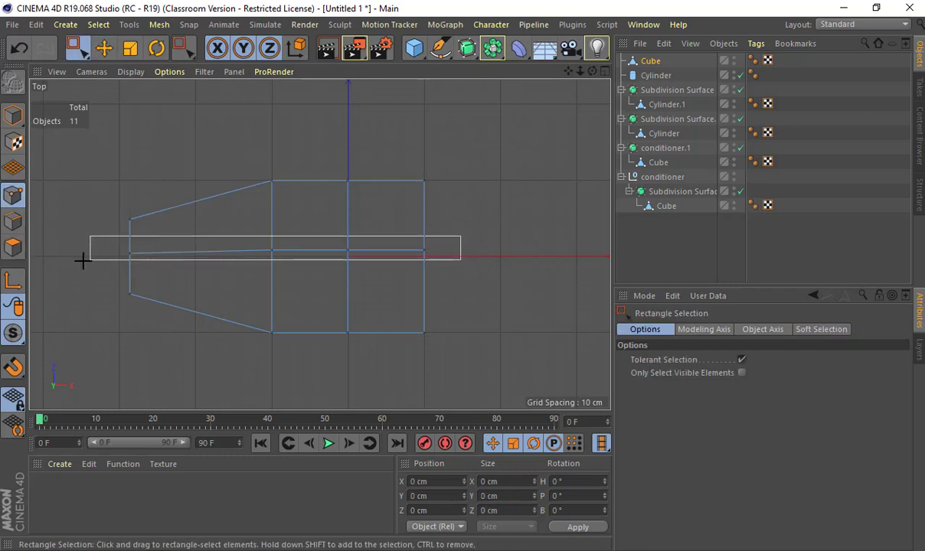
drag(83, 260, 84, 260)
scroll(329, 264, up, 5)
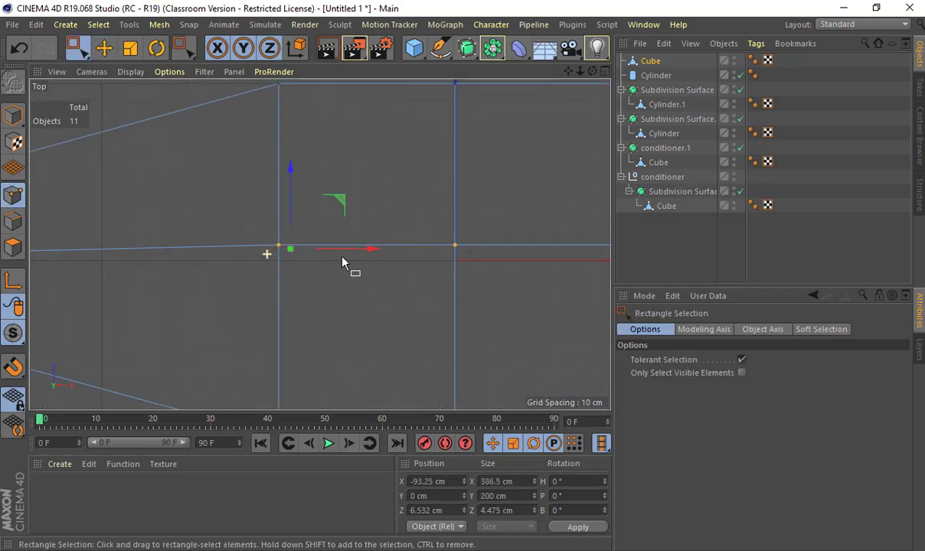
drag(285, 174, 285, 238)
key(t)
key(ctrl+z)
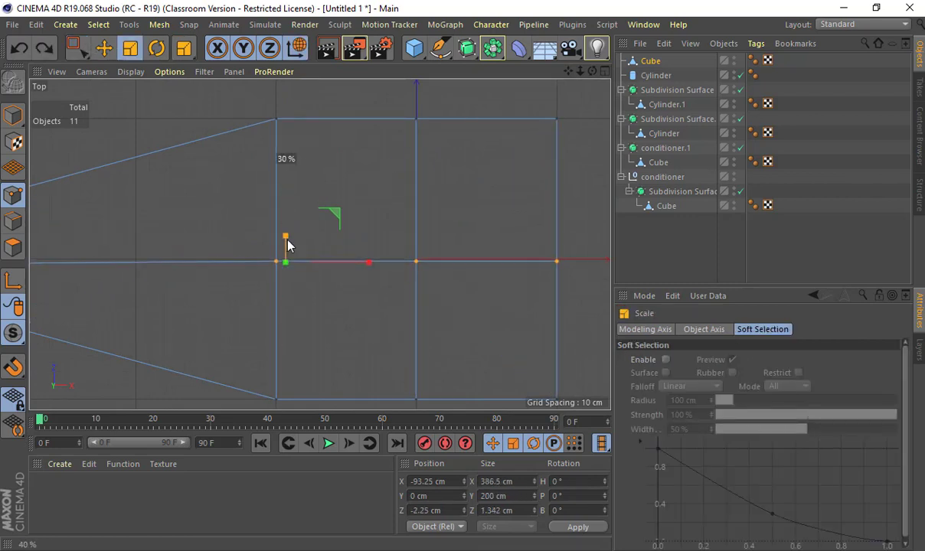
key(e)
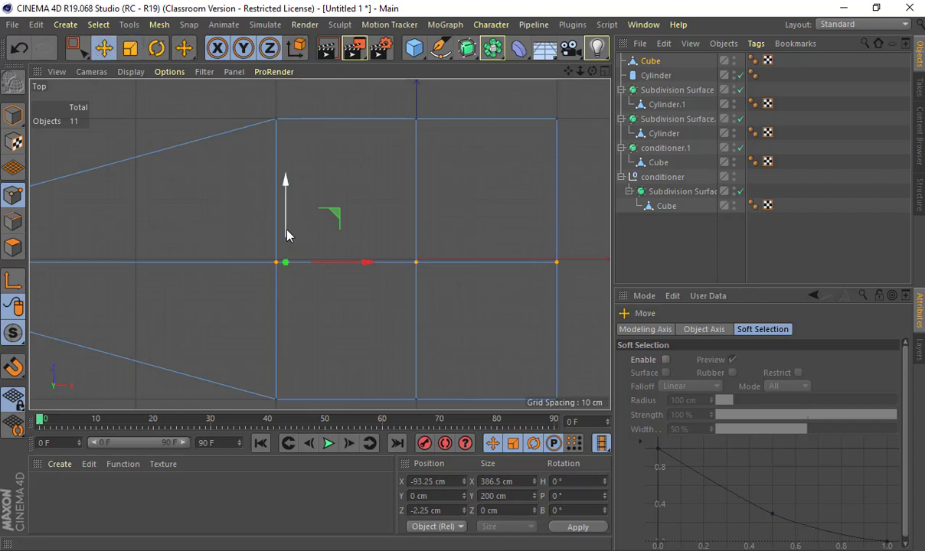
drag(285, 233, 287, 226)
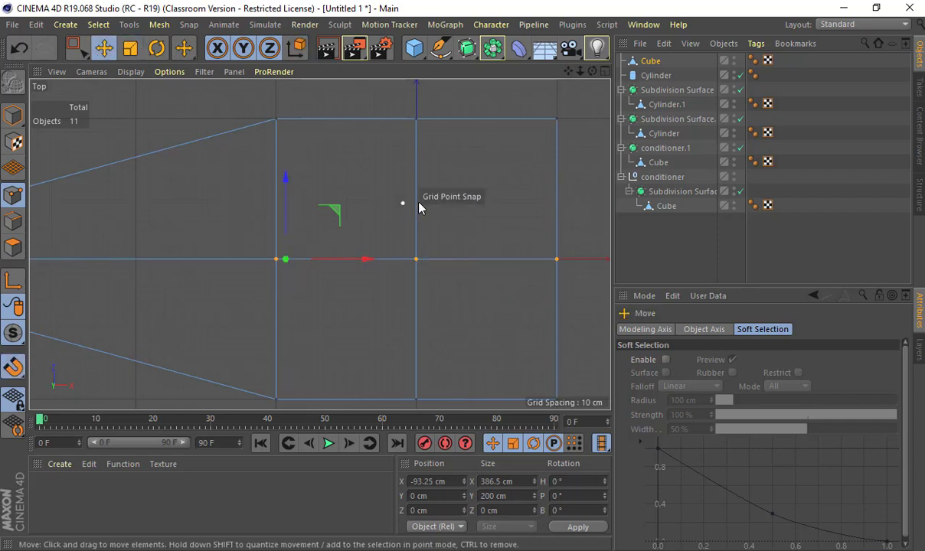
scroll(402, 207, down, 3)
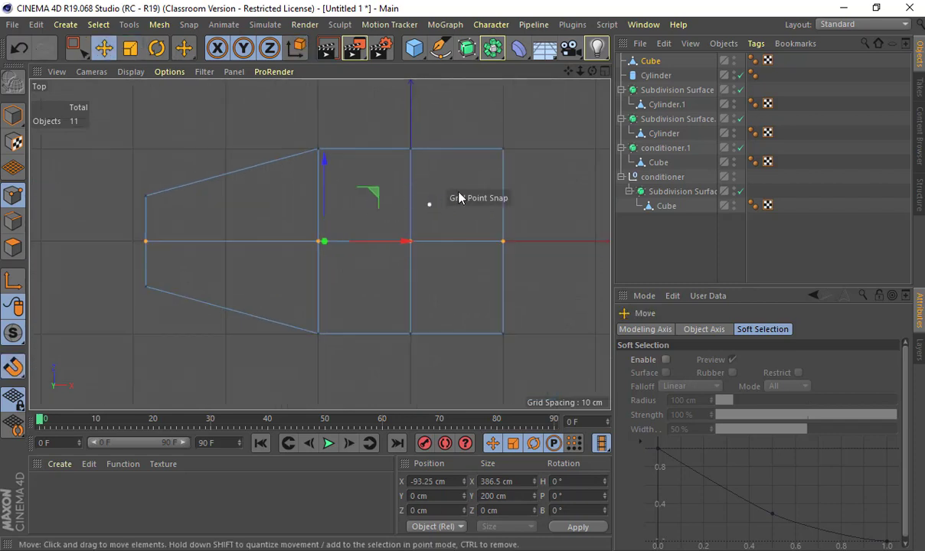
Step: Move the block's rear corner points to X 68.641 cm and scale them closer together to 155.59 cm along Z
alt+middle_drag(458, 204, 406, 232)
key(space)
drag(432, 159, 463, 192)
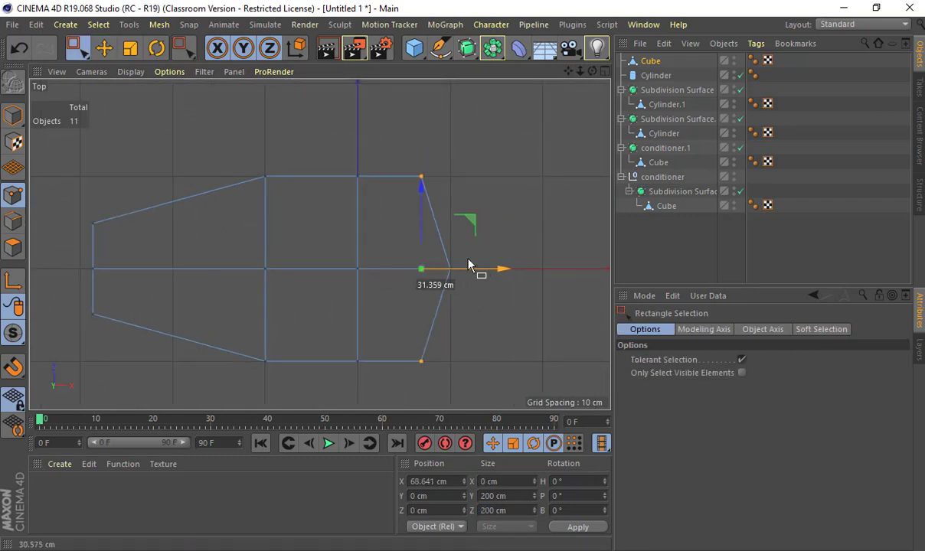
key(t)
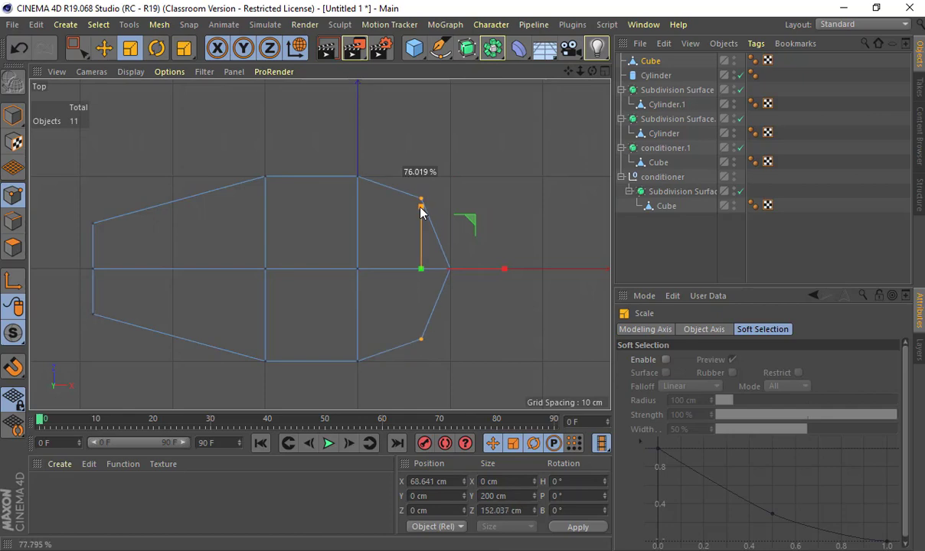
drag(420, 210, 420, 212)
Step: In the perspective view, shift the block's spout-side corner points inward along X and scale them closer together to round that side
middle_click(292, 213)
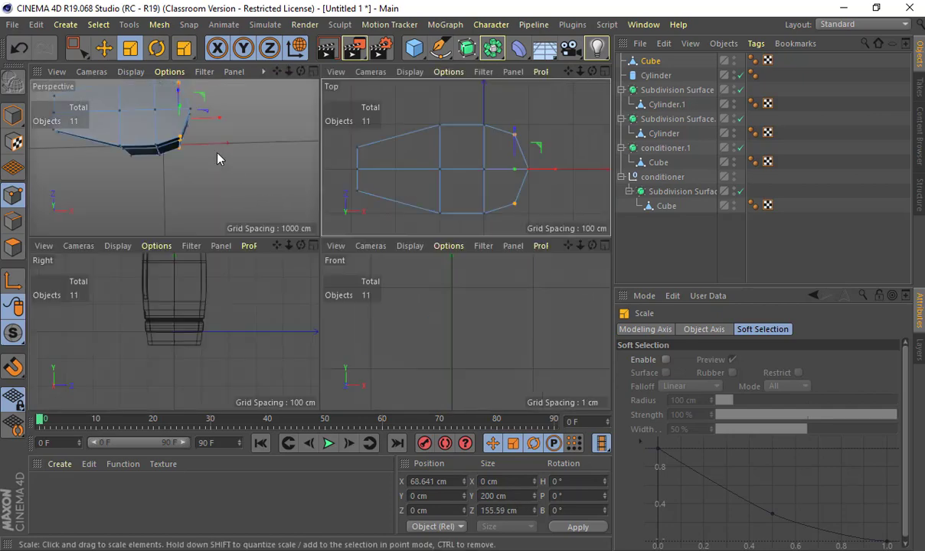
middle_click(218, 154)
alt+drag(329, 164, 304, 64)
alt+drag(320, 128, 253, 187)
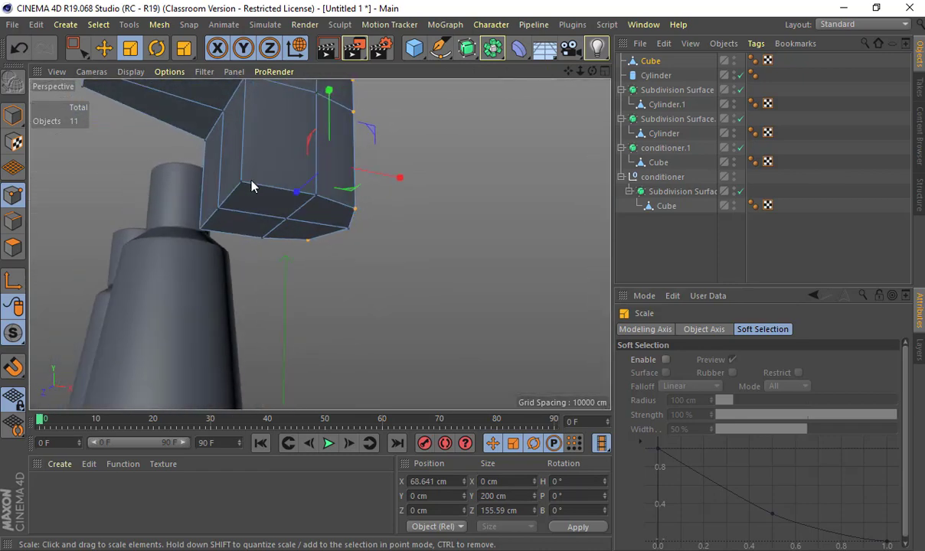
click(246, 124)
alt+drag(246, 124, 227, 247)
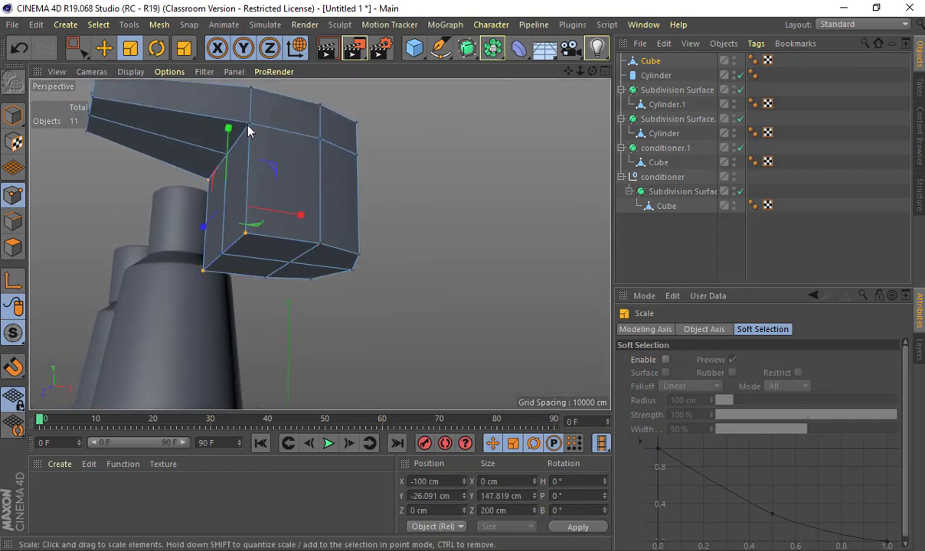
key(e)
drag(279, 208, 327, 204)
key(t)
drag(192, 208, 297, 246)
Step: Extrude the end faces of the spout outward by 60 cm
alt+drag(134, 228, 248, 196)
click(12, 248)
key(d)
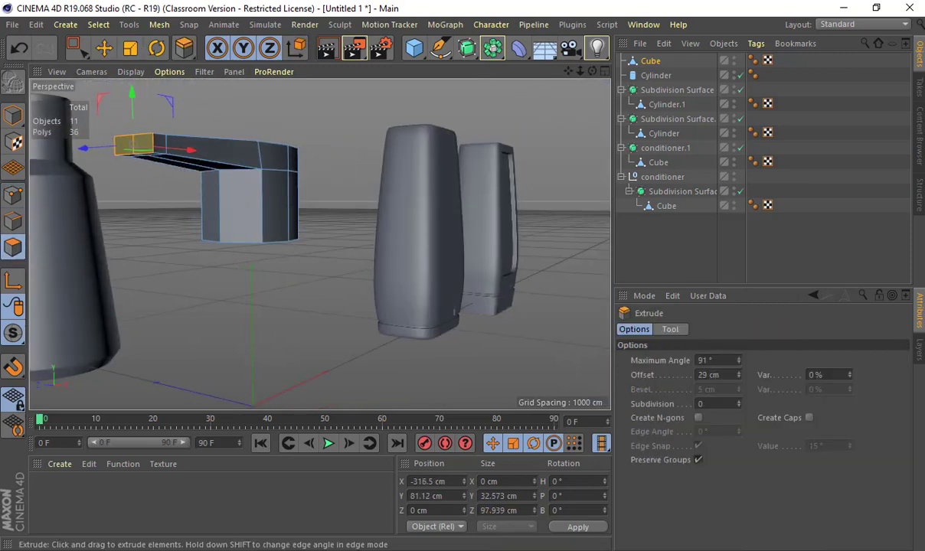
drag(134, 150, 139, 150)
Step: Inset the two underside faces at the spout's tip to 48 by 85.939 cm and extrude them inward to Y 73.933 cm
alt+drag(138, 151, 180, 139)
scroll(227, 212, up, 4)
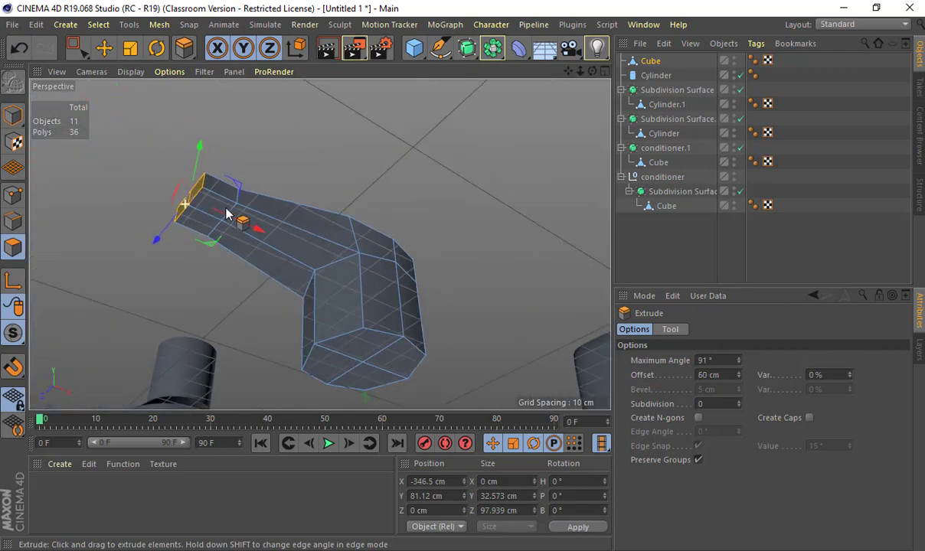
click(227, 201)
click(204, 220)
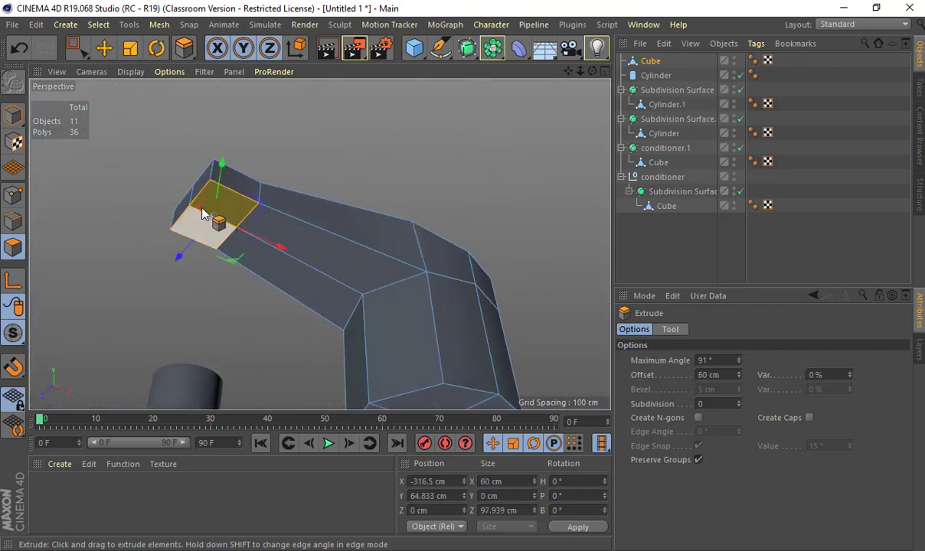
key(i)
drag(204, 208, 213, 210)
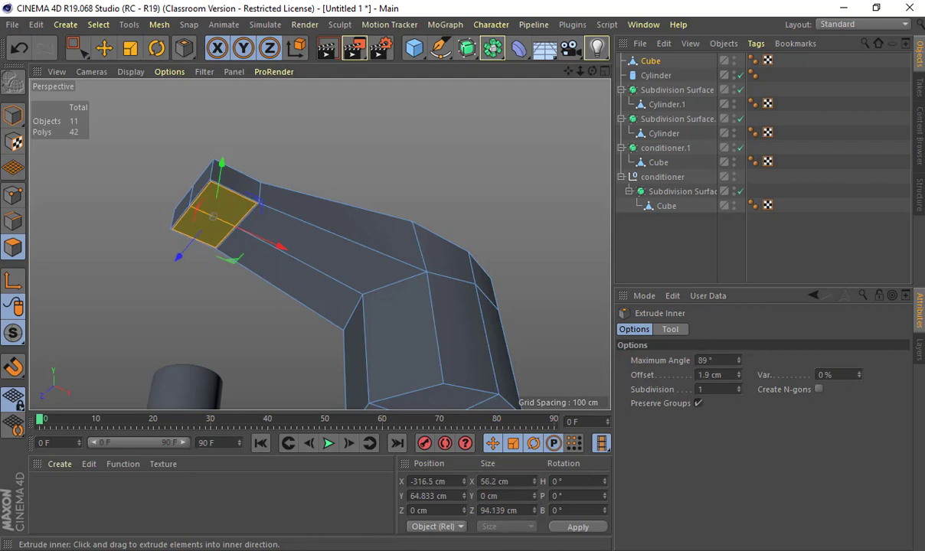
key(d)
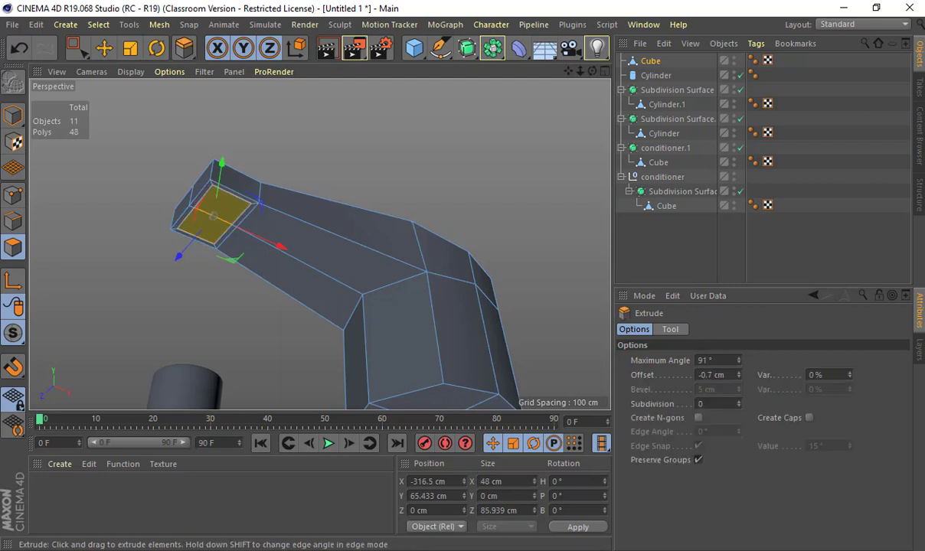
alt+drag(322, 187, 309, 296)
key(e)
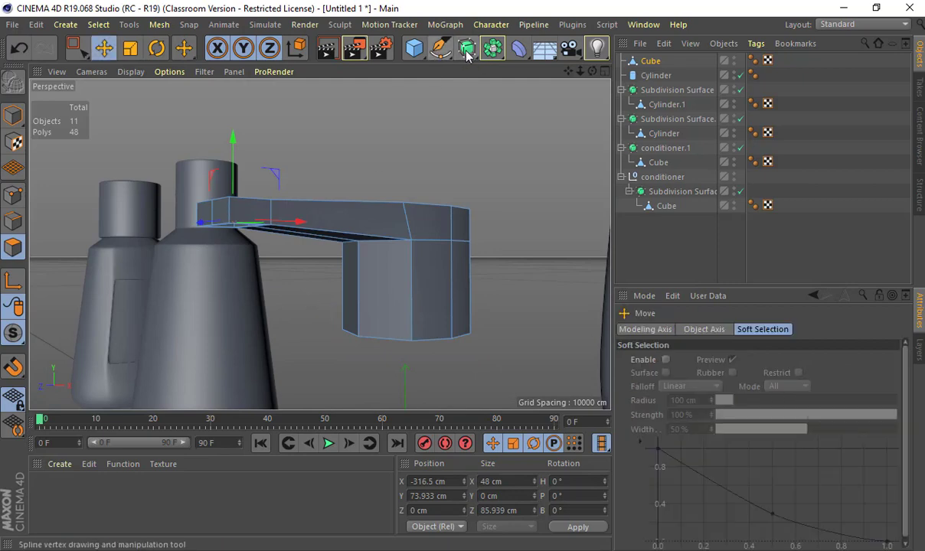
Step: Try a Subdivision Surface on the pump-head Cube and inspect the smoothed shape
alt+click(466, 49)
alt+drag(470, 167, 427, 218)
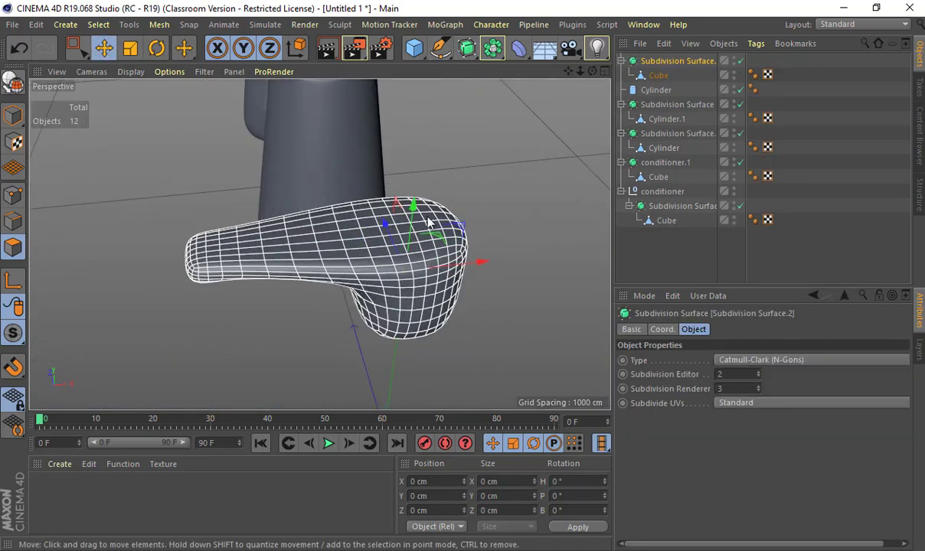
click(9, 122)
click(146, 174)
alt+drag(238, 180, 191, 211)
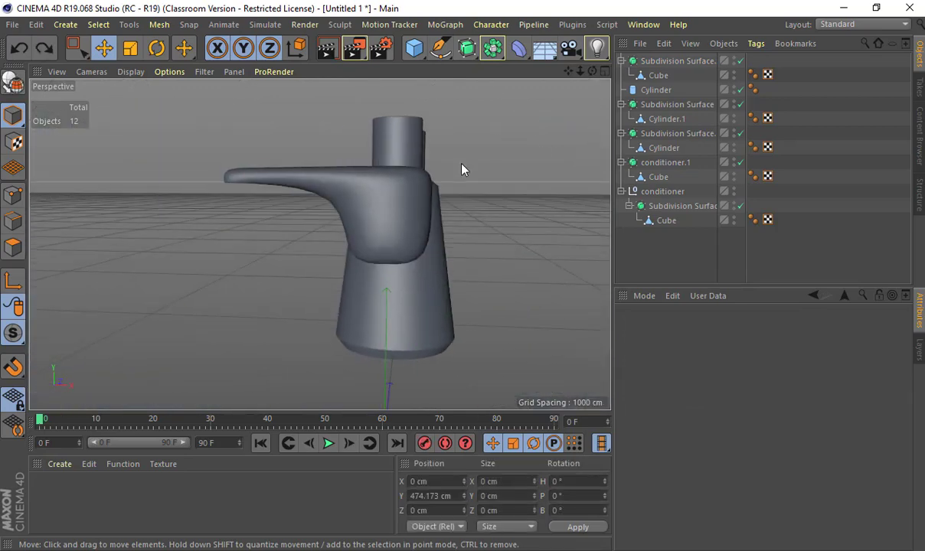
click(386, 197)
key(ctrl+z)
key(ctrl+z)
key(ctrl+z)
Step: Add loop cuts around the Cube's body, just below the spout and at 11.217% near the lower edge
alt+drag(335, 215, 362, 199)
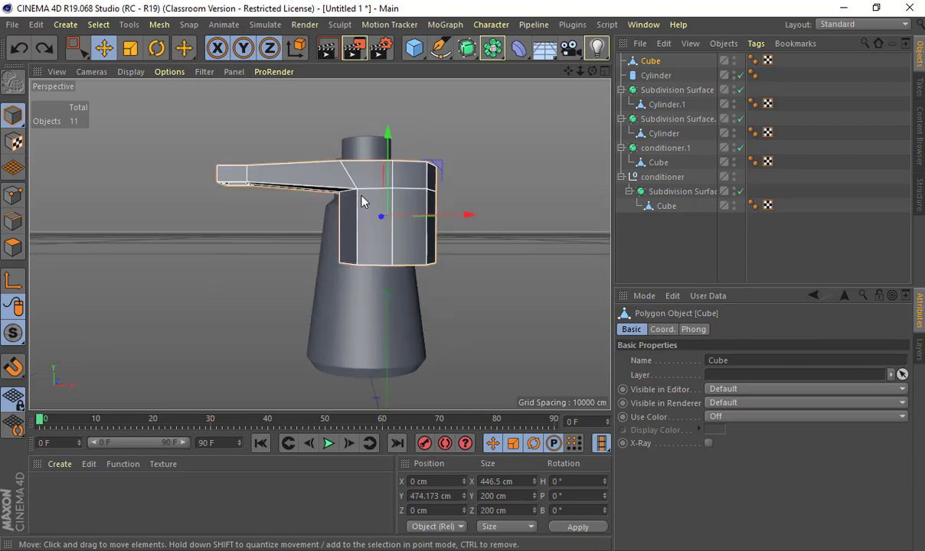
key(k)
key(l)
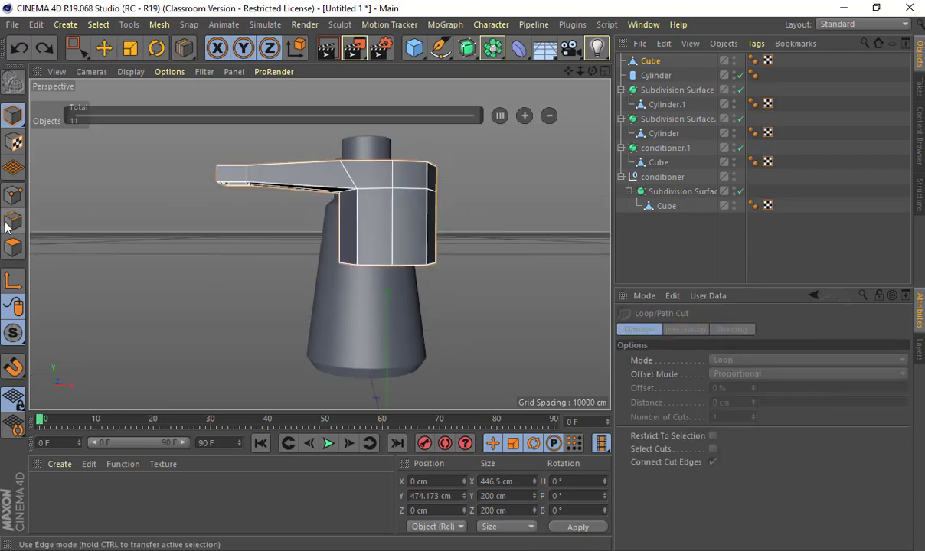
click(11, 223)
click(358, 196)
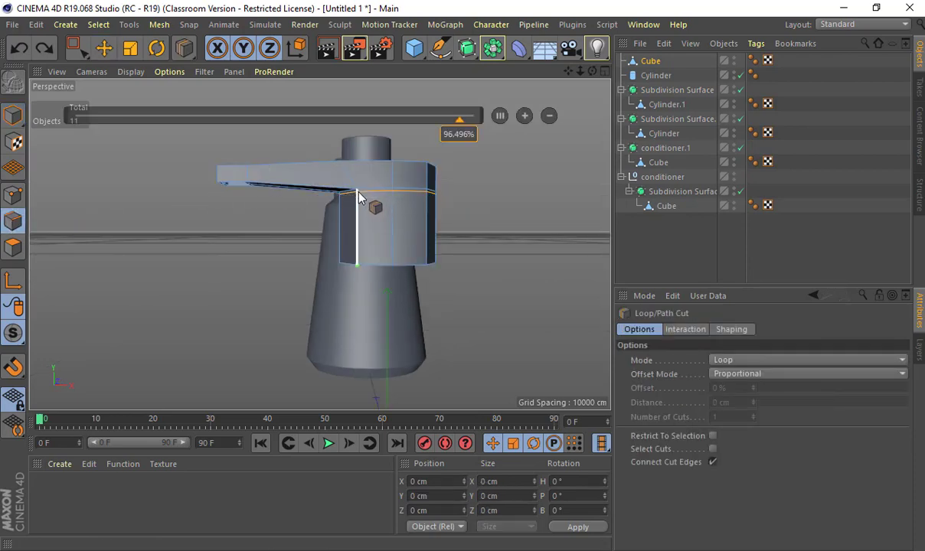
click(359, 262)
alt+drag(337, 154, 353, 222)
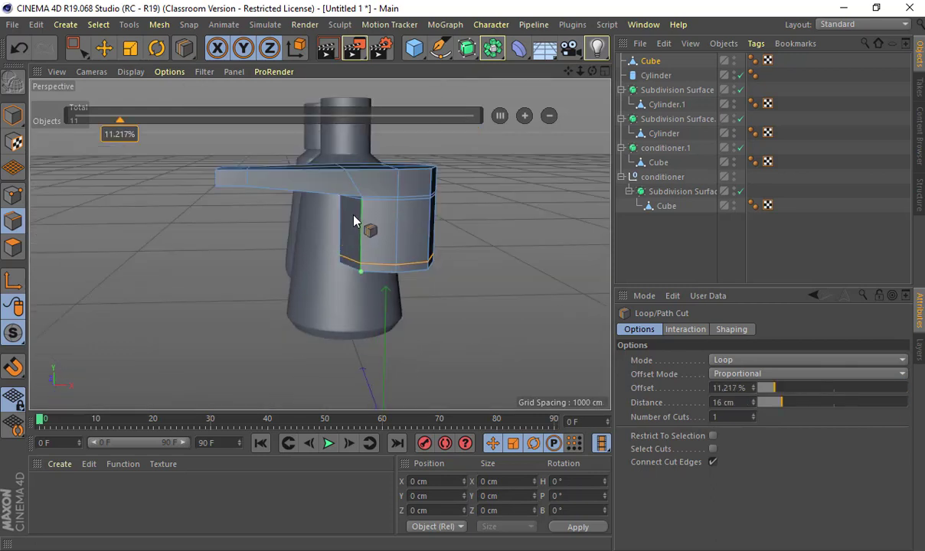
Step: Place the pump-head Cube under a Subdivision Surface and inspect it among the bottles
click(13, 116)
key(e)
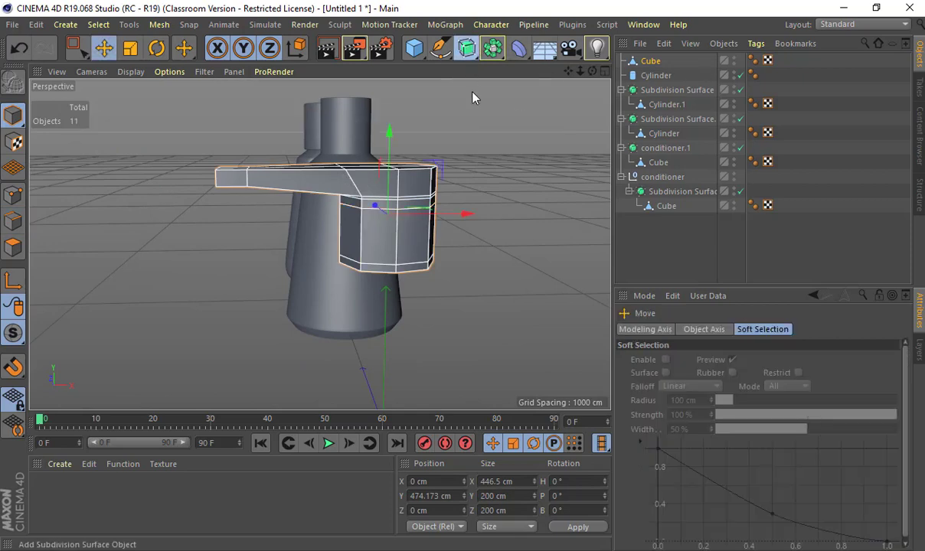
alt+click(467, 49)
click(520, 222)
alt+drag(525, 243, 321, 99)
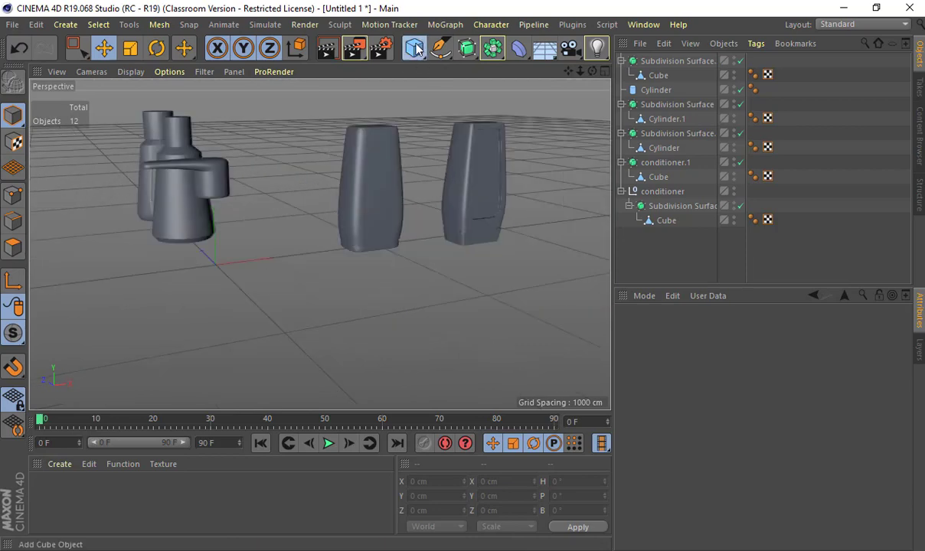
Step: Switch to the browser's pump head image results and enlarge the transparent cosmetic round bottle with pump head
drag(414, 49, 360, 184)
key(alt+Tab)
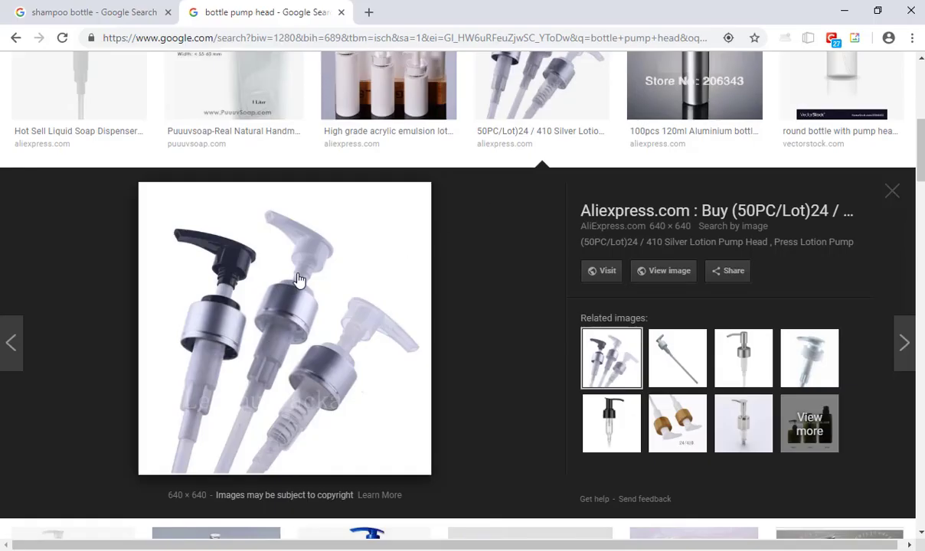
scroll(491, 209, up, 5)
scroll(330, 284, down, 1)
scroll(331, 284, down, 3)
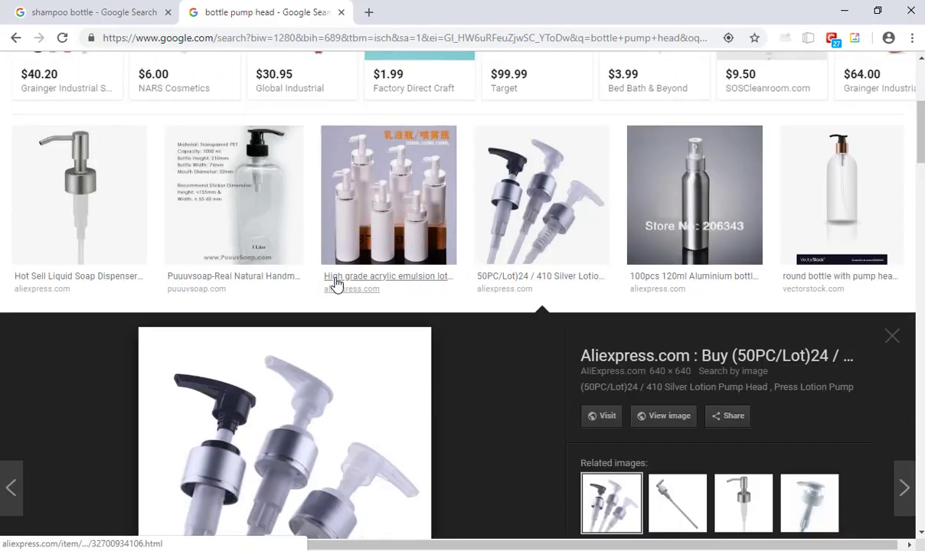
click(801, 208)
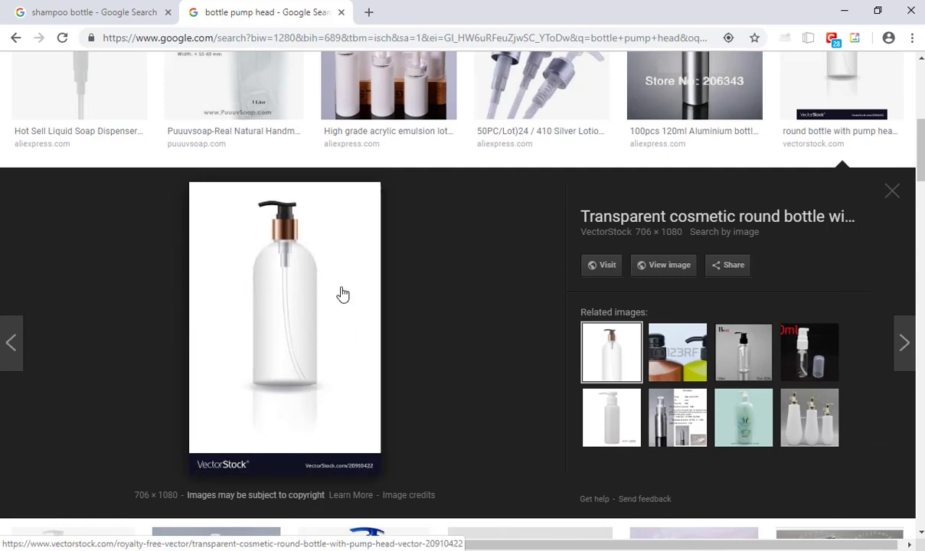
Step: Return to Cinema 4D and duplicate the plain conical bottle along Z to -915.436 cm
key(alt+Tab)
mouse_move(207, 196)
alt+mouse_down()
mouse_move(428, 240)
mouse_move(215, 199)
alt+mouse_up()
click(187, 146)
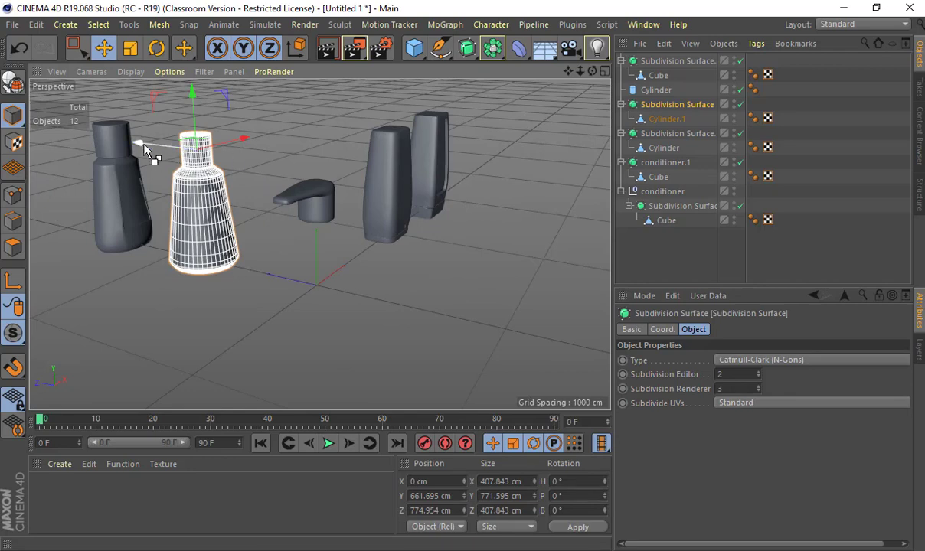
ctrl+drag(147, 147, 404, 121)
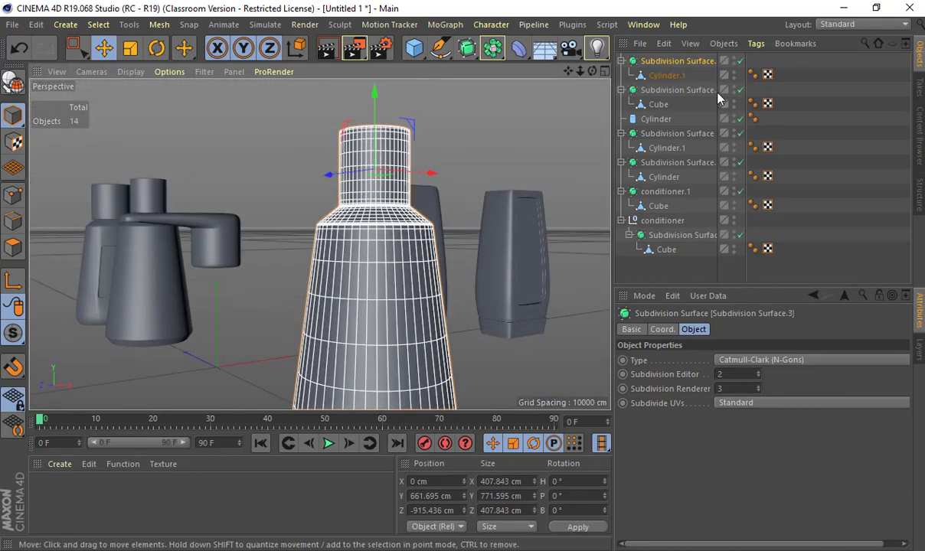
alt+drag(540, 180, 567, 278)
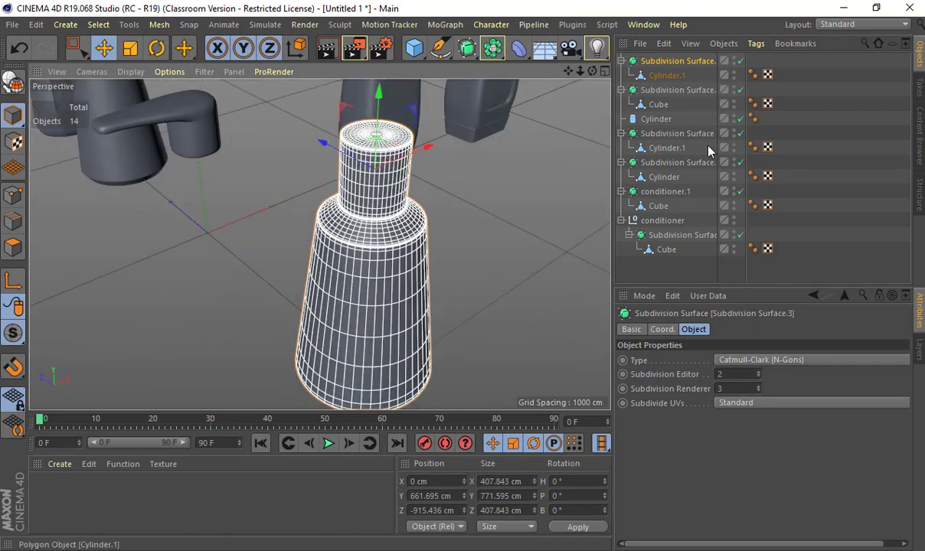
Step: Disable the duplicated bottle's Subdivision Surface and select its Cylinder.1 mesh, viewing the neck from above
click(740, 60)
click(673, 75)
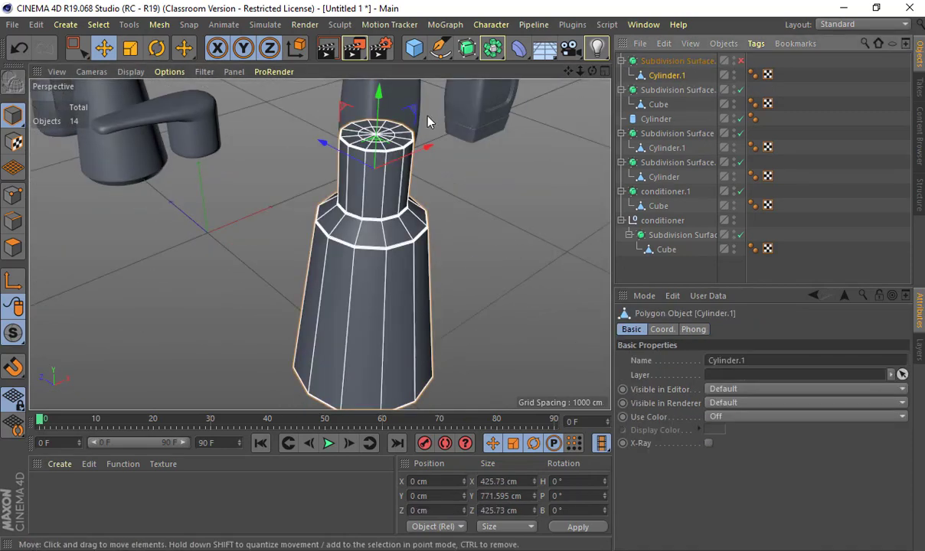
alt+drag(429, 118, 428, 177)
alt+right_drag(429, 177, 505, 177)
alt+drag(505, 181, 460, 180)
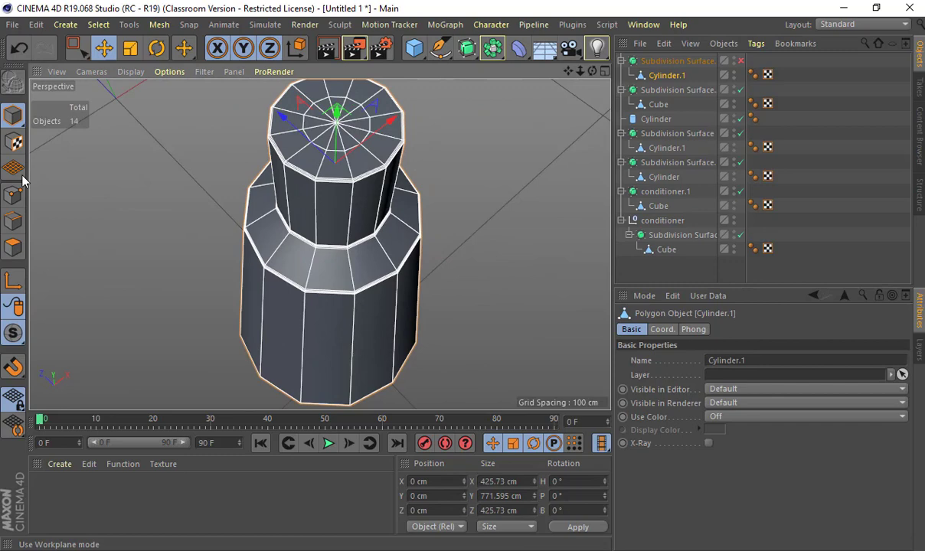
Step: Select the cap polygons on top of the duplicated bottle's neck, grow the selection twice to take in the bevelled rim, and delete them
click(14, 246)
alt+drag(229, 183, 239, 269)
key(0)
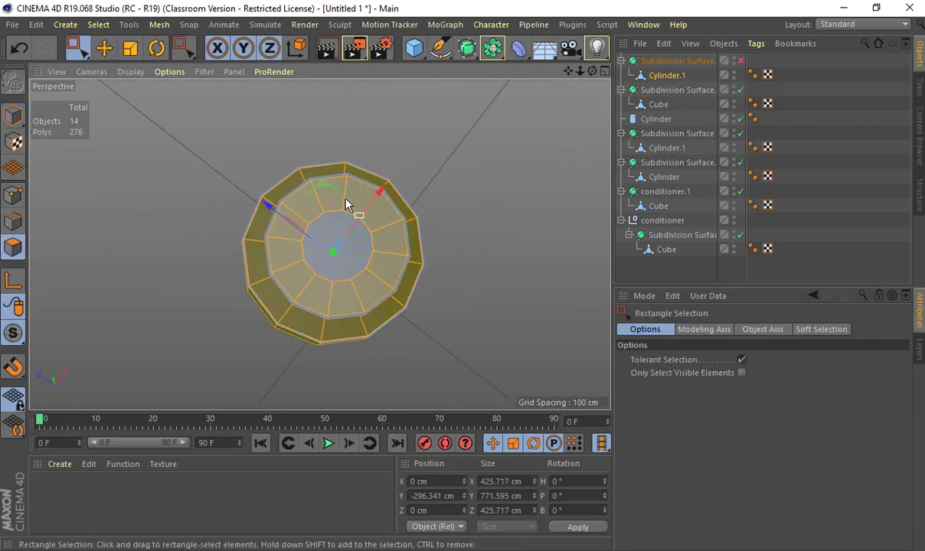
click(104, 48)
click(77, 48)
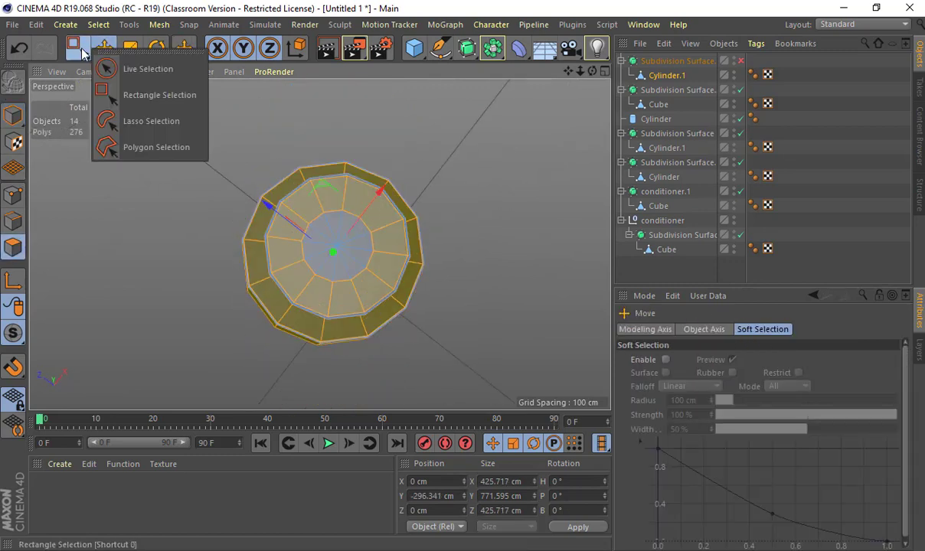
click(147, 69)
click(320, 136)
drag(354, 217, 304, 240)
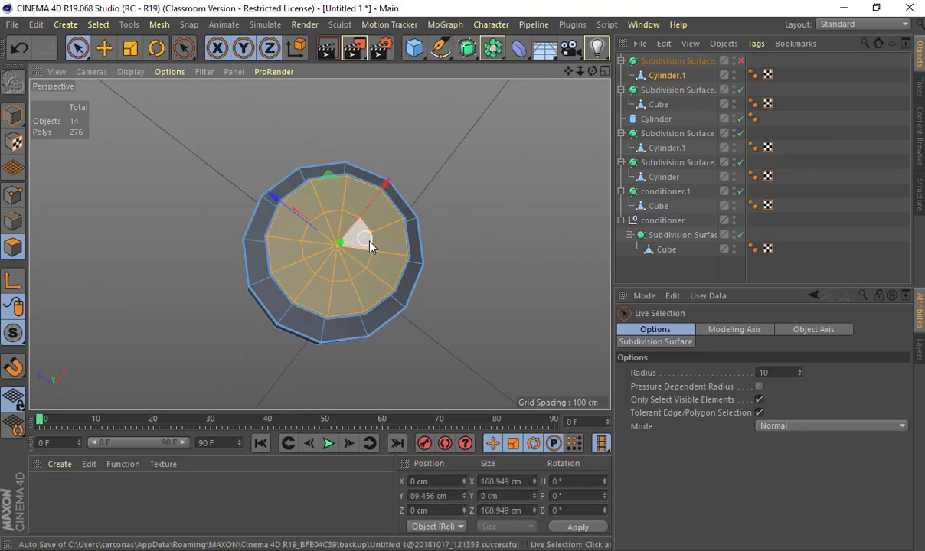
scroll(437, 250, up, 5)
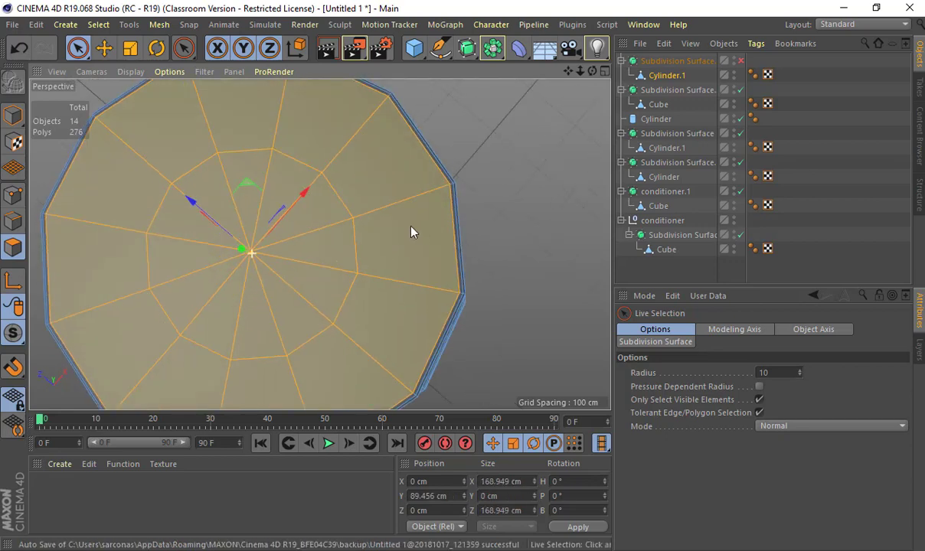
alt+drag(413, 228, 248, 176)
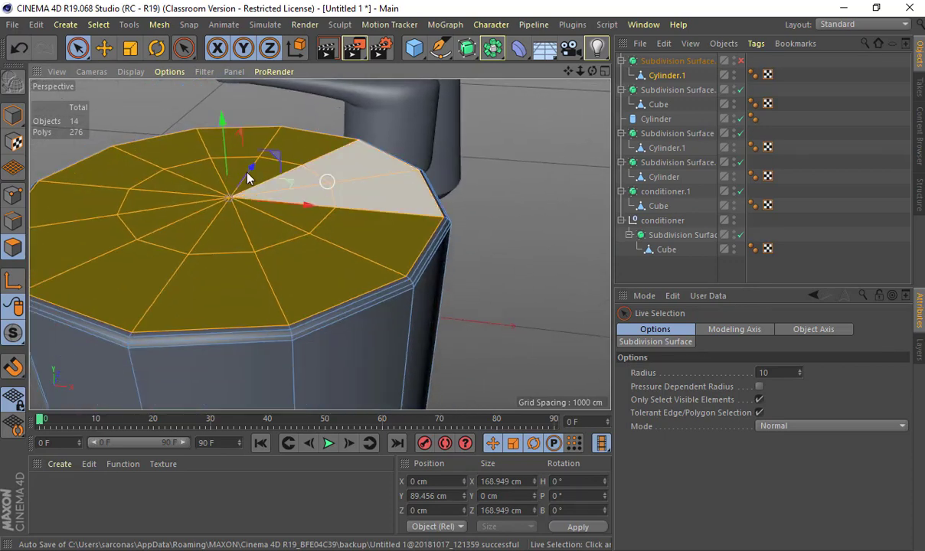
click(98, 25)
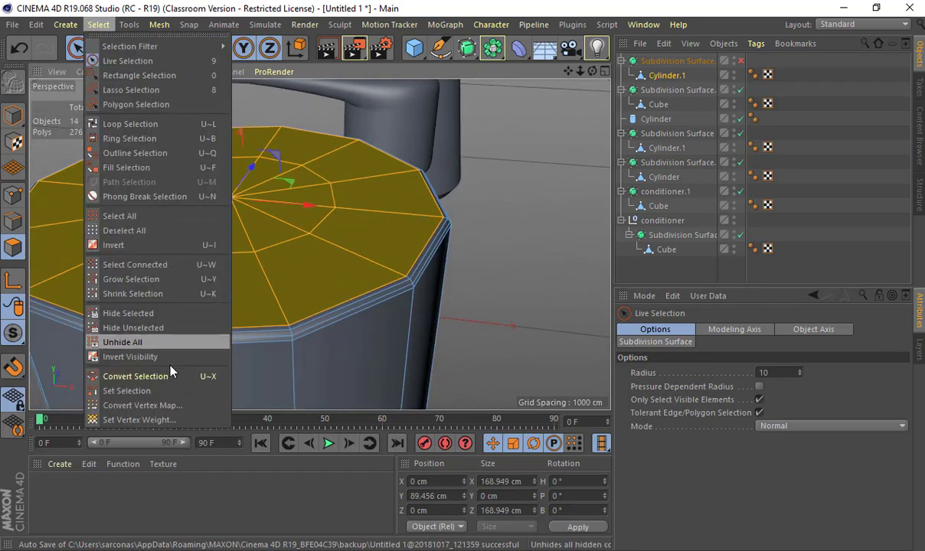
click(169, 279)
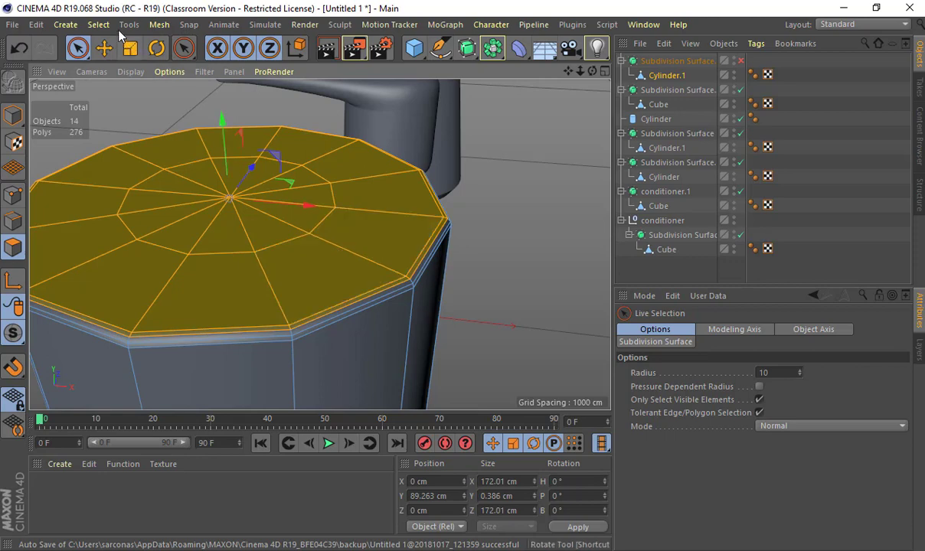
key(u)
key(g)
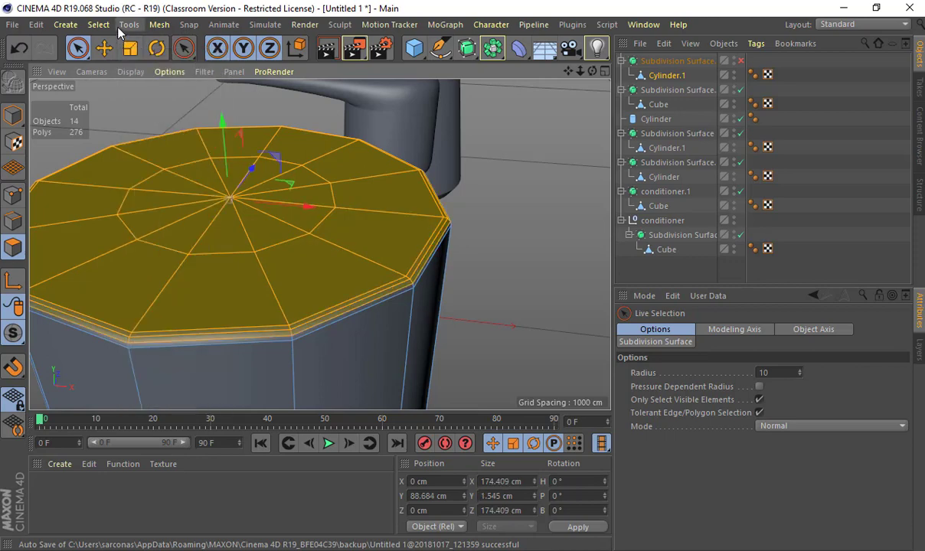
key(Delete)
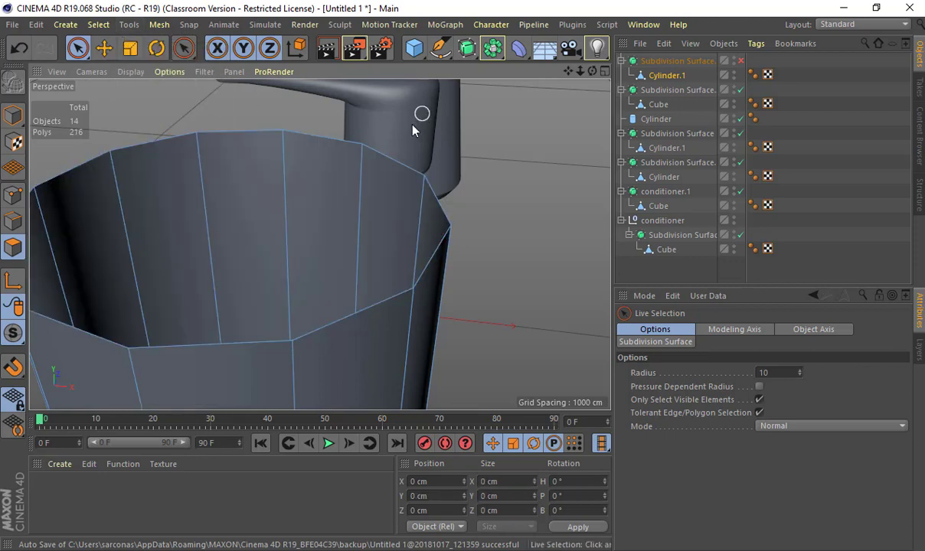
Step: Select all polygons of the opened bottle and extrude them with an offset of -3 cm
alt+drag(412, 126, 423, 239)
alt+right_drag(416, 240, 283, 250)
alt+drag(283, 250, 241, 249)
alt+right_drag(269, 255, 170, 195)
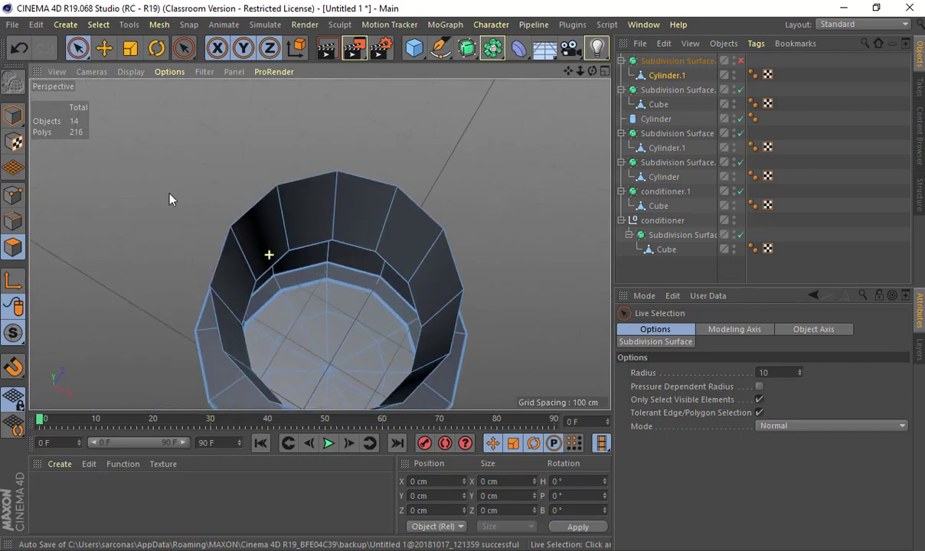
alt+drag(170, 199, 258, 203)
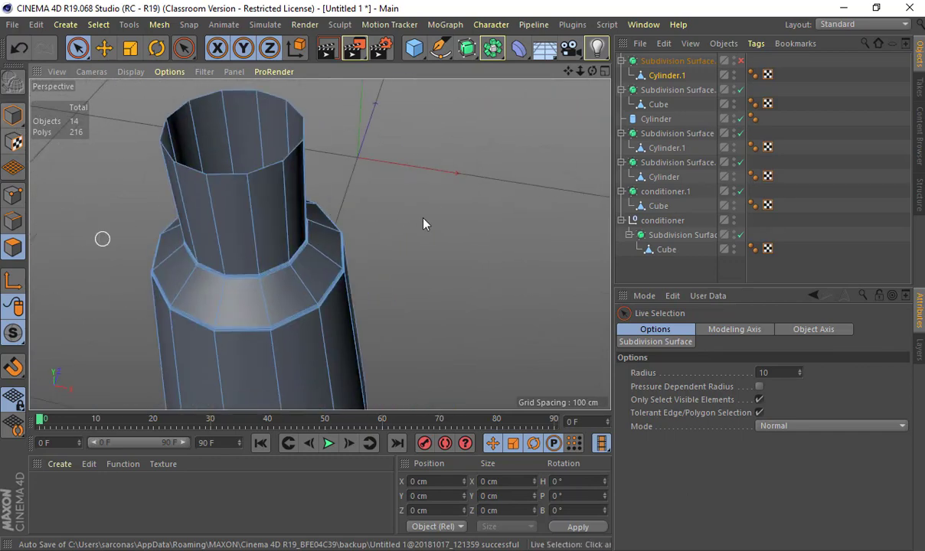
alt+right_drag(371, 229, 207, 226)
alt+drag(229, 226, 271, 285)
key(e)
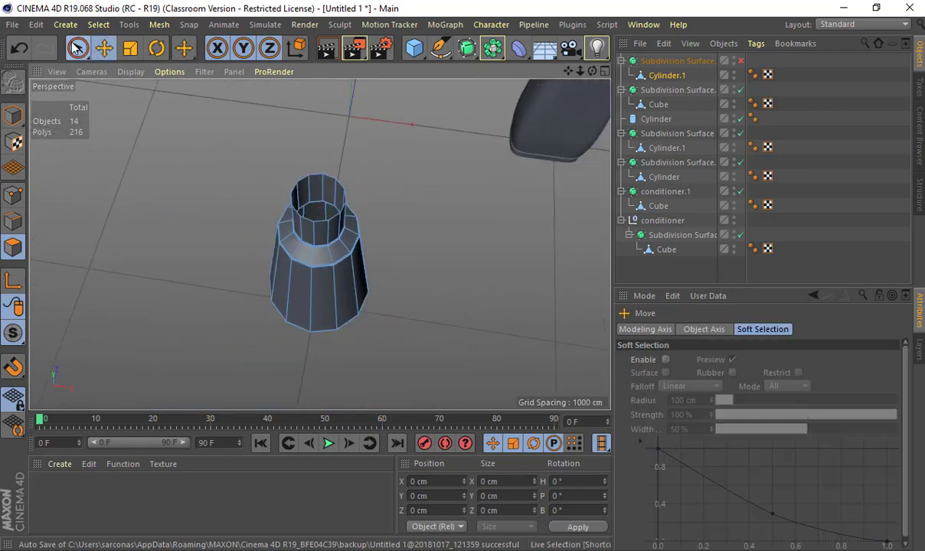
drag(77, 48, 159, 95)
key(ctrl+a)
alt+right_drag(284, 285, 413, 297)
key(d)
drag(381, 172, 378, 172)
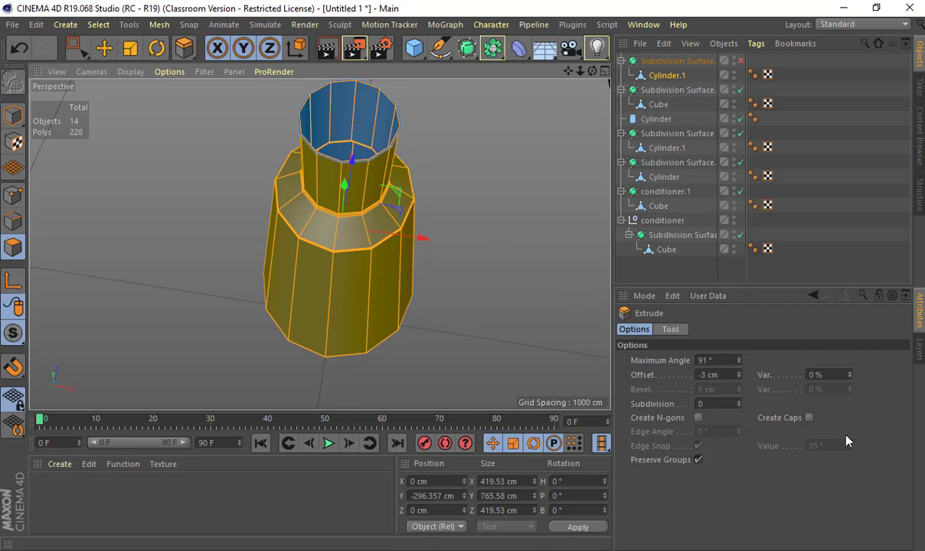
Step: Turn on Create Caps for the bottle's extrusion and adjust its offset to set the wall thickness
click(809, 418)
scroll(549, 349, up, 5)
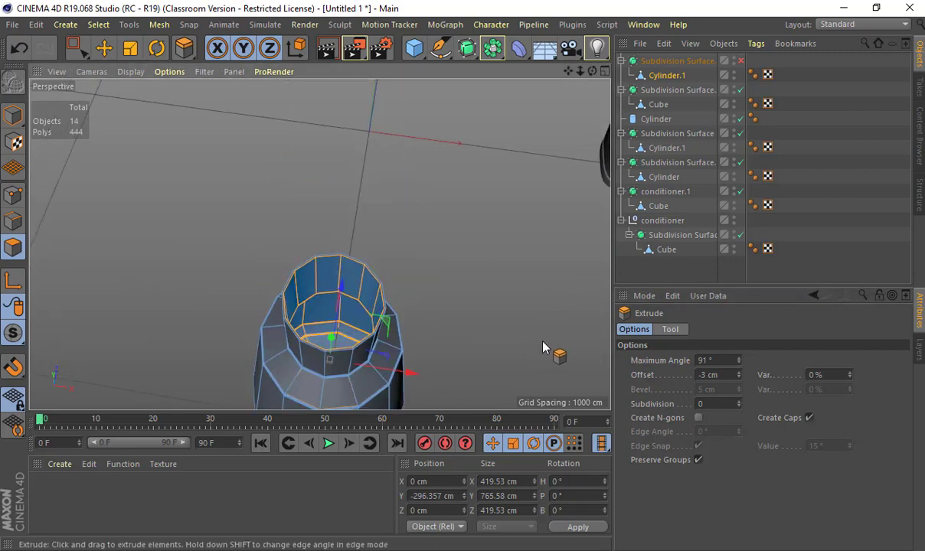
scroll(505, 310, down, 3)
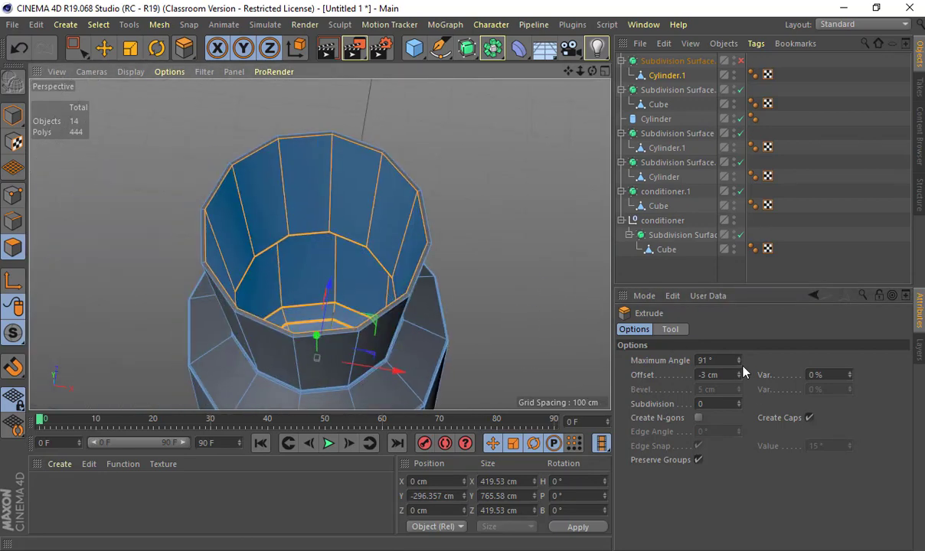
mouse_move(739, 375)
mouse_down()
mouse_move(697, 351)
mouse_move(735, 381)
mouse_up()
Step: Select the outer and inner edge loops of the neck opening's rim and bevel them with a 0.904 cm offset
alt+drag(414, 277, 421, 211)
alt+right_drag(421, 210, 320, 211)
click(12, 222)
alt+drag(234, 202, 246, 230)
alt+right_drag(262, 213, 406, 233)
scroll(296, 222, down, 5)
key(e)
click(315, 218)
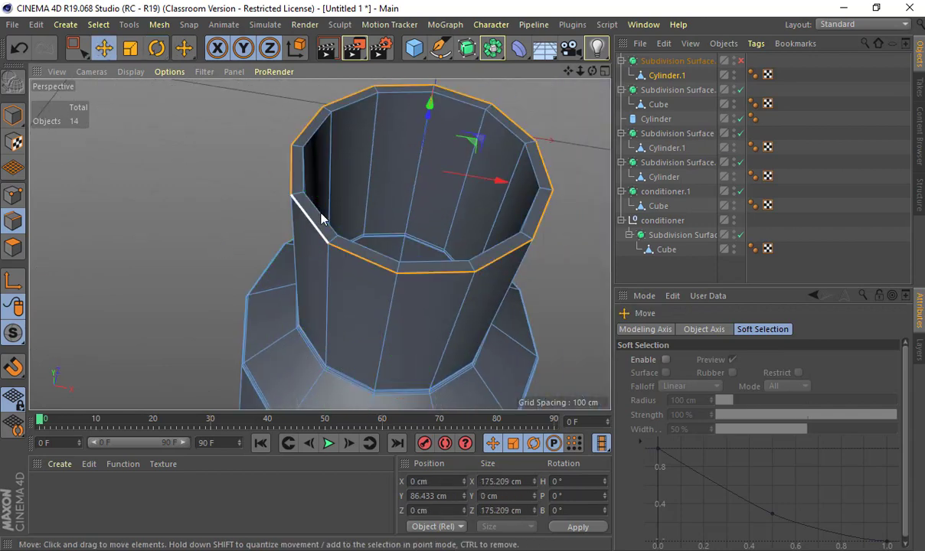
key(m)
key(s)
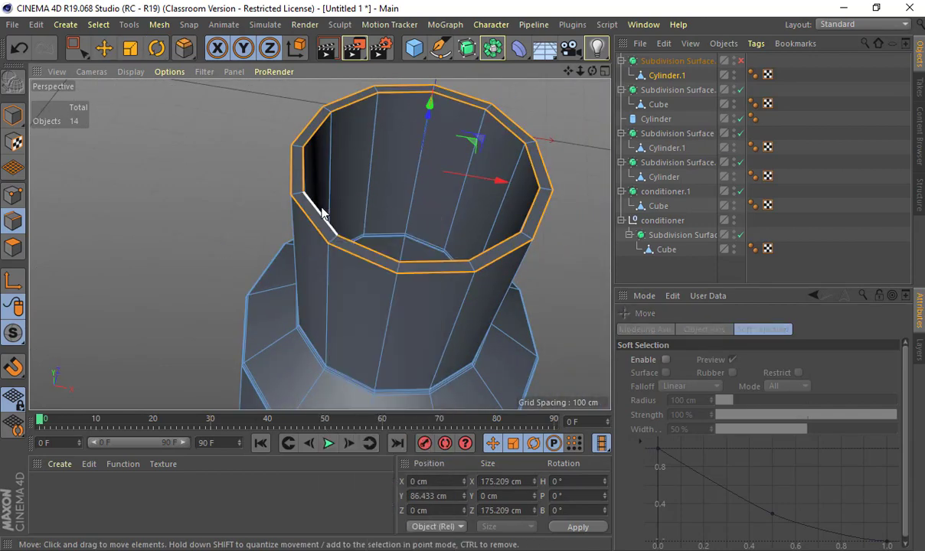
mouse_move(321, 209)
mouse_down()
mouse_move(305, 196)
mouse_move(314, 205)
mouse_up()
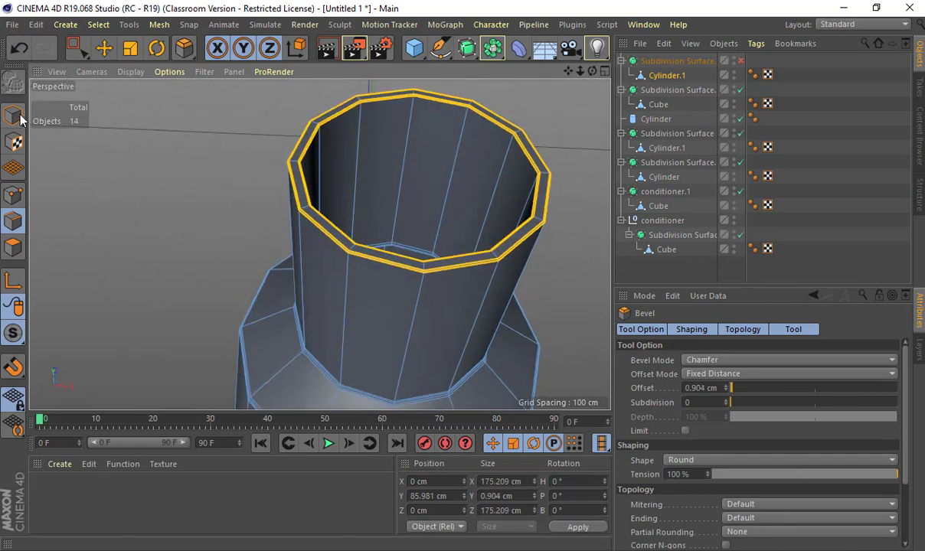
Step: Return to Model mode, deselect the mesh and re-enable the hollowed bottle's Subdivision Surface
click(21, 117)
key(e)
click(176, 194)
scroll(317, 271, down, 5)
alt+drag(325, 266, 473, 132)
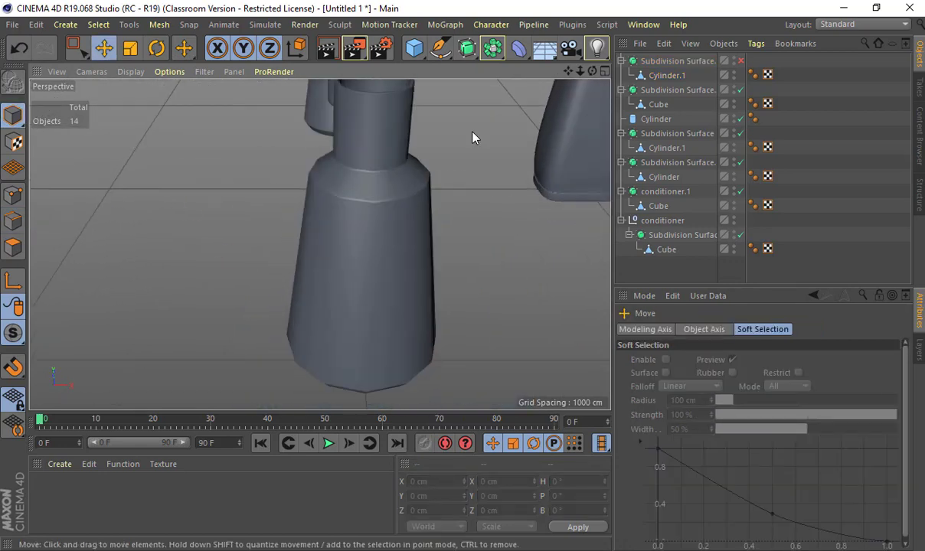
click(407, 161)
click(741, 61)
click(495, 262)
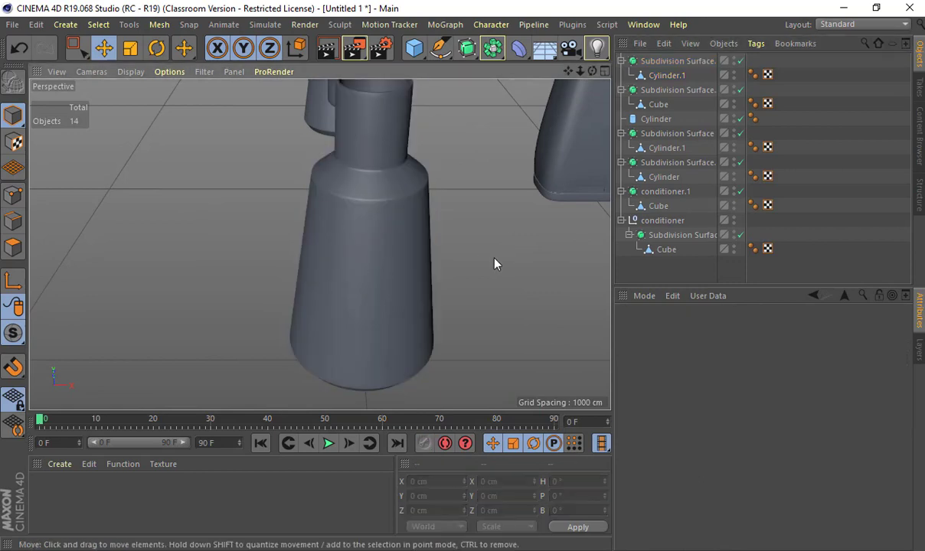
scroll(494, 263, down, 5)
alt+drag(448, 276, 448, 337)
alt+drag(460, 357, 418, 239)
Step: Switch to the browser, open the round pump bottle's VectorStock page and look through its similar images, including the bottle mockup sketch
key(alt+Tab)
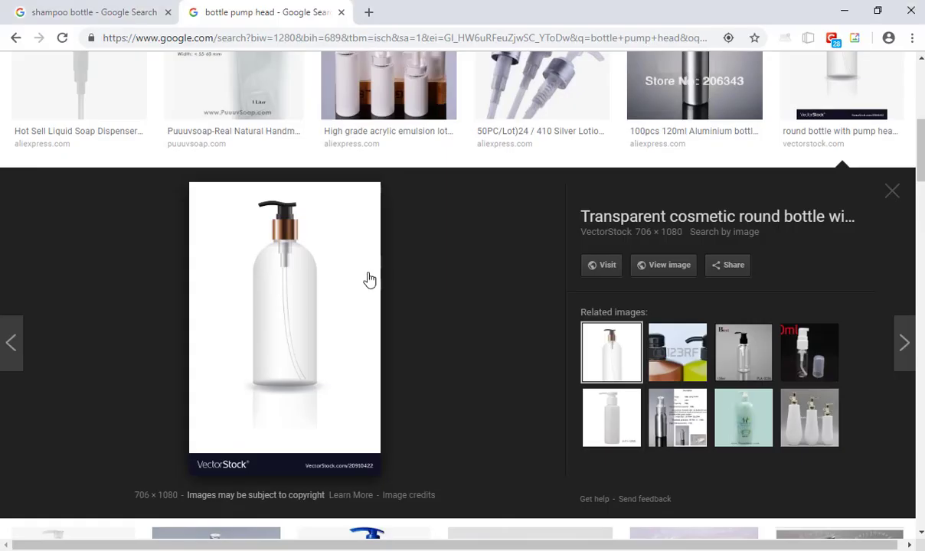
click(280, 238)
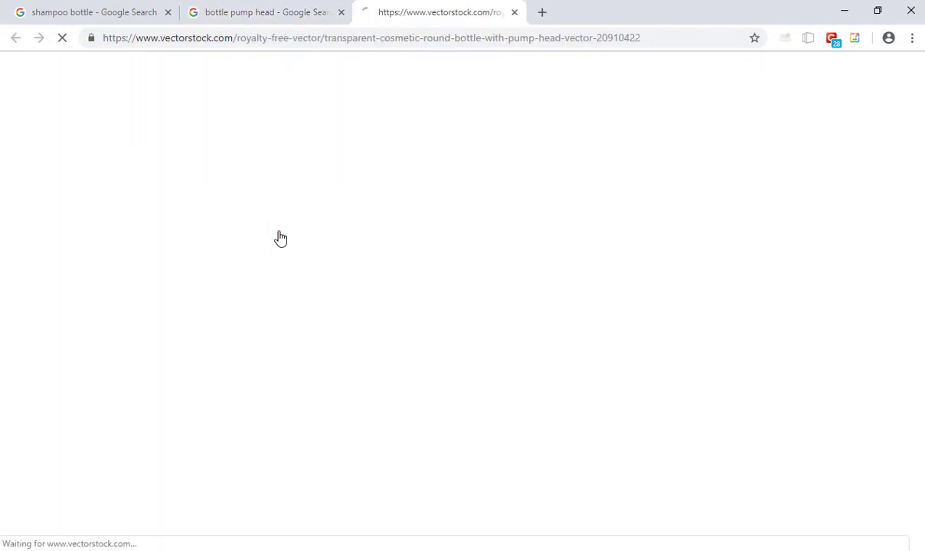
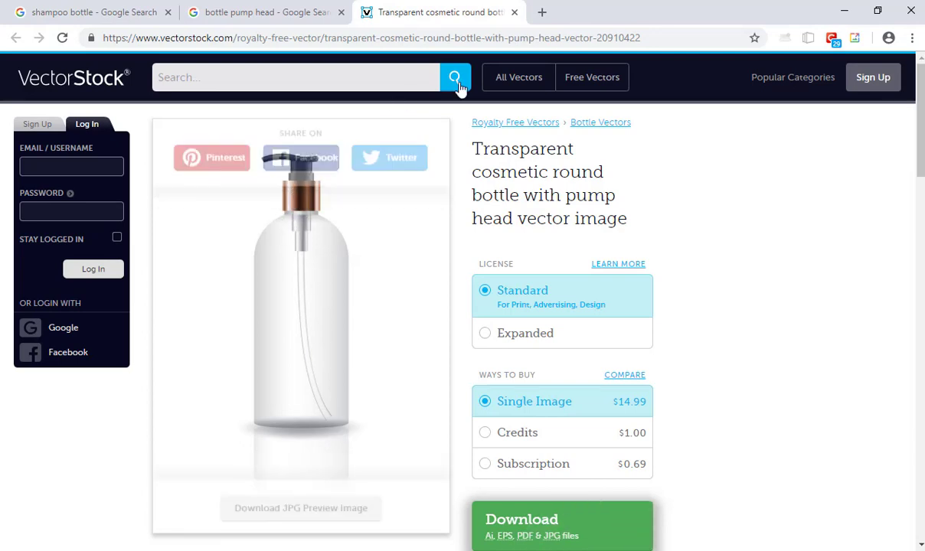
scroll(352, 184, down, 5)
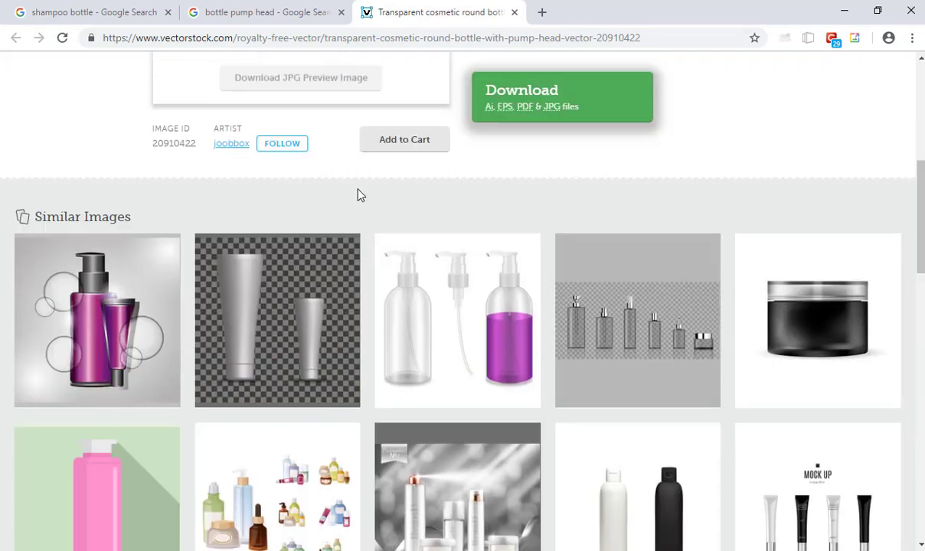
scroll(414, 207, down, 1)
scroll(571, 270, down, 6)
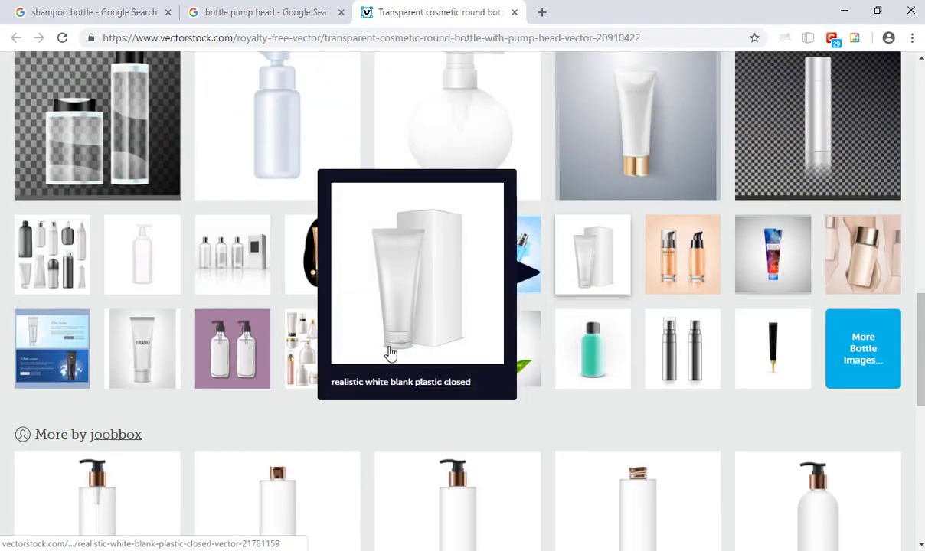
click(263, 335)
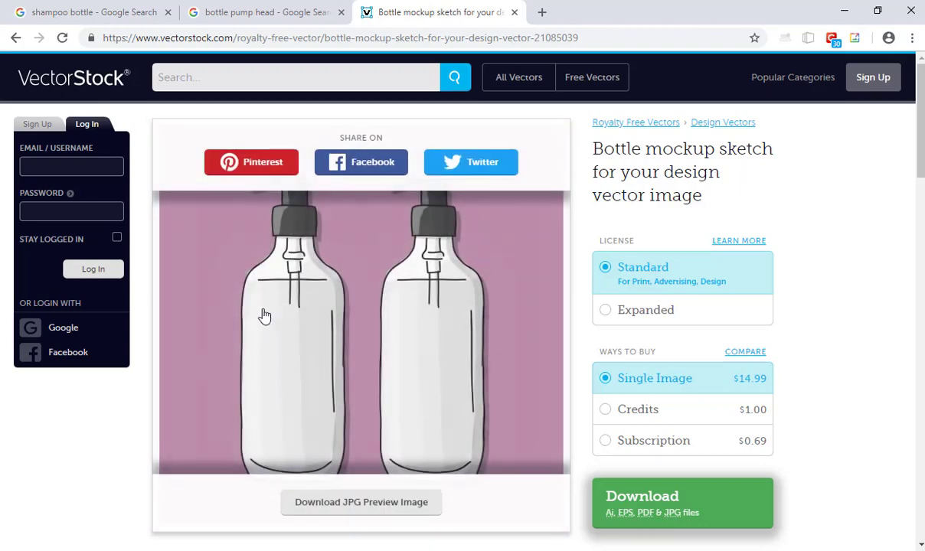
key(alt+Left)
scroll(270, 298, up, 12)
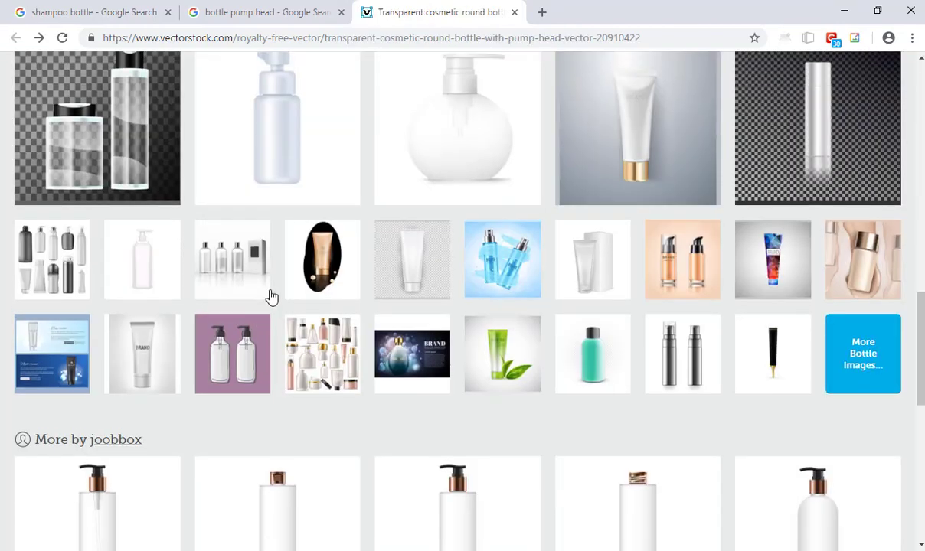
key(ctrl+w)
Step: Search Google Images for "bottle pump" and enlarge the Half Gallon Bottle Pump picture
scroll(238, 139, up, 5)
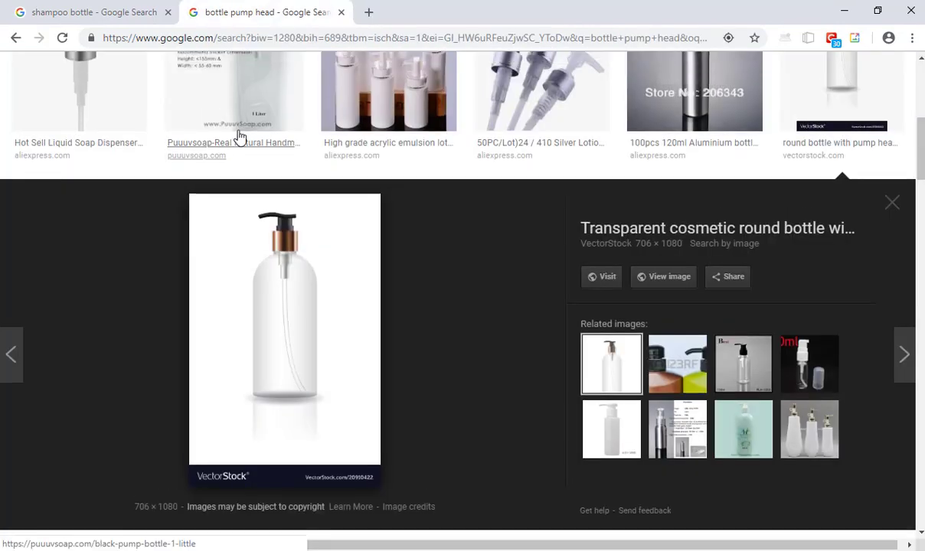
triple_click(193, 75)
double_click(193, 76)
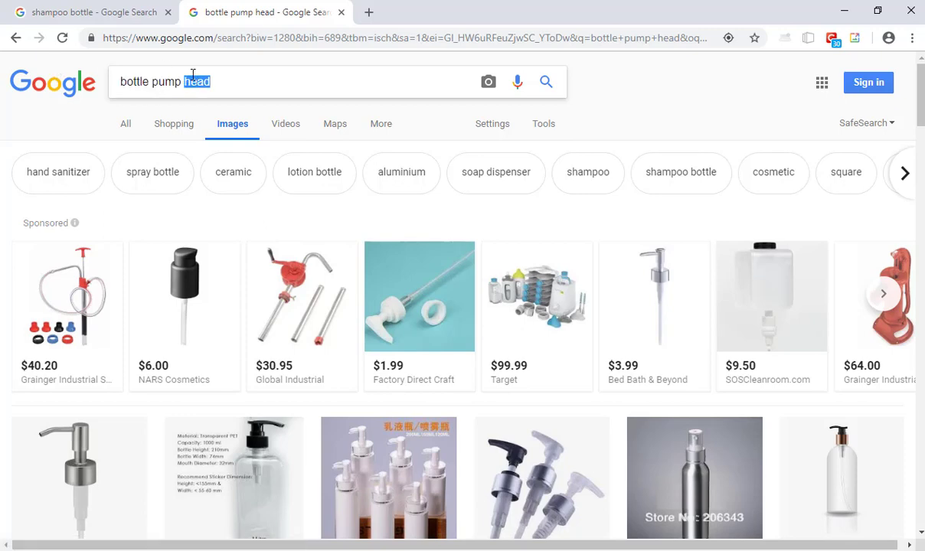
key(BackSpace)
key(Return)
scroll(310, 245, down, 3)
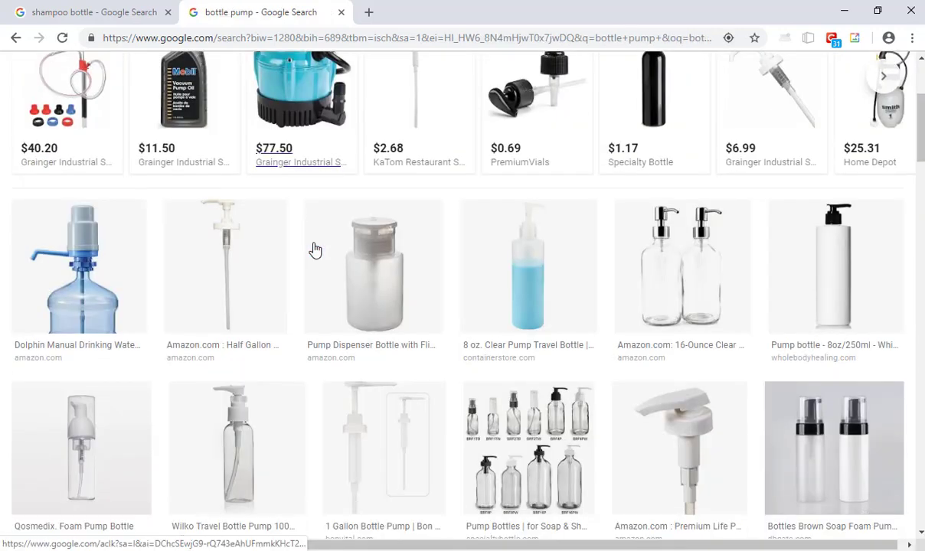
click(227, 252)
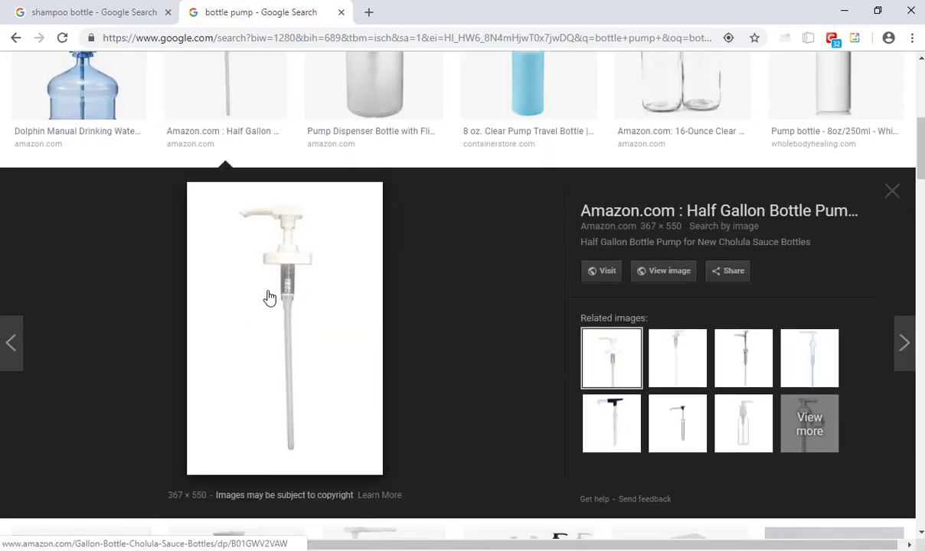
Step: Return to Cinema 4D and add a Helix spline to the bottle scene
key(alt+Tab)
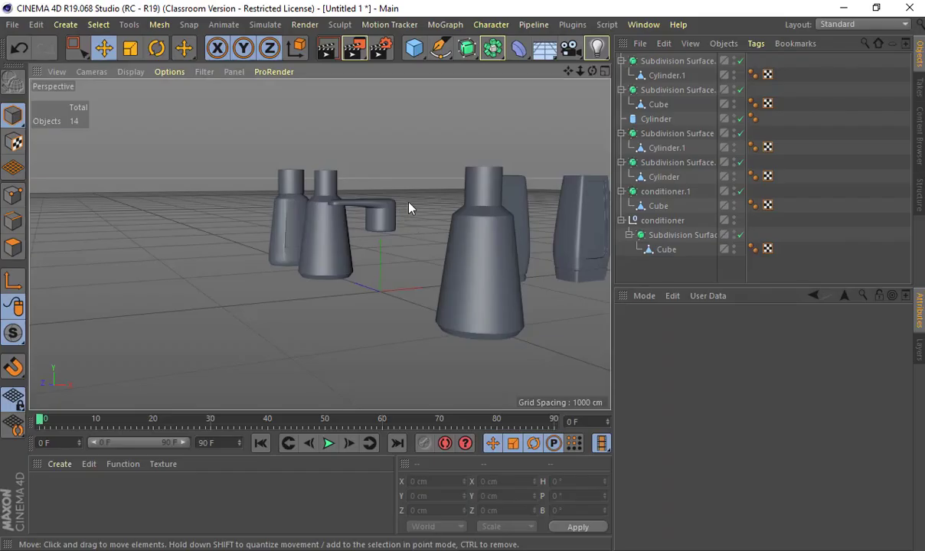
alt+middle_drag(400, 172, 370, 180)
click(74, 26)
mouse_move(78, 45)
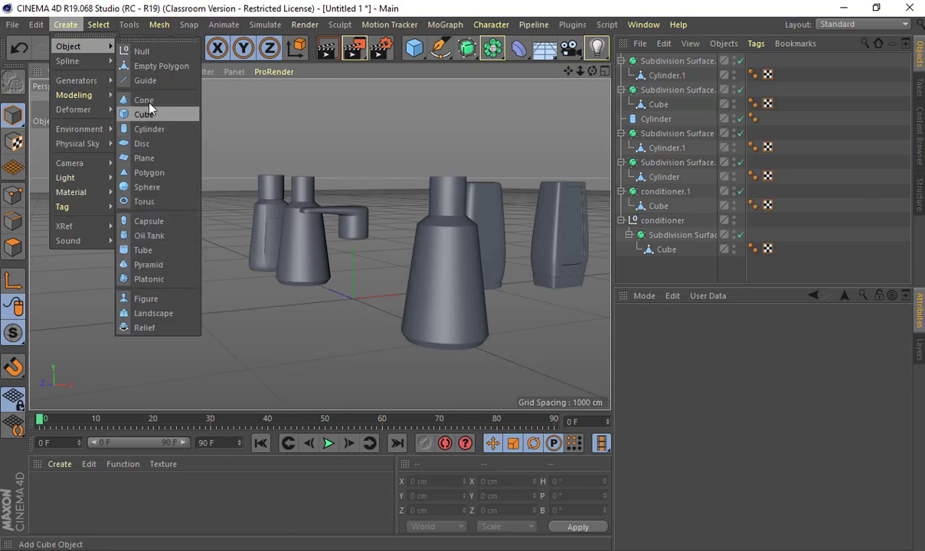
mouse_move(96, 65)
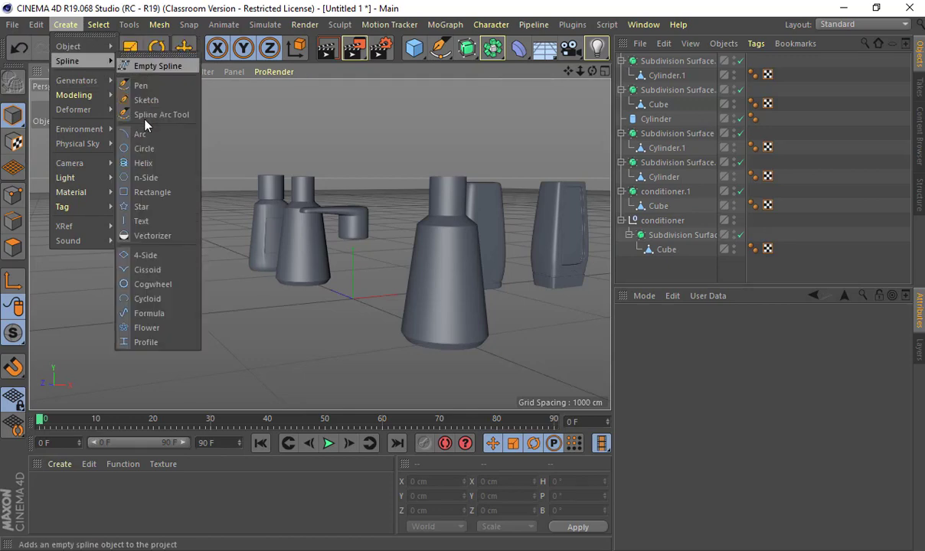
click(139, 162)
alt+drag(480, 265, 427, 259)
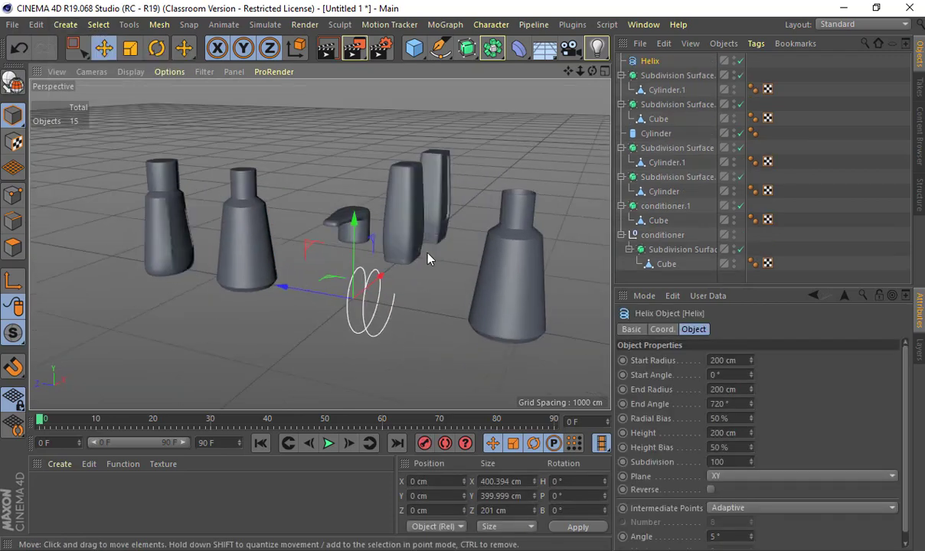
Step: Orient the helix in the XZ plane, with an end angle of 1686° and a height of about 456 cm
click(734, 480)
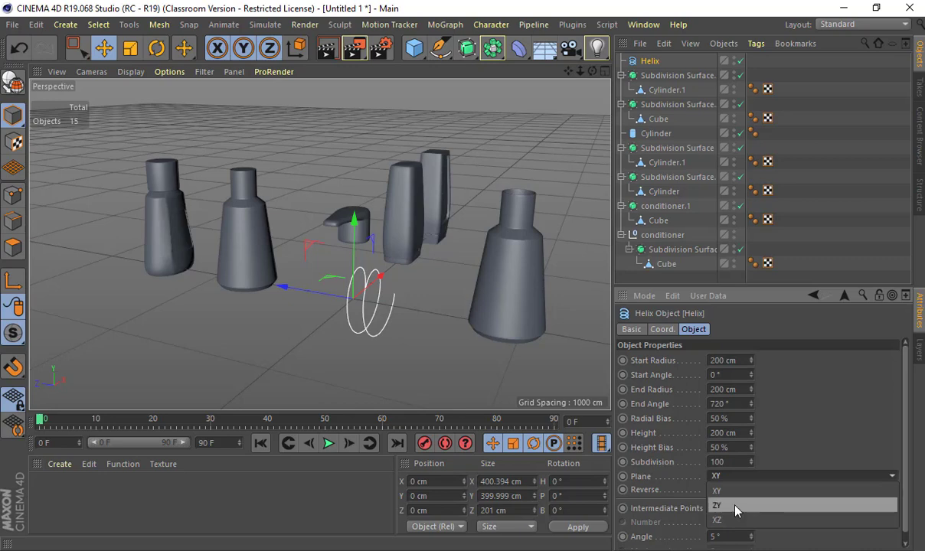
click(731, 520)
alt+drag(453, 239, 428, 224)
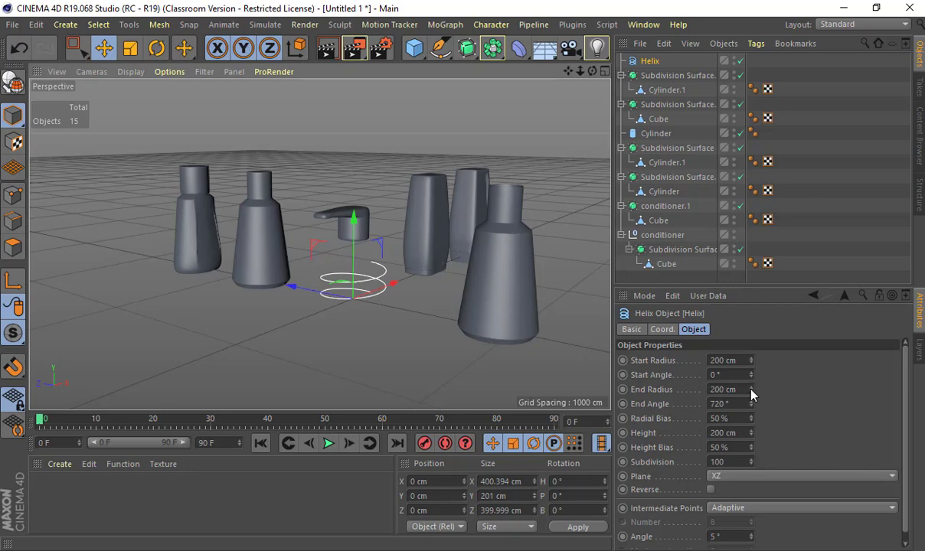
drag(751, 390, 750, 360)
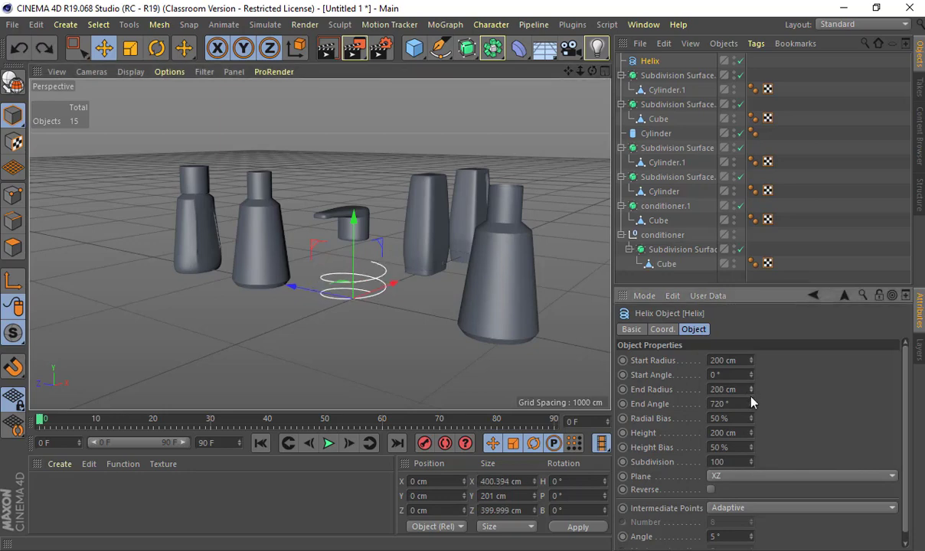
mouse_move(751, 403)
mouse_down()
mouse_move(751, 345)
mouse_move(750, 390)
mouse_up()
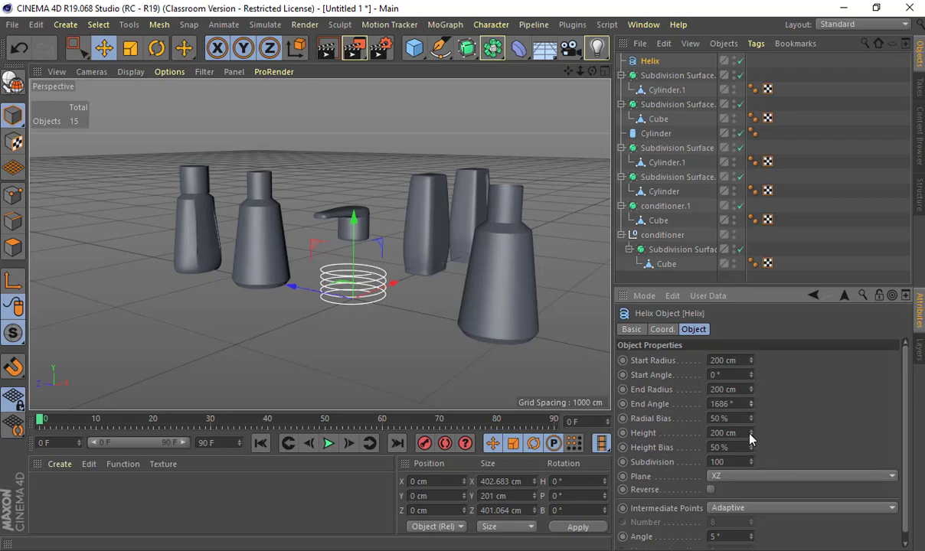
drag(750, 433, 750, 381)
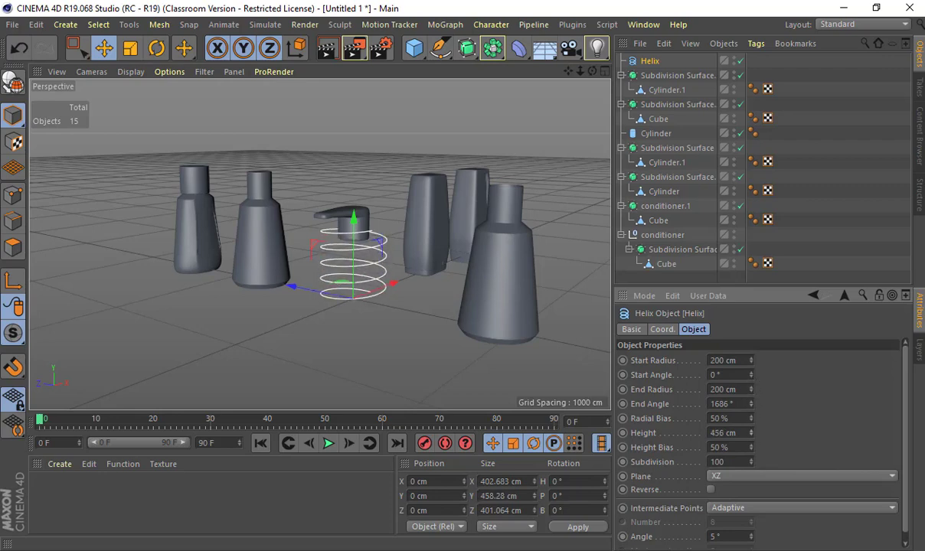
Step: Scale the helix down uniformly to about 128 cm wide and 145 cm high
key(t)
drag(386, 287, 123, 276)
scroll(352, 272, up, 10)
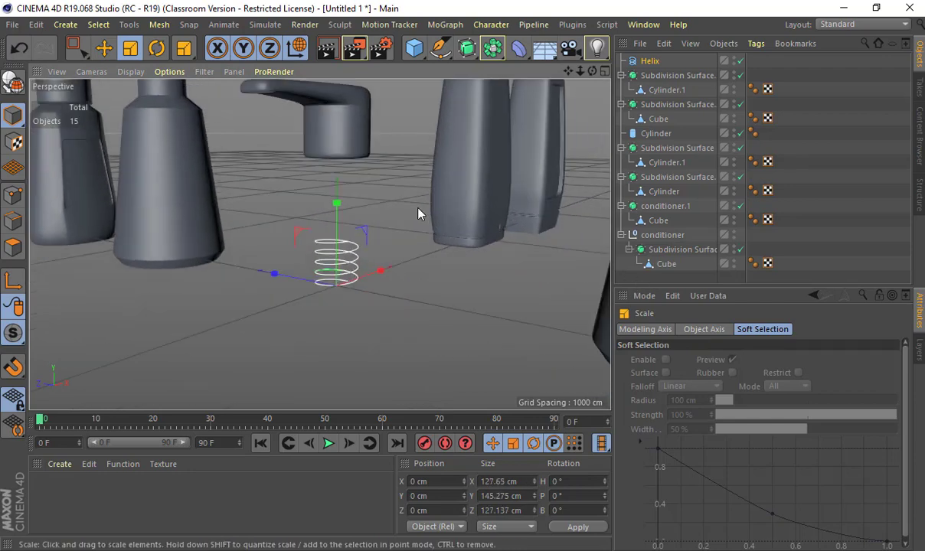
Step: Add a Circle spline at the helix's base and scale it down to about 40 cm across
click(65, 24)
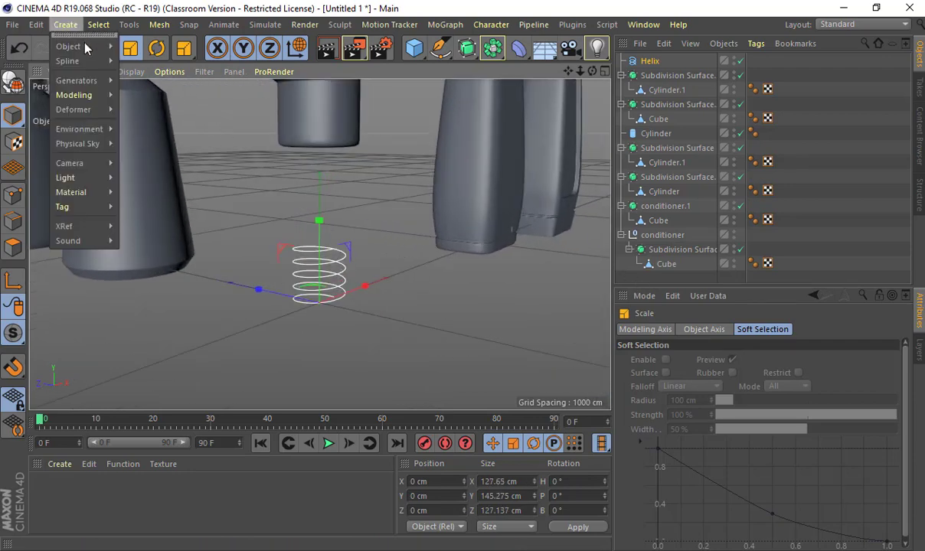
mouse_move(85, 60)
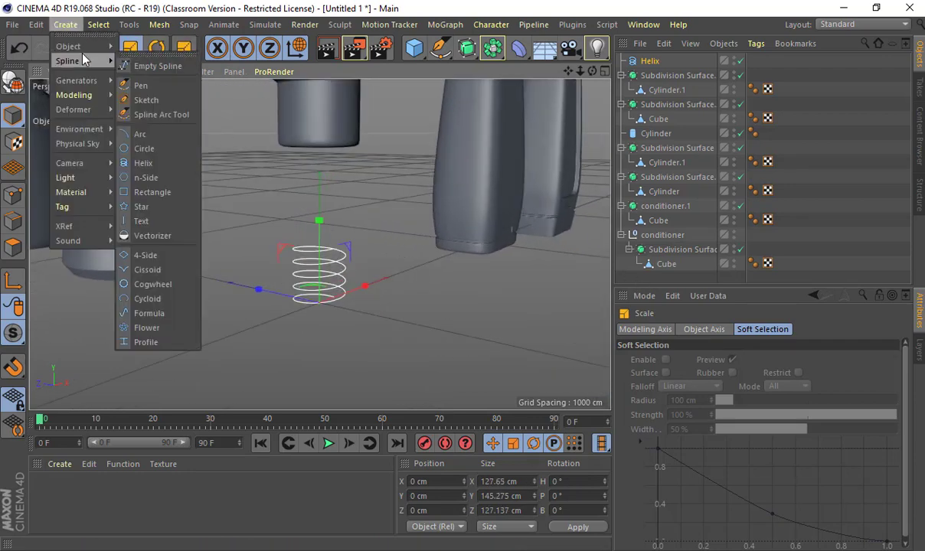
click(144, 148)
drag(337, 274, 467, 264)
drag(235, 314, 245, 312)
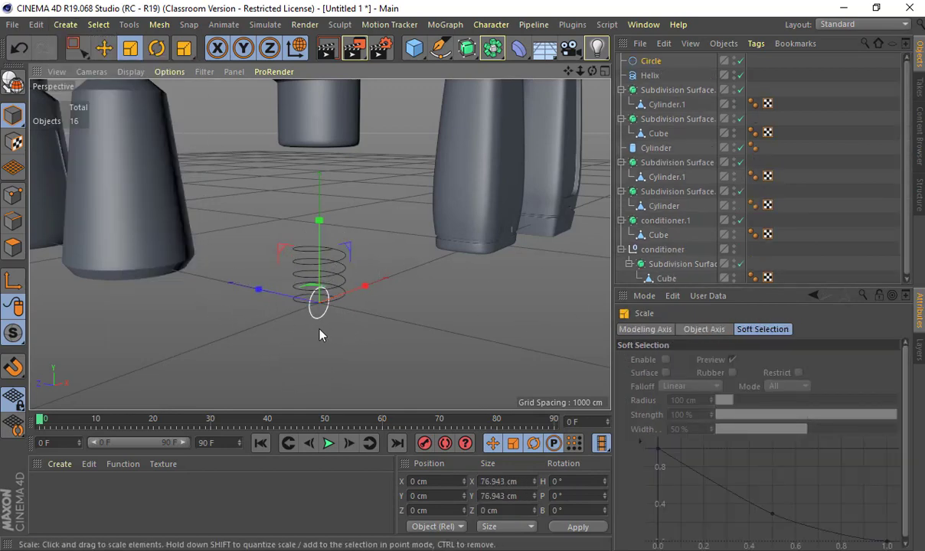
drag(318, 329, 30, 260)
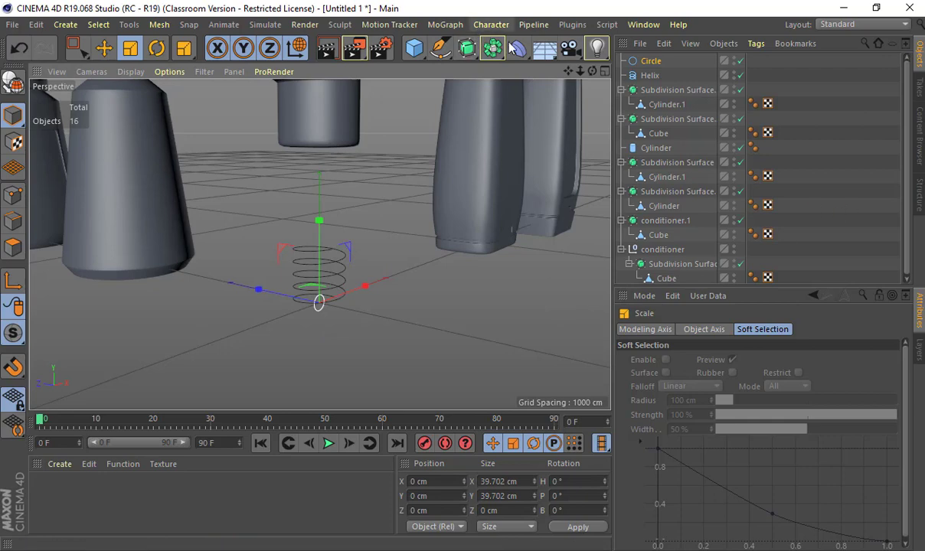
Step: Sweep the circle along the helix by nesting both splines under a new Sweep generator
drag(492, 47, 601, 86)
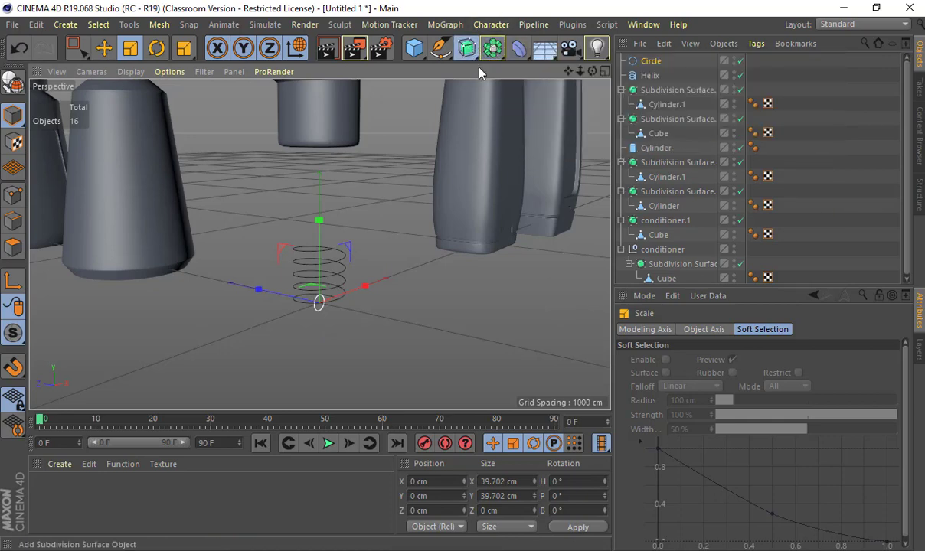
drag(466, 47, 531, 120)
drag(662, 76, 656, 61)
alt+drag(441, 199, 473, 151)
scroll(421, 220, up, 5)
Step: Stretch the helix to a height of about 223.5 cm and set its start and end radius to 20 cm
click(656, 89)
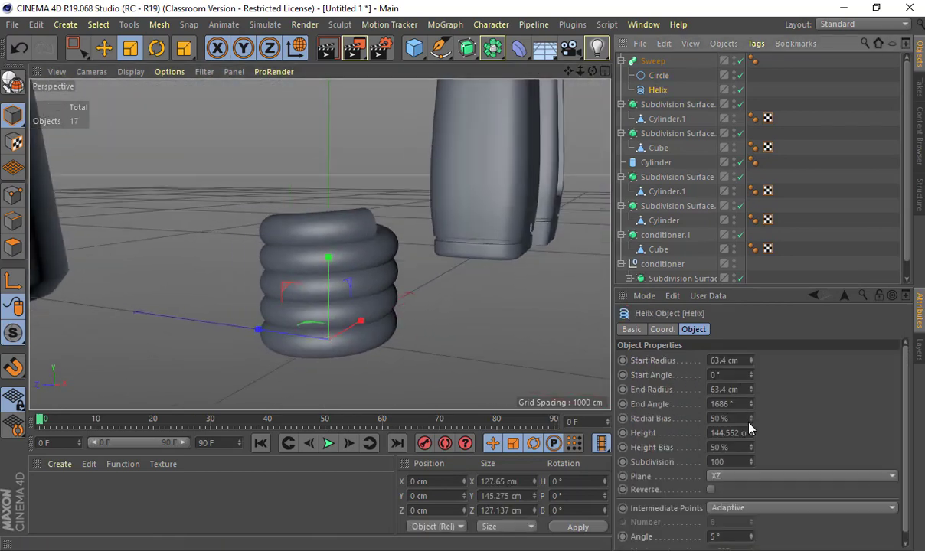
mouse_move(750, 433)
mouse_down()
mouse_move(751, 373)
mouse_move(751, 423)
mouse_up()
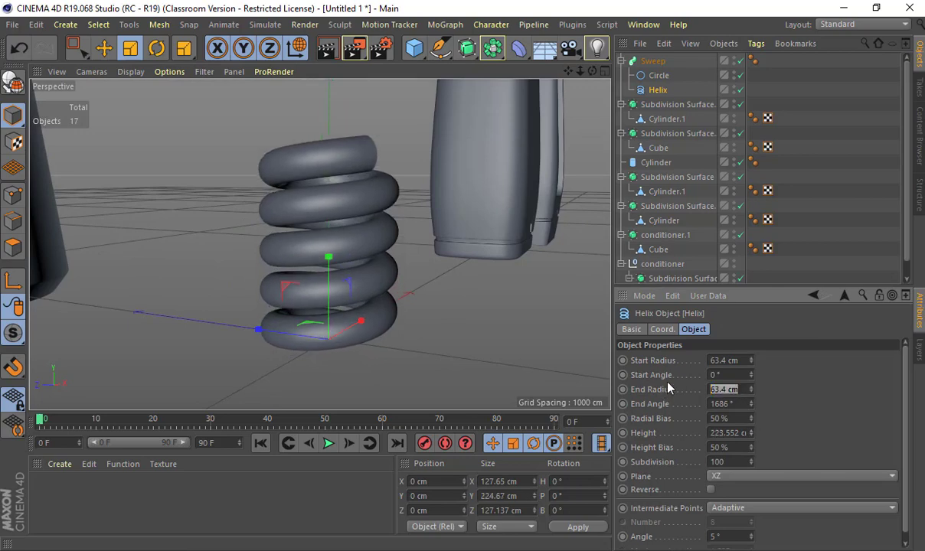
text(20)
double_click(736, 358)
text(20)
key(Return)
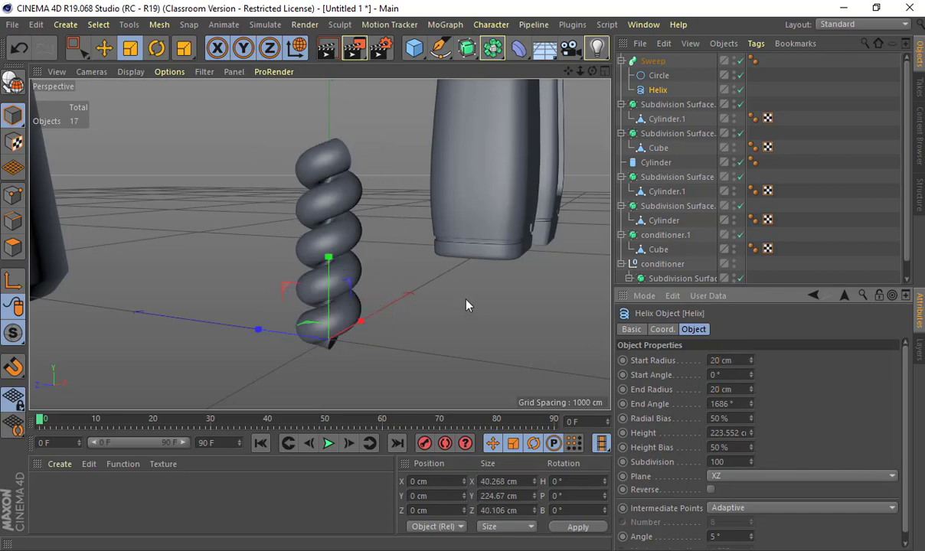
Step: Set the radius of the sweep's circle profile to 5 cm
click(658, 75)
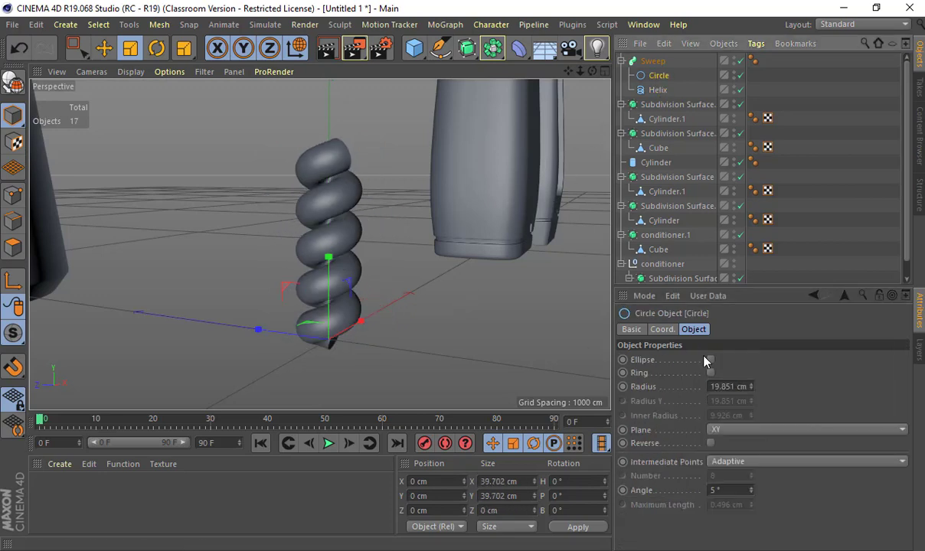
click(722, 386)
text(5)
key(Return)
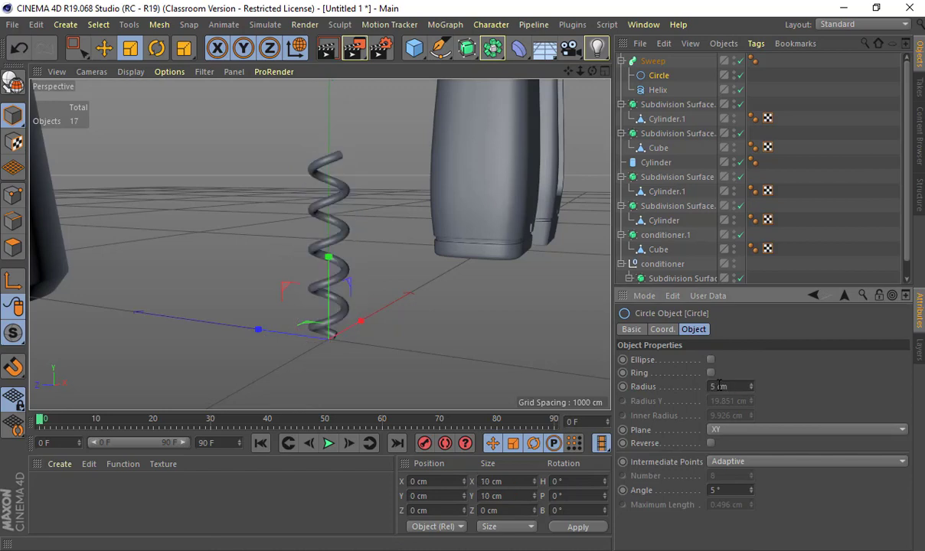
Step: Reduce the helix's height to about 55.5 cm and set its start and end radius to 50 cm
click(658, 89)
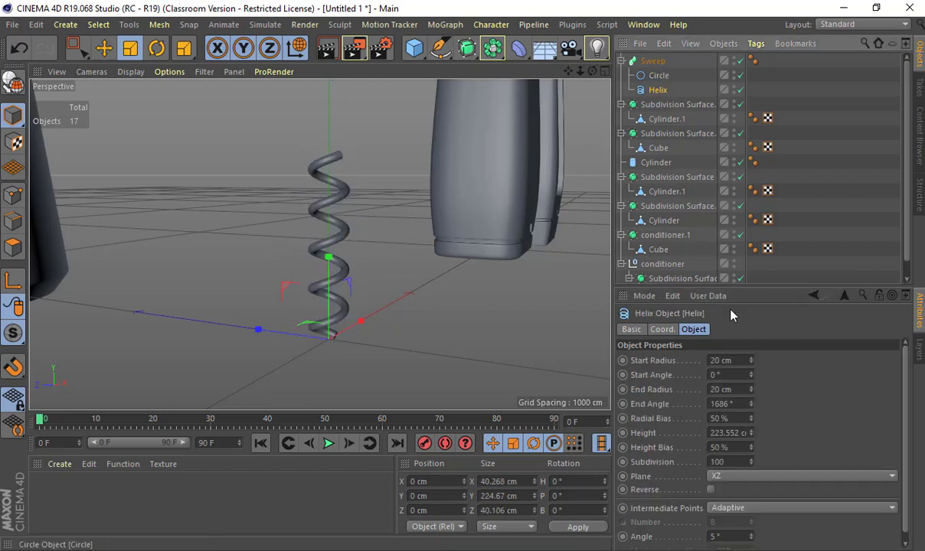
drag(753, 436, 753, 485)
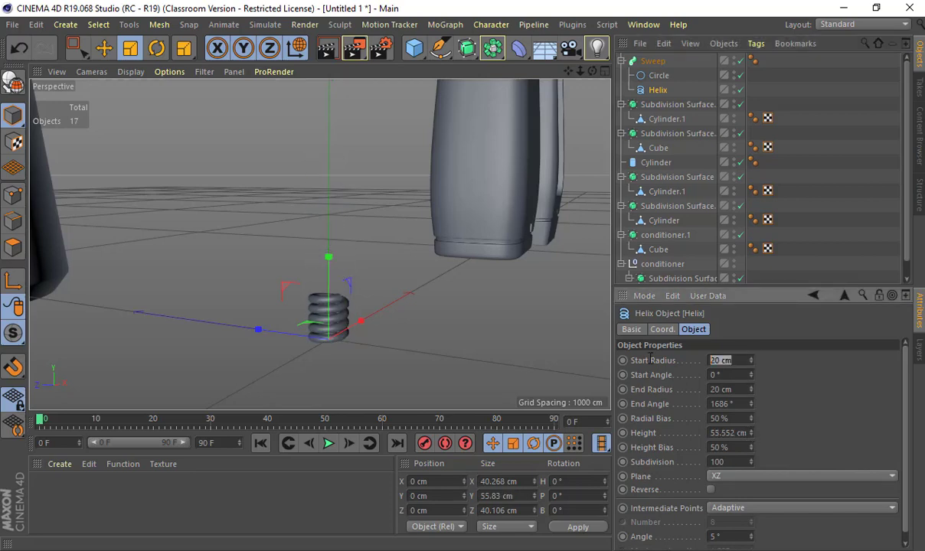
text(50)
key(Tab)
key(Tab)
text(50)
key(Tab)
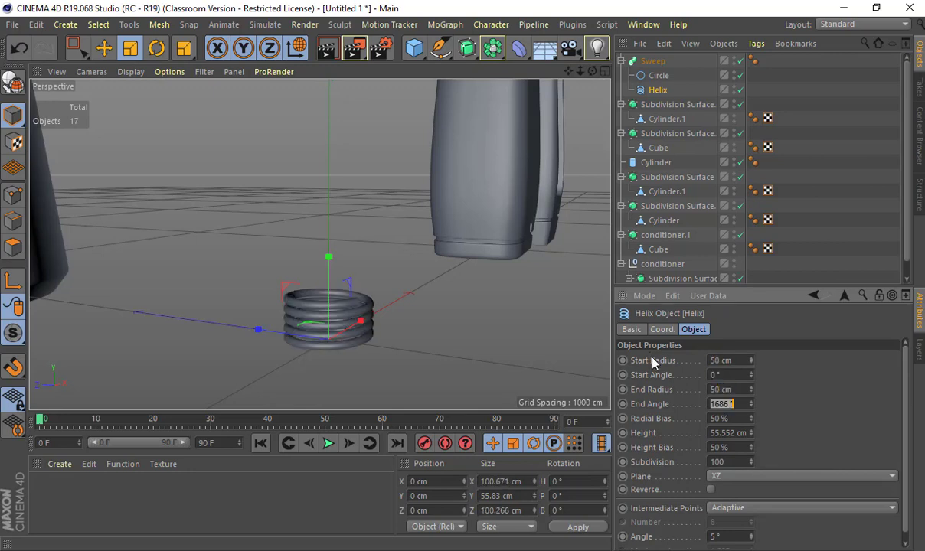
alt+drag(356, 244, 398, 294)
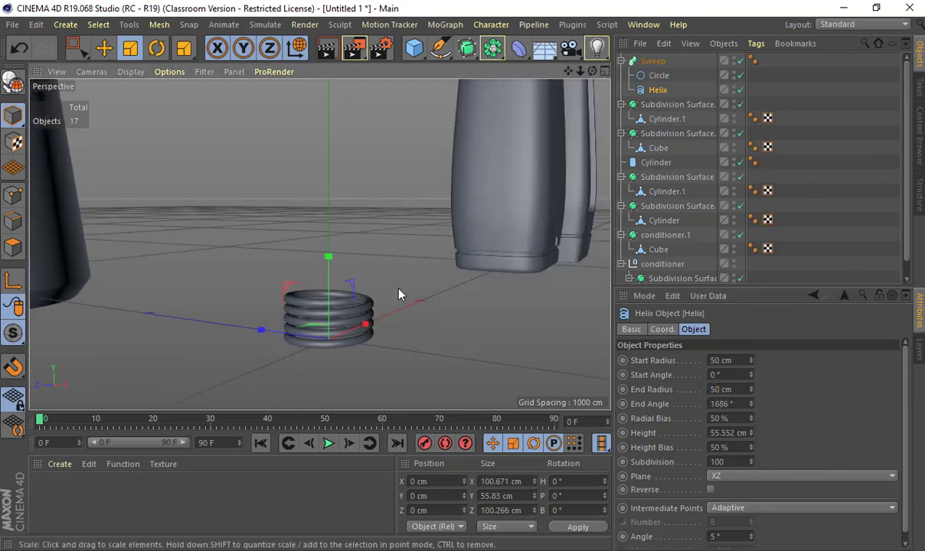
alt+right_drag(398, 294, 417, 258)
alt+middle_drag(418, 258, 421, 199)
alt+drag(421, 199, 343, 215)
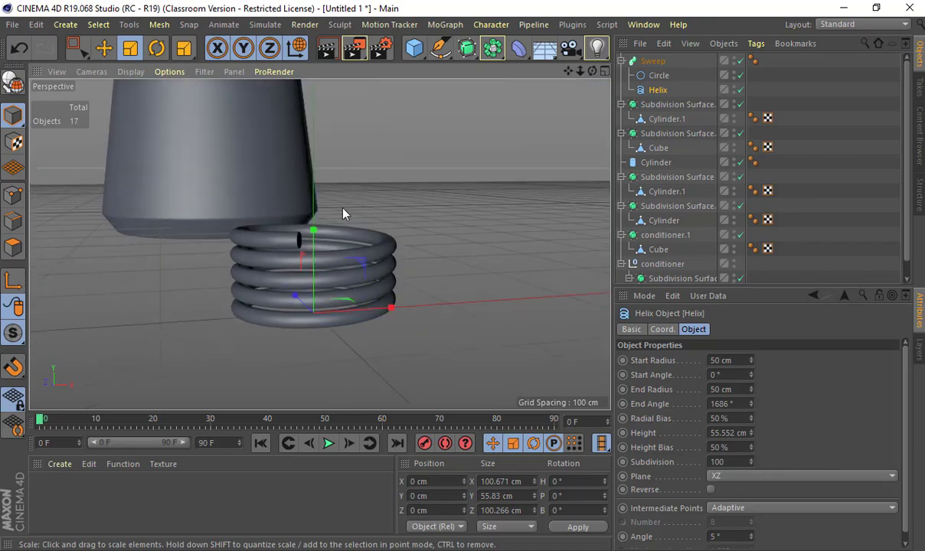
alt+right_drag(343, 215, 325, 217)
alt+drag(324, 217, 332, 190)
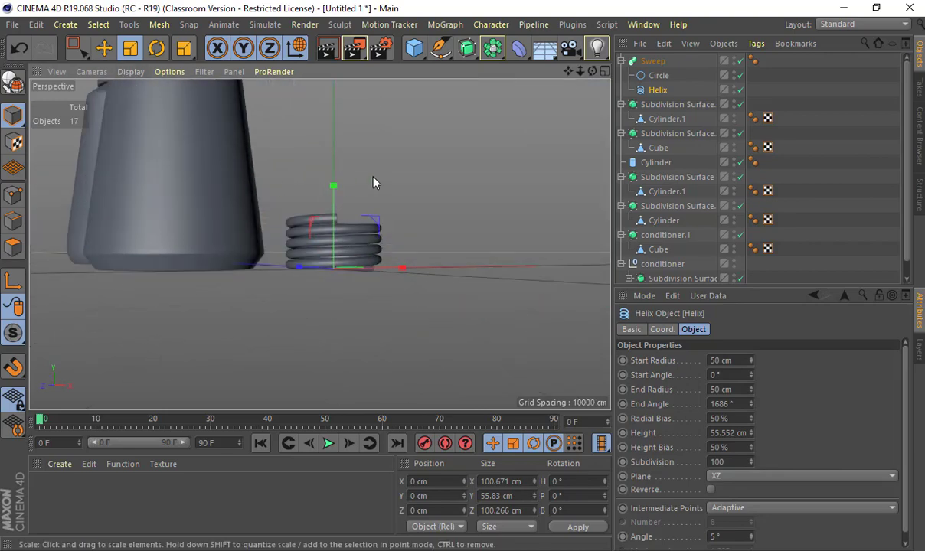
Step: Switch to the browser, search Google Images for "bad 3d models" and enlarge the bad little boy cartoon model
key(alt+Tab)
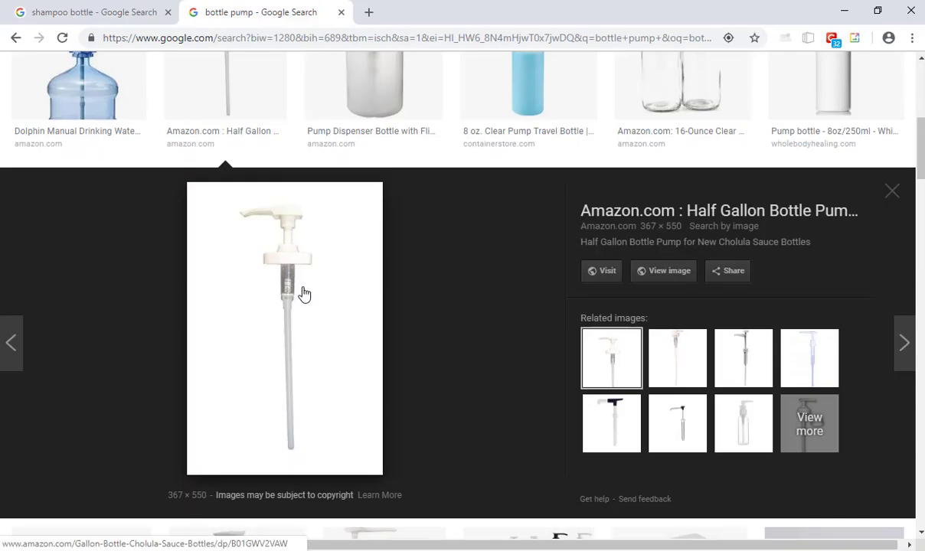
scroll(303, 290, up, 5)
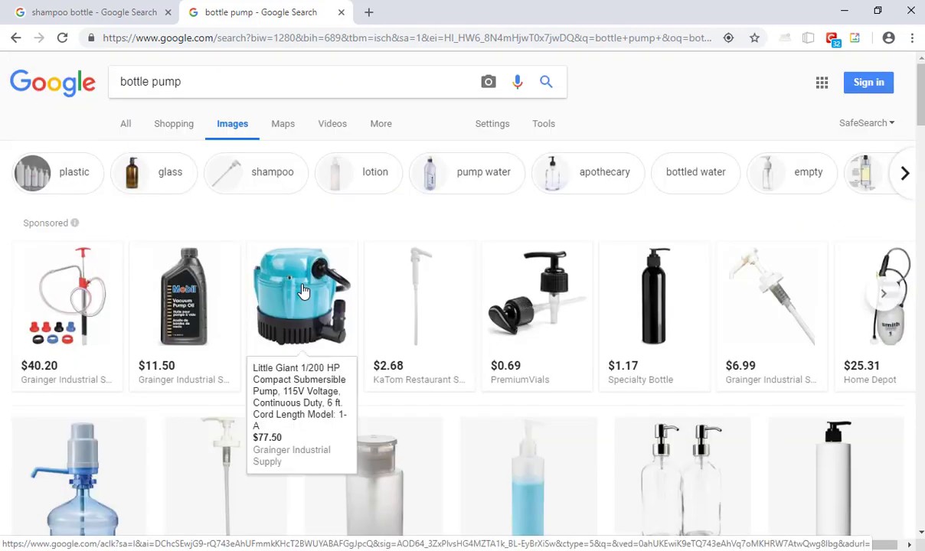
drag(186, 83, 74, 86)
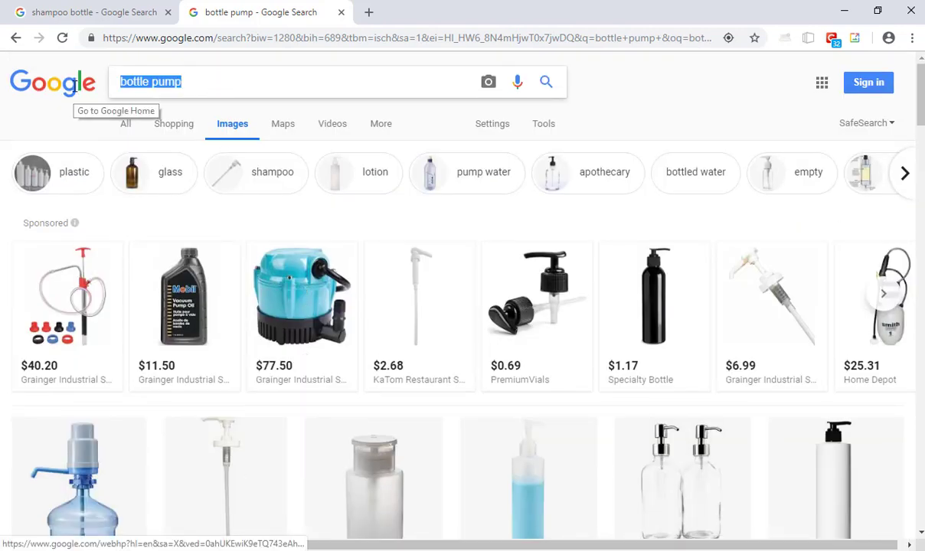
text(low)
key(BackSpace)
key(BackSpace)
key(BackSpace)
text(bad 3)
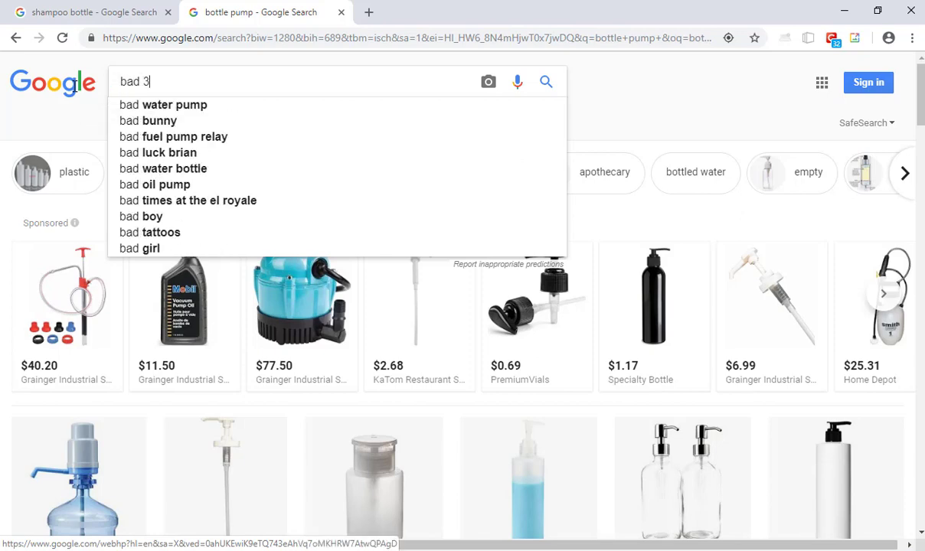
text(d models)
key(Return)
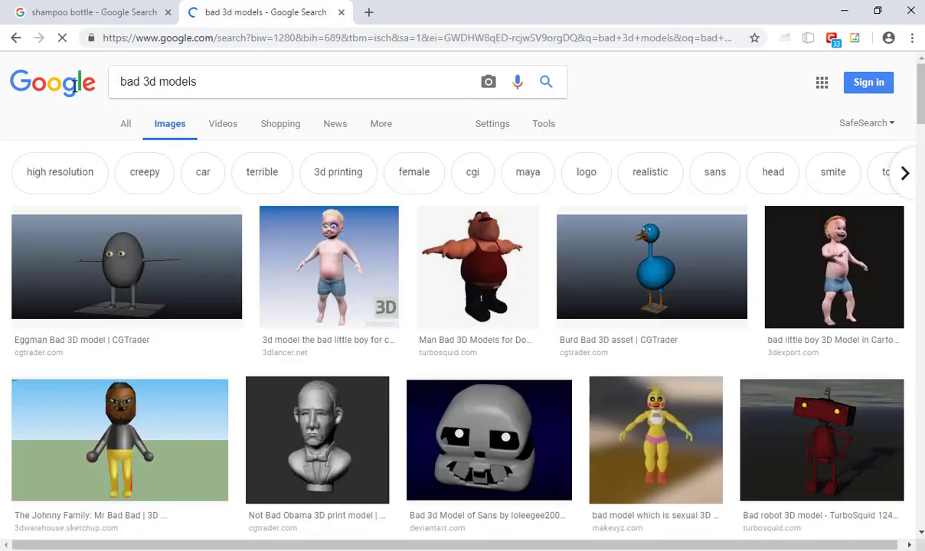
click(318, 238)
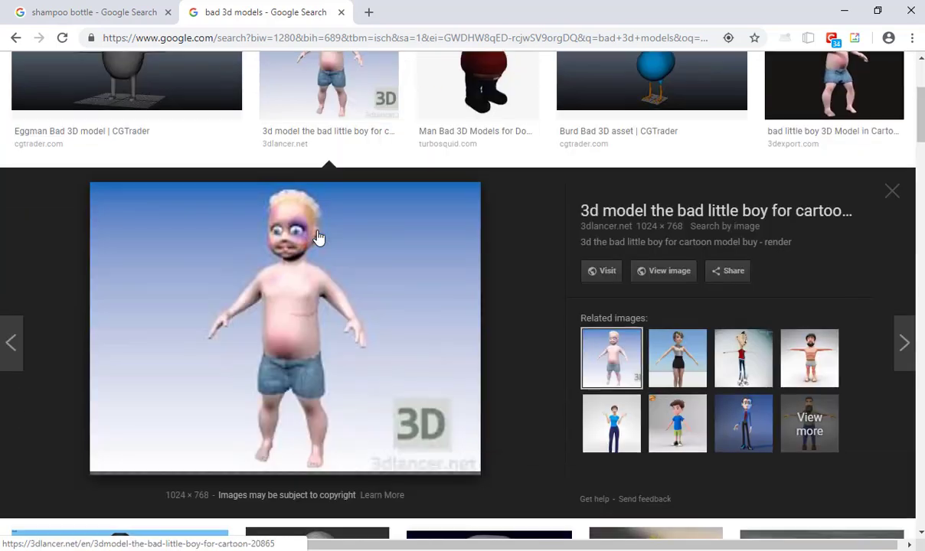
scroll(423, 238, up, 3)
Step: Extend the image search to "bad 3d models product" and enlarge the Boneless Pizza picture
click(346, 86)
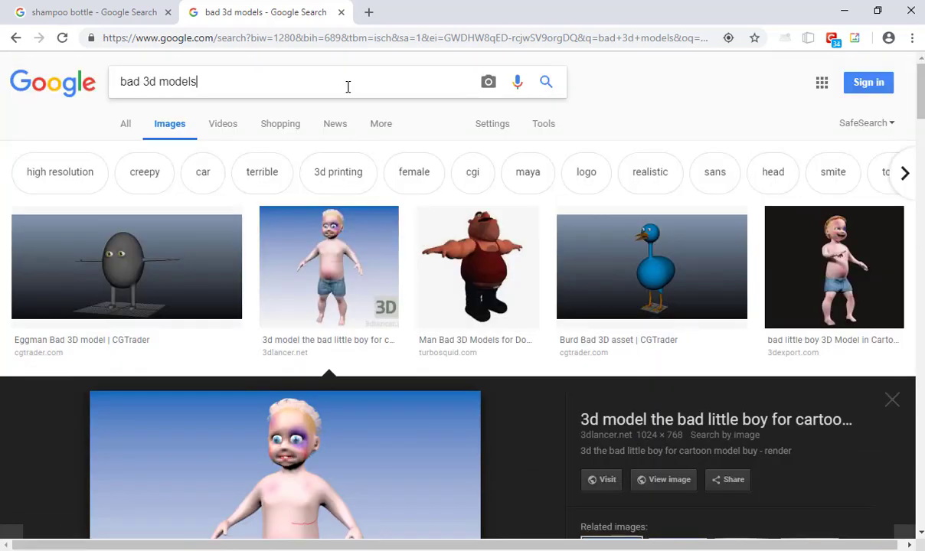
text(product)
key(Return)
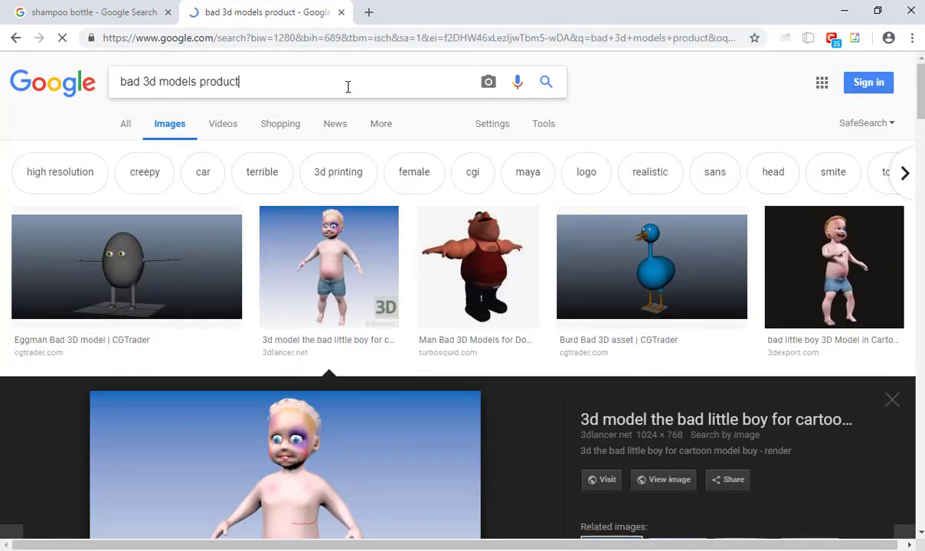
click(88, 257)
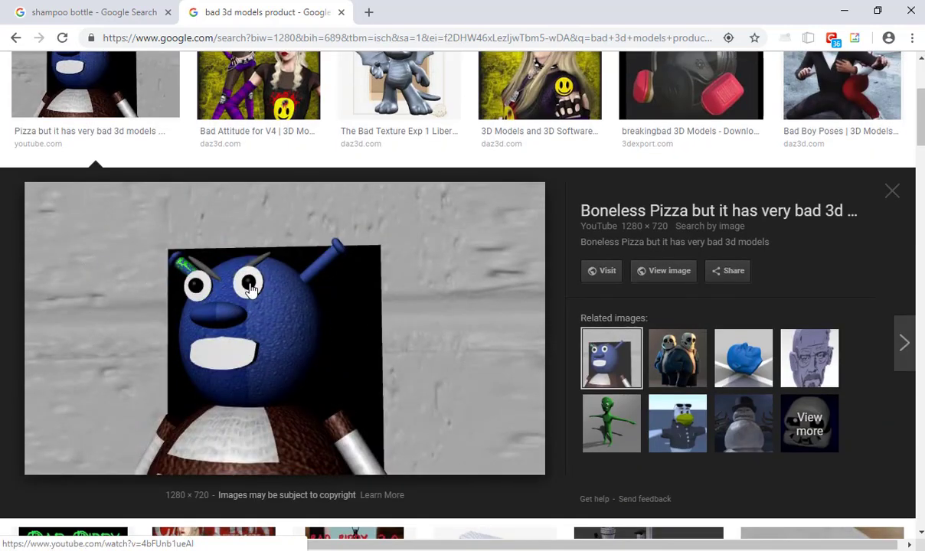
Step: Enlarge the Bad Texture Exp 1 Liberace and breakingbad mask pictures and look through the further image results
scroll(292, 326, up, 2)
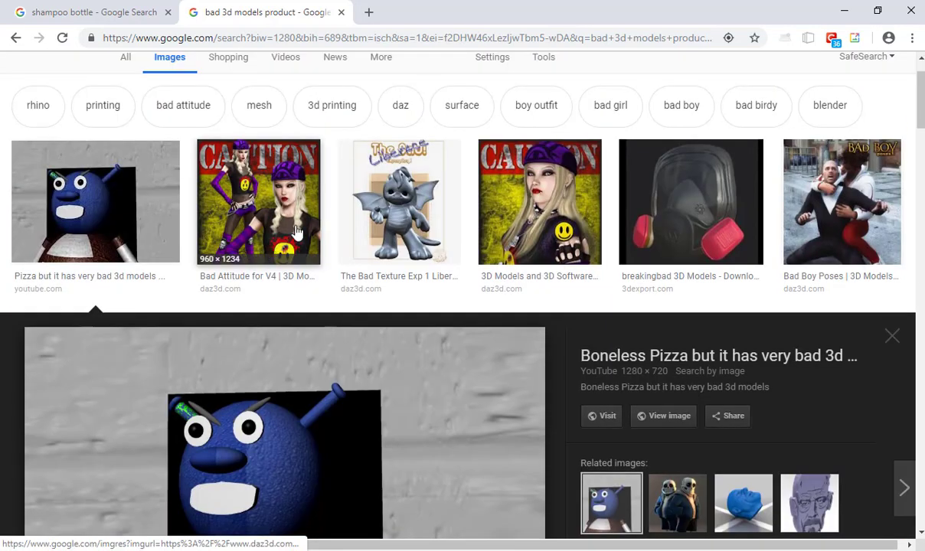
click(391, 196)
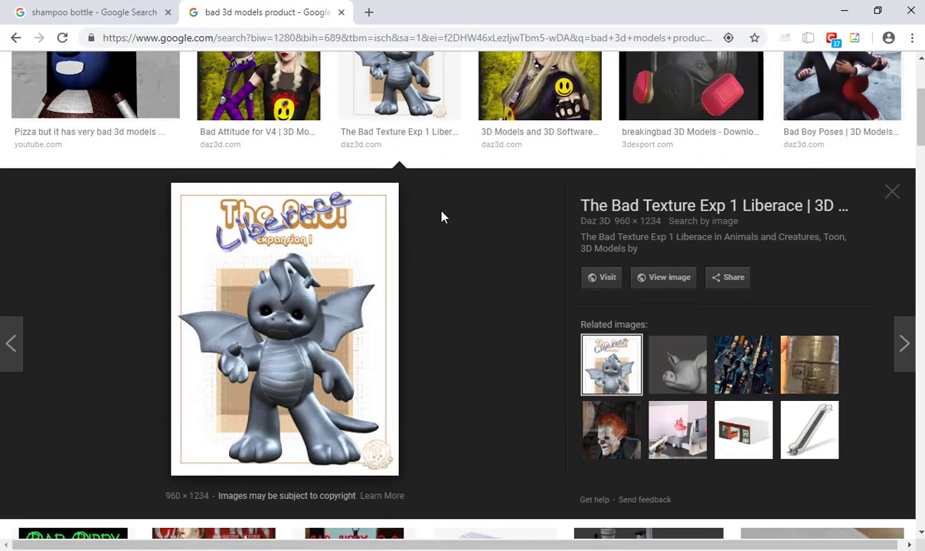
scroll(442, 214, up, 1)
click(674, 140)
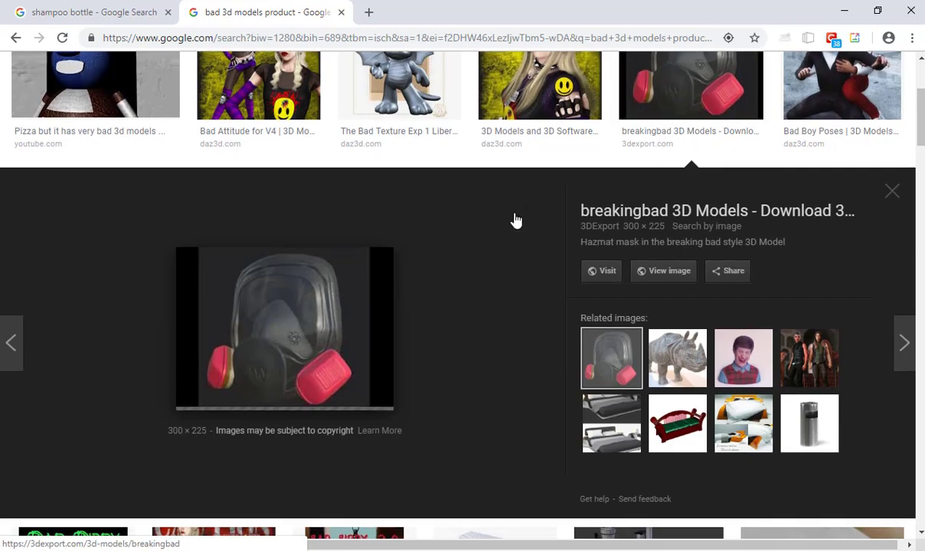
scroll(514, 220, down, 5)
scroll(559, 244, down, 3)
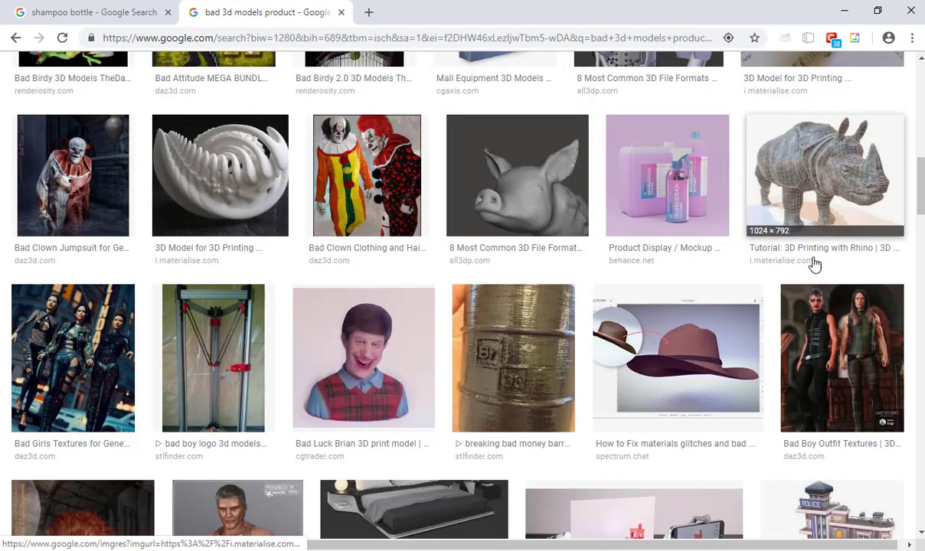
Step: Search Google Images for "bad topology" and enlarge the Curved mesh topology picture of the guitar body
scroll(426, 232, down, 3)
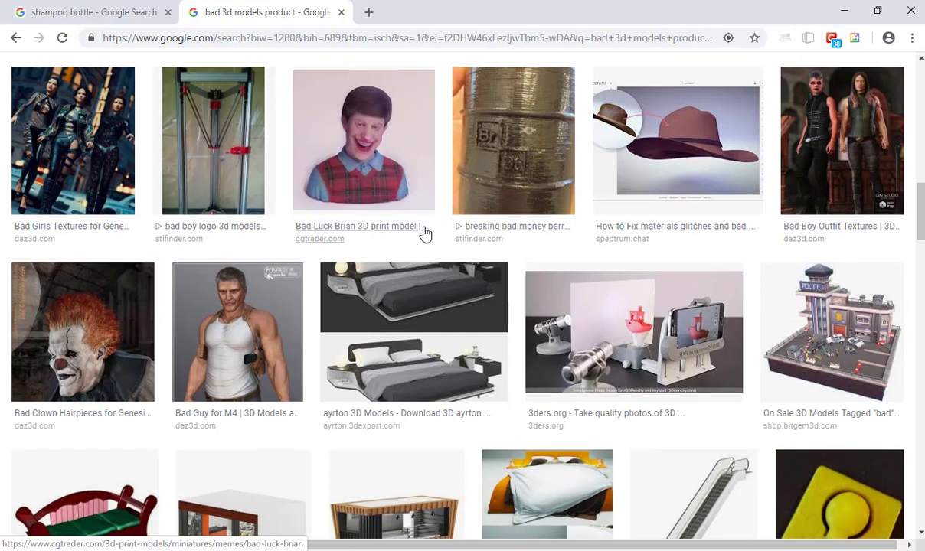
scroll(425, 234, up, 10)
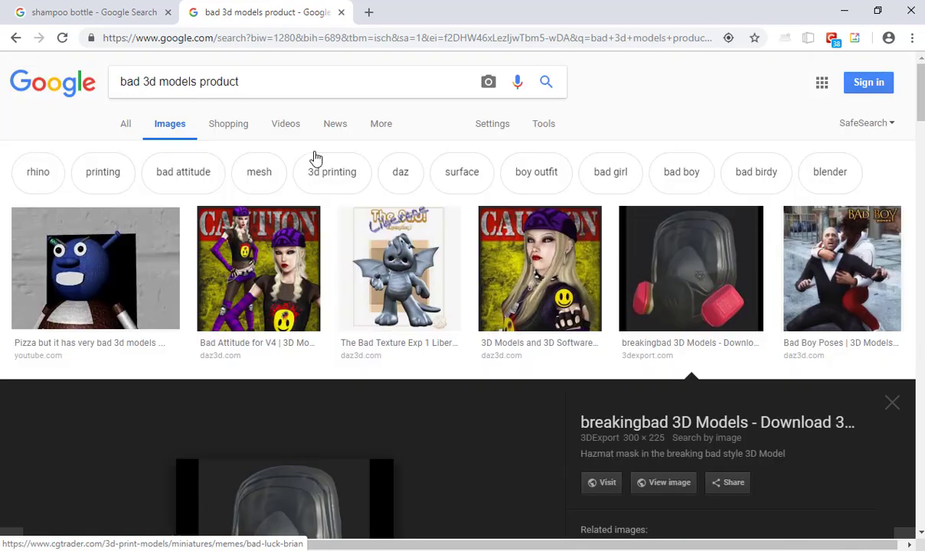
triple_click(260, 88)
text(bad t)
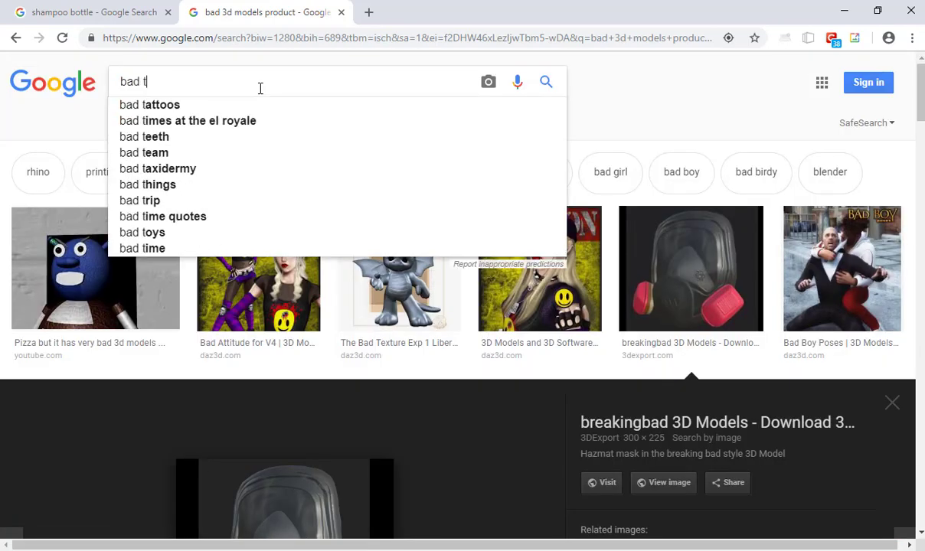
text(opology)
key(Return)
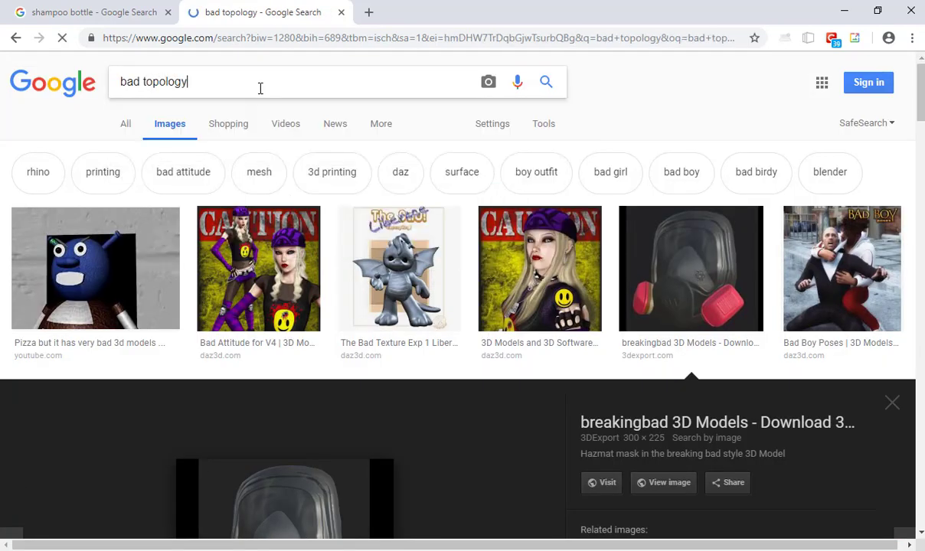
scroll(385, 231, down, 5)
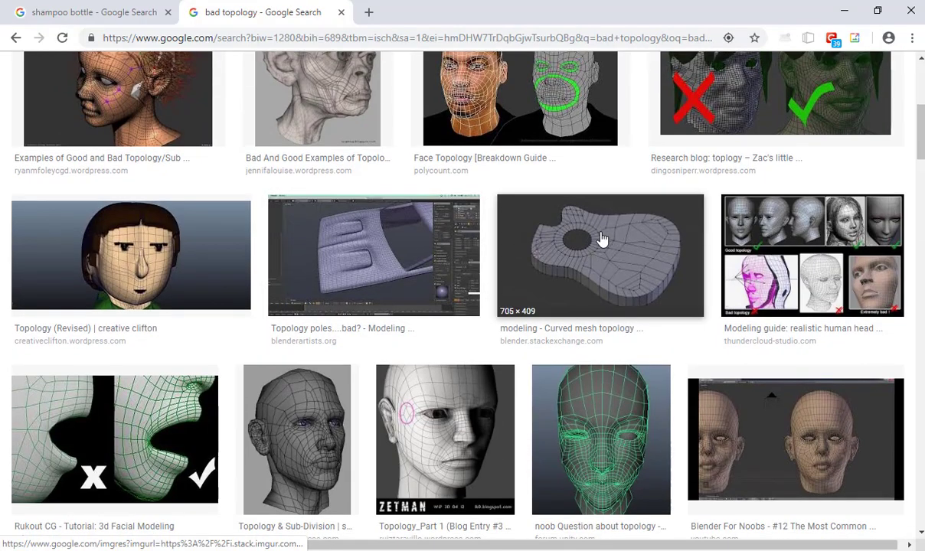
click(599, 242)
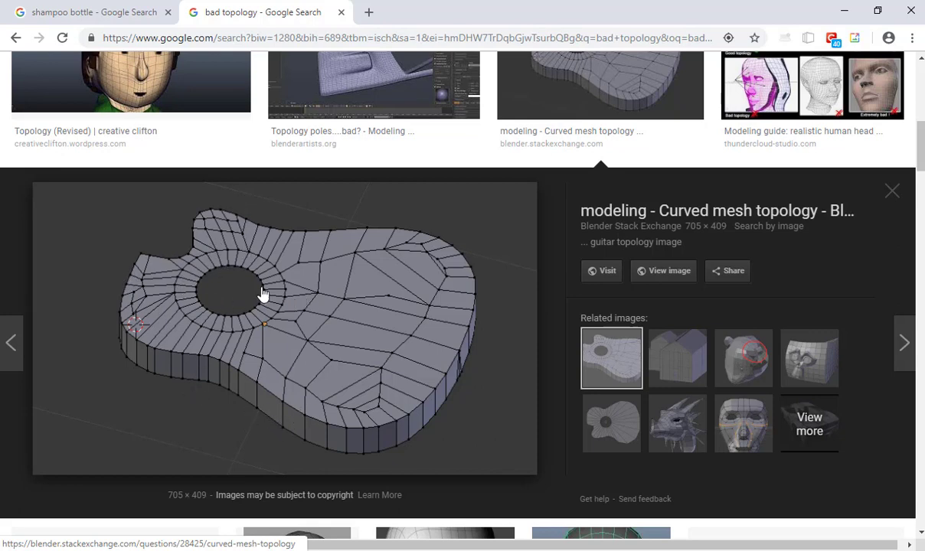
Step: View the related images of the flat guitar mesh, the Blender Manual Knife Tool mask and the dragon head
click(634, 432)
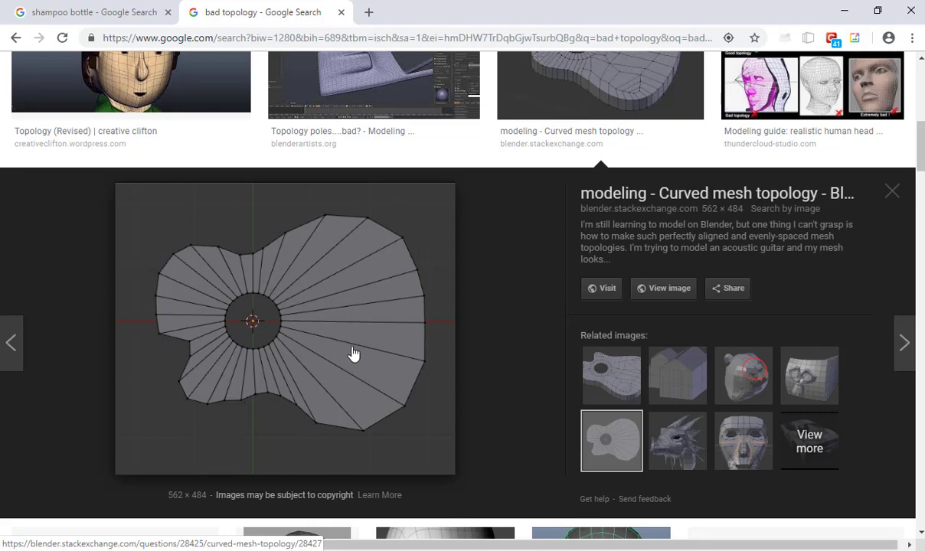
click(821, 378)
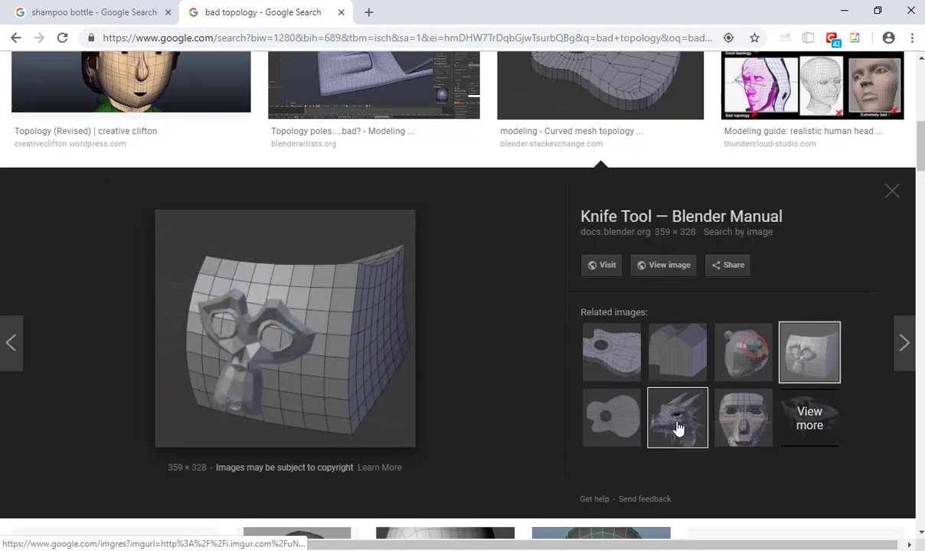
click(679, 416)
scroll(617, 272, down, 2)
scroll(617, 272, up, 6)
scroll(582, 283, down, 7)
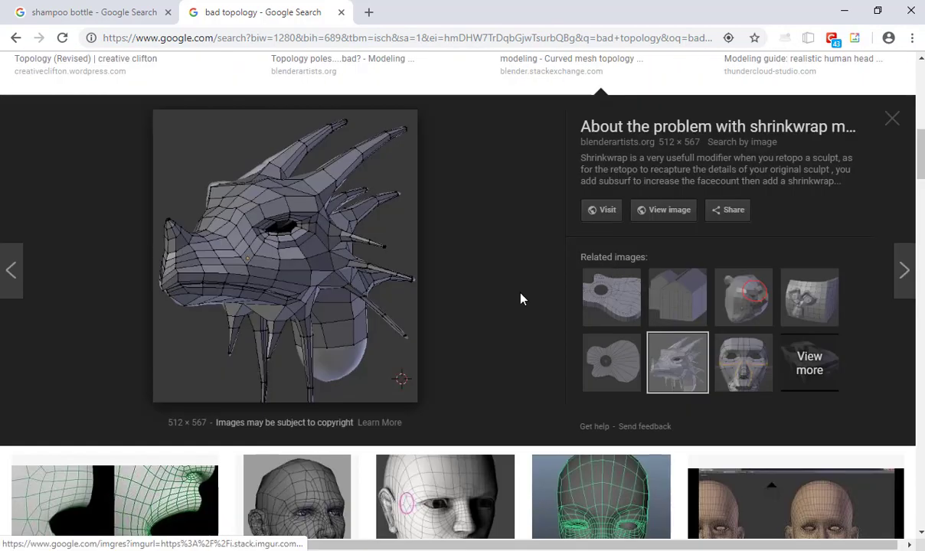
Step: Enlarge the Rukout CG mouth comparison, the Edgeloops and Poles face tutorial and the annotated penguin mesh
click(136, 323)
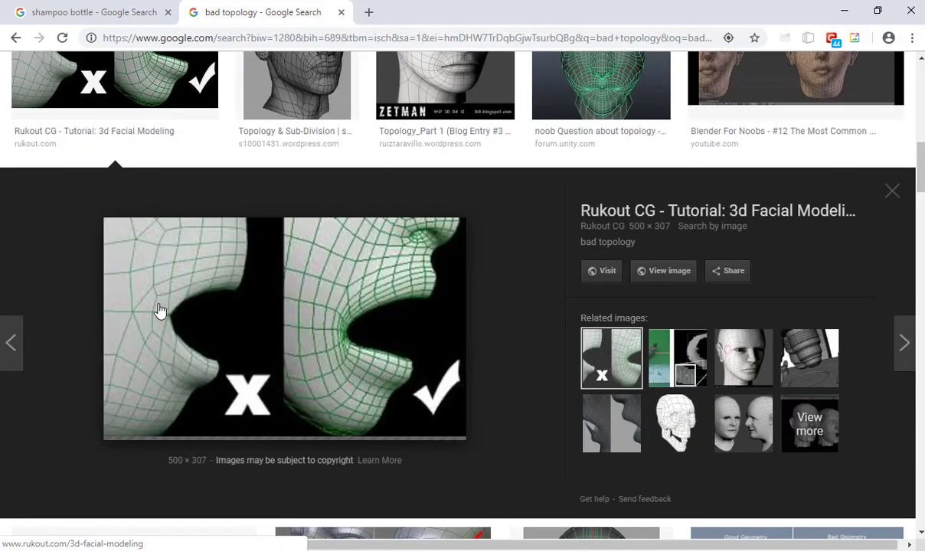
scroll(365, 272, down, 3)
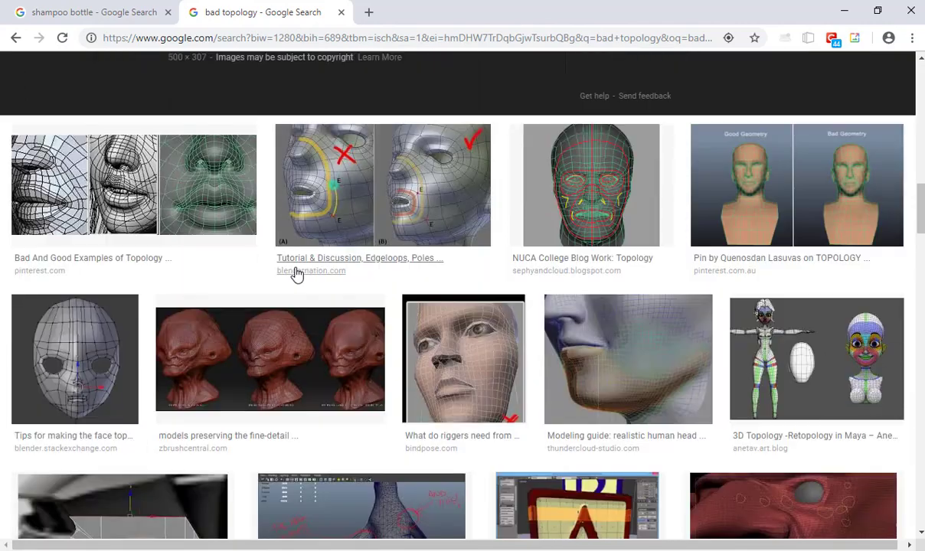
click(415, 158)
scroll(427, 264, down, 3)
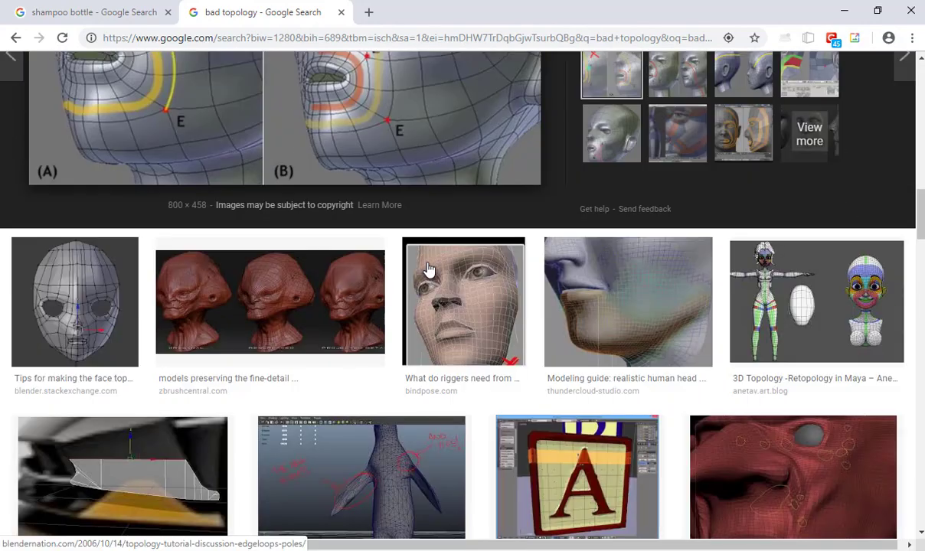
scroll(428, 270, down, 3)
click(392, 346)
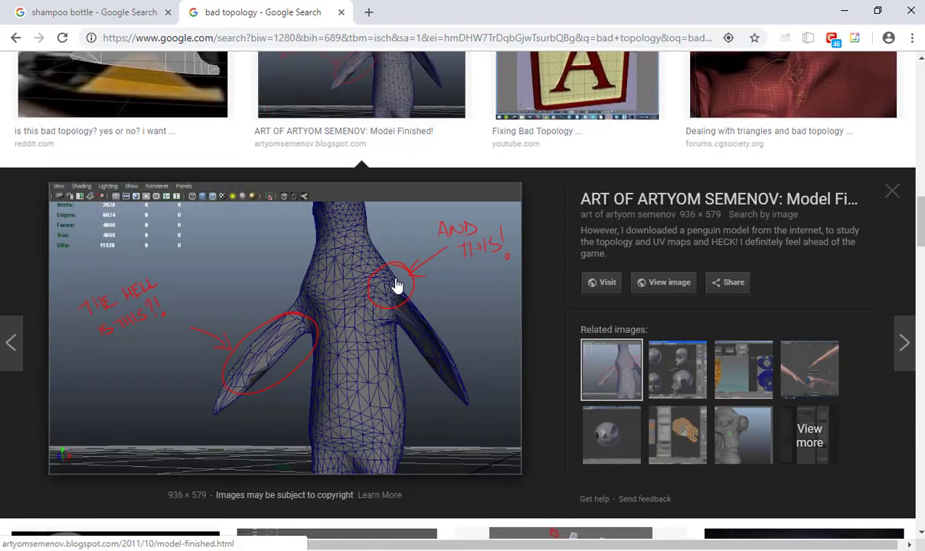
Step: Extend the image search to "bad topology car" and enlarge the NURBS topology and critical evaluation picture
scroll(392, 336, down, 3)
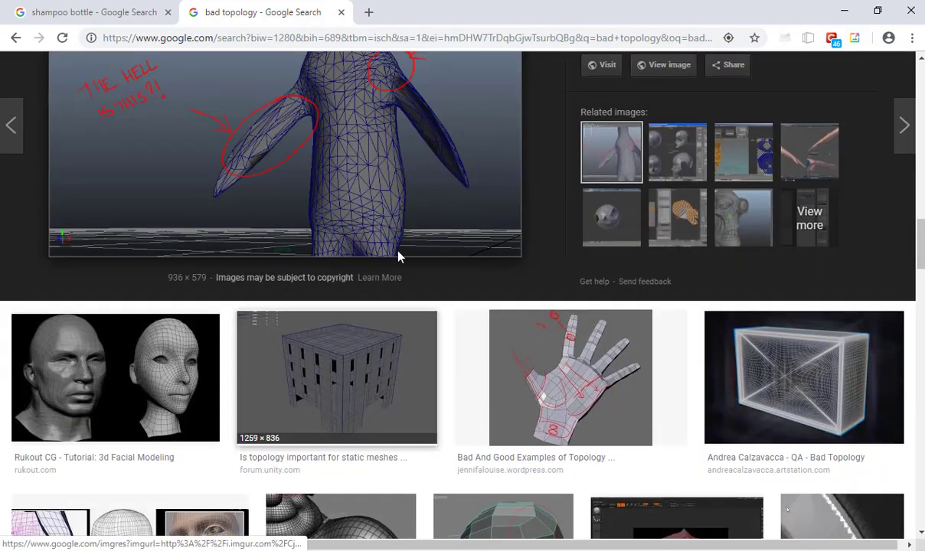
scroll(417, 181, down, 3)
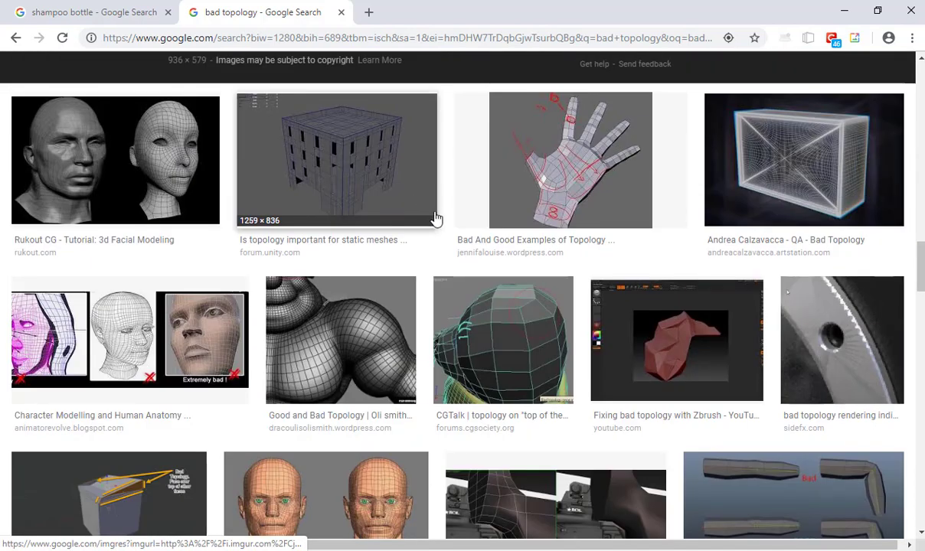
scroll(536, 245, down, 3)
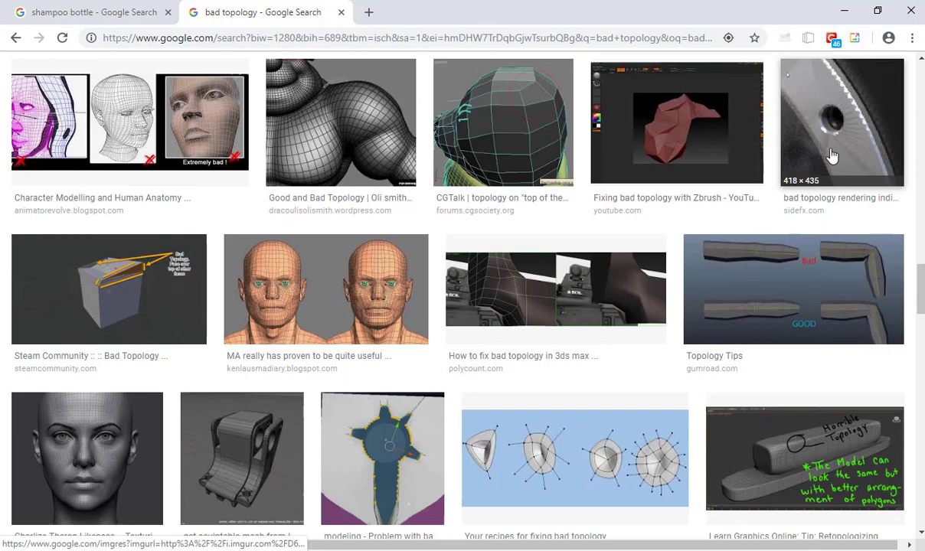
scroll(484, 225, down, 2)
scroll(484, 225, up, 15)
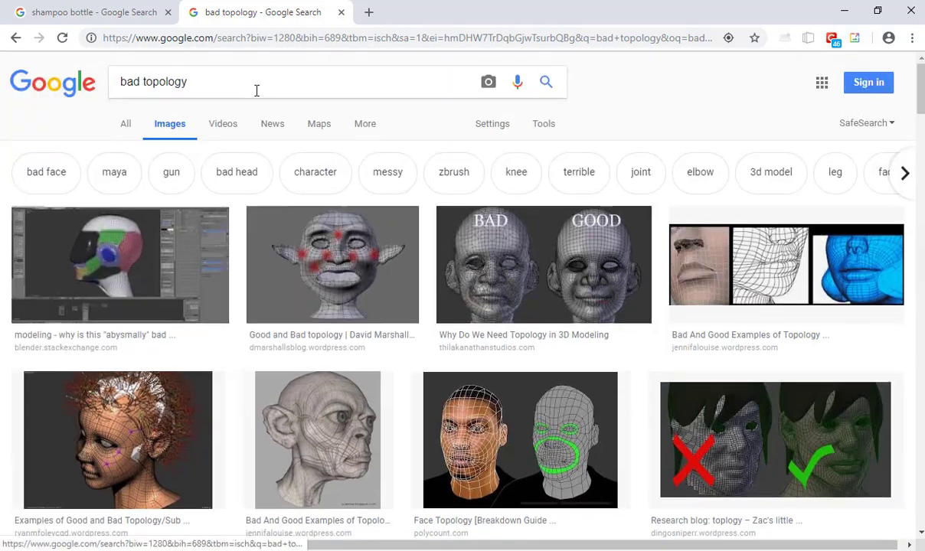
drag(256, 91, 28, 63)
key(End)
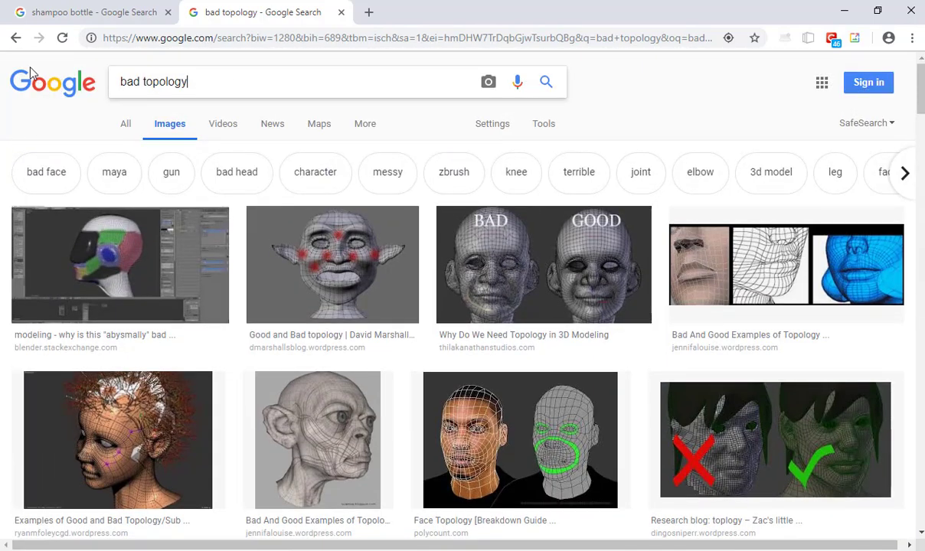
text(car)
key(Return)
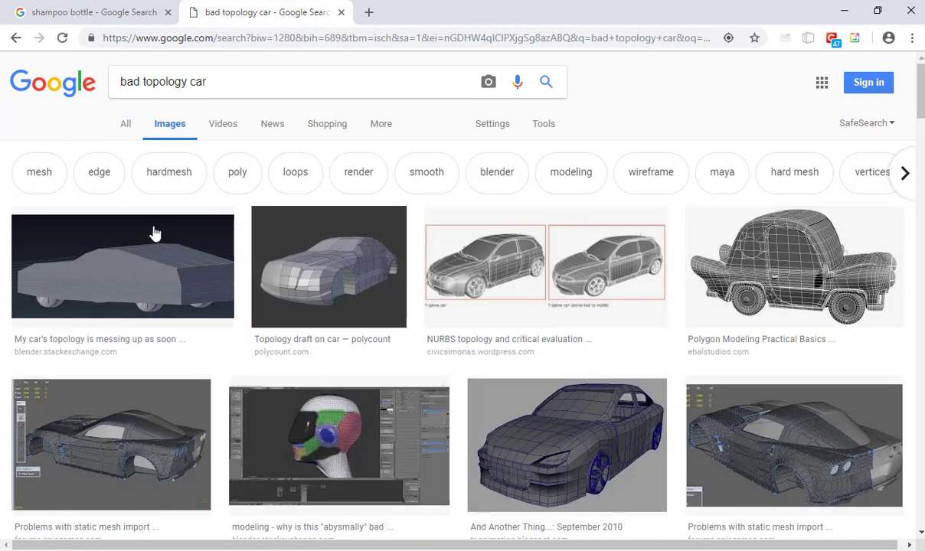
click(551, 266)
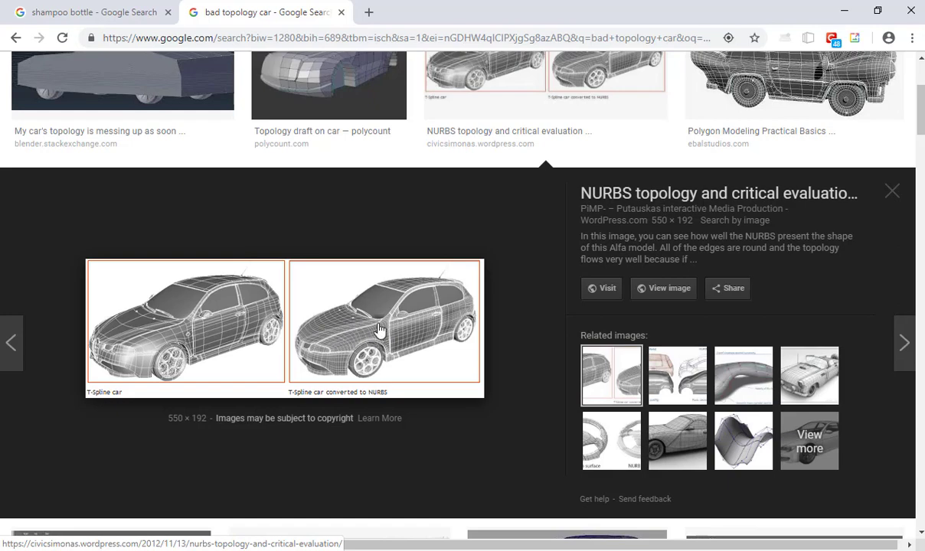
Step: Enlarge the And Another Thing car mesh, the Wireframe examples convertible and the BMW turbo smooth comparison
scroll(381, 330, down, 3)
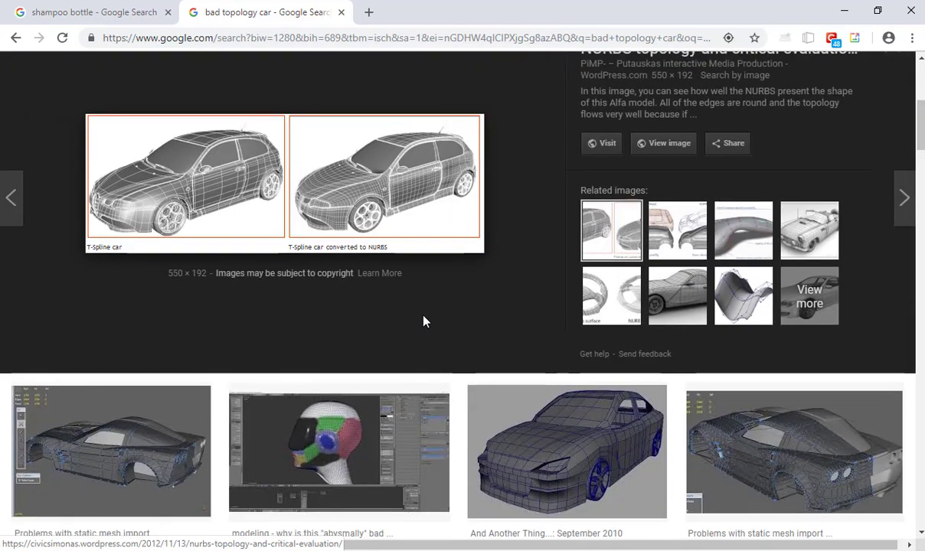
click(554, 373)
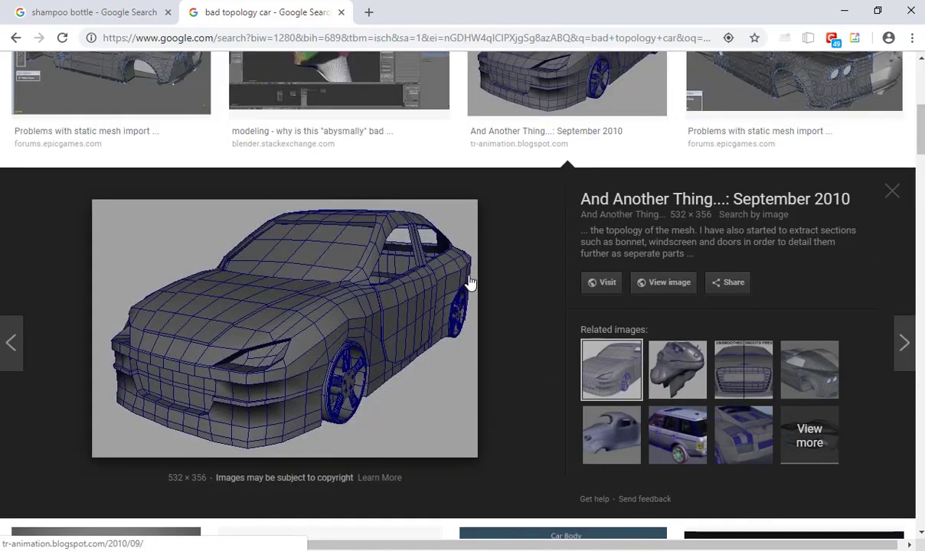
scroll(327, 364, down, 4)
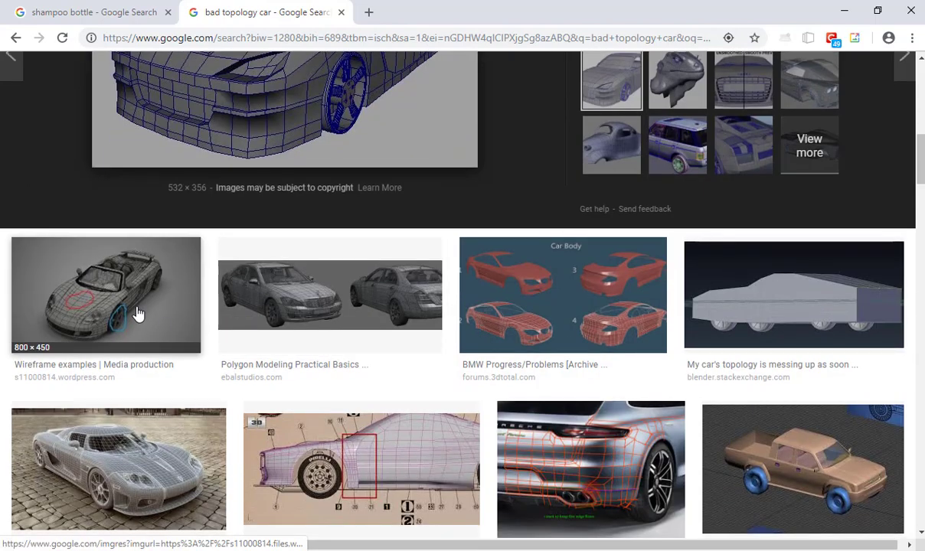
click(138, 314)
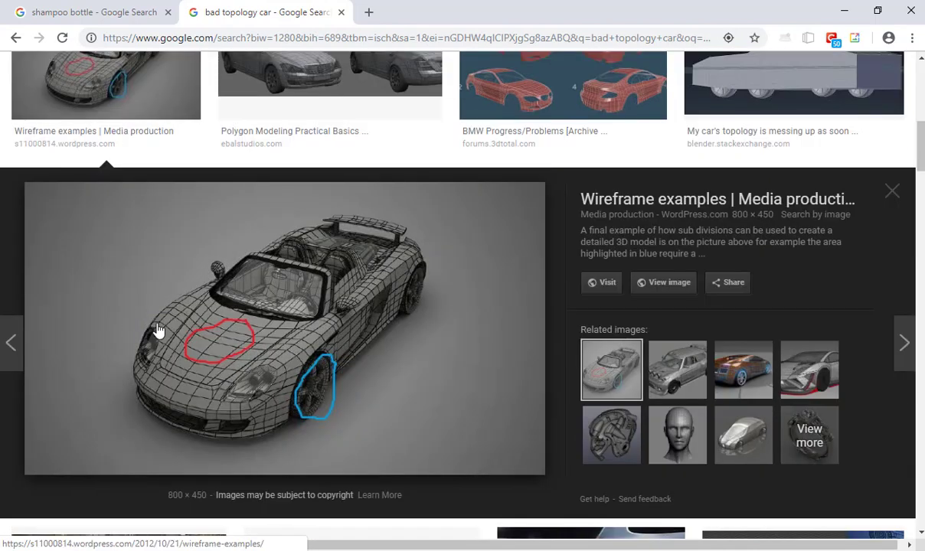
scroll(200, 330, down, 5)
scroll(462, 265, down, 2)
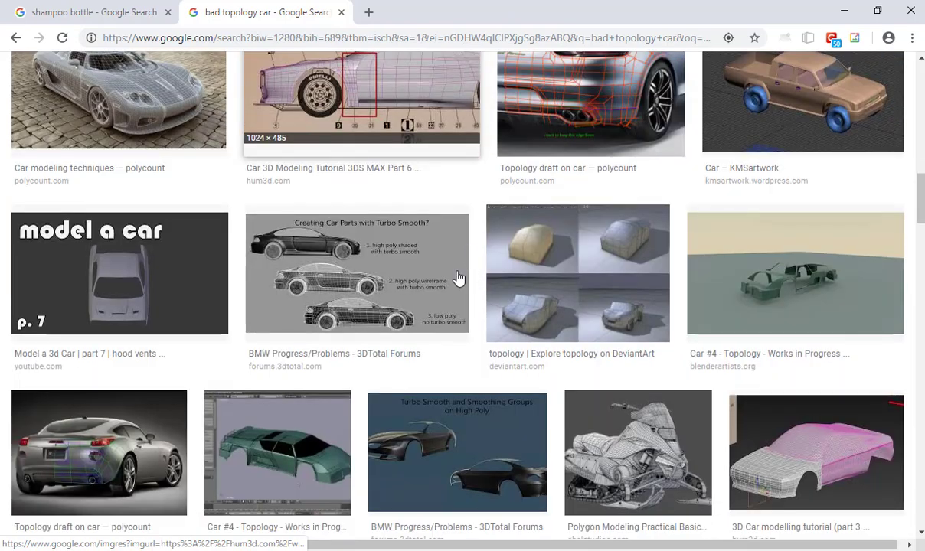
click(394, 279)
Step: Enlarge the Topology Guides can lid picture and view its related headphones and lens mesh images
scroll(442, 288, down, 4)
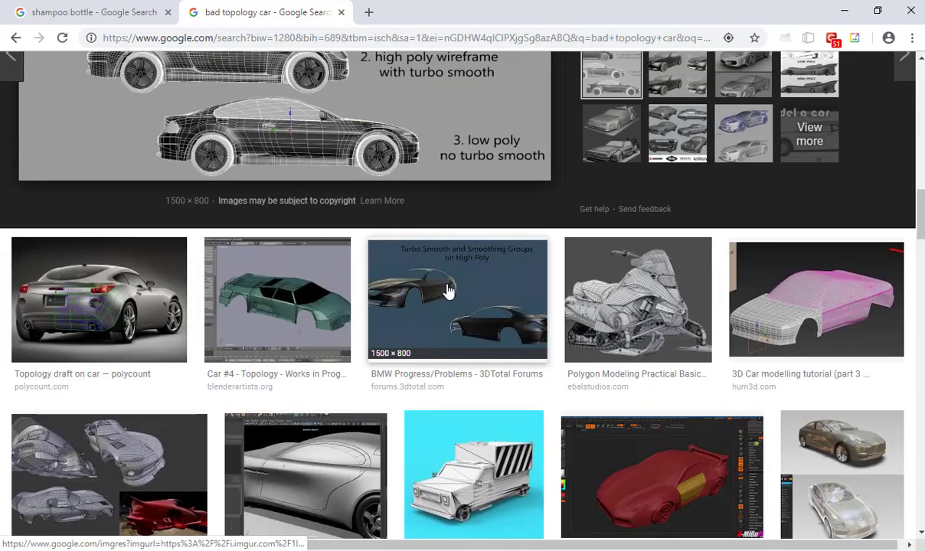
scroll(447, 290, down, 3)
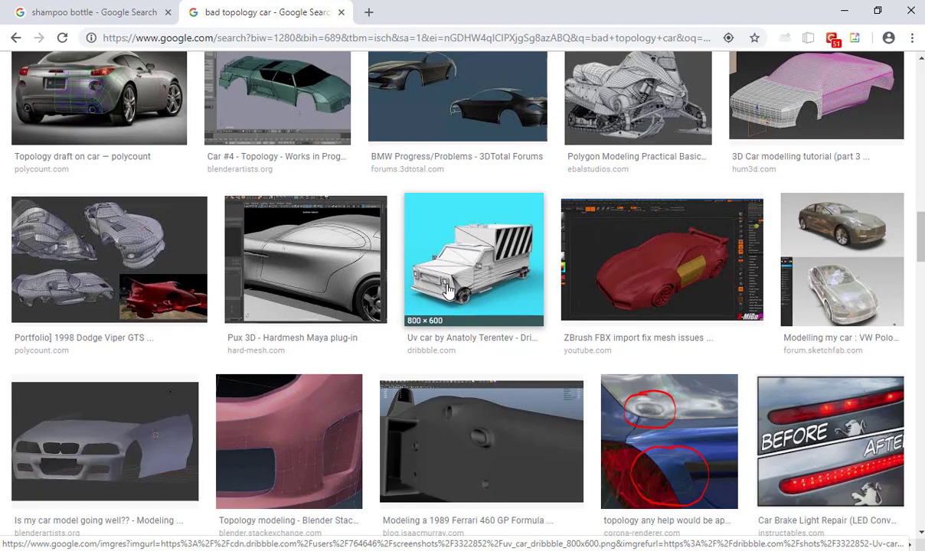
scroll(450, 288, down, 2)
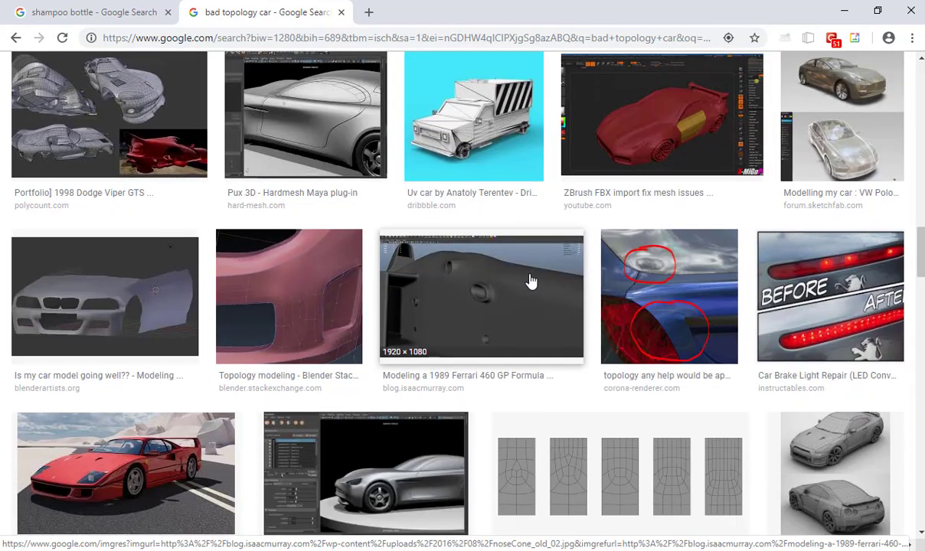
scroll(361, 324, down, 9)
scroll(589, 245, up, 4)
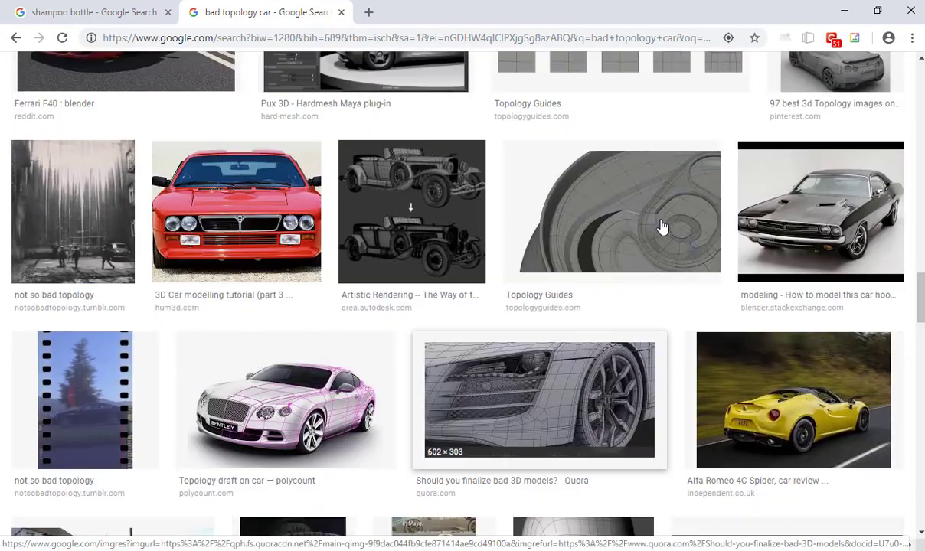
click(666, 227)
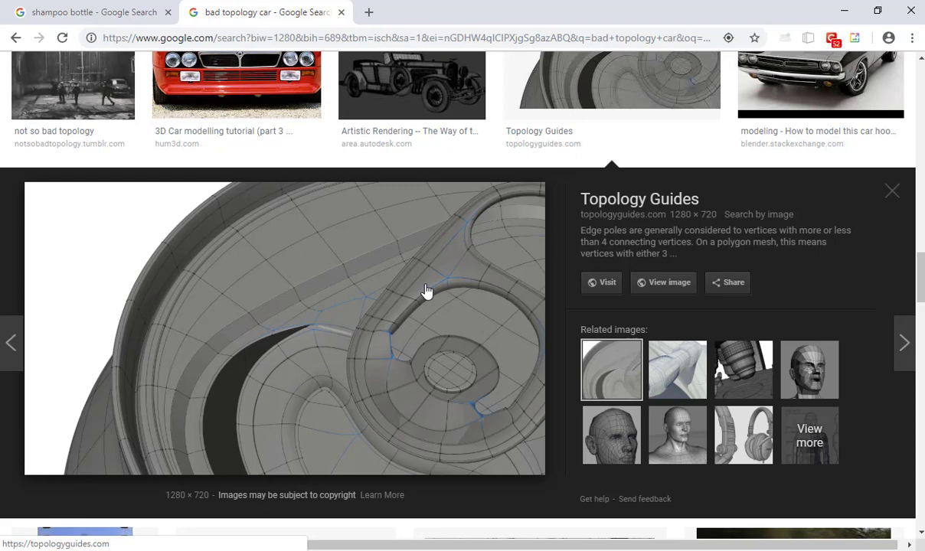
click(726, 424)
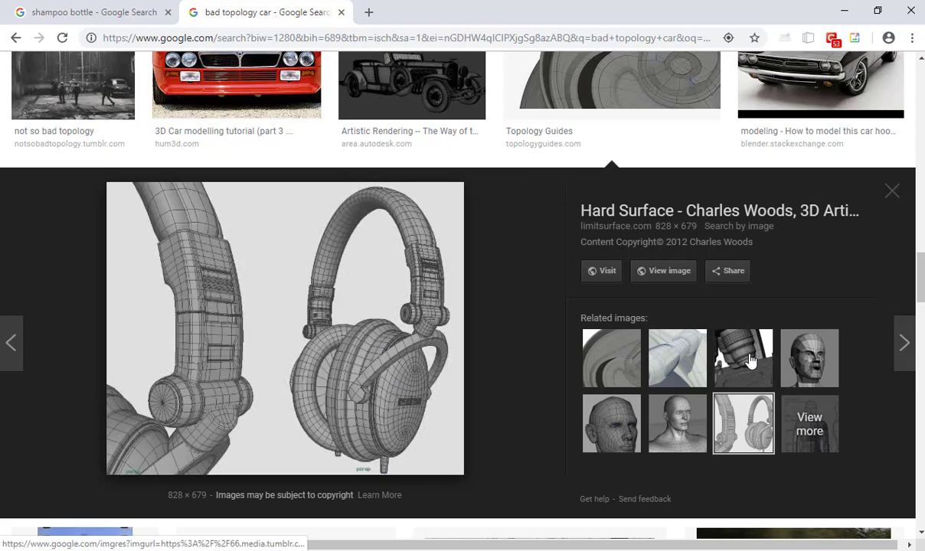
click(718, 343)
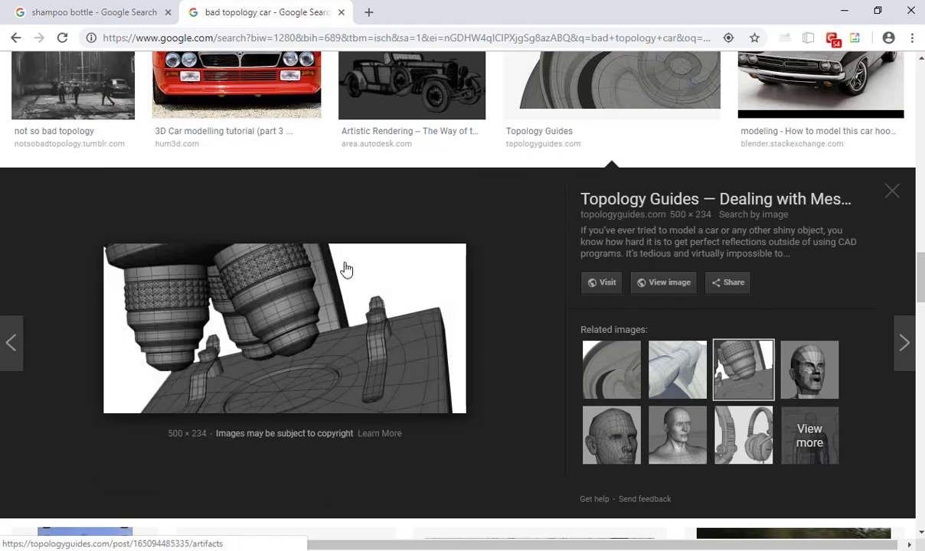
Step: Open the full set of related topology images and enlarge the New to this mesh from The Student Animator
click(825, 431)
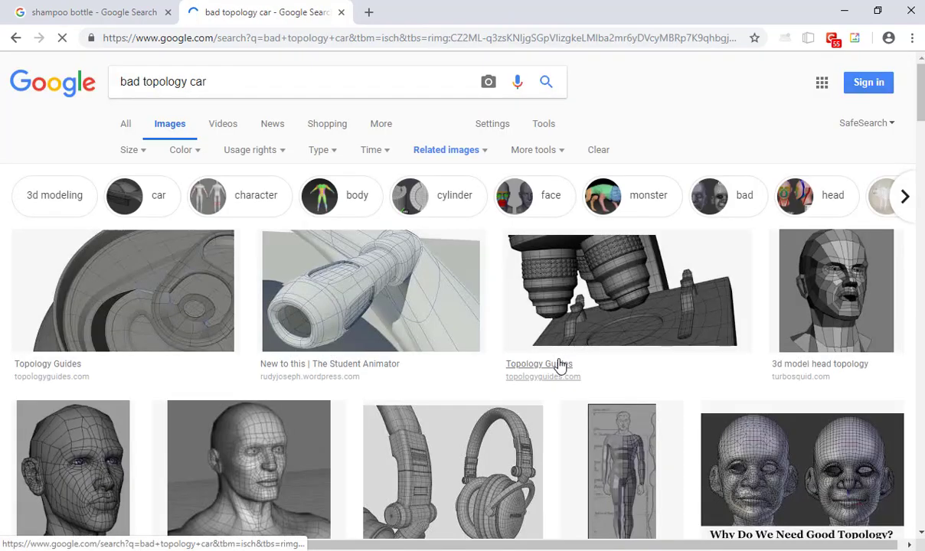
scroll(557, 365, down, 5)
scroll(520, 360, up, 5)
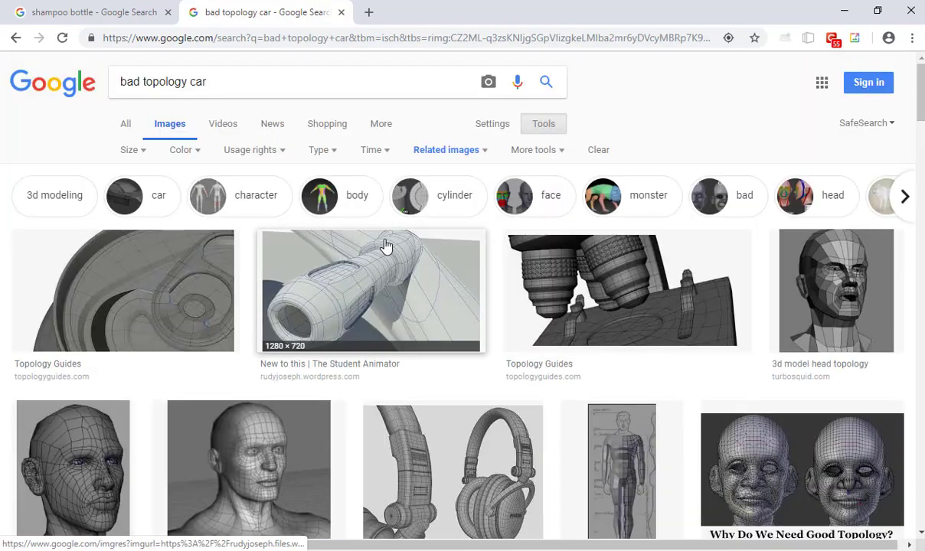
click(385, 243)
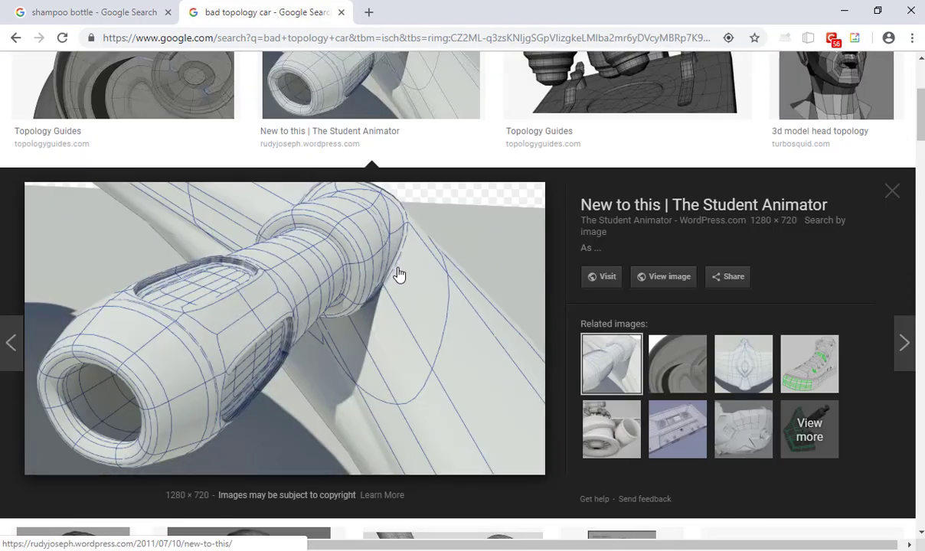
Step: Enlarge the Topology Guides picture of circle meshes from BlenderNation and look through the remaining related topology images
key(Escape)
scroll(743, 252, down, 10)
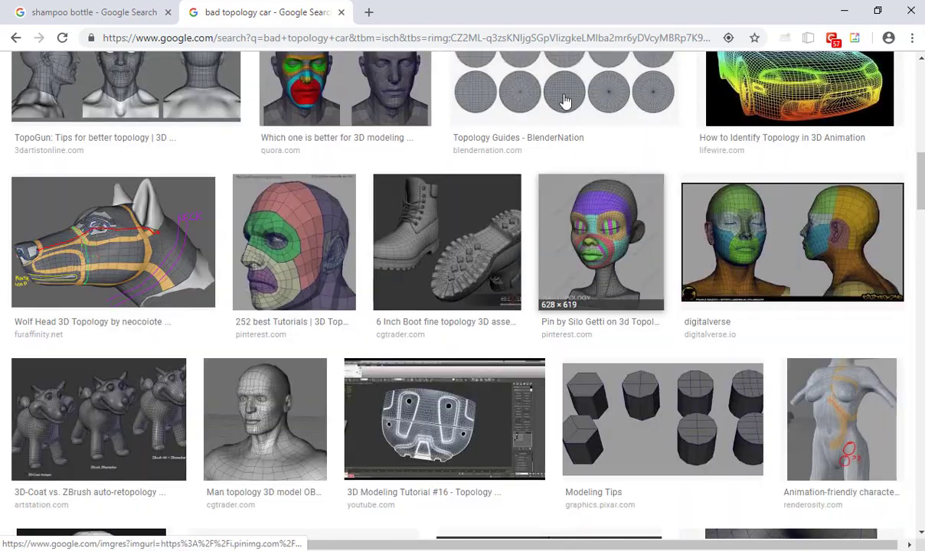
click(564, 102)
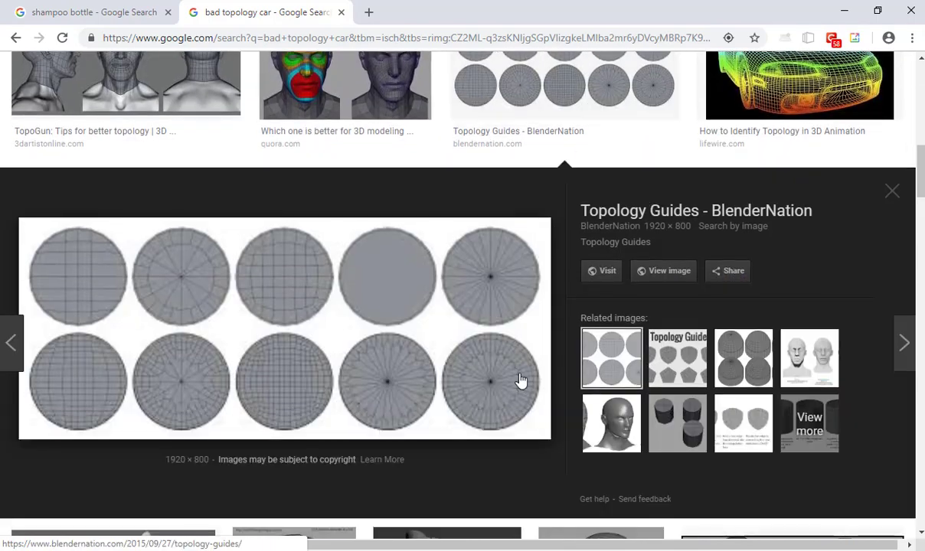
scroll(478, 409, down, 5)
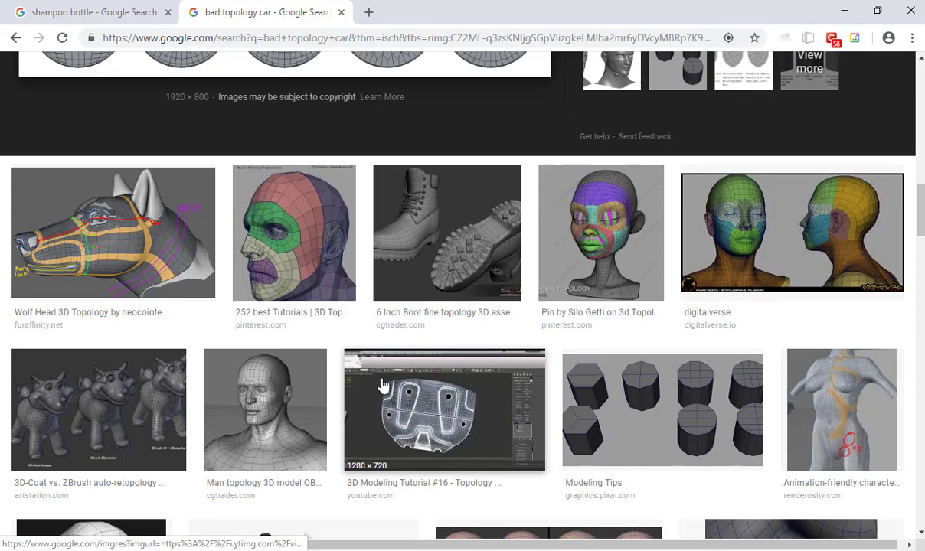
scroll(537, 328, down, 4)
scroll(536, 328, down, 4)
Step: Switch to Cinema 4D and examine the bottles, pump head and helix coil from several angles
key(alt+Tab)
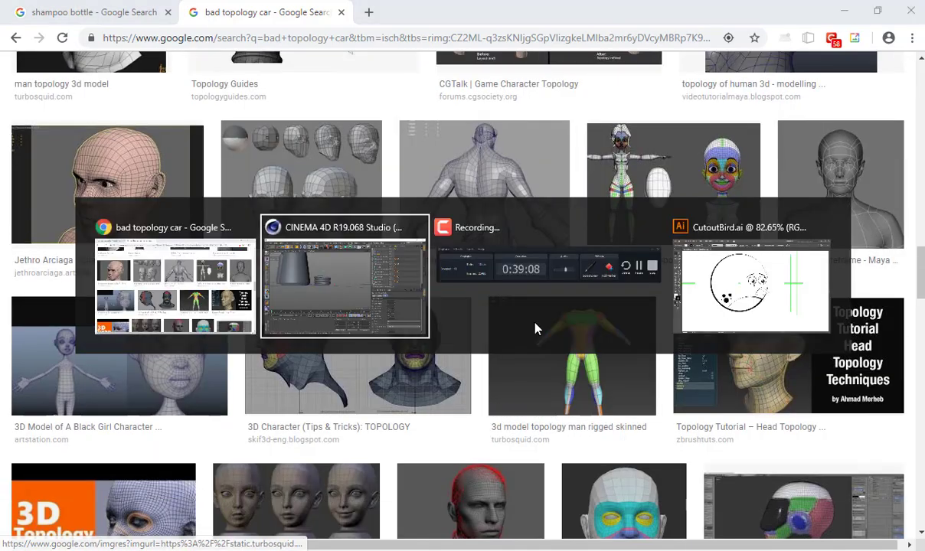
scroll(482, 238, down, 3)
alt+middle_drag(438, 144, 333, 275)
alt+drag(333, 275, 278, 236)
alt+middle_drag(392, 239, 285, 227)
scroll(276, 234, down, 3)
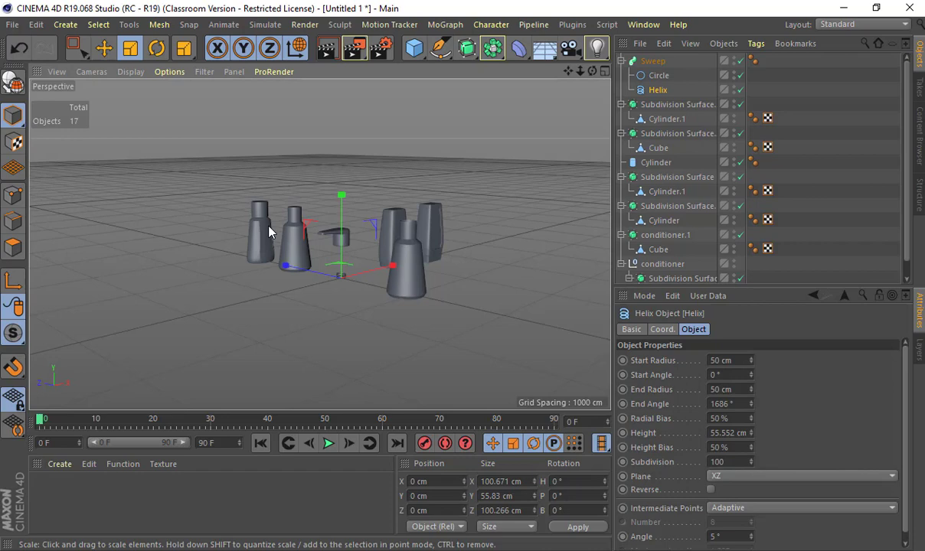
alt+drag(296, 168, 163, 217)
alt+right_drag(180, 216, 341, 240)
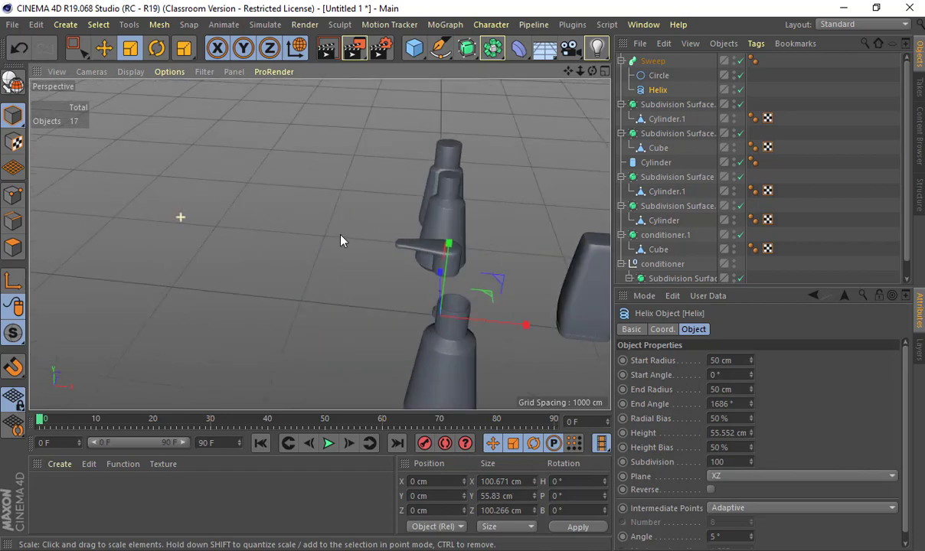
alt+drag(341, 239, 149, 167)
alt+middle_drag(437, 264, 306, 215)
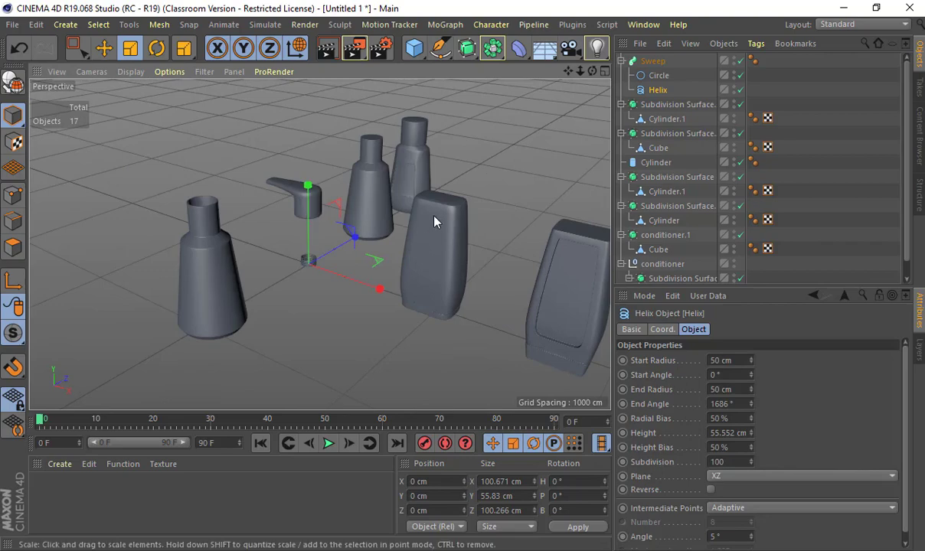
scroll(446, 222, down, 3)
Step: Save the untitled bottle scene in the Sarcona_Product scenes folder, replacing the default file name
key(ctrl+s)
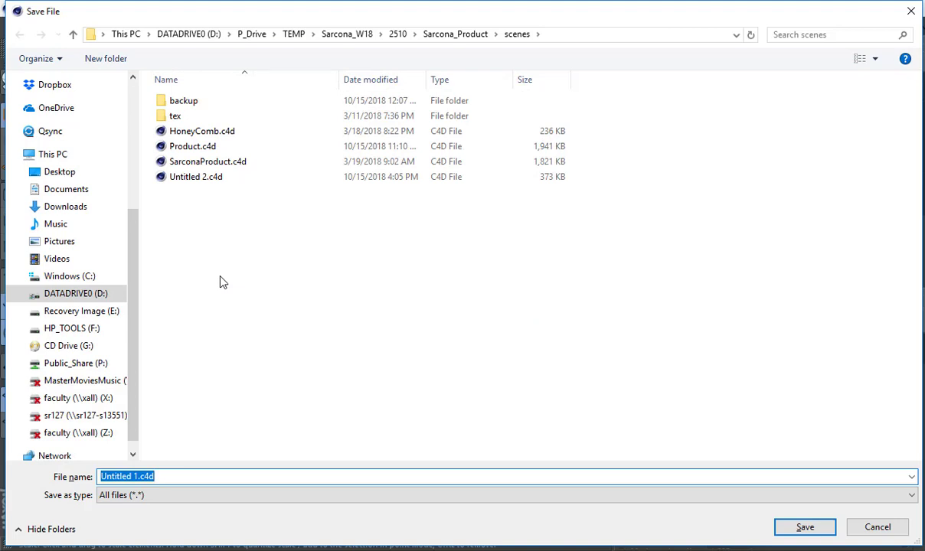
text(J)
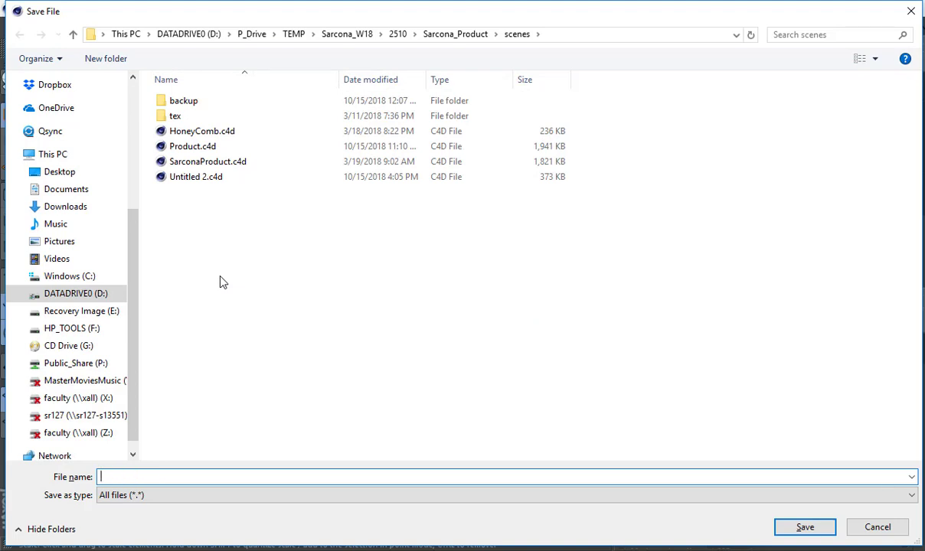